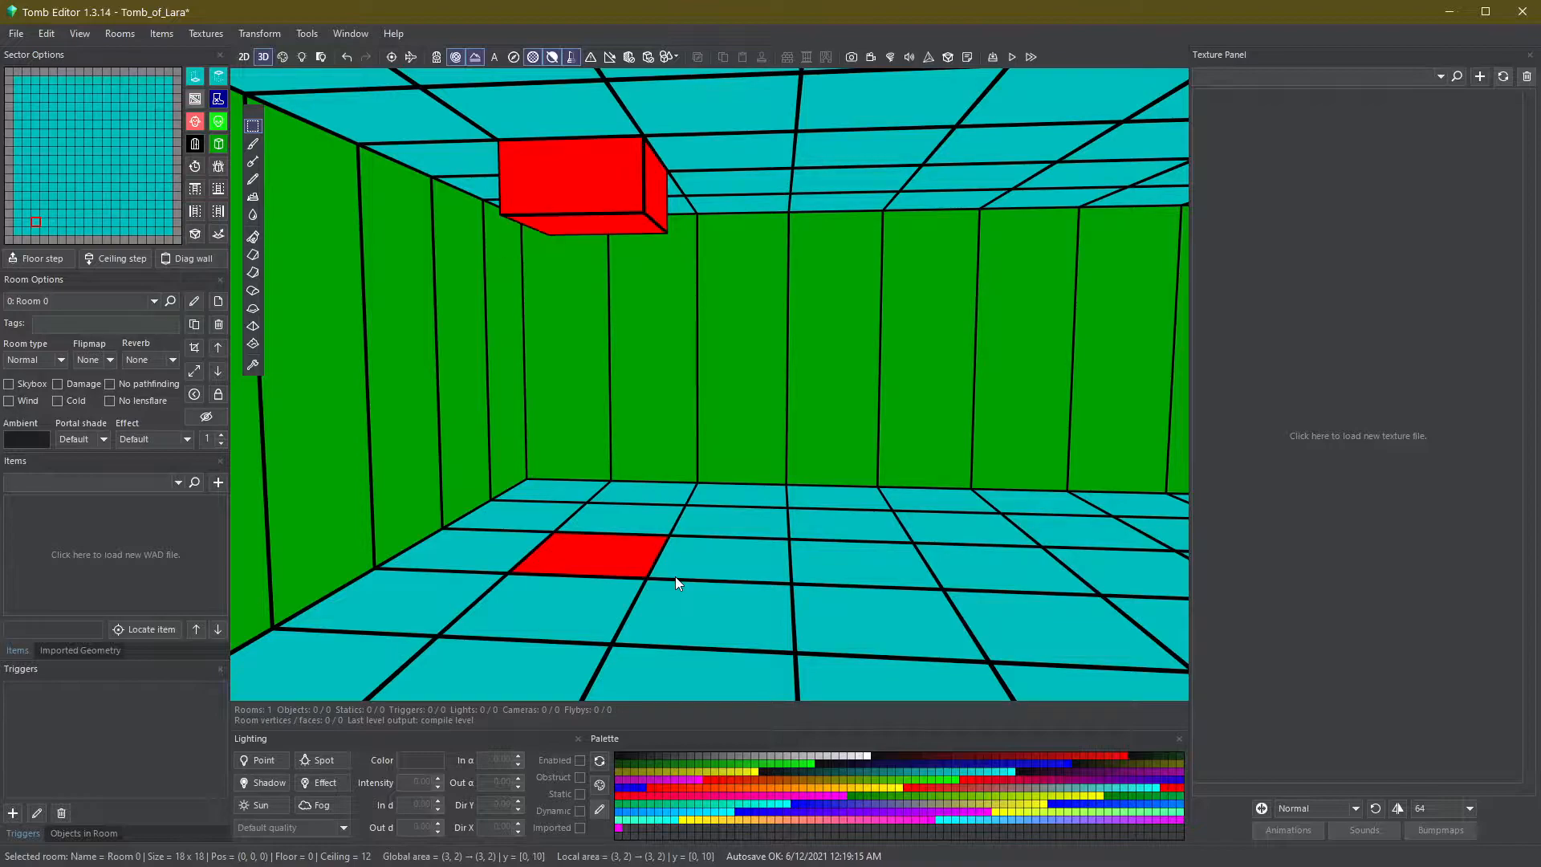
# - Select a wall sector and raise its floor and lower its ceiling three clicks each
pyautogui.click(671, 426)
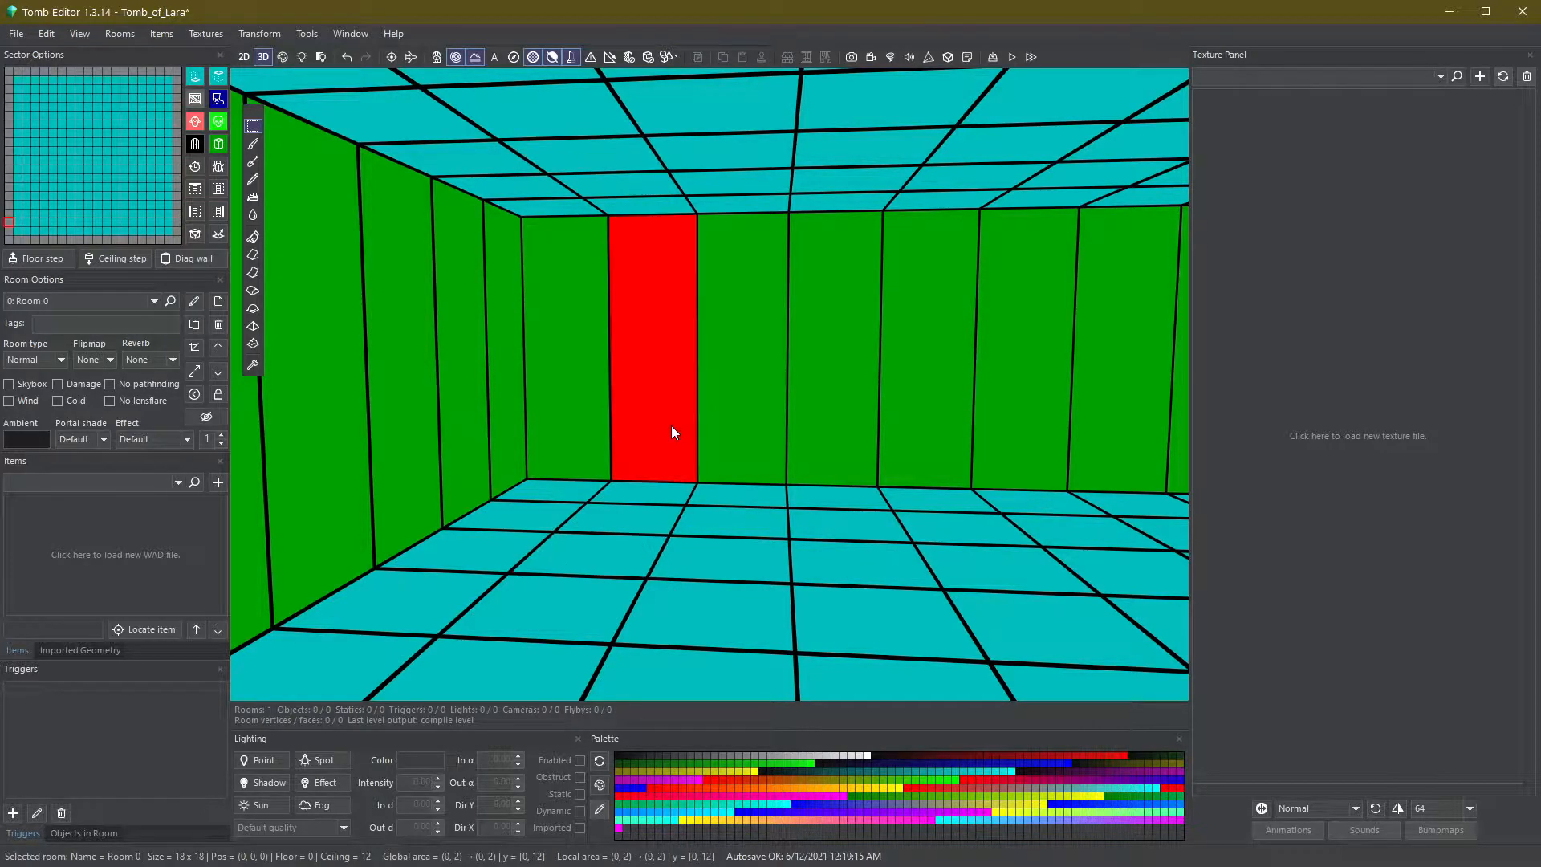
pyautogui.press('q')
pyautogui.press('q')
pyautogui.press('q')
pyautogui.press('q')
pyautogui.press('s')
pyautogui.press('s')
pyautogui.press('s')
pyautogui.press('s')
# - Raise the floor of the next wall sector and lower the ceiling of the one beside it
pyautogui.click(739, 451)
pyautogui.hotkey('shift', 'q')
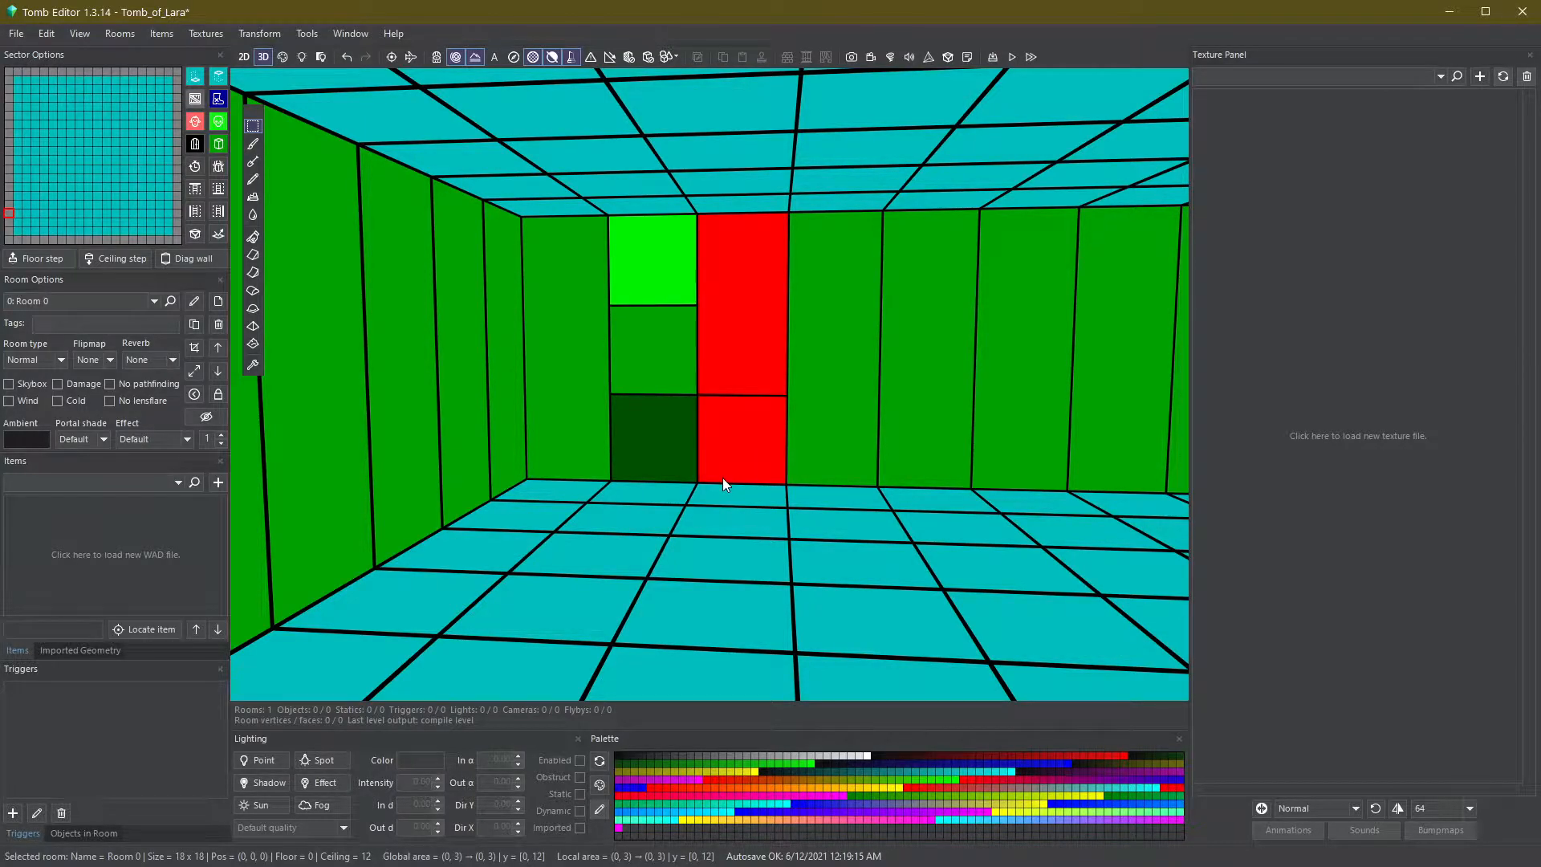
pyautogui.click(825, 440)
pyautogui.hotkey('shift', 's')
# - Select the floor sector in the left corner and raise its floor and lower its ceiling three clicks each
pyautogui.click(568, 493)
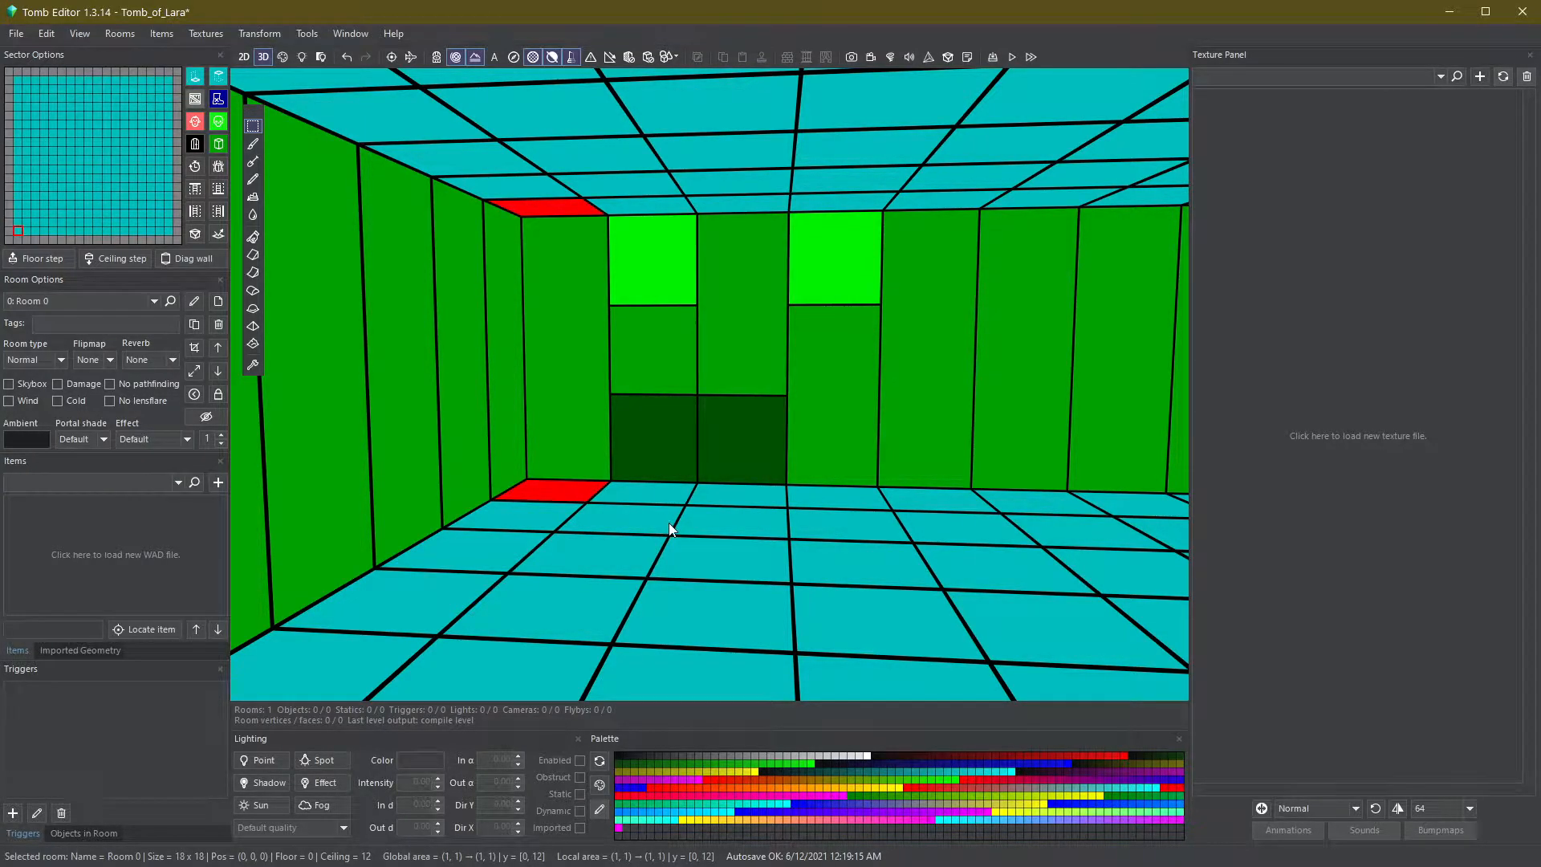
pyautogui.press('q')
pyautogui.press('q')
pyautogui.press('q')
pyautogui.press('q')
pyautogui.press('s')
pyautogui.press('s')
pyautogui.press('s')
pyautogui.press('s')
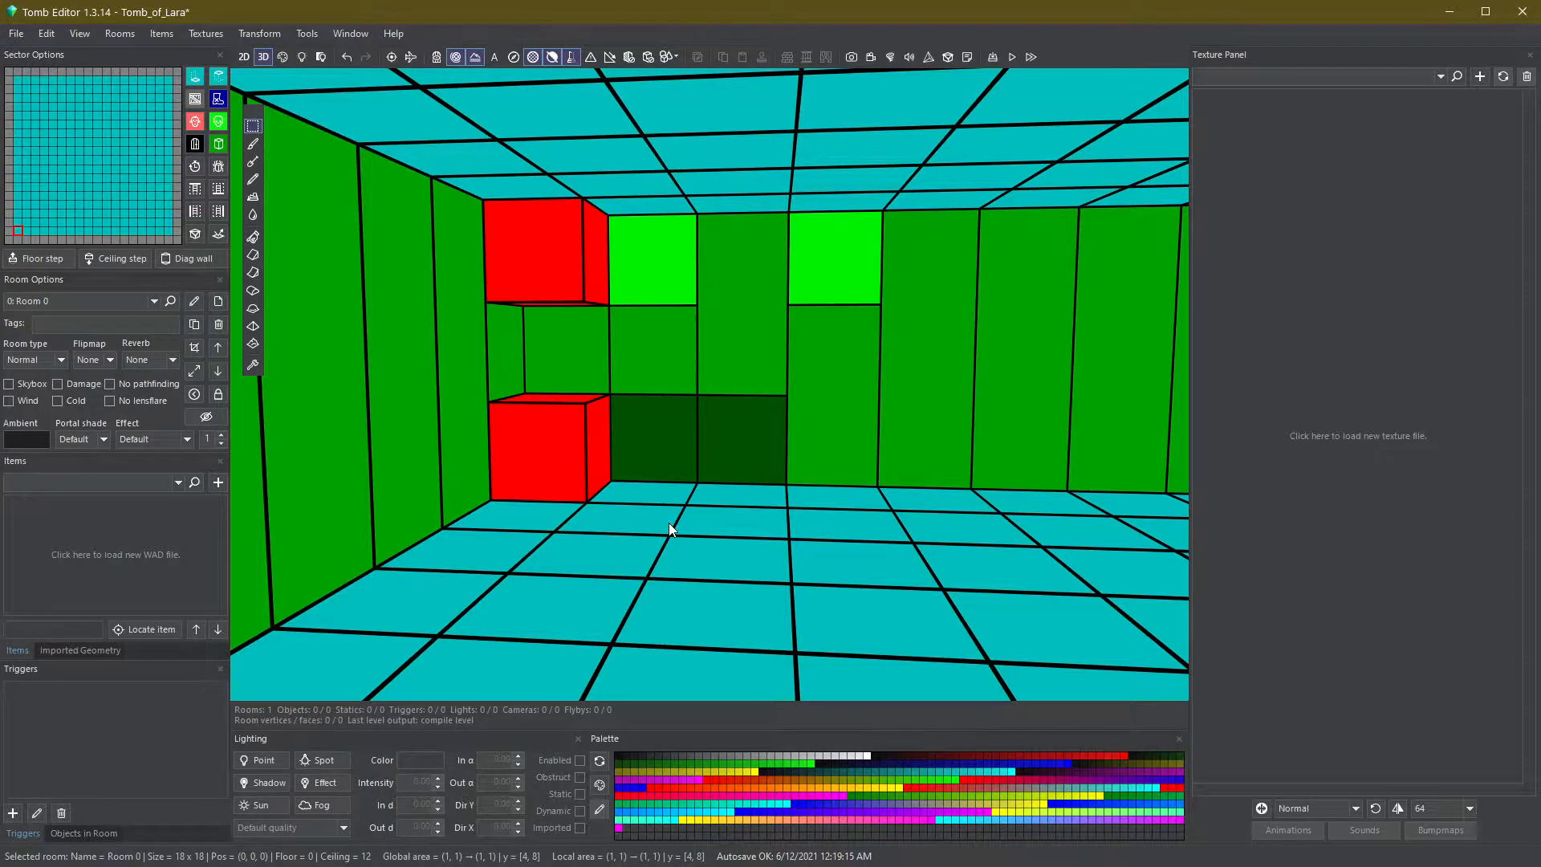
# - Select the floor sector in front of the middle wall and lower its ceiling three clicks
pyautogui.click(793, 494)
pyautogui.click(757, 494)
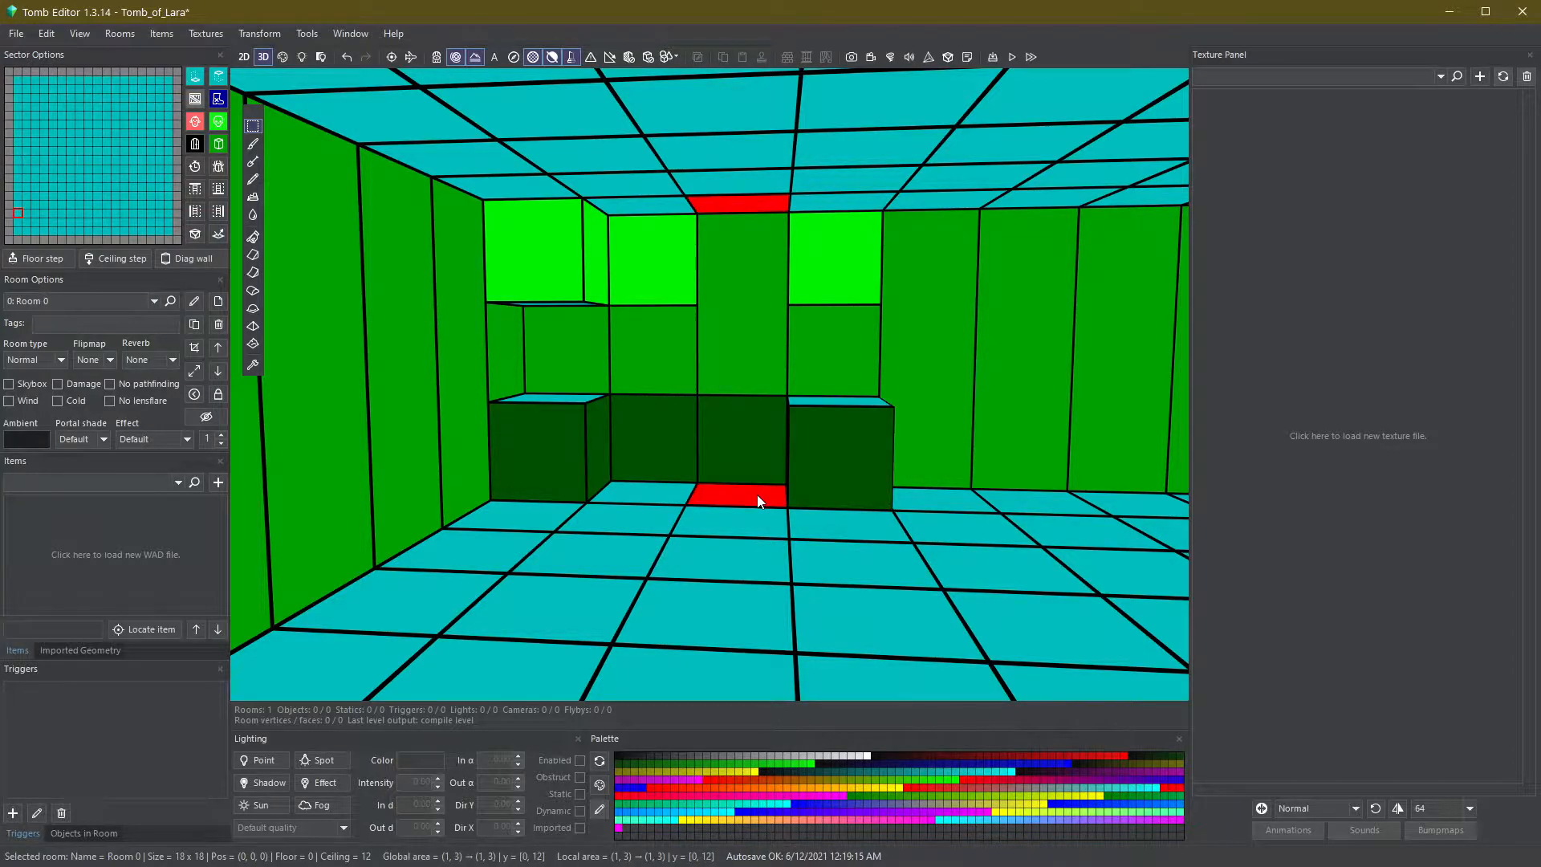
pyautogui.press('s')
pyautogui.press('s')
pyautogui.press('s')
pyautogui.press('s')
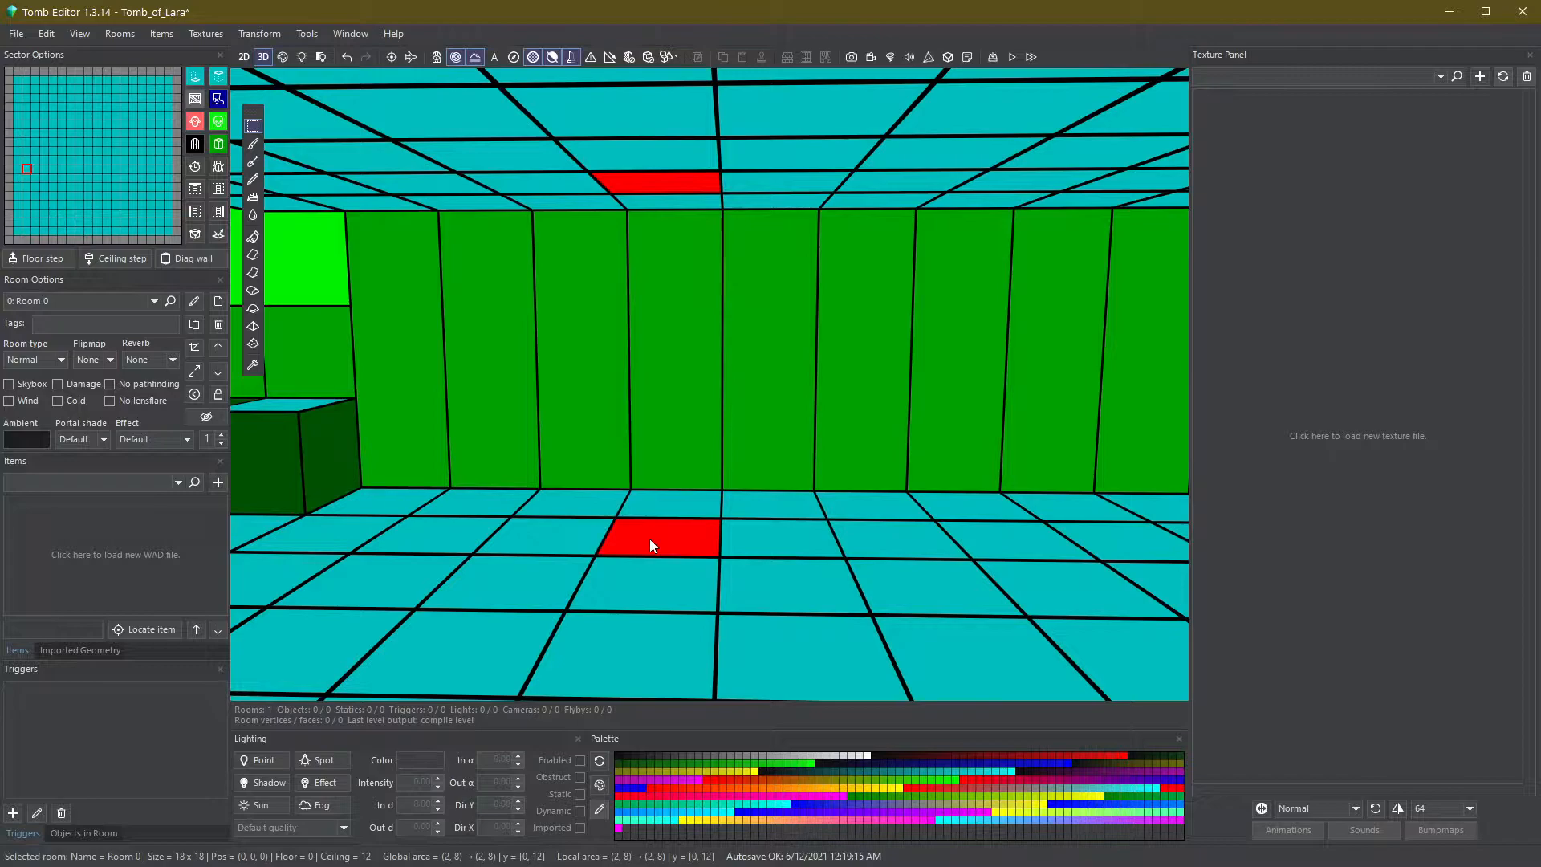
# - Select a floor sector, set its arrow to a diagonal corner, and raise that floor corner two clicks
pyautogui.click(649, 540)
pyautogui.click(650, 545)
pyautogui.click(691, 542)
pyautogui.click(691, 542)
pyautogui.click(691, 543)
pyautogui.click(691, 543)
pyautogui.press('q')
pyautogui.press('q')
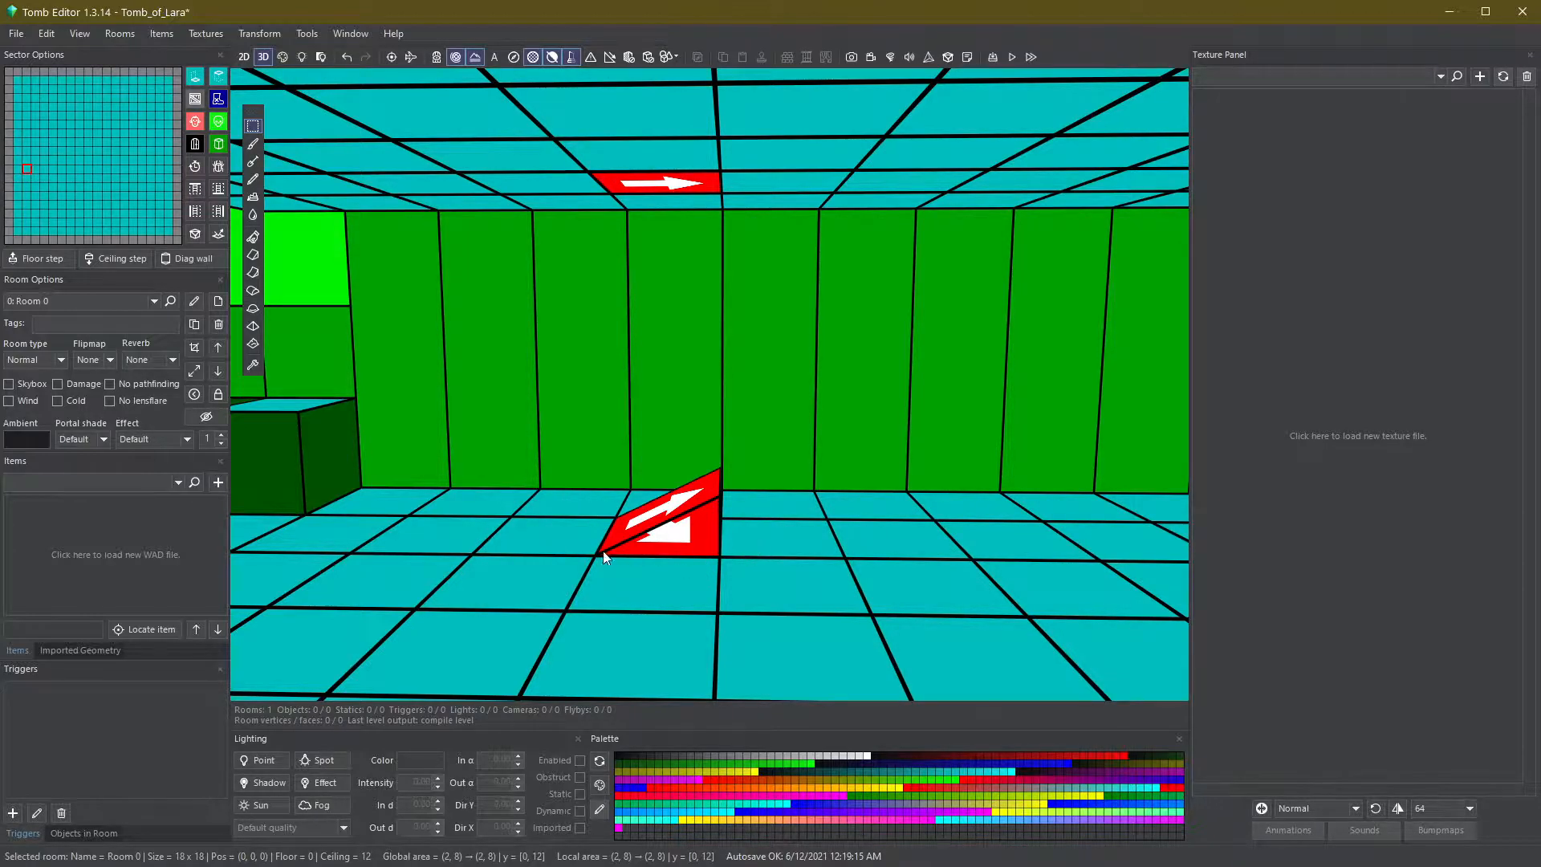
# - On the adjacent sector, raise a diagonal floor corner and lower a diagonal ceiling corner two clicks each
pyautogui.click(753, 543)
pyautogui.click(753, 543)
pyautogui.click(753, 542)
pyautogui.click(753, 543)
pyautogui.press('q')
pyautogui.press('q')
pyautogui.press('s')
pyautogui.press('s')
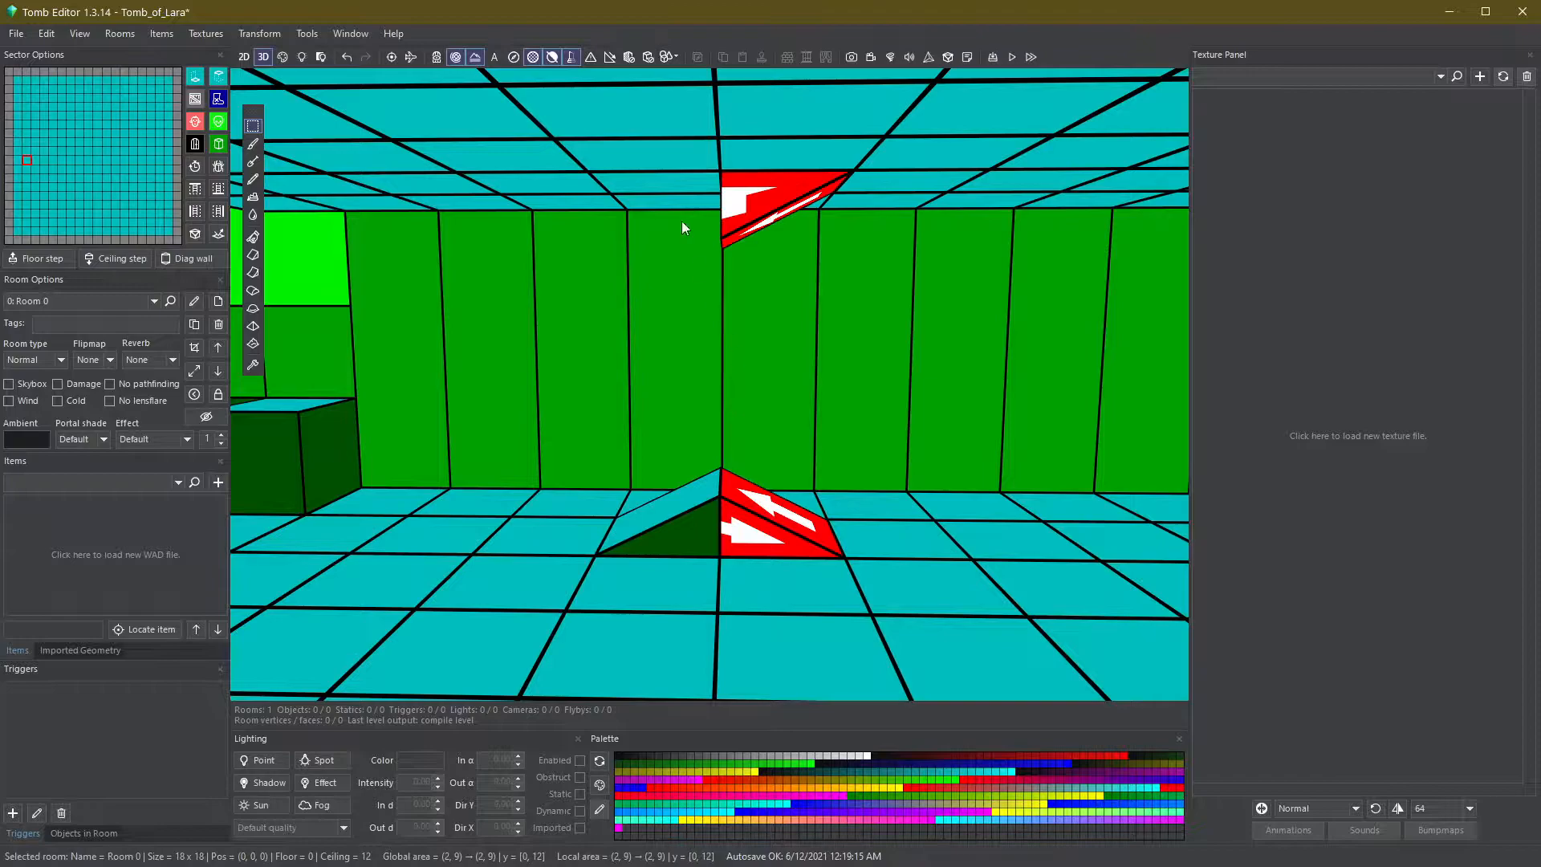
# - Lower the neighbouring sector's ceiling two clicks and raise a diagonal corner of its floor two clicks
pyautogui.click(685, 189)
pyautogui.click(685, 189)
pyautogui.press('s')
pyautogui.press('s')
pyautogui.moveTo(682, 489); pyautogui.dragTo(681, 520, button='right')
pyautogui.press('Escape')
pyautogui.click(677, 523)
pyautogui.click(678, 522)
pyautogui.click(677, 522)
pyautogui.click(677, 523)
pyautogui.click(678, 522)
pyautogui.press('q')
pyautogui.press('q')
# - Raise a diagonal floor corner of another neighbouring sector two clicks
pyautogui.moveTo(681, 530); pyautogui.dragTo(646, 512, button='right')
pyautogui.click(653, 537)
pyautogui.click(665, 535)
pyautogui.click(665, 535)
pyautogui.press('q')
pyautogui.press('q')
pyautogui.press('Escape')
# - Select a 2x2 floor area and raise its floor and lower its ceiling two clicks each
pyautogui.moveTo(674, 566); pyautogui.dragTo(801, 609)
pyautogui.press('q')
pyautogui.press('q')
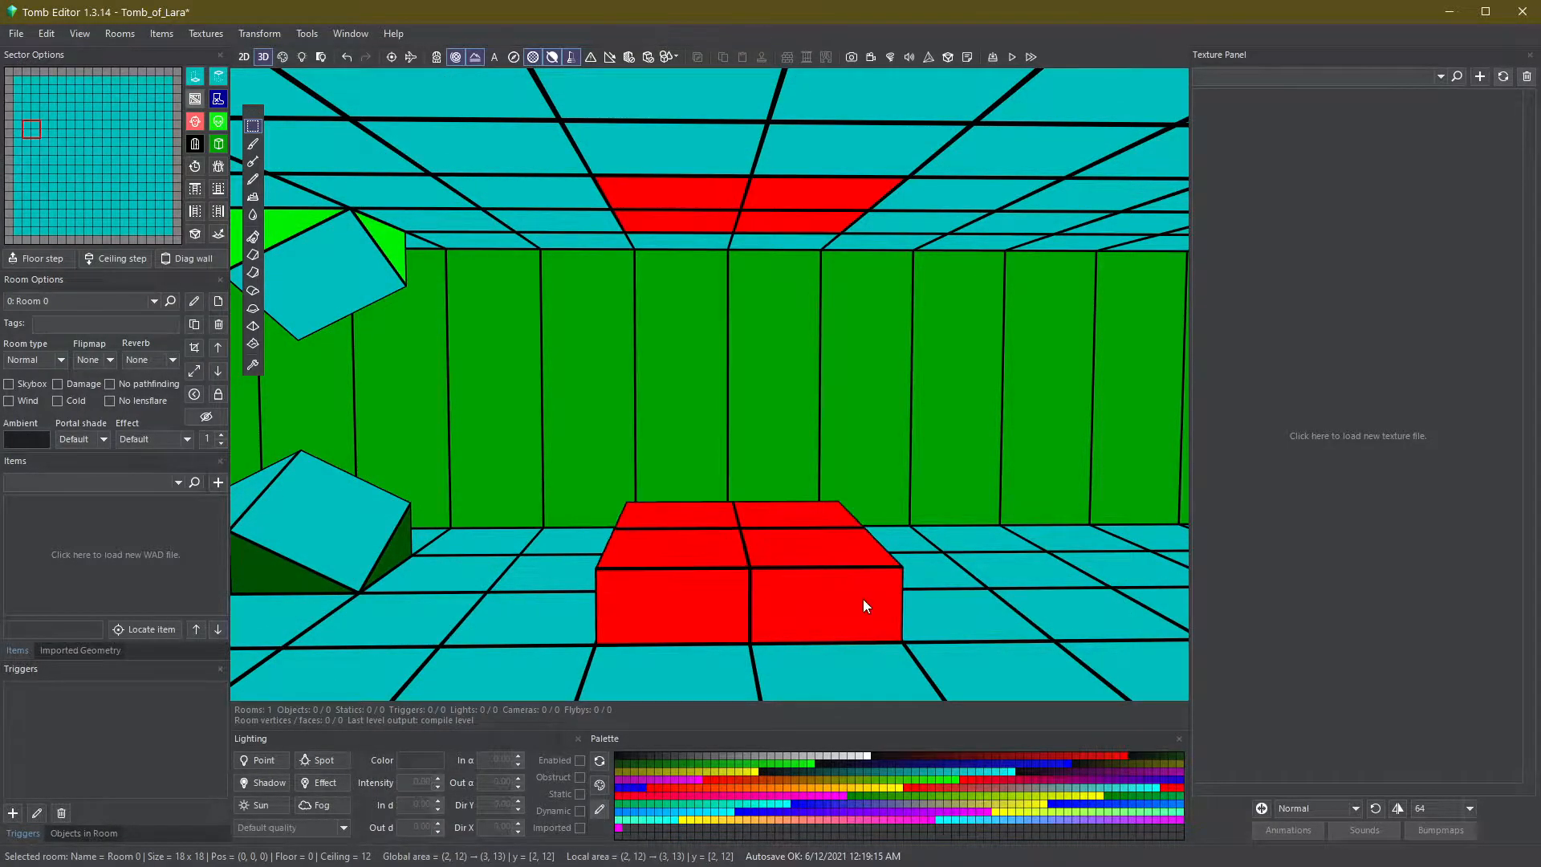
pyautogui.press('s')
pyautogui.press('s')
# - Slope the 2x2 block's floor by raising one of its edges
pyautogui.click(795, 560)
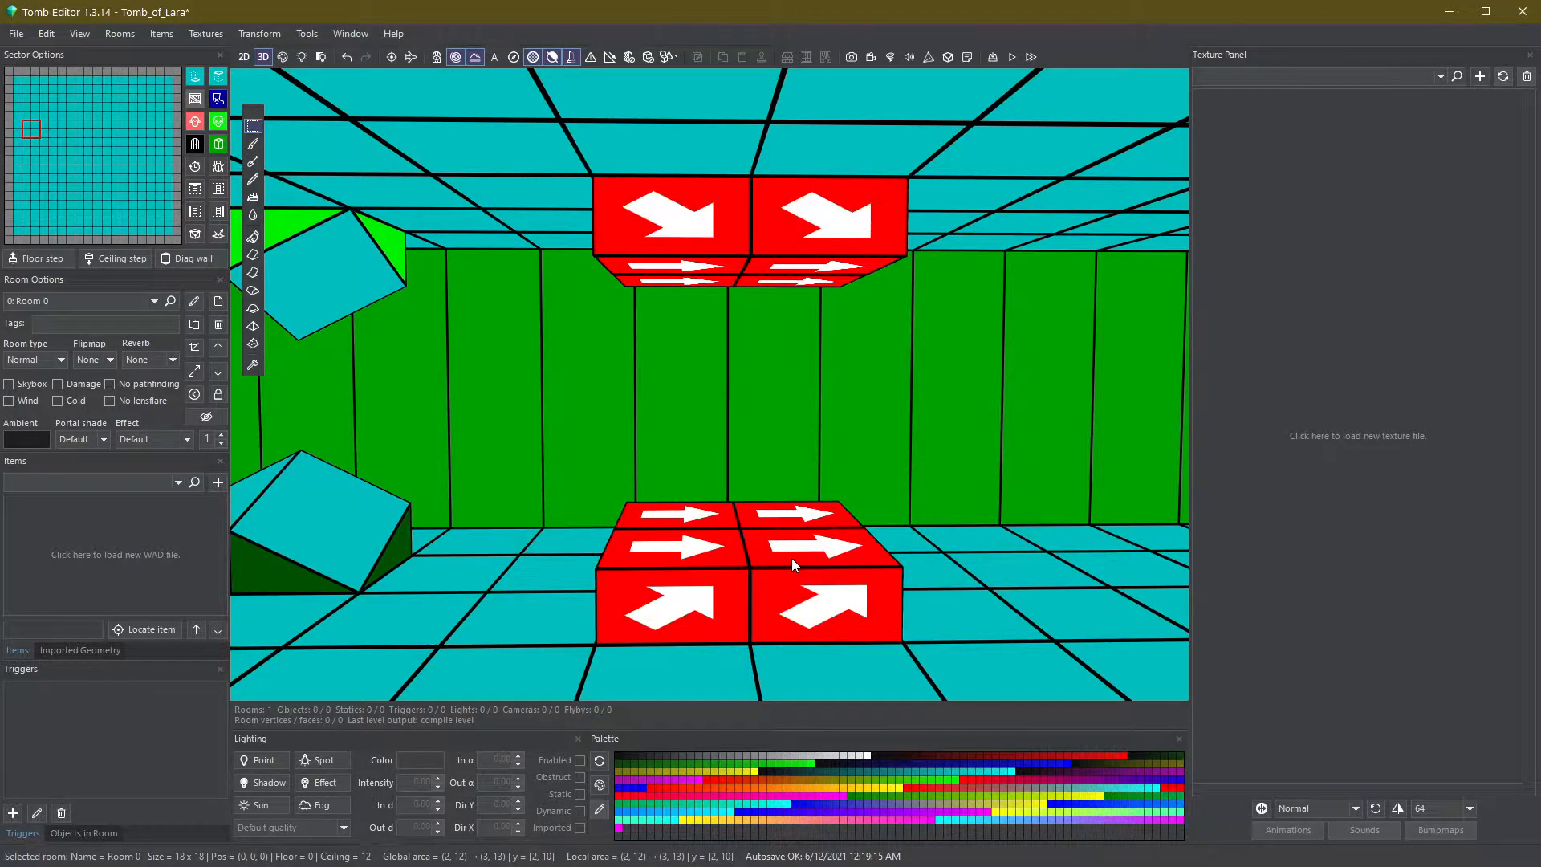
pyautogui.click(791, 557)
pyautogui.click(791, 557)
pyautogui.press('a')
pyautogui.press('q')
pyautogui.press('q')
pyautogui.press('q')
pyautogui.press('q')
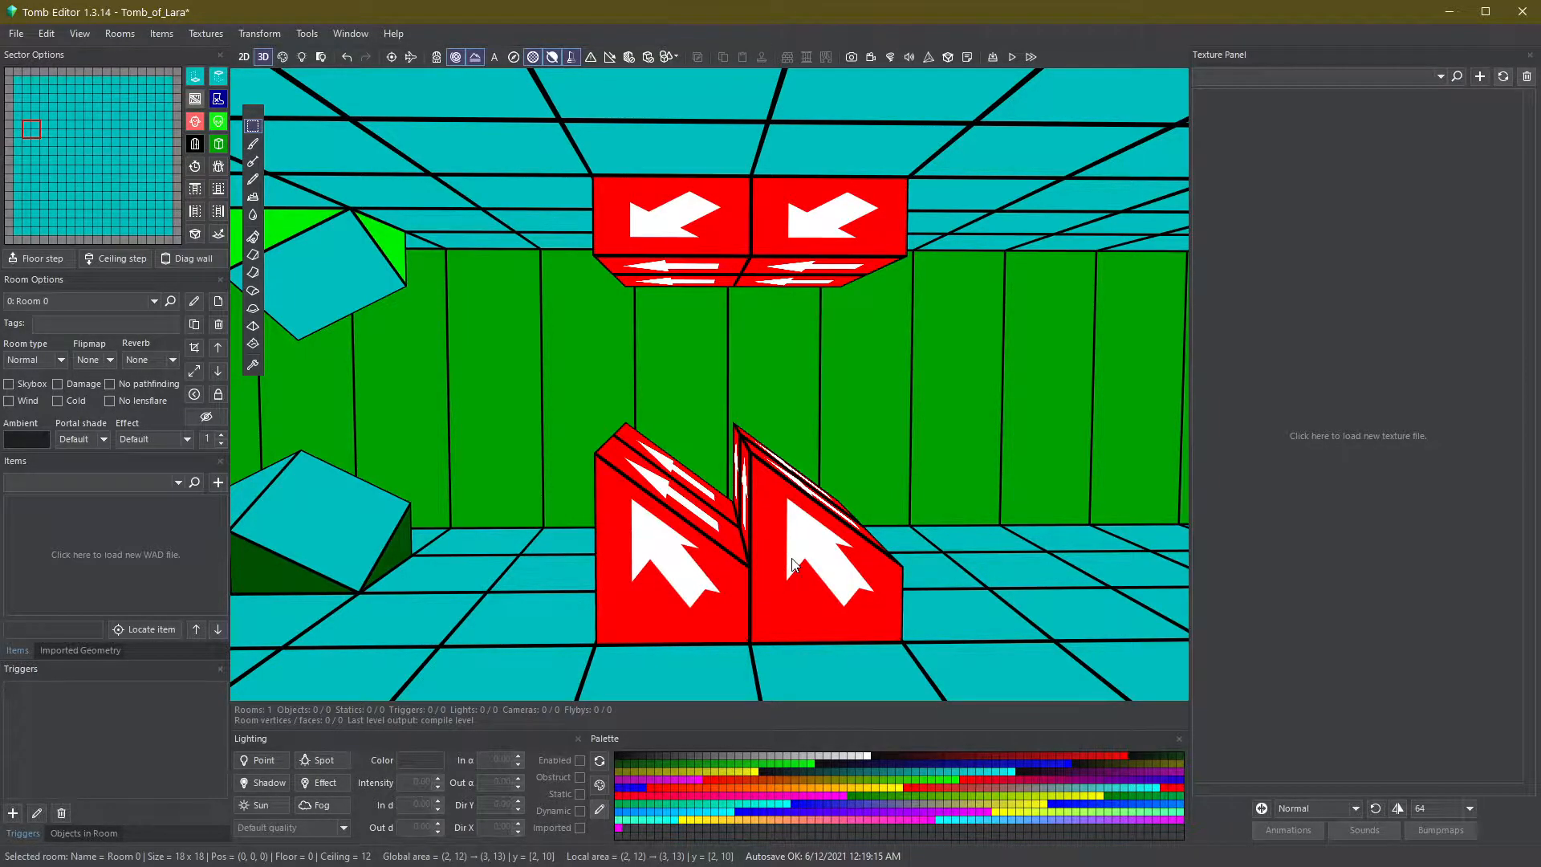
pyautogui.press('Escape')
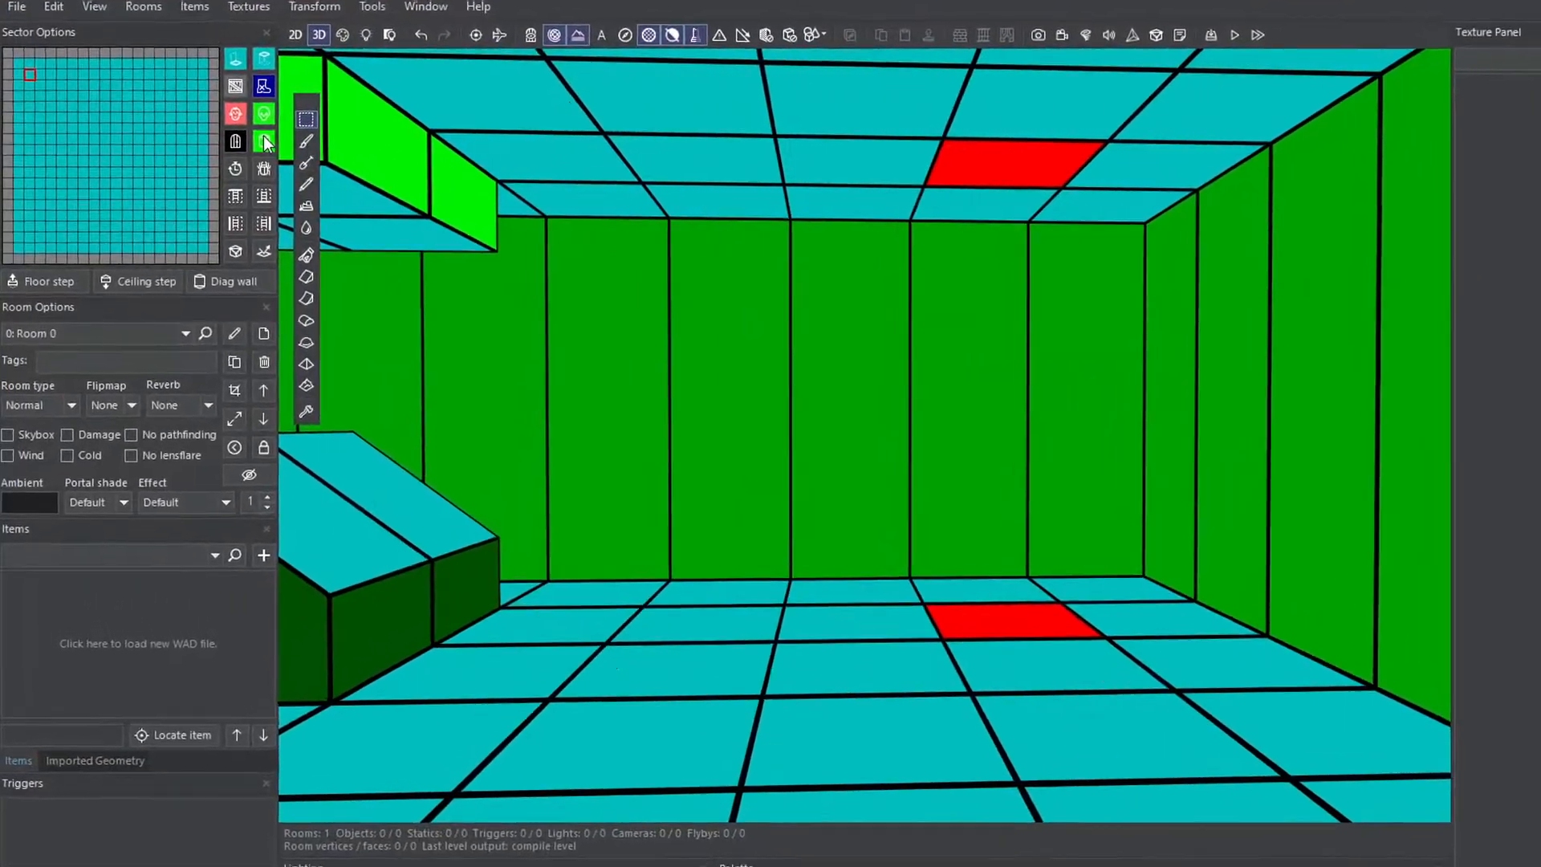
# - Turn two selected floor sectors into solid wall sectors
pyautogui.click(261, 142)
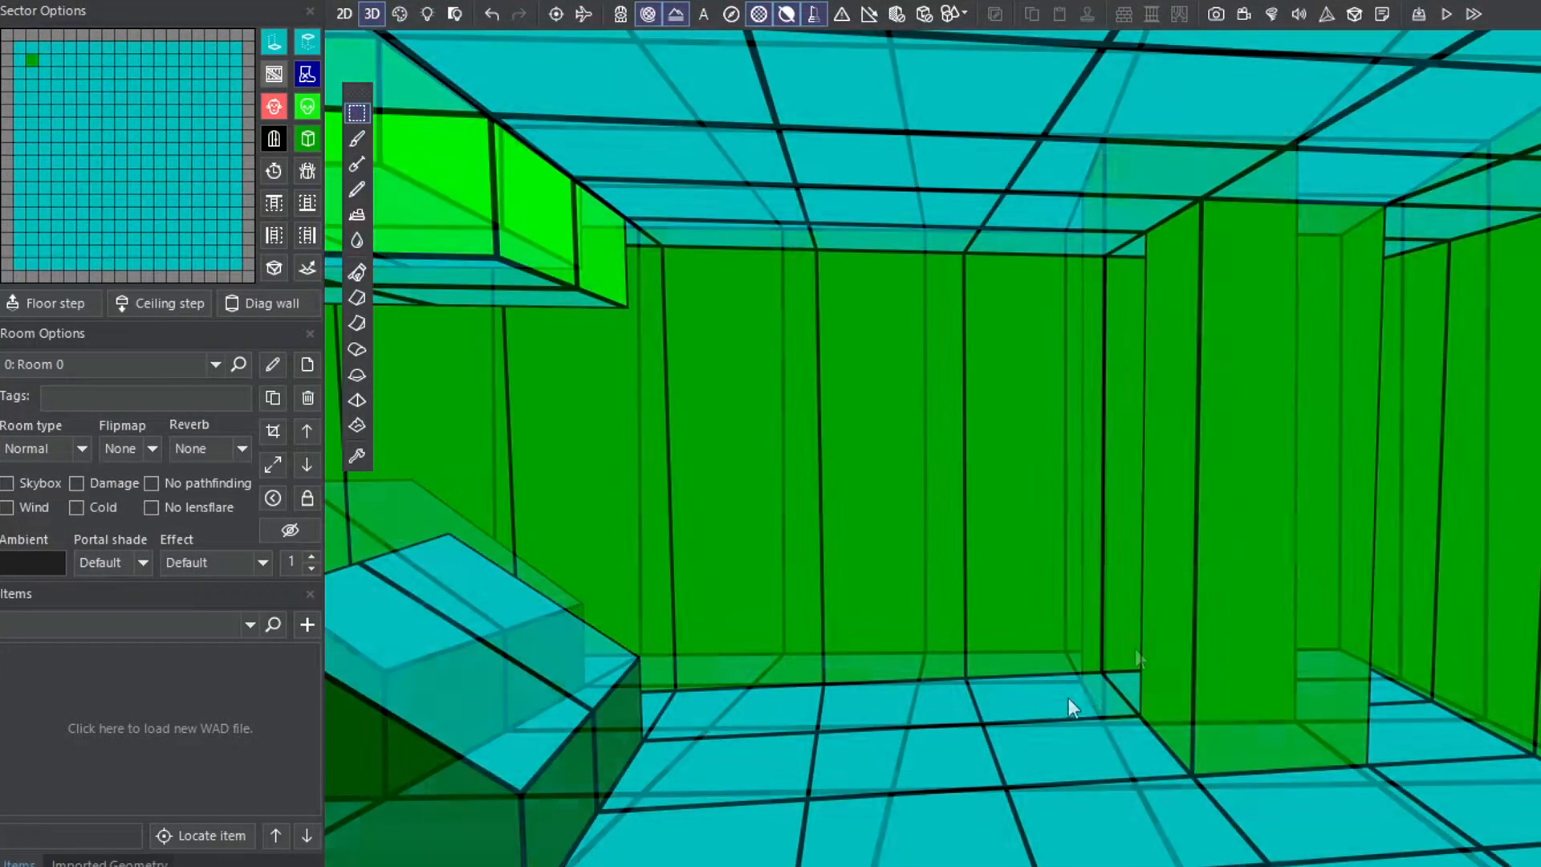
pyautogui.click(1027, 722)
pyautogui.click(308, 138)
pyautogui.click(888, 768)
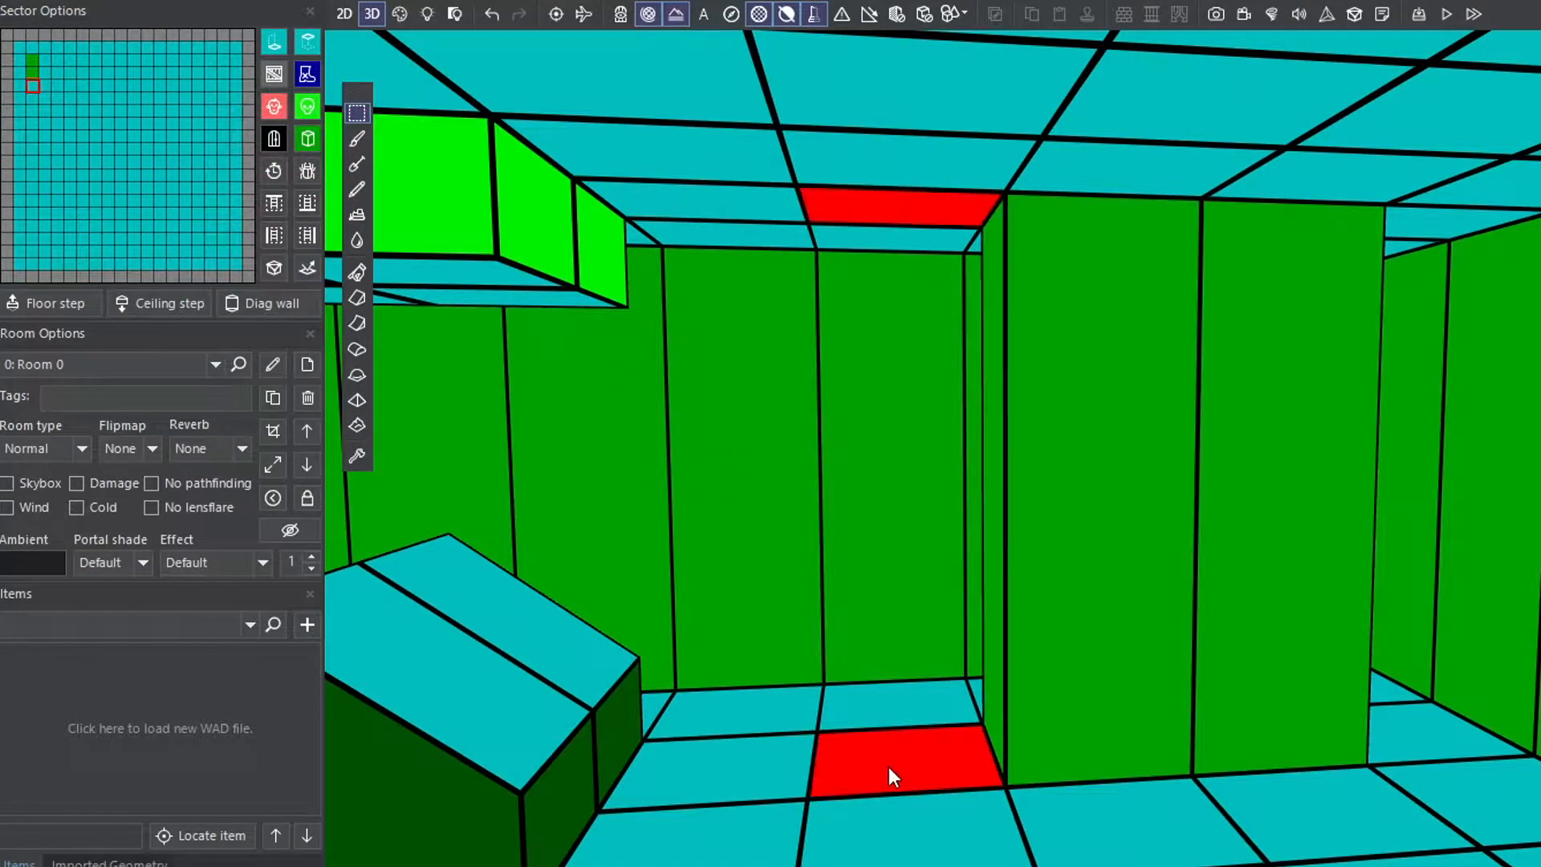
pyautogui.click(307, 139)
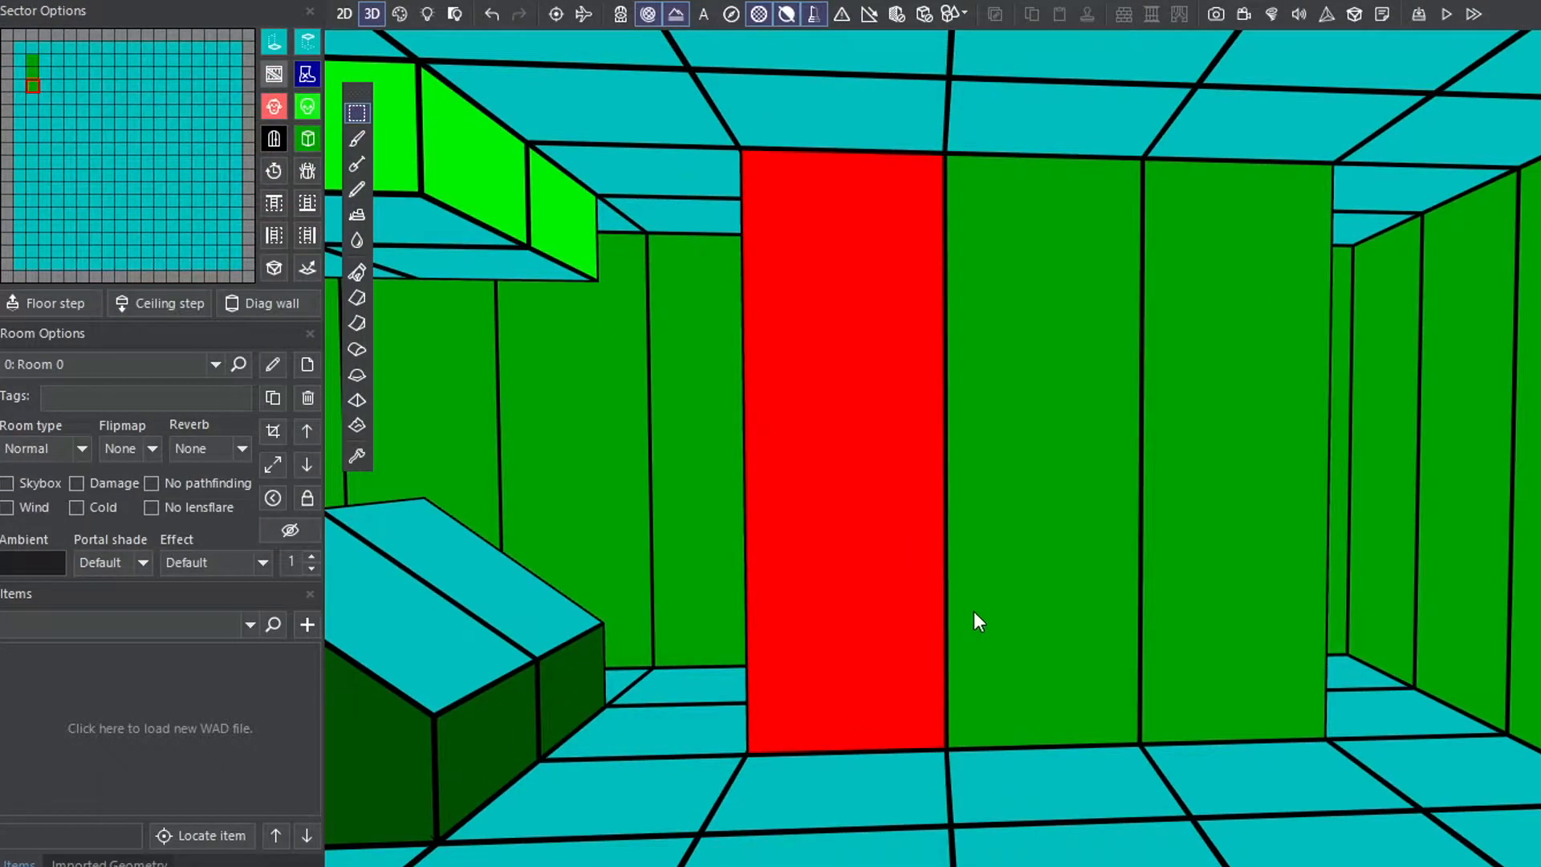
# - Convert the adjacent wall sector back into a floor sector to open a gap
pyautogui.press('Escape')
pyautogui.click(1016, 602)
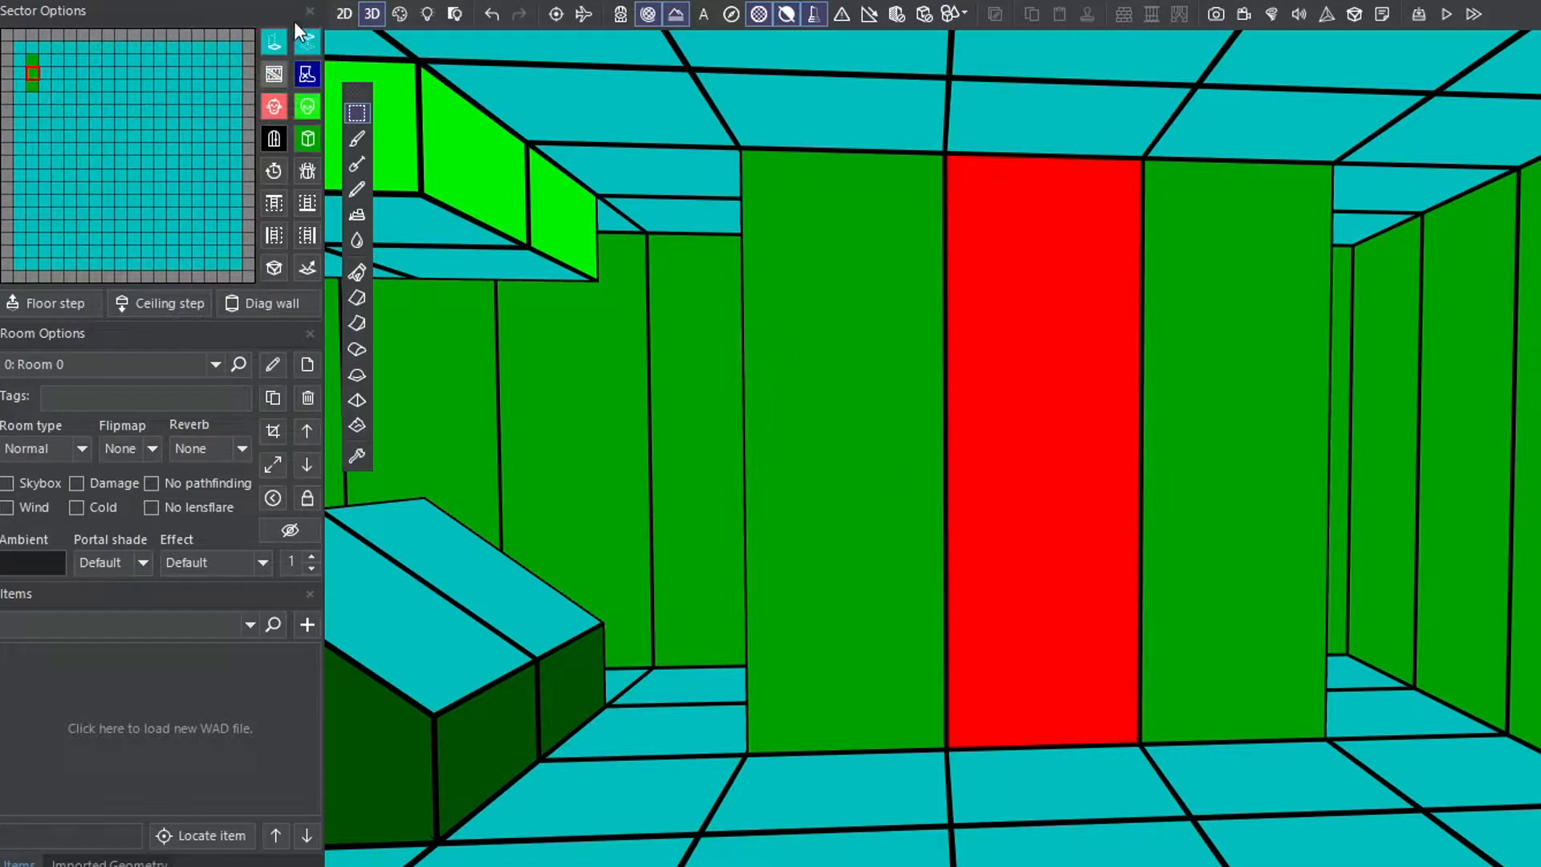
pyautogui.click(272, 40)
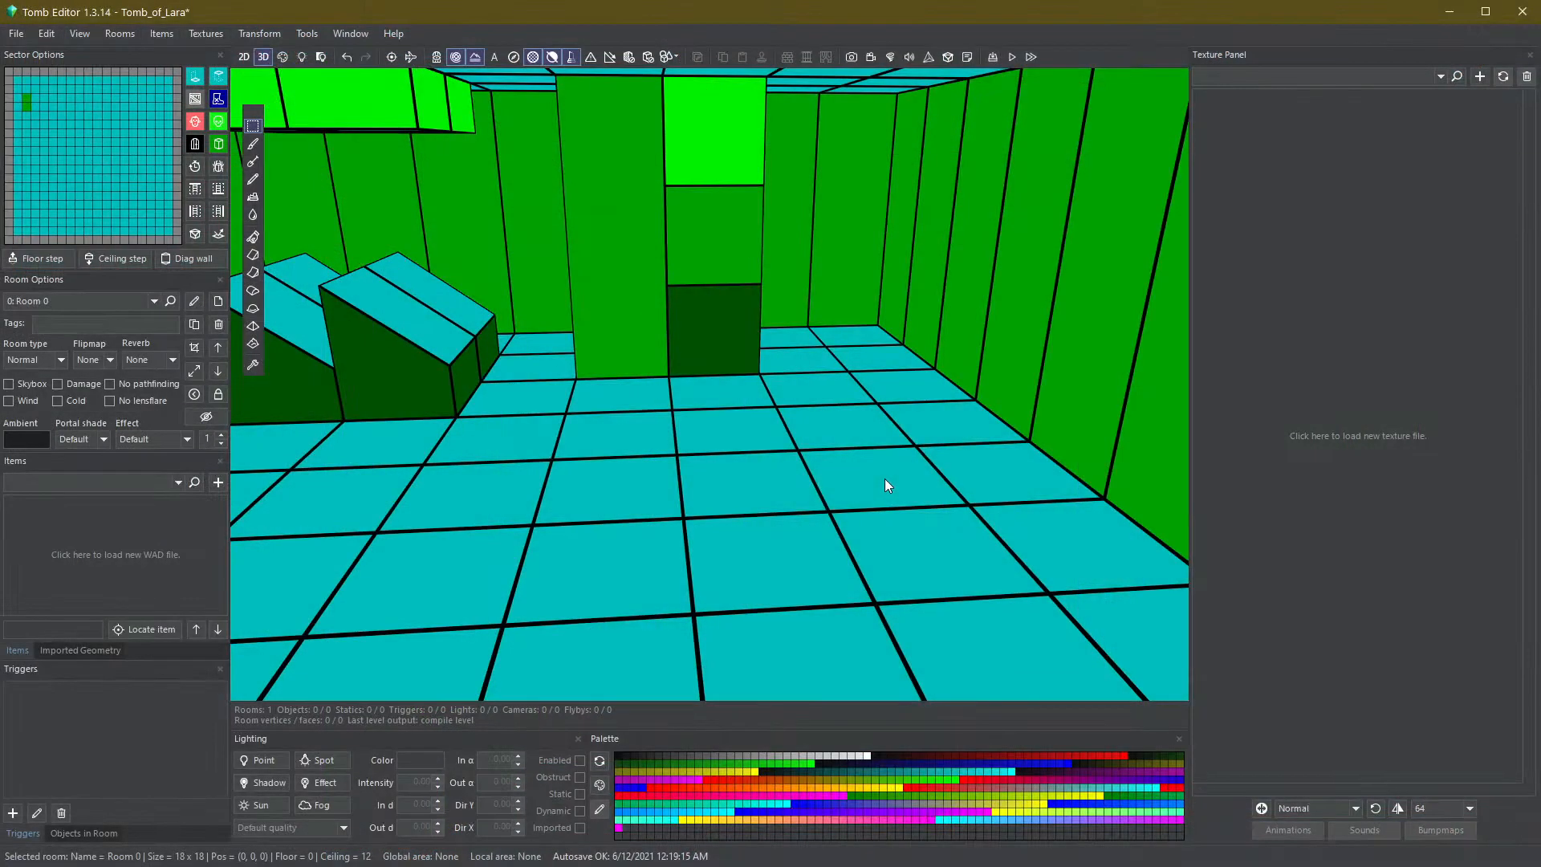
# - Raise diagonal floor corners on two adjacent sectors three clicks to form triangular wedges
pyautogui.click(886, 481)
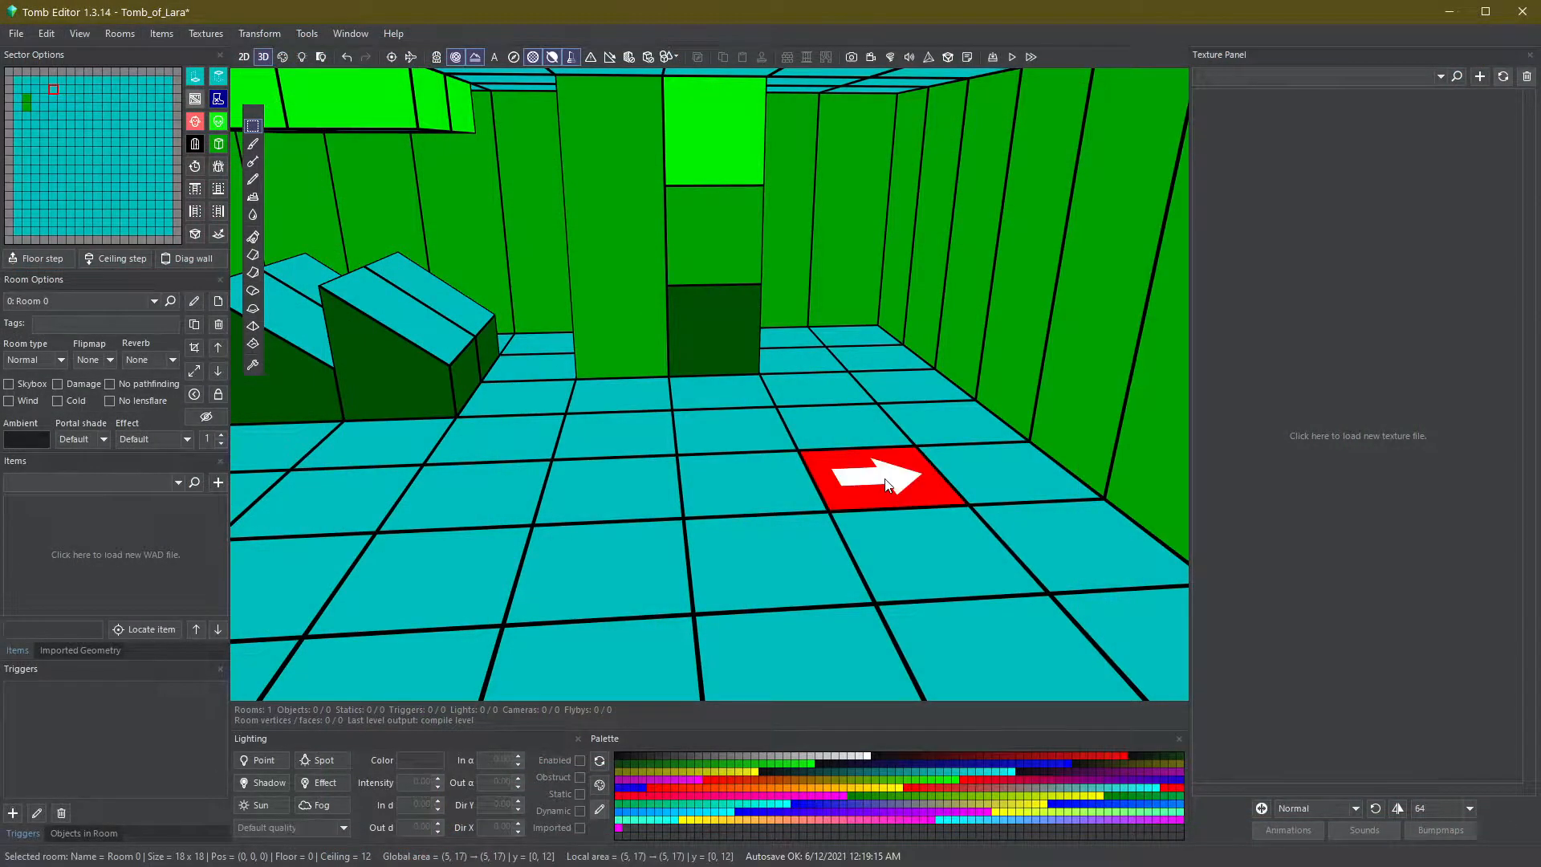
pyautogui.press('q')
pyautogui.click(772, 493)
pyautogui.press('q')
# - Raise the diagonal floor corner of the next sector three clicks to complete a V-shaped pair of wedges
pyautogui.press('q')
pyautogui.press('q')
pyautogui.click(633, 507)
pyautogui.click(633, 507)
pyautogui.press('q')
pyautogui.press('q')
pyautogui.press('q')
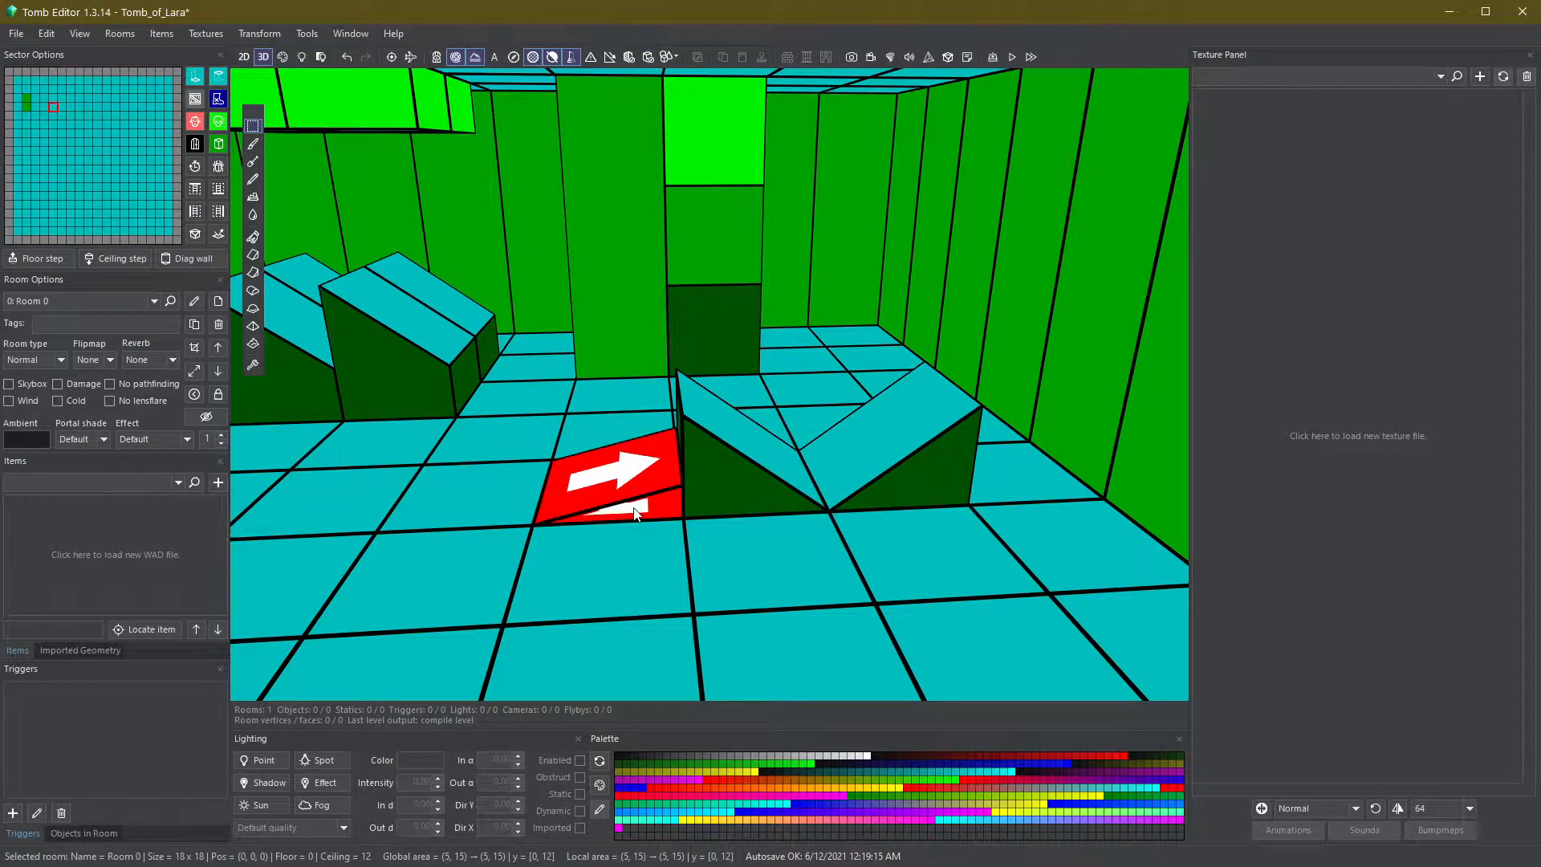
pyautogui.press('Escape')
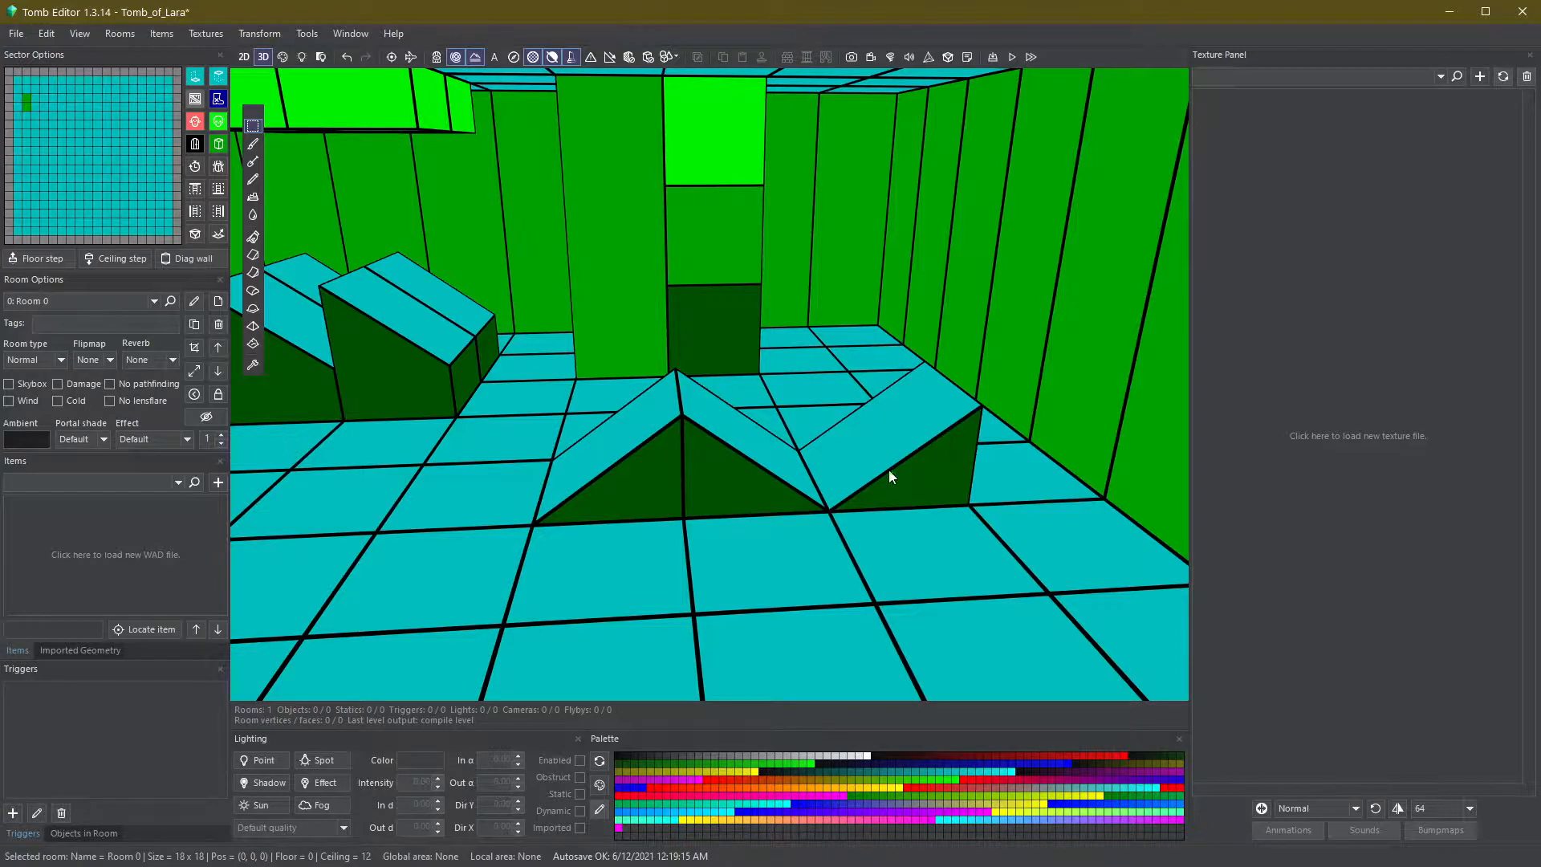
# - Turn on the display of illegal slopes and slide directions
pyautogui.scroll(3, 909, 469)
pyautogui.moveTo(909, 470); pyautogui.dragTo(859, 474, button='middle')
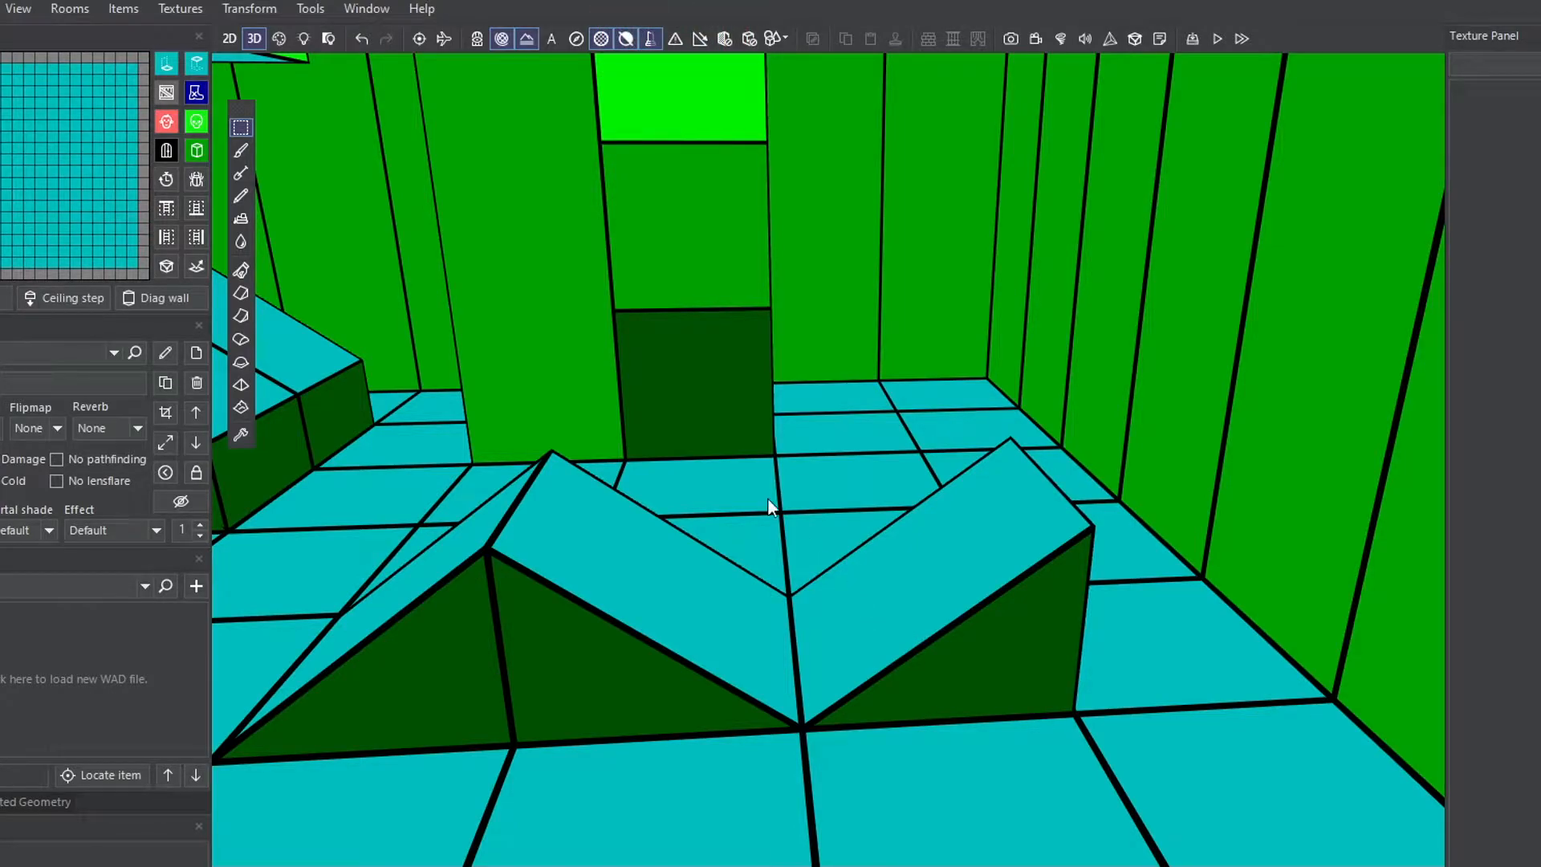
pyautogui.click(677, 41)
pyautogui.click(698, 40)
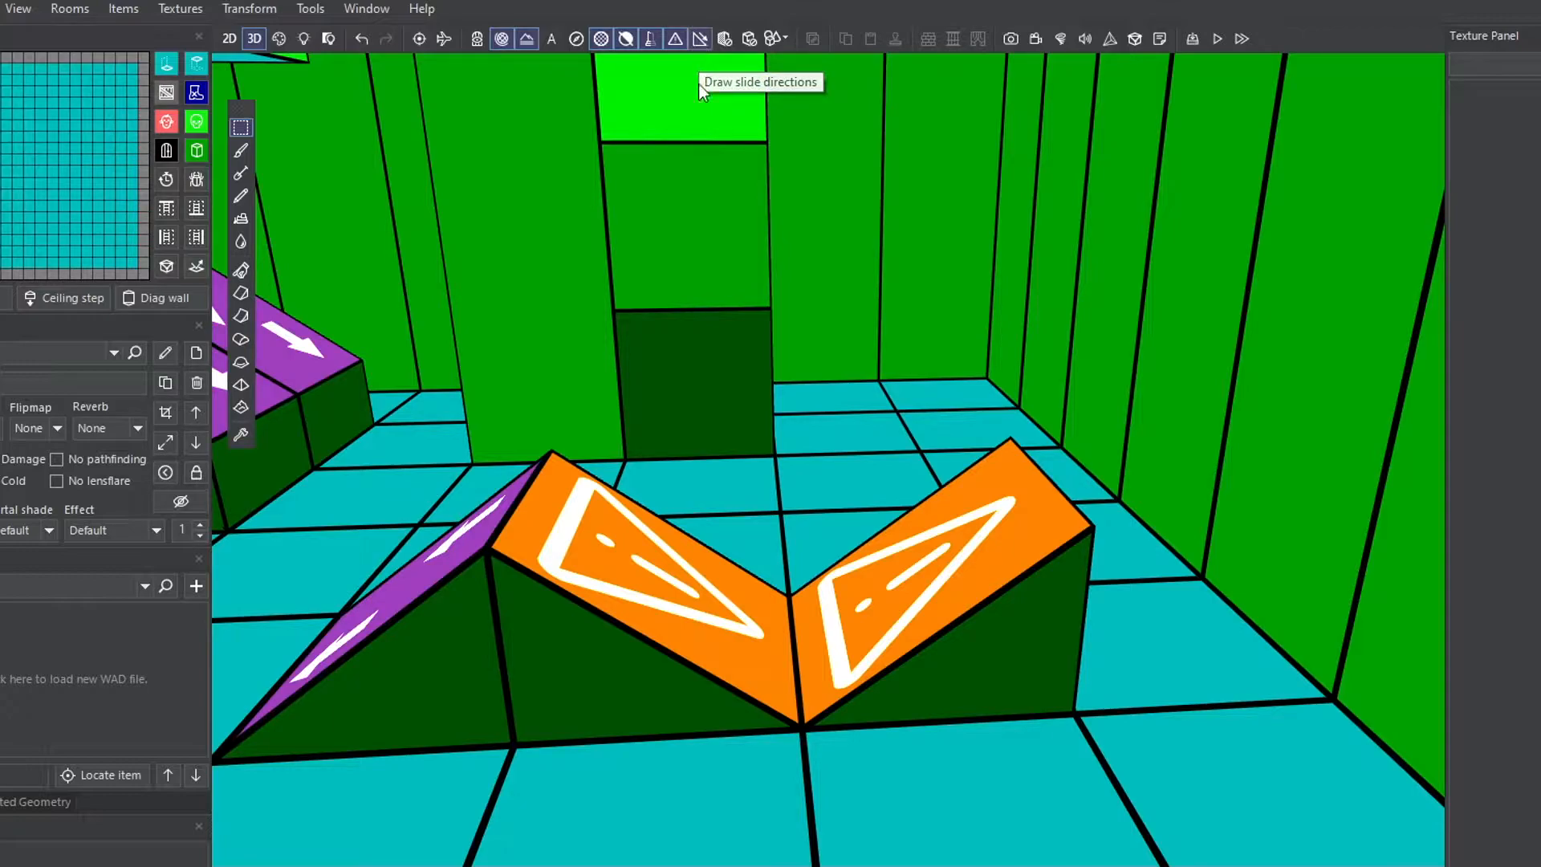
# - Raise a diagonal corner of a floor sector near the wedges two clicks
pyautogui.moveTo(826, 423); pyautogui.dragTo(928, 403, button='right')
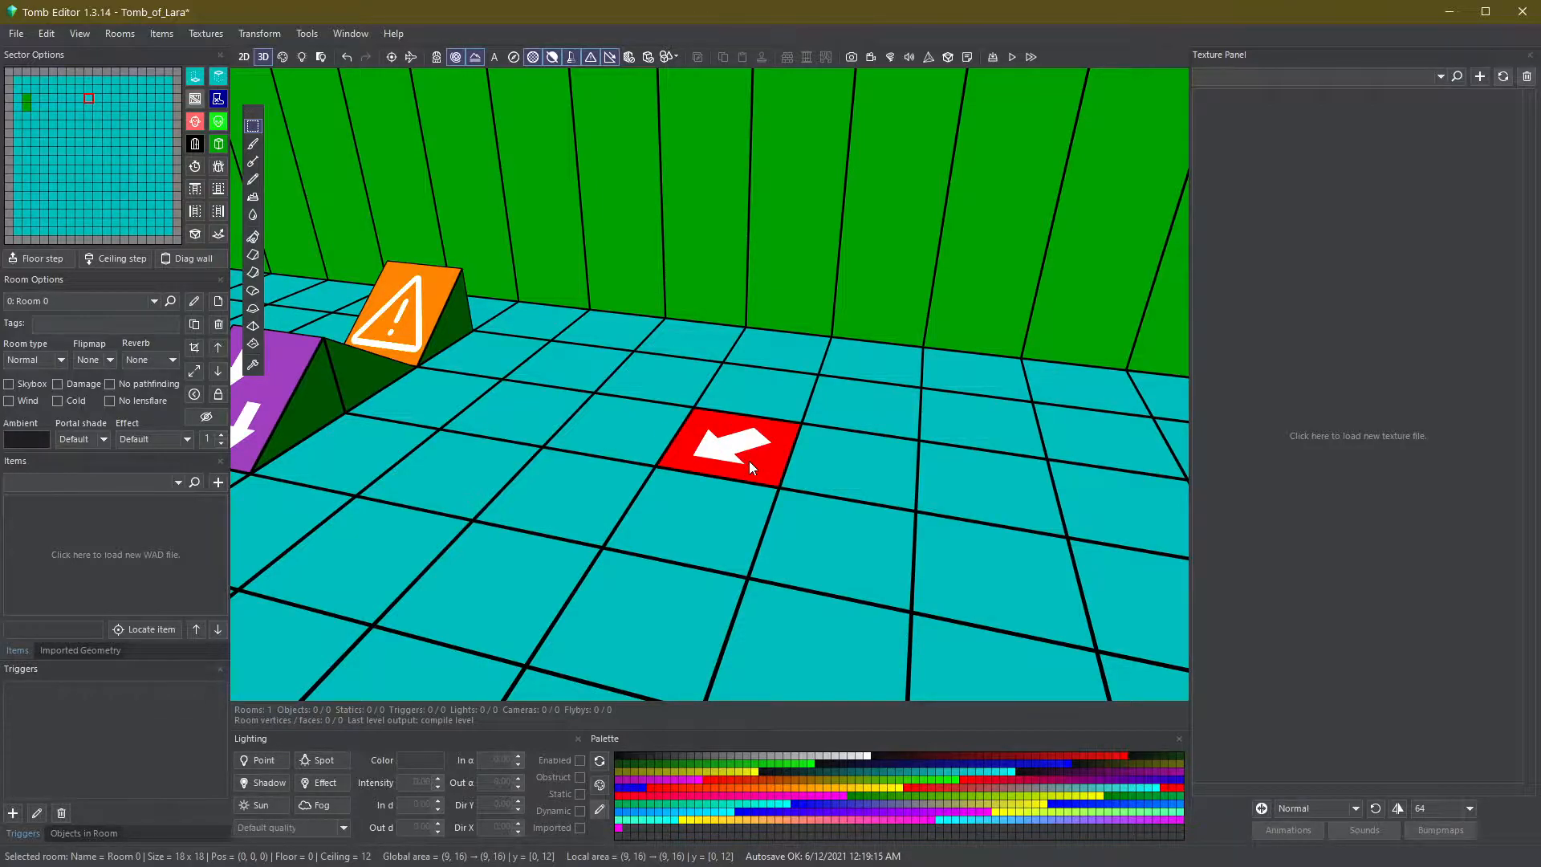
pyautogui.press('q')
pyautogui.press('q')
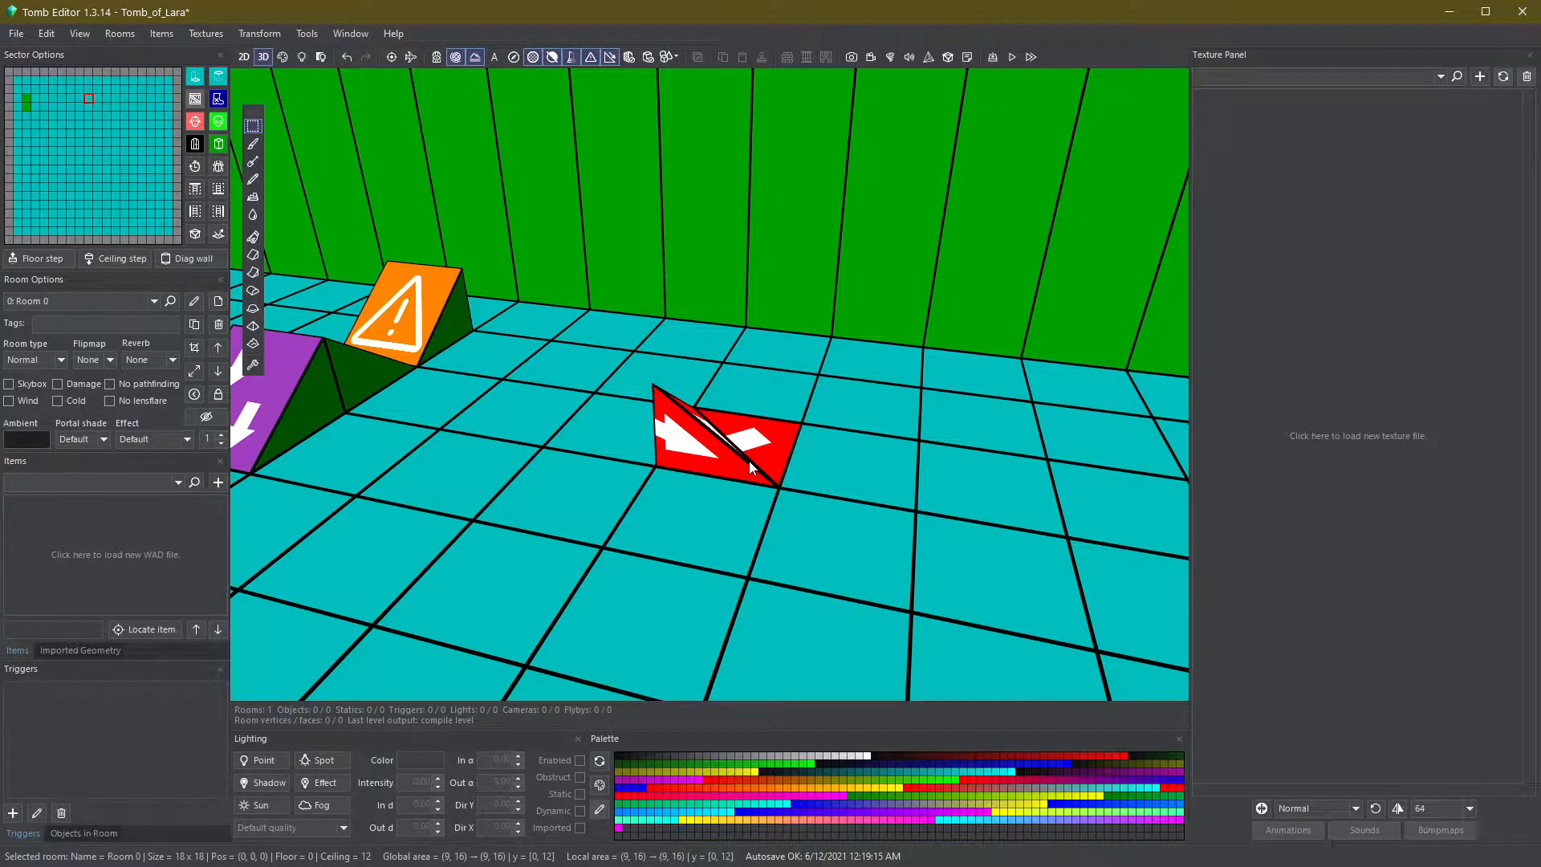
pyautogui.press('Escape')
# - Select the next floor sector, set a diagonal arrow, and raise that corner two clicks
pyautogui.moveTo(768, 465); pyautogui.dragTo(739, 473, button='right')
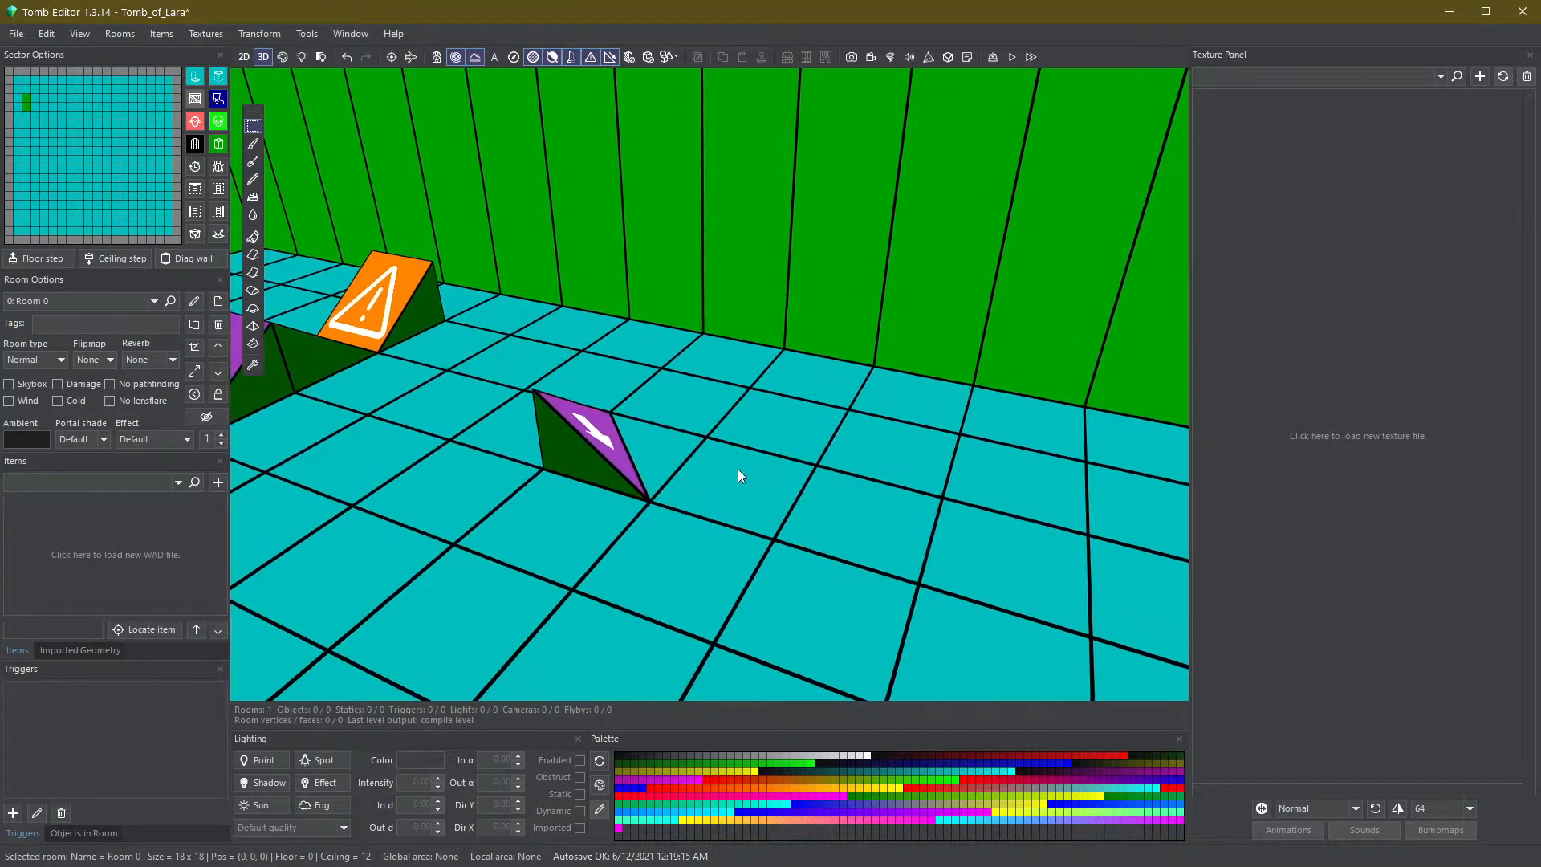
pyautogui.click(740, 479)
pyautogui.keyDown('ctrl'); pyautogui.click(748, 482); pyautogui.keyUp('ctrl')
pyautogui.press('q')
pyautogui.press('q')
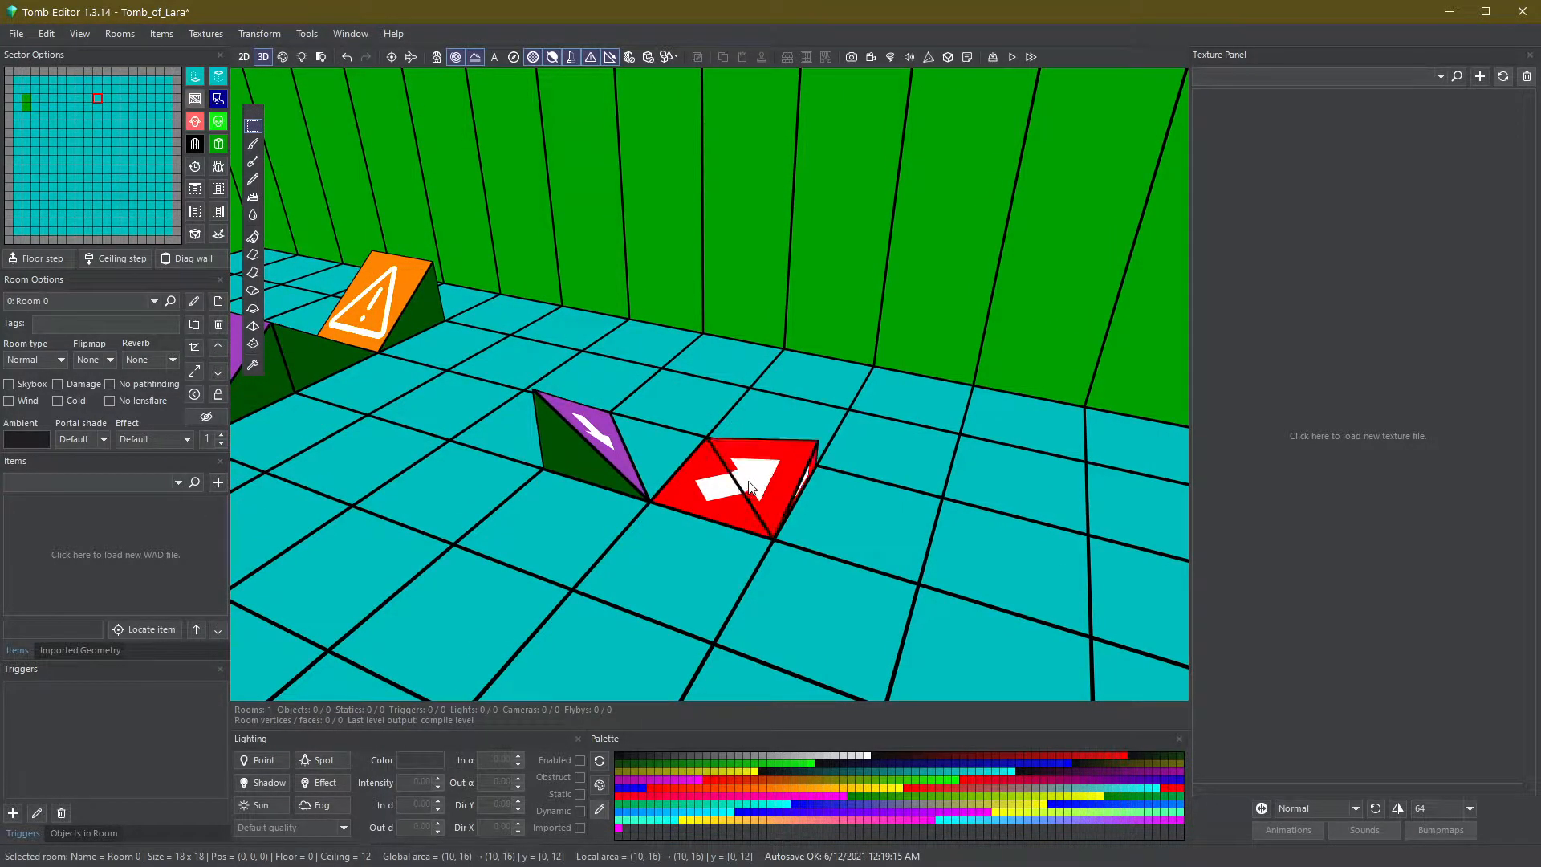
pyautogui.press('Escape')
# - Adjust the same sector's diagonal corner by alternately raising and lowering its floor
pyautogui.moveTo(748, 481); pyautogui.dragTo(736, 480, button='right')
pyautogui.keyDown('alt'); pyautogui.click(736, 480); pyautogui.keyUp('alt')
pyautogui.keyDown('alt'); pyautogui.click(736, 480); pyautogui.keyUp('alt')
pyautogui.keyDown('alt'); pyautogui.click(736, 480); pyautogui.keyUp('alt')
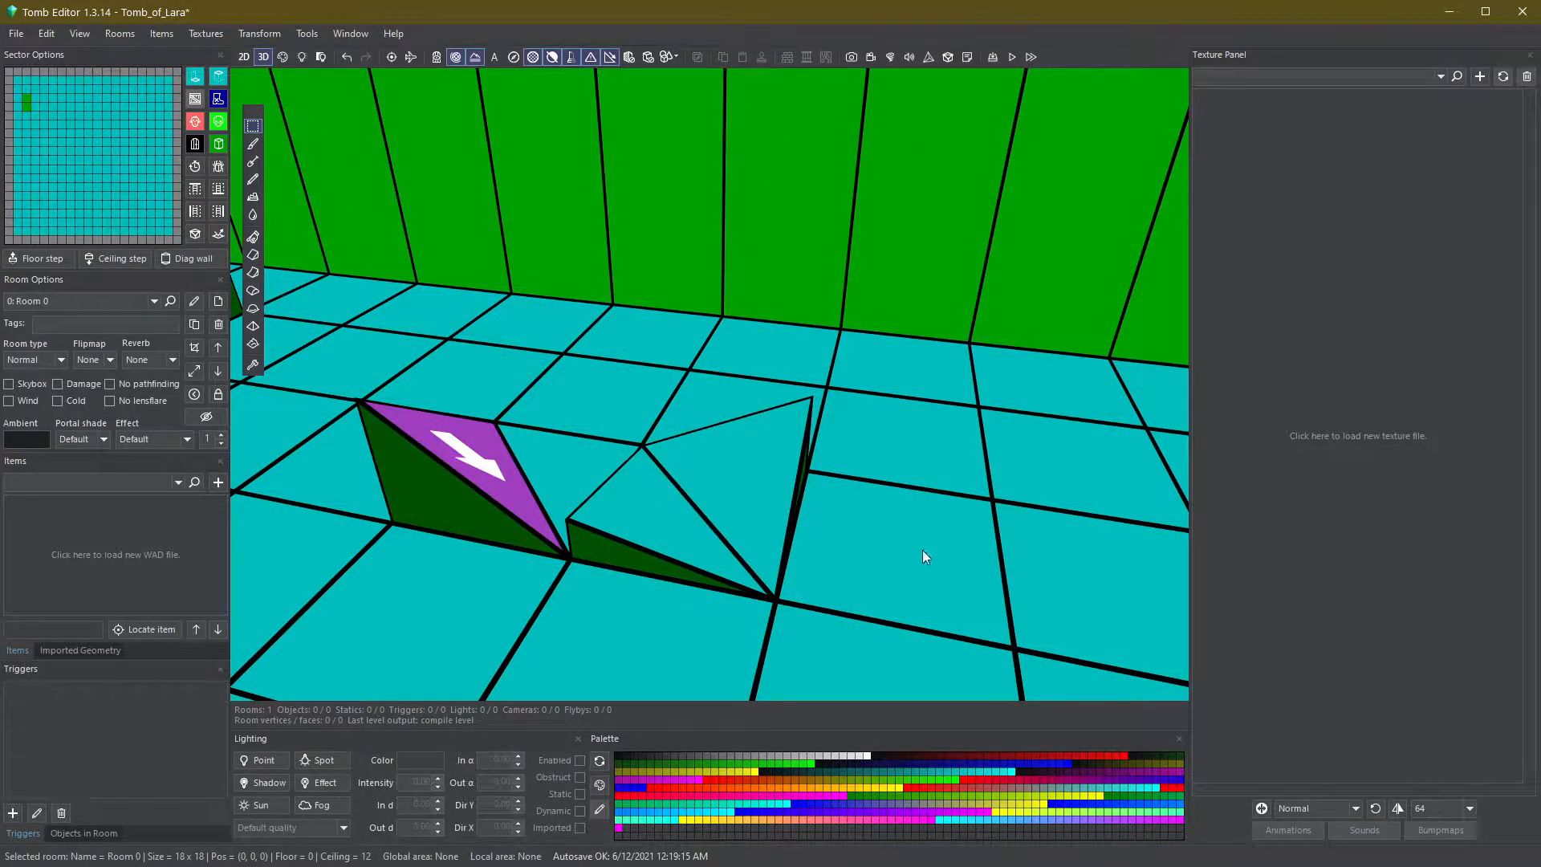
pyautogui.press('q')
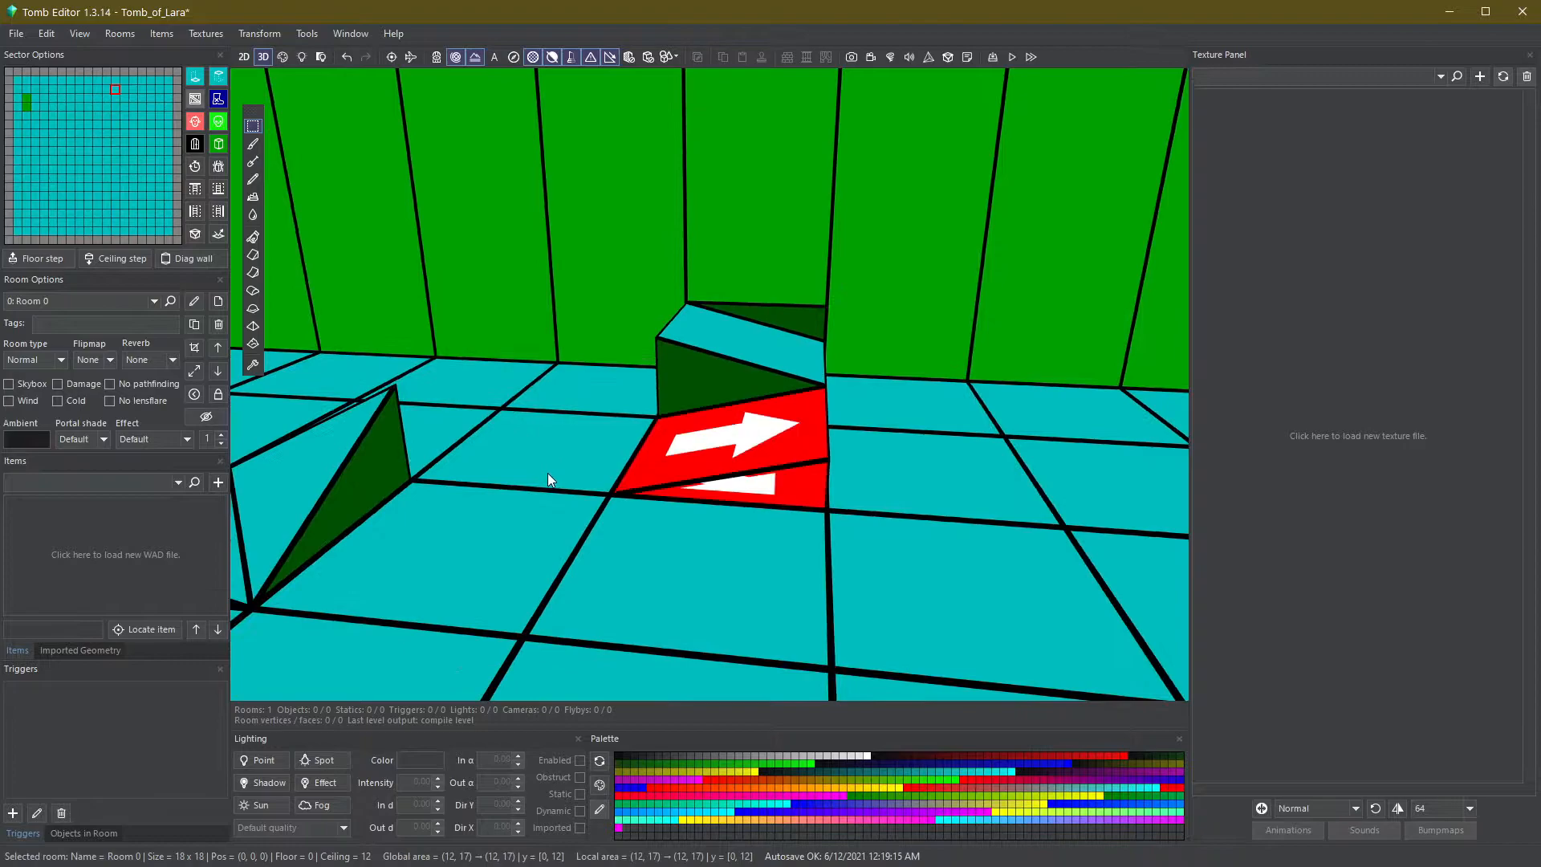
pyautogui.press('q')
pyautogui.press('a')
pyautogui.press('q')
pyautogui.press('a')
# - Raise the floor of the selected wall sector one click
pyautogui.press('q')
pyautogui.press('a')
pyautogui.moveTo(548, 474); pyautogui.dragTo(585, 478, button='right')
pyautogui.press('q')
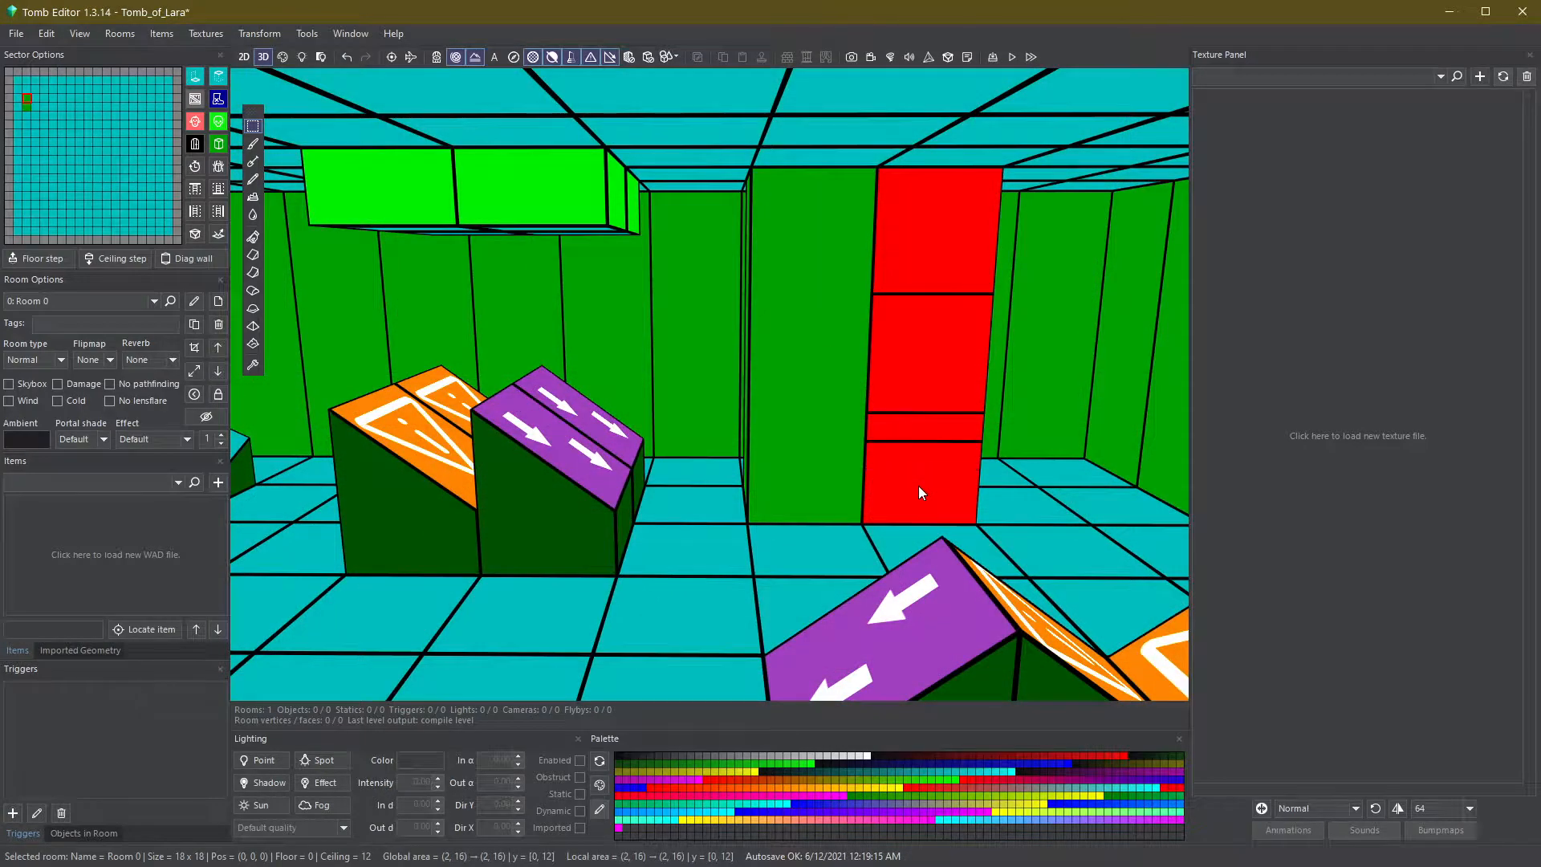
pyautogui.press('Escape')
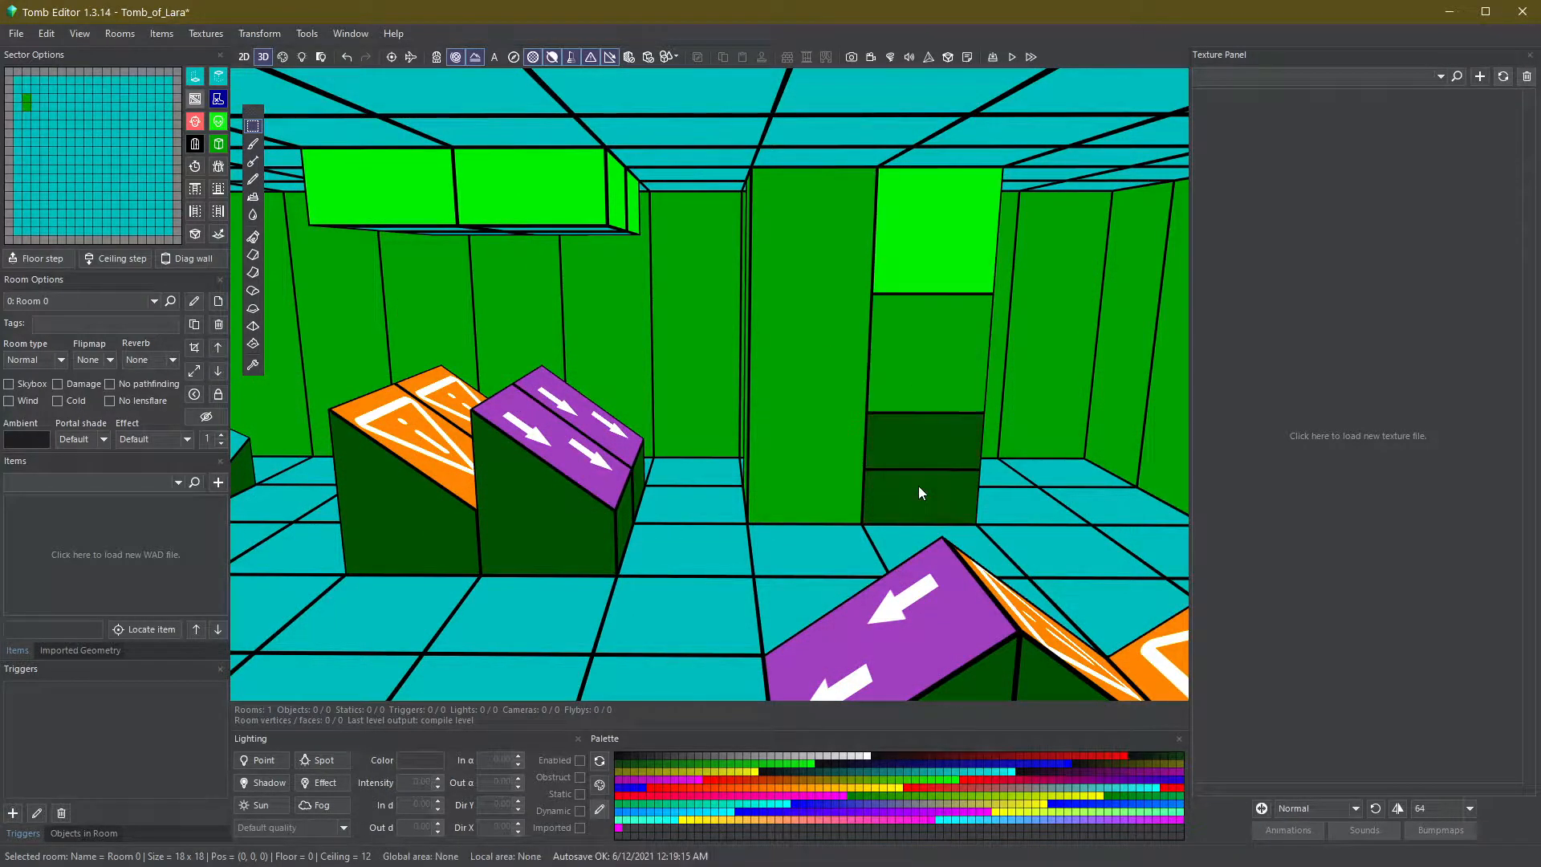
# - Inspect the wall column and the sloped blocks by selecting their sectors in turn
pyautogui.click(905, 435)
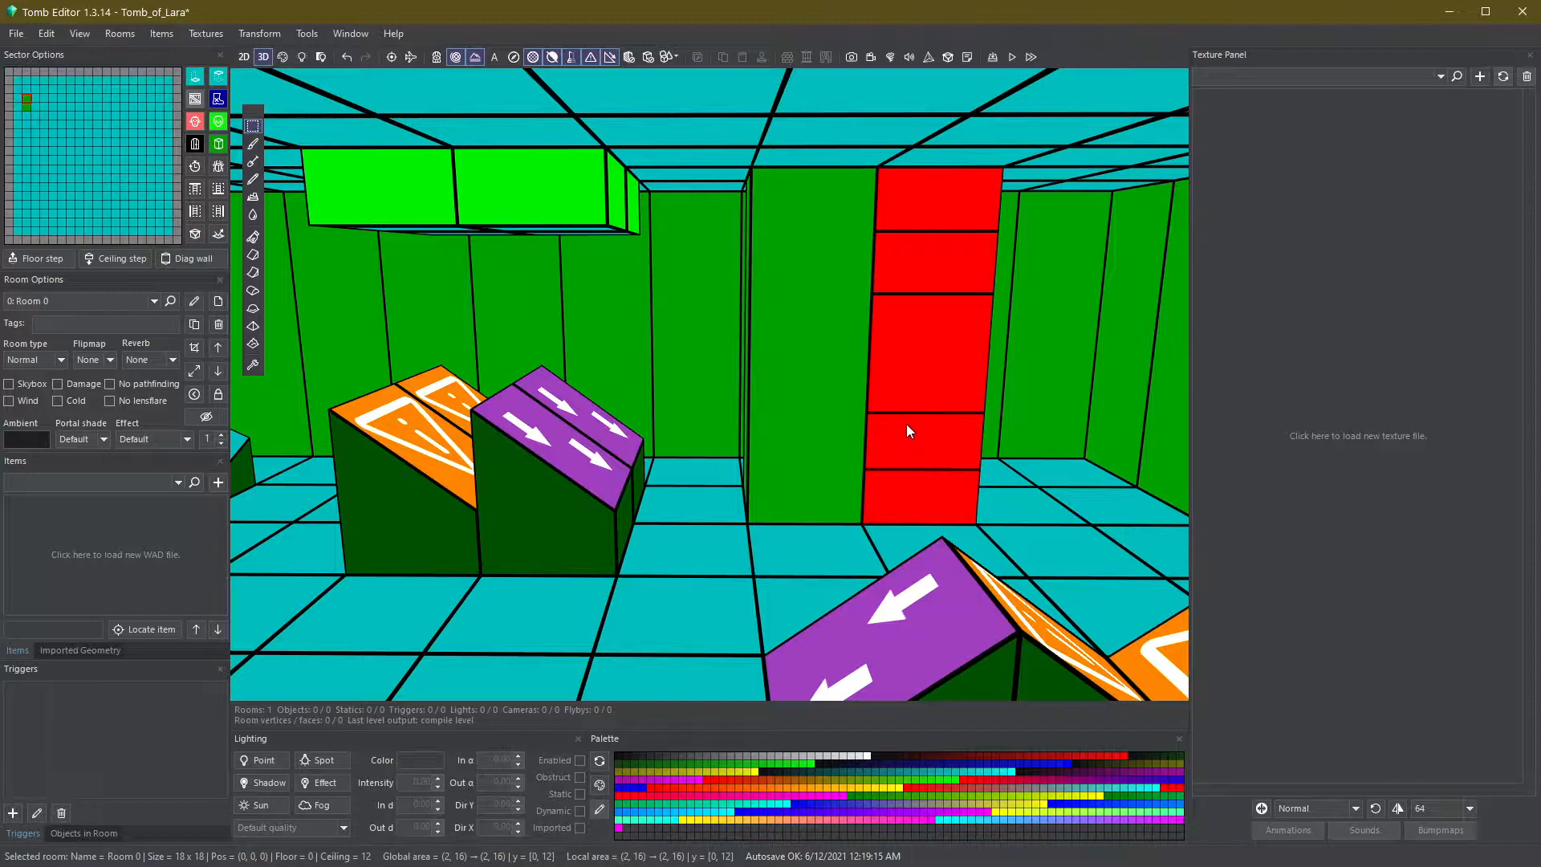
pyautogui.click(610, 467)
pyautogui.click(454, 488)
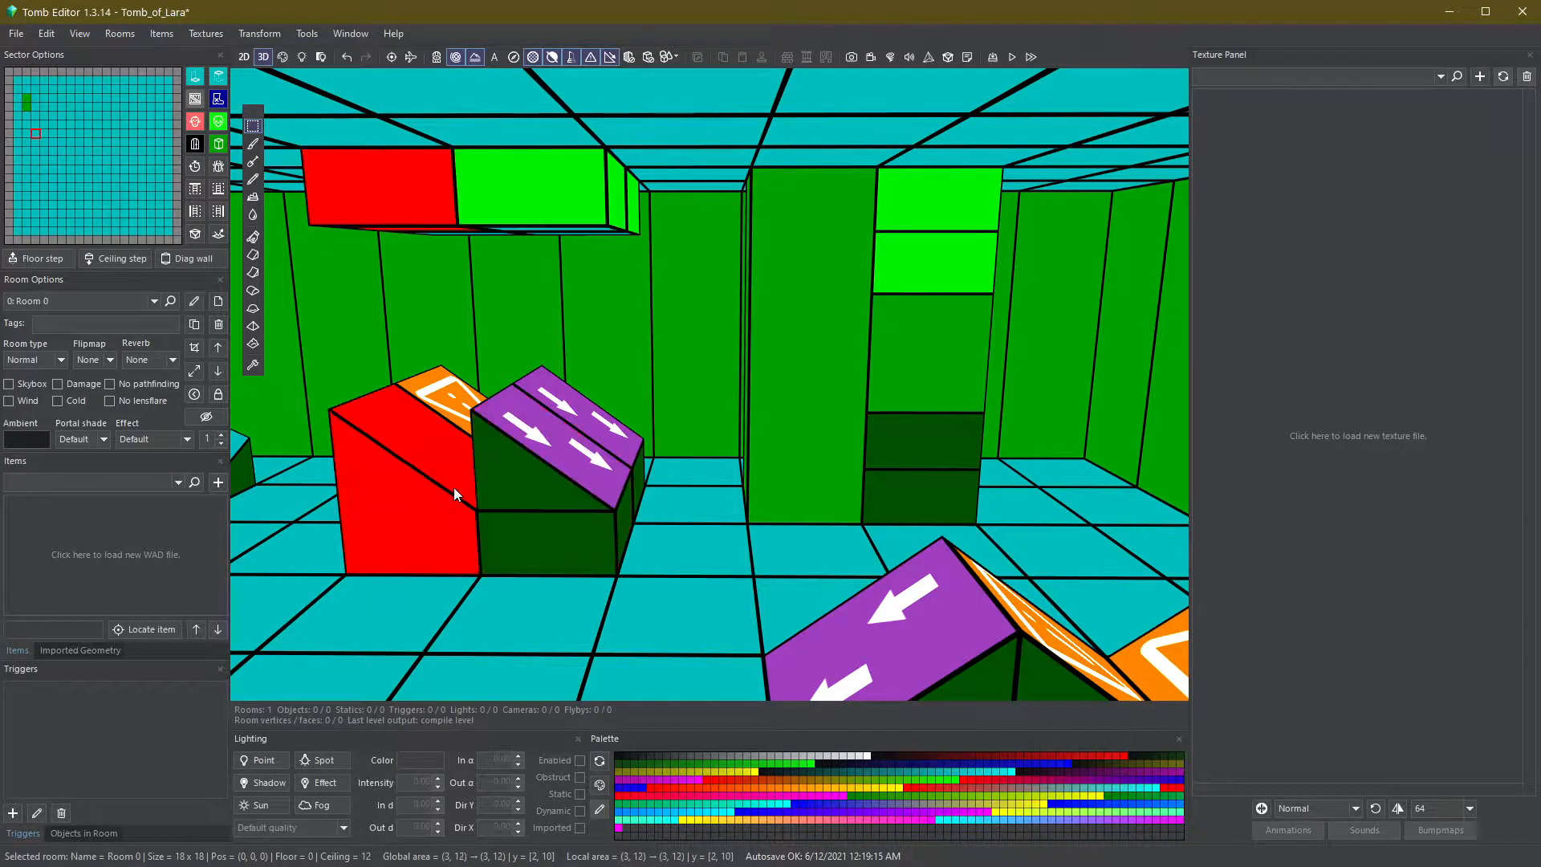
pyautogui.click(585, 511)
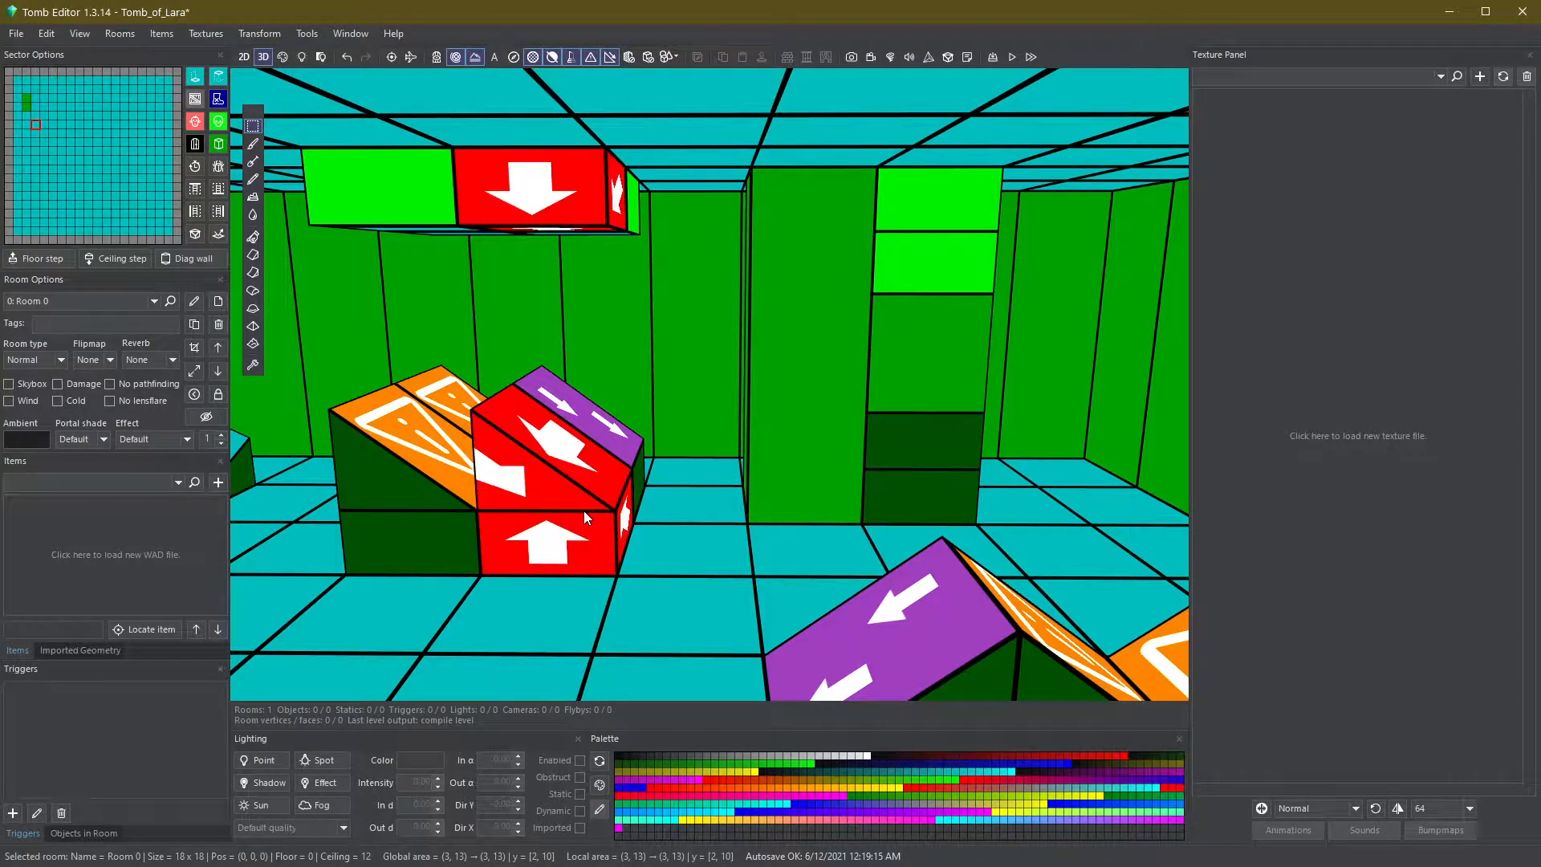
pyautogui.moveTo(585, 511); pyautogui.dragTo(639, 504, button='right')
pyautogui.press('Escape')
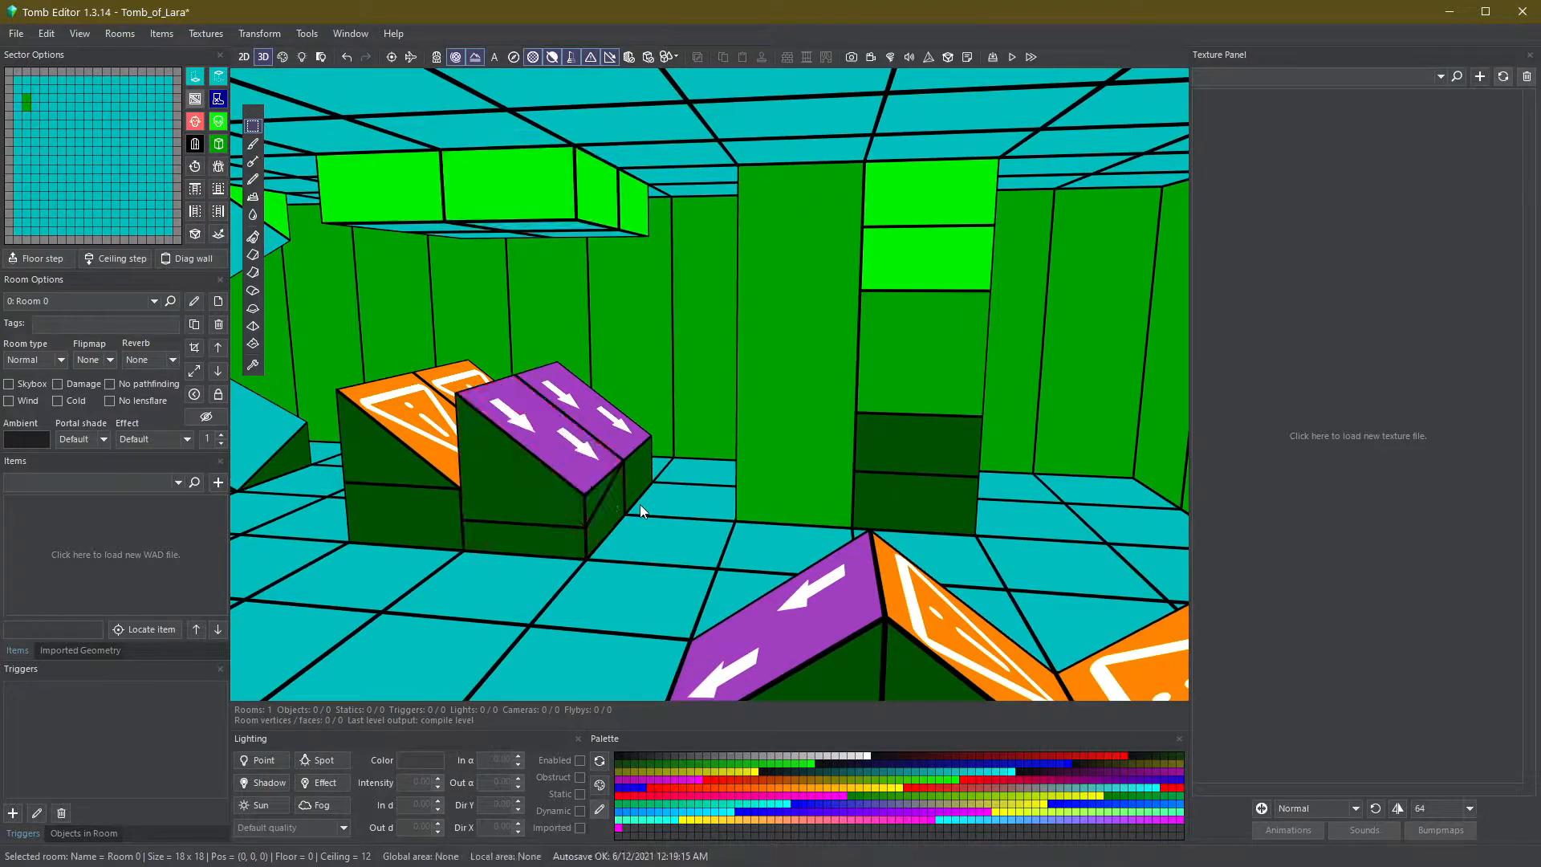
# - Select the left sloped block's sector and lower its ceiling subdivision two clicks
pyautogui.click(580, 486)
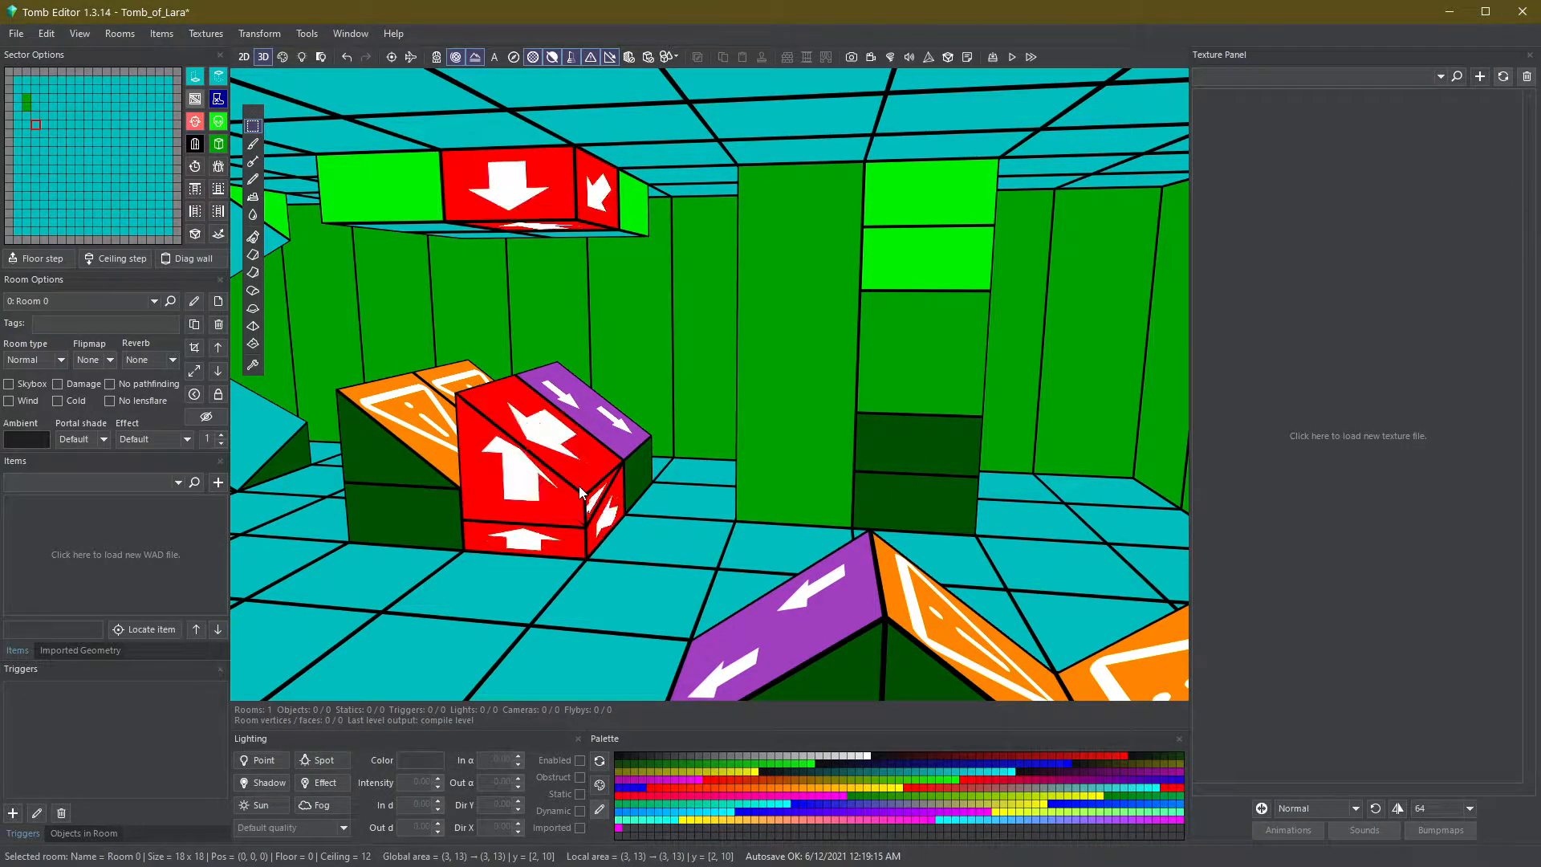
pyautogui.press('f')
pyautogui.press('f')
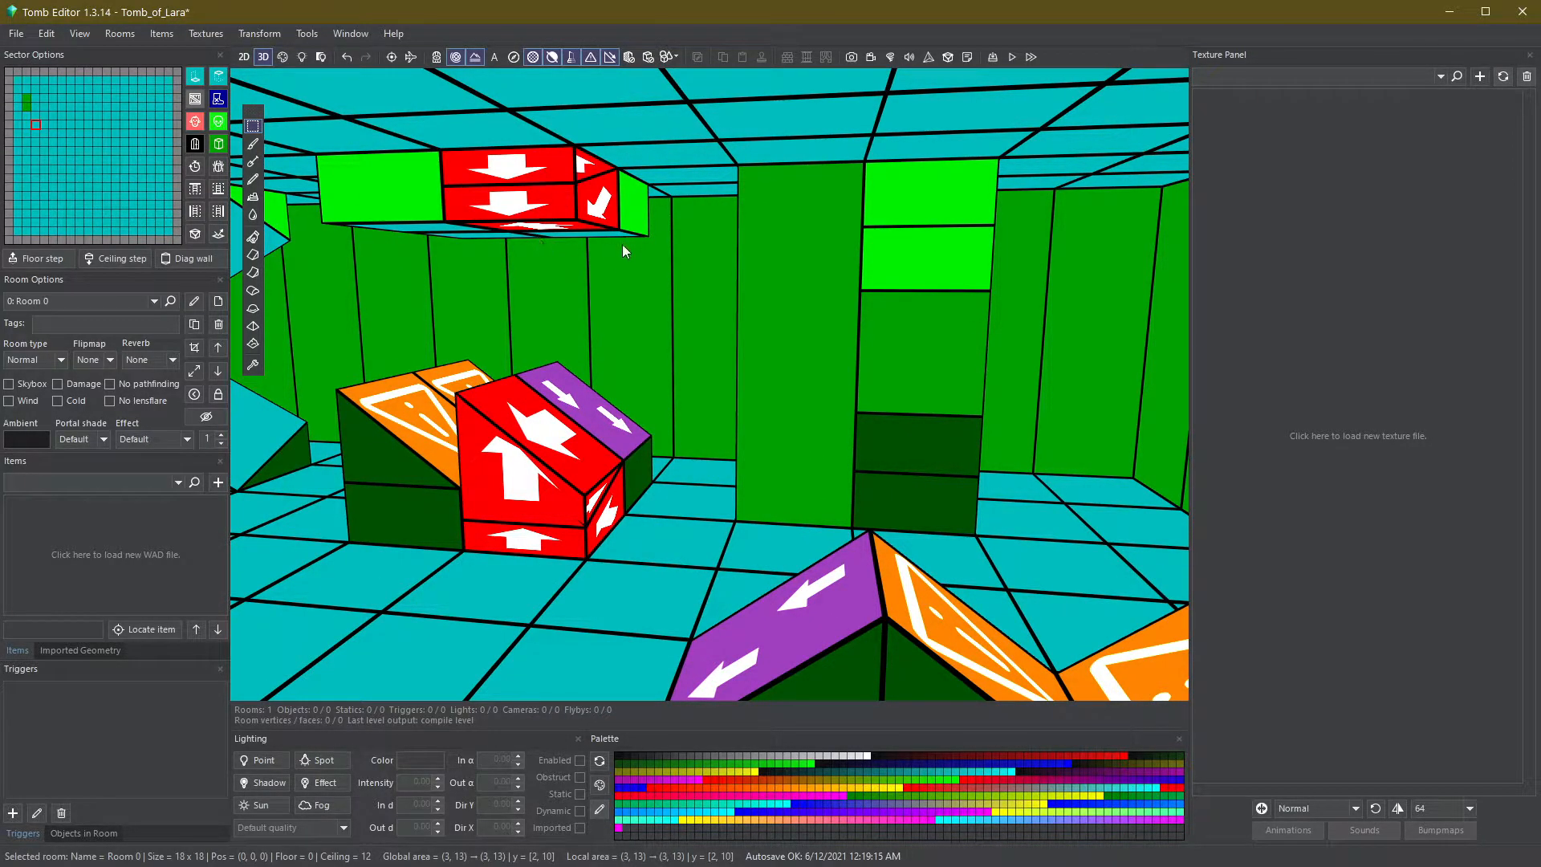
# - Select the inner floor area inside the outer ring of sectors and crop the room to it
pyautogui.press('r')
pyautogui.press('Escape')
pyautogui.scroll(-10, 624, 253)
pyautogui.moveTo(623, 253); pyautogui.dragTo(1035, 523, button='right')
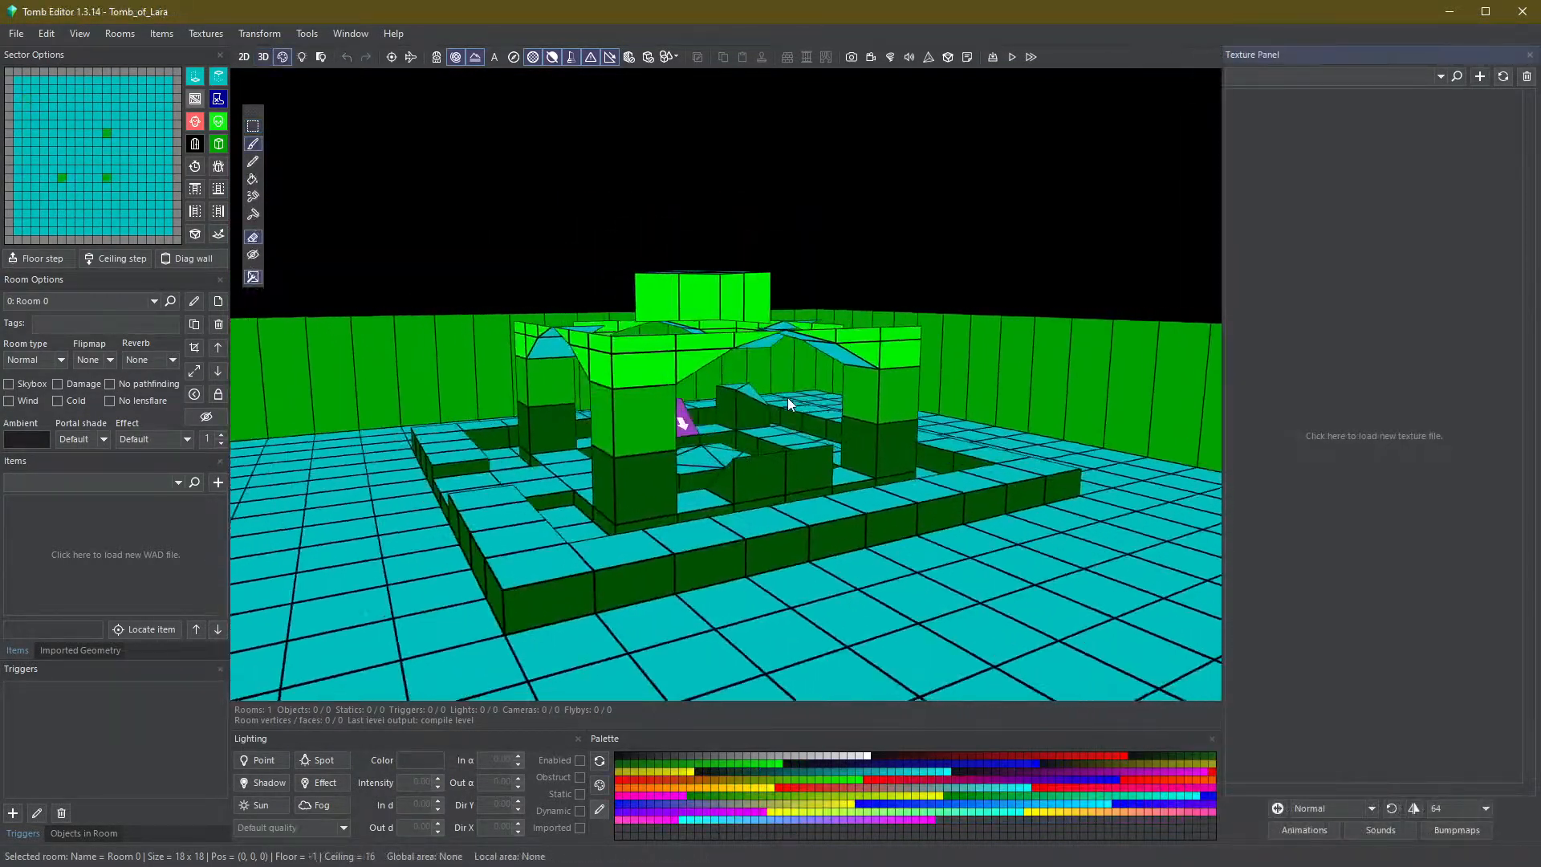
pyautogui.moveTo(788, 397); pyautogui.dragTo(1091, 571, button='right')
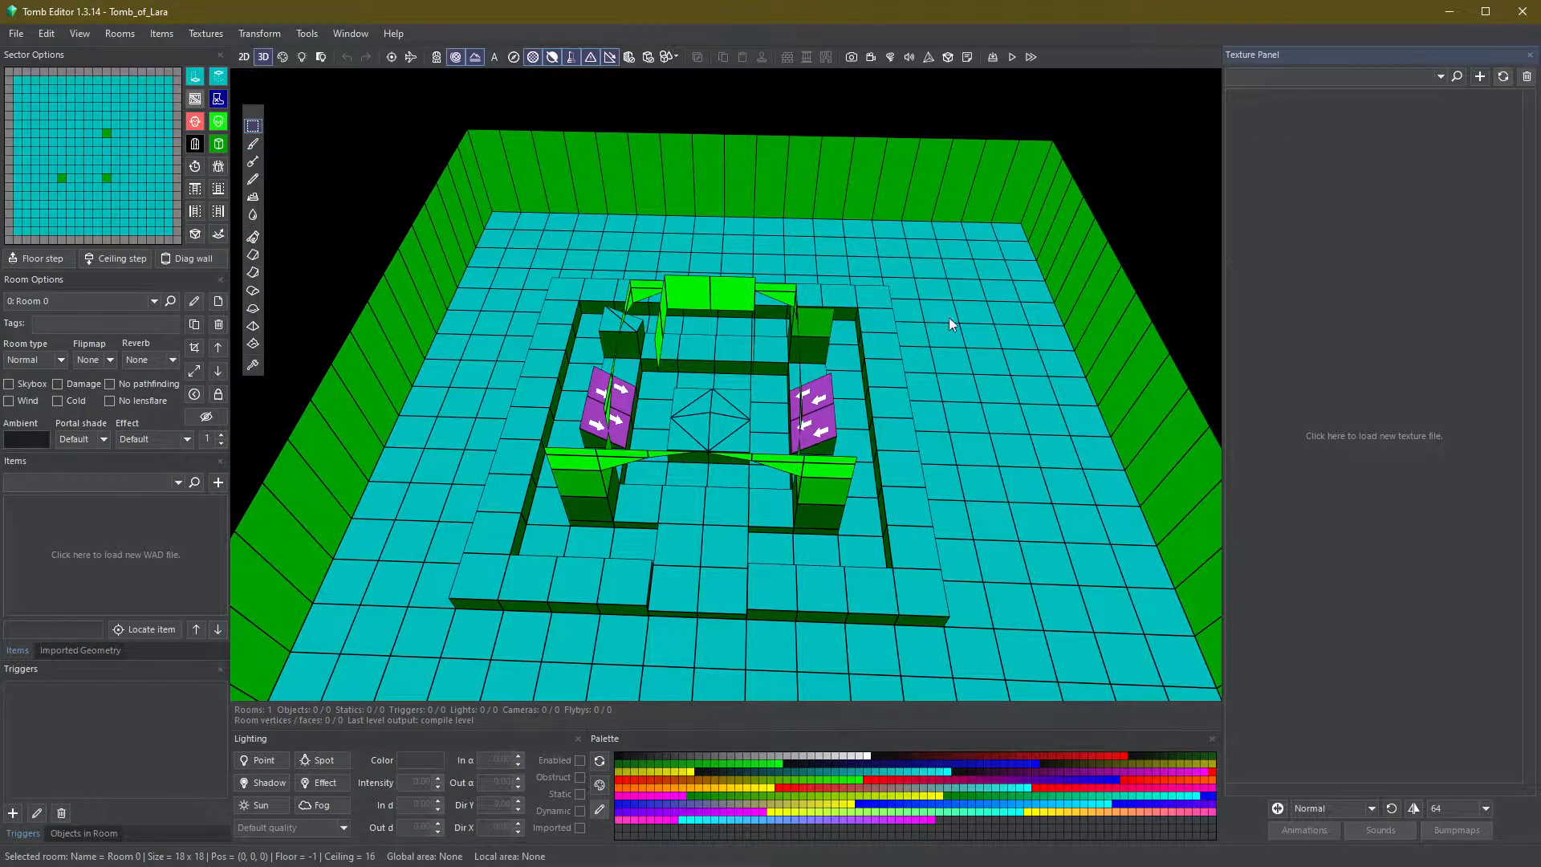
pyautogui.moveTo(879, 295); pyautogui.dragTo(502, 568)
pyautogui.rightClick(687, 352)
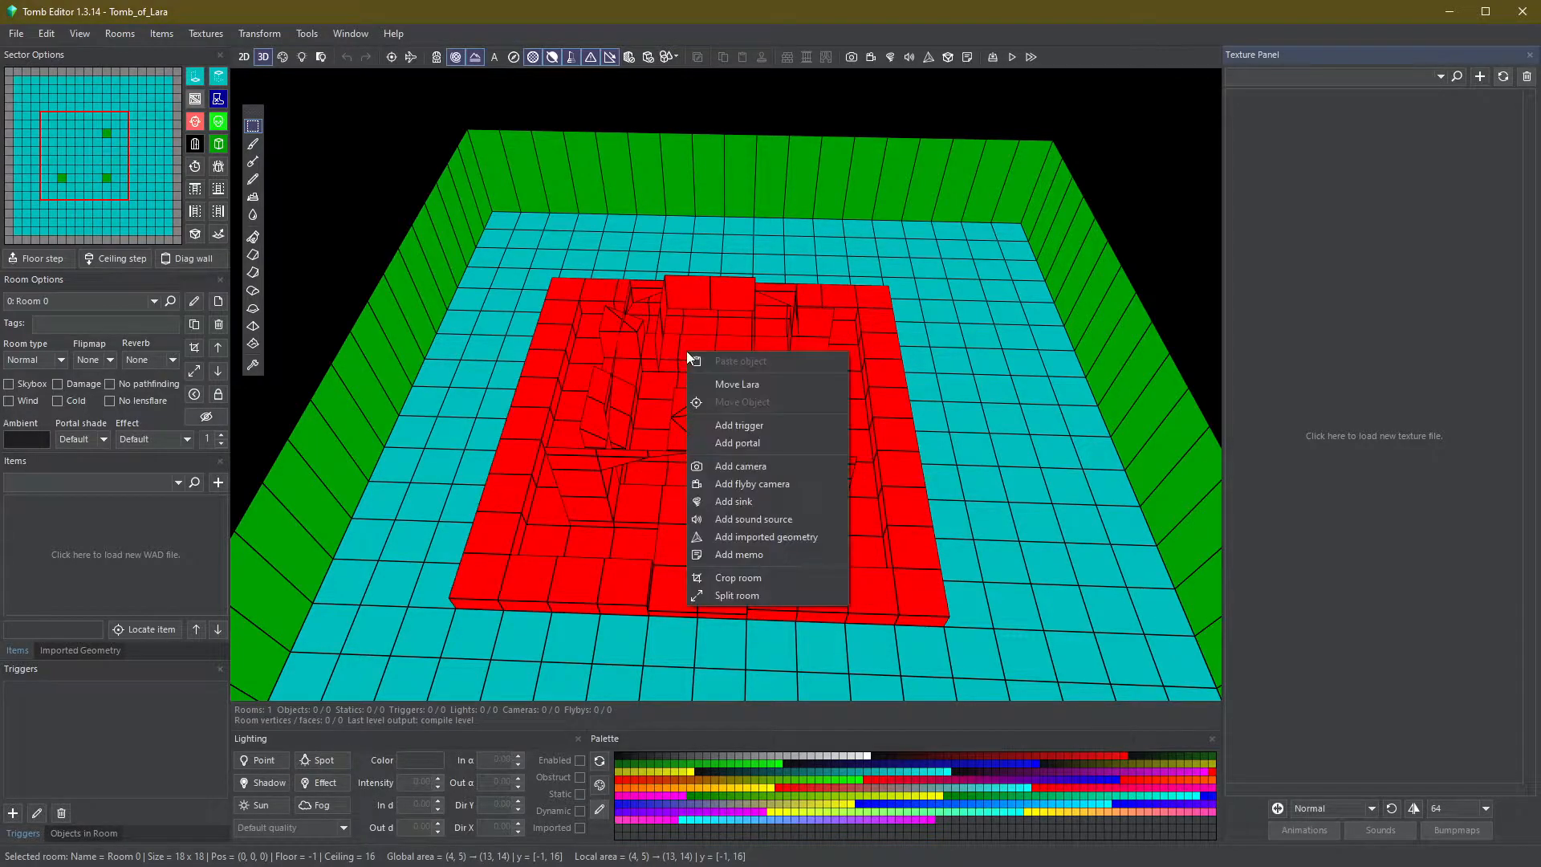
pyautogui.click(819, 579)
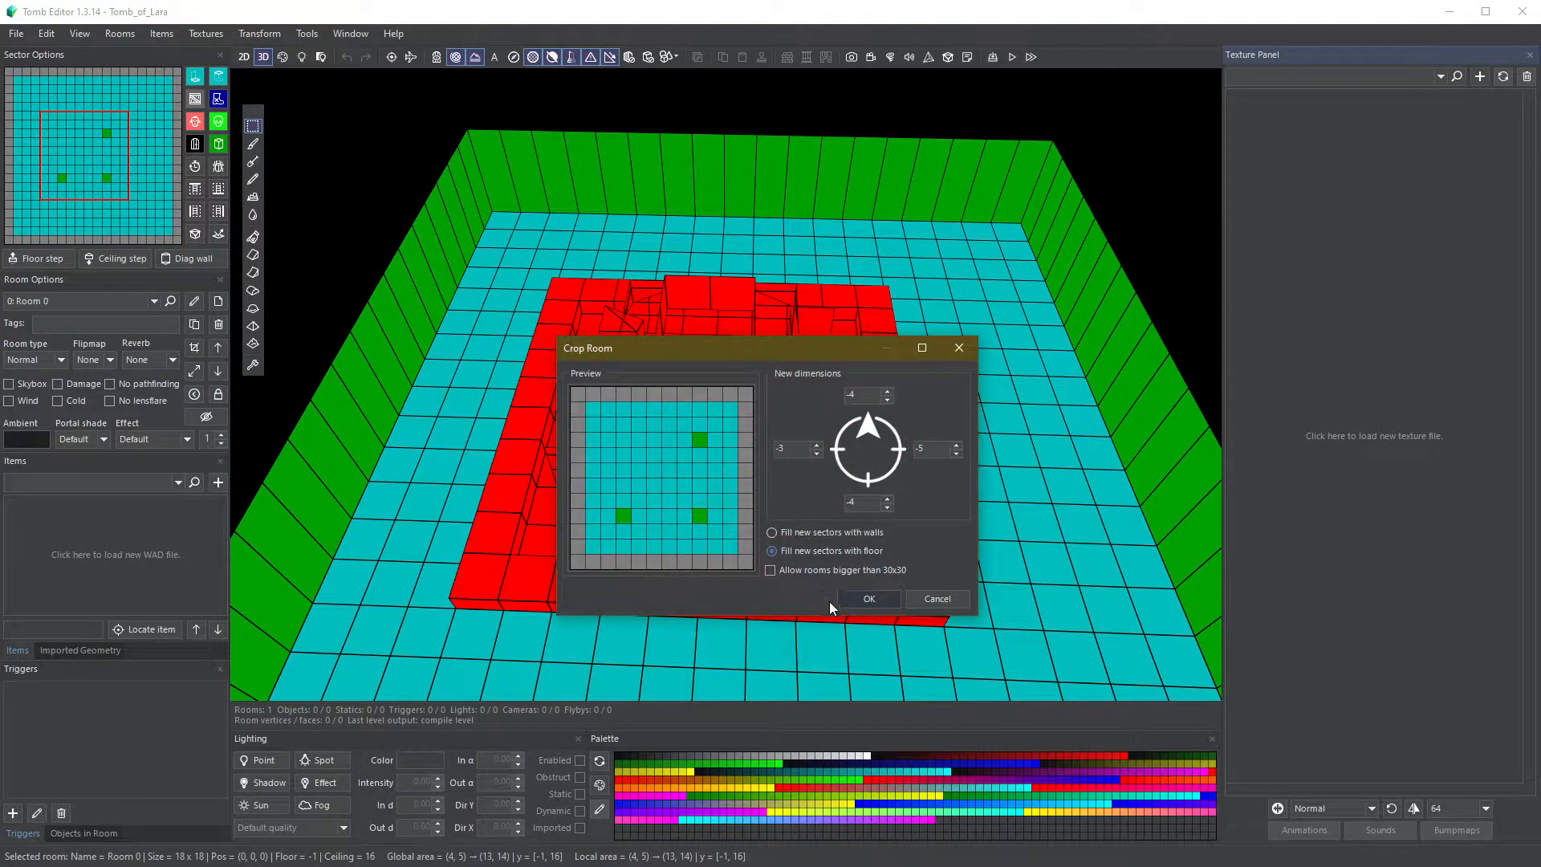
pyautogui.click(867, 601)
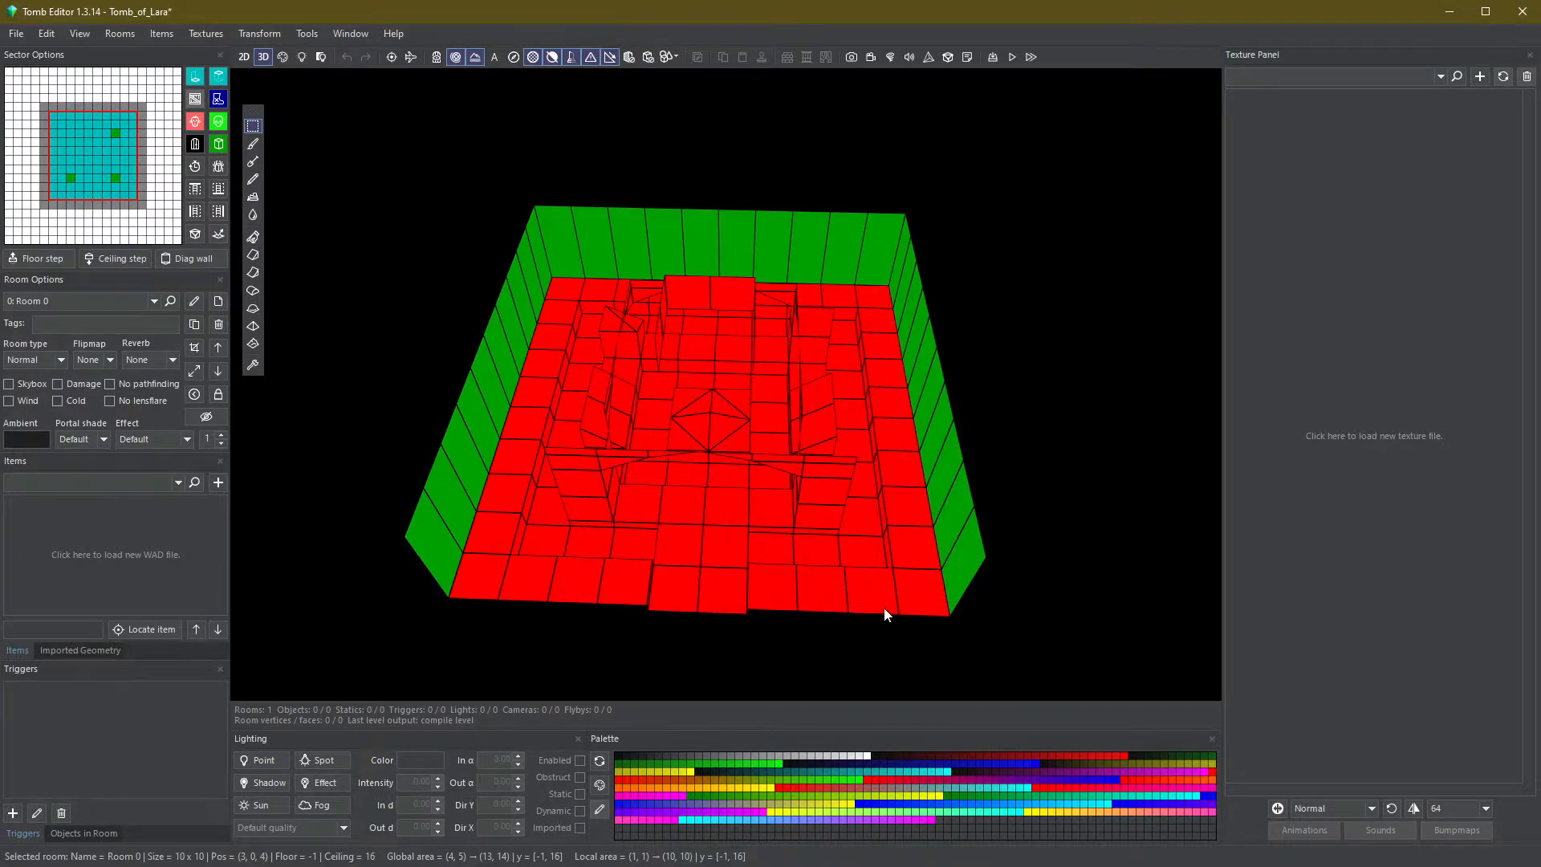
pyautogui.click(926, 627)
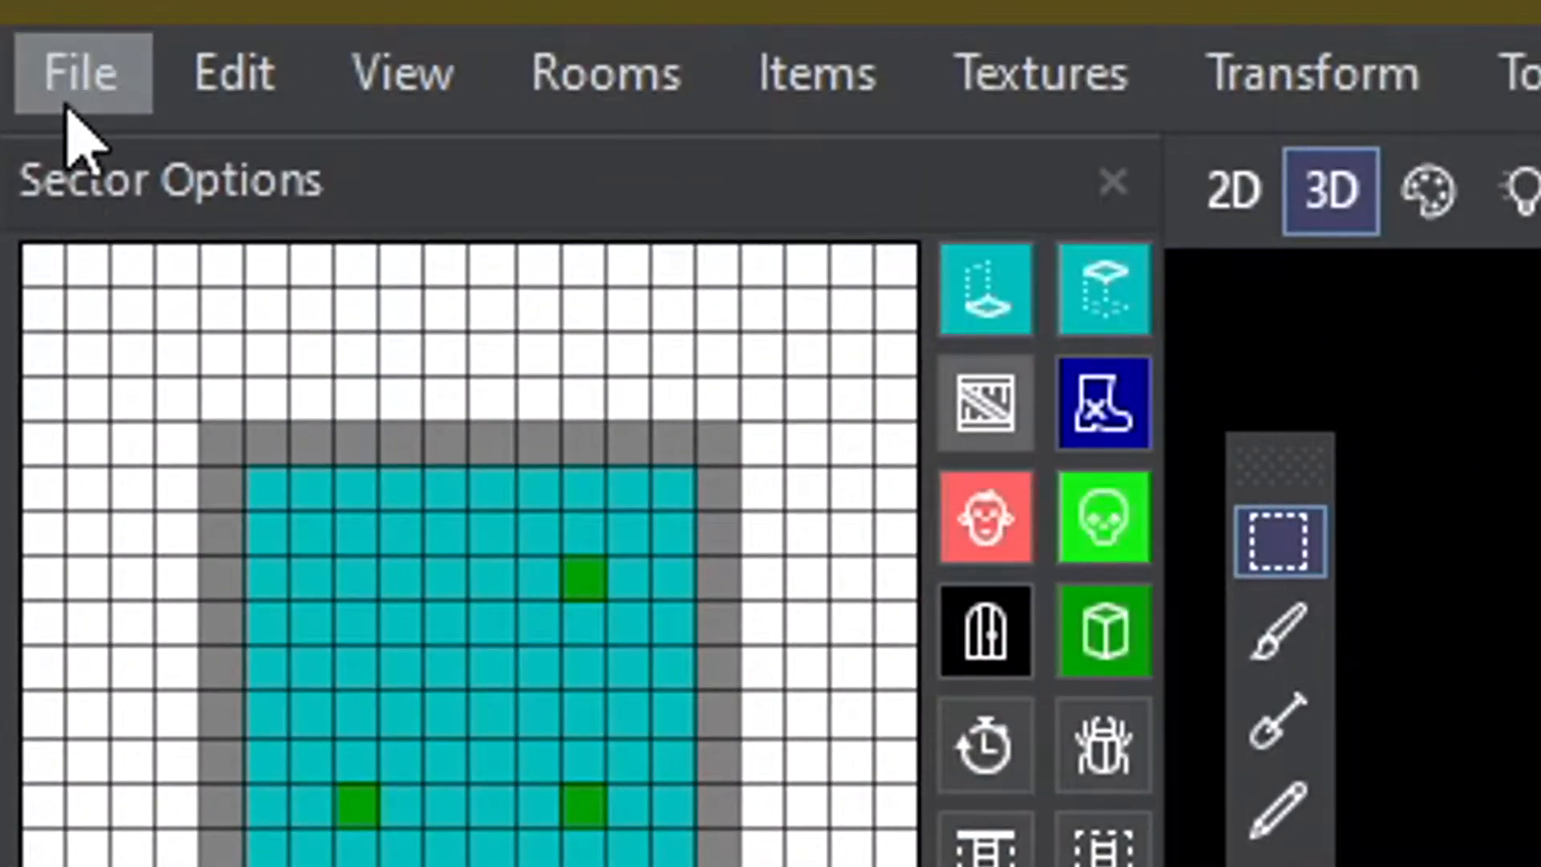
pyautogui.click(70, 114)
pyautogui.click(521, 424)
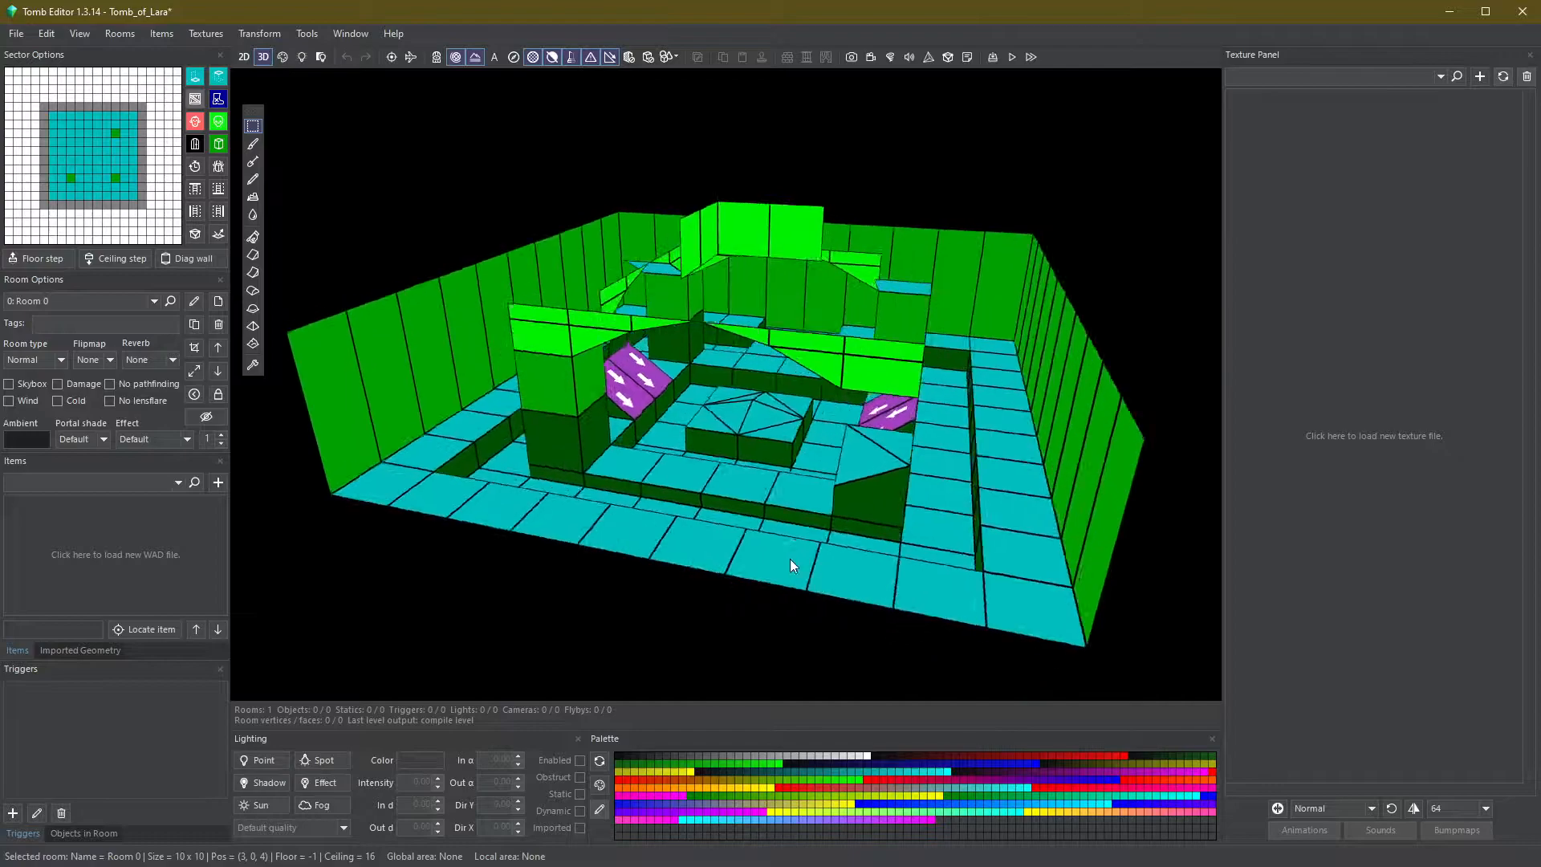
# - Load the coastext.TGA texture file from the My First TRLE Level Assets textures folder
pyautogui.moveTo(790, 558); pyautogui.dragTo(968, 571, button='right')
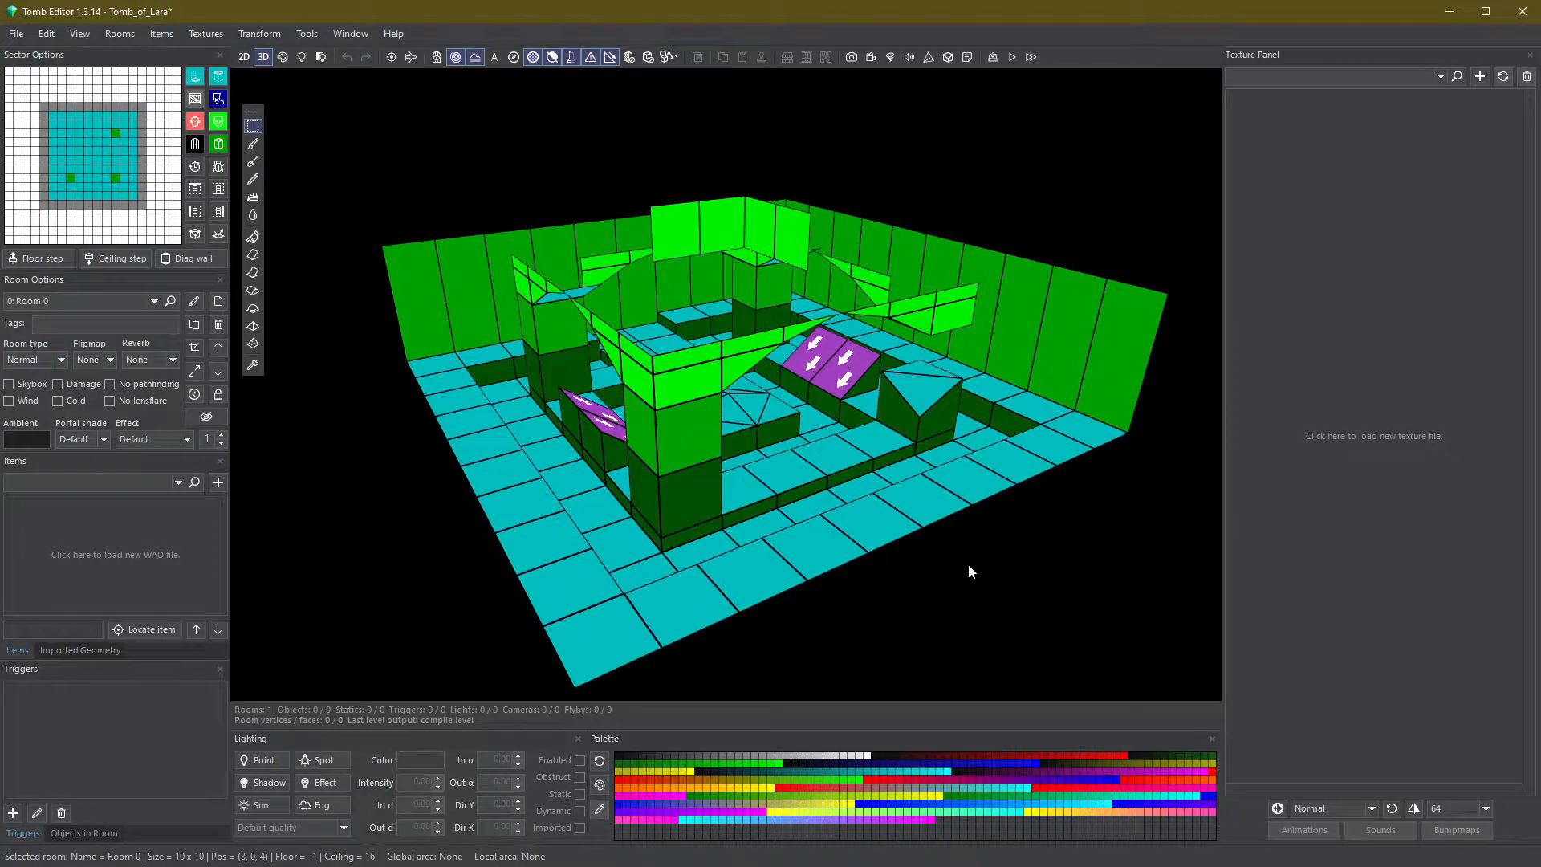
pyautogui.click(1371, 377)
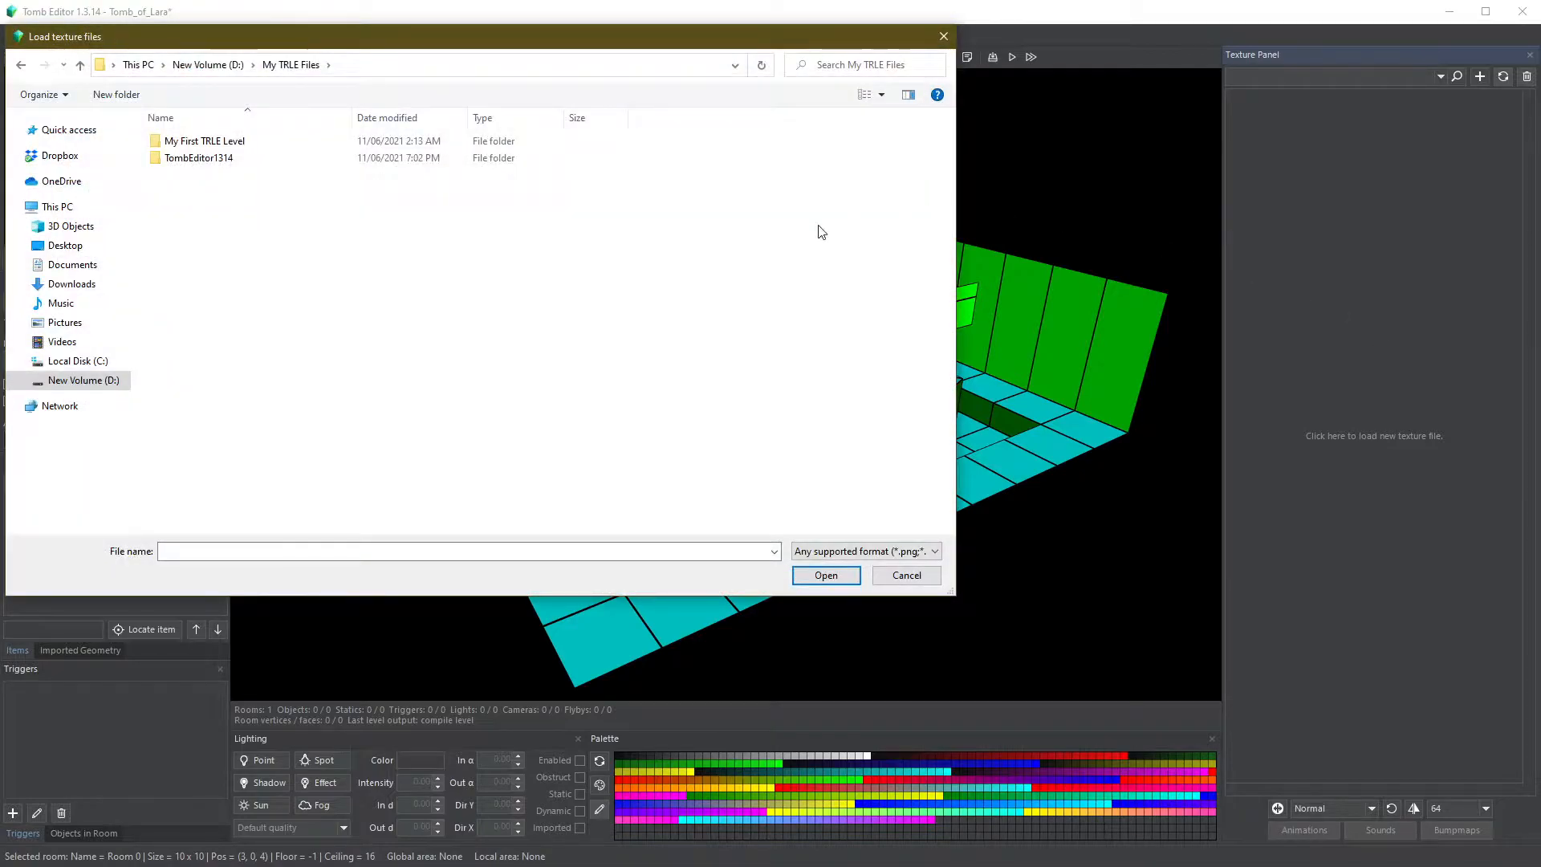
pyautogui.doubleClick(286, 141)
pyautogui.doubleClick(273, 142)
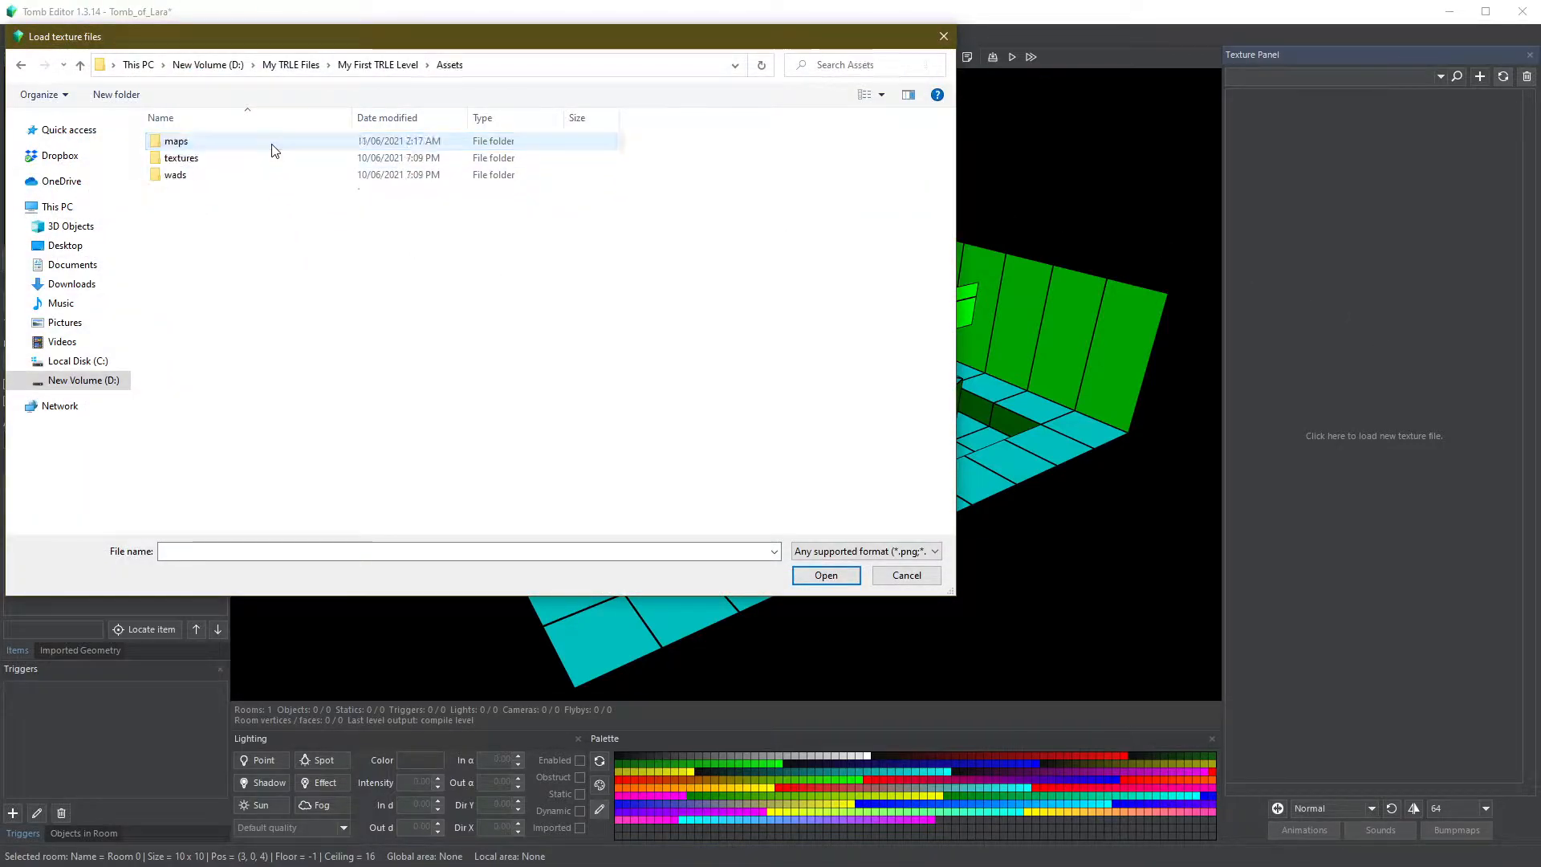
pyautogui.doubleClick(215, 158)
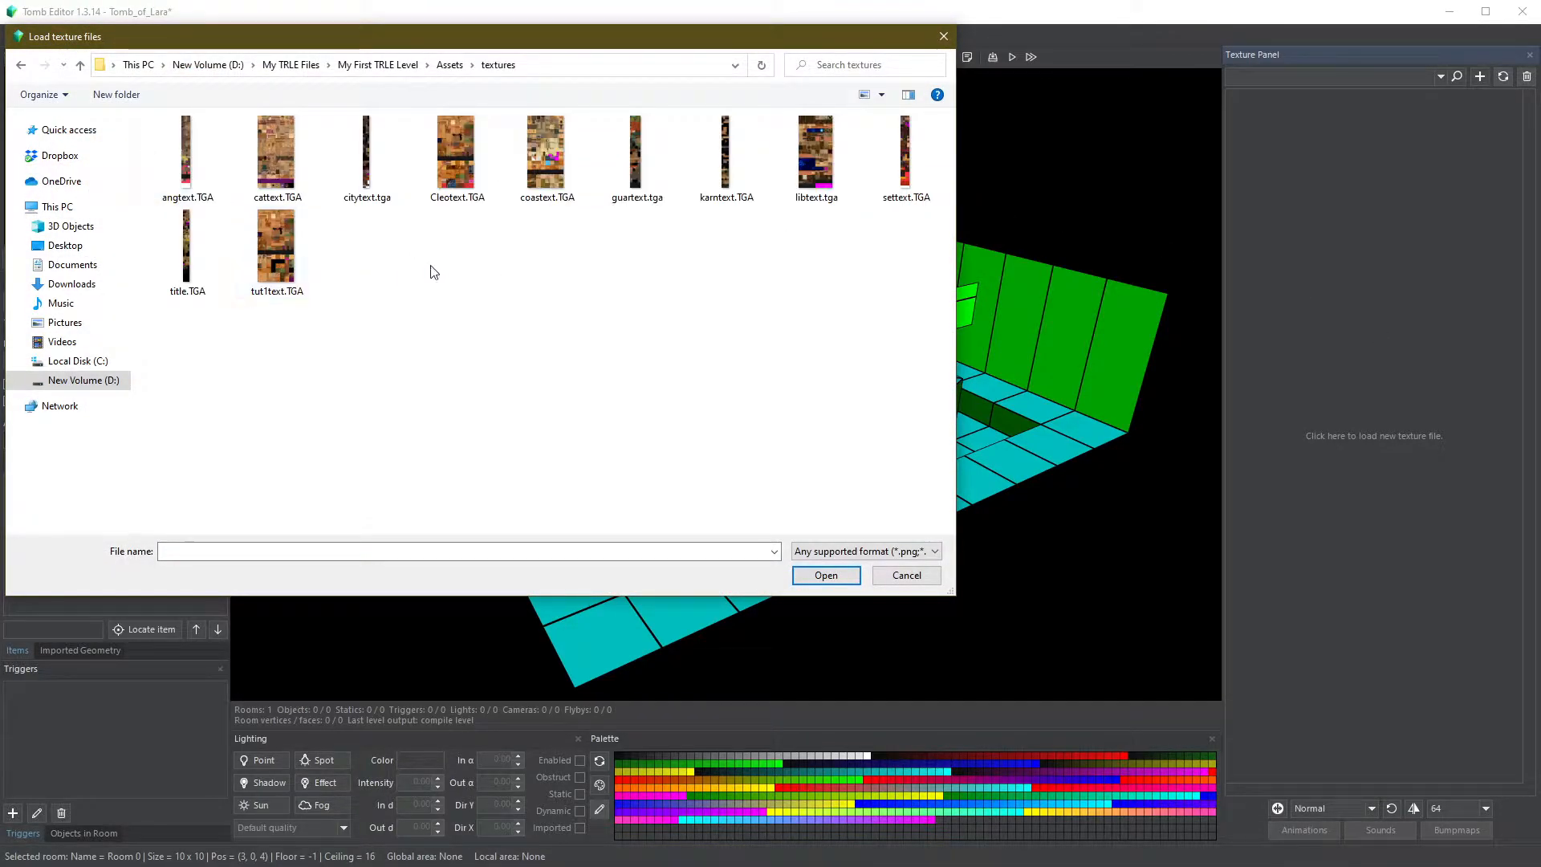
pyautogui.doubleClick(547, 160)
# - Widen the texture panel and pick a sandstone floor tile from the texture sheet
pyautogui.scroll(-4, 1355, 337)
pyautogui.scroll(2, 1356, 337)
pyautogui.scroll(-1, 1356, 337)
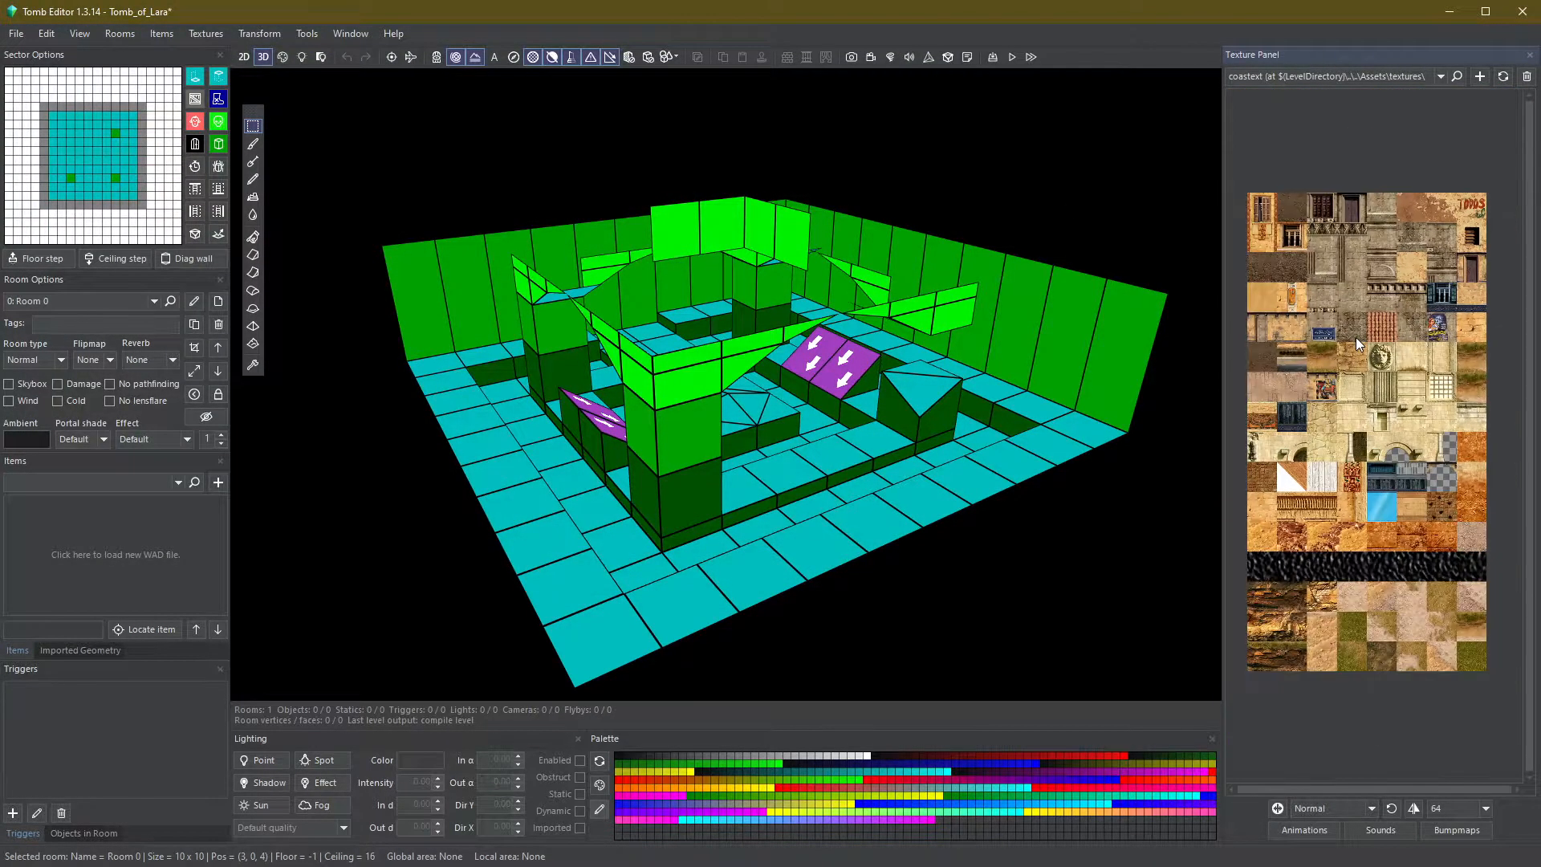
pyautogui.scroll(1, 1356, 337)
pyautogui.moveTo(1225, 349); pyautogui.dragTo(1188, 345)
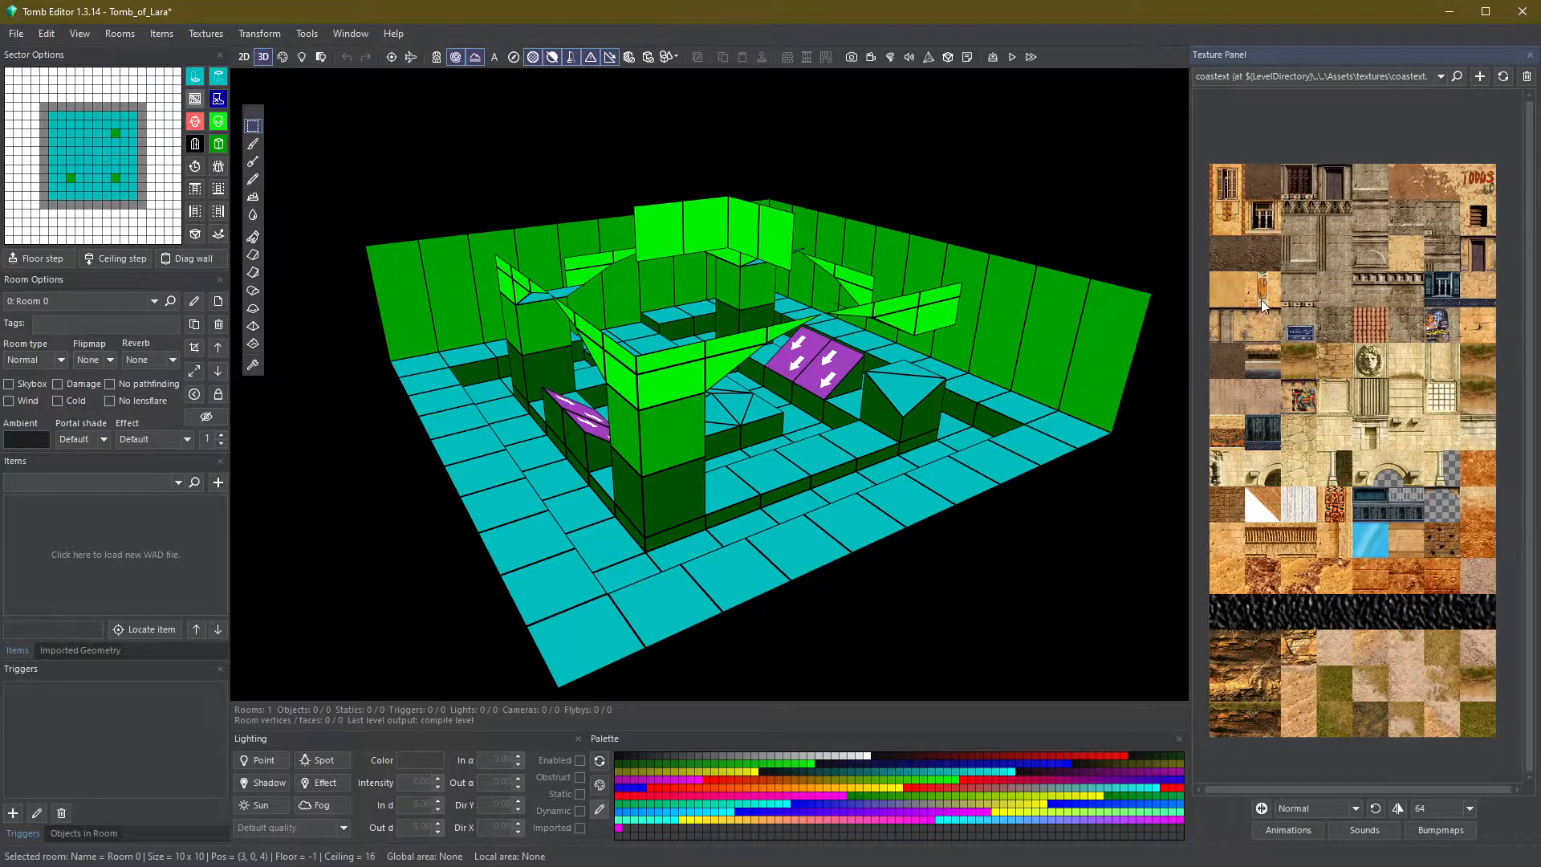
pyautogui.scroll(1, 1260, 285)
pyautogui.moveTo(1308, 788); pyautogui.dragTo(1326, 788)
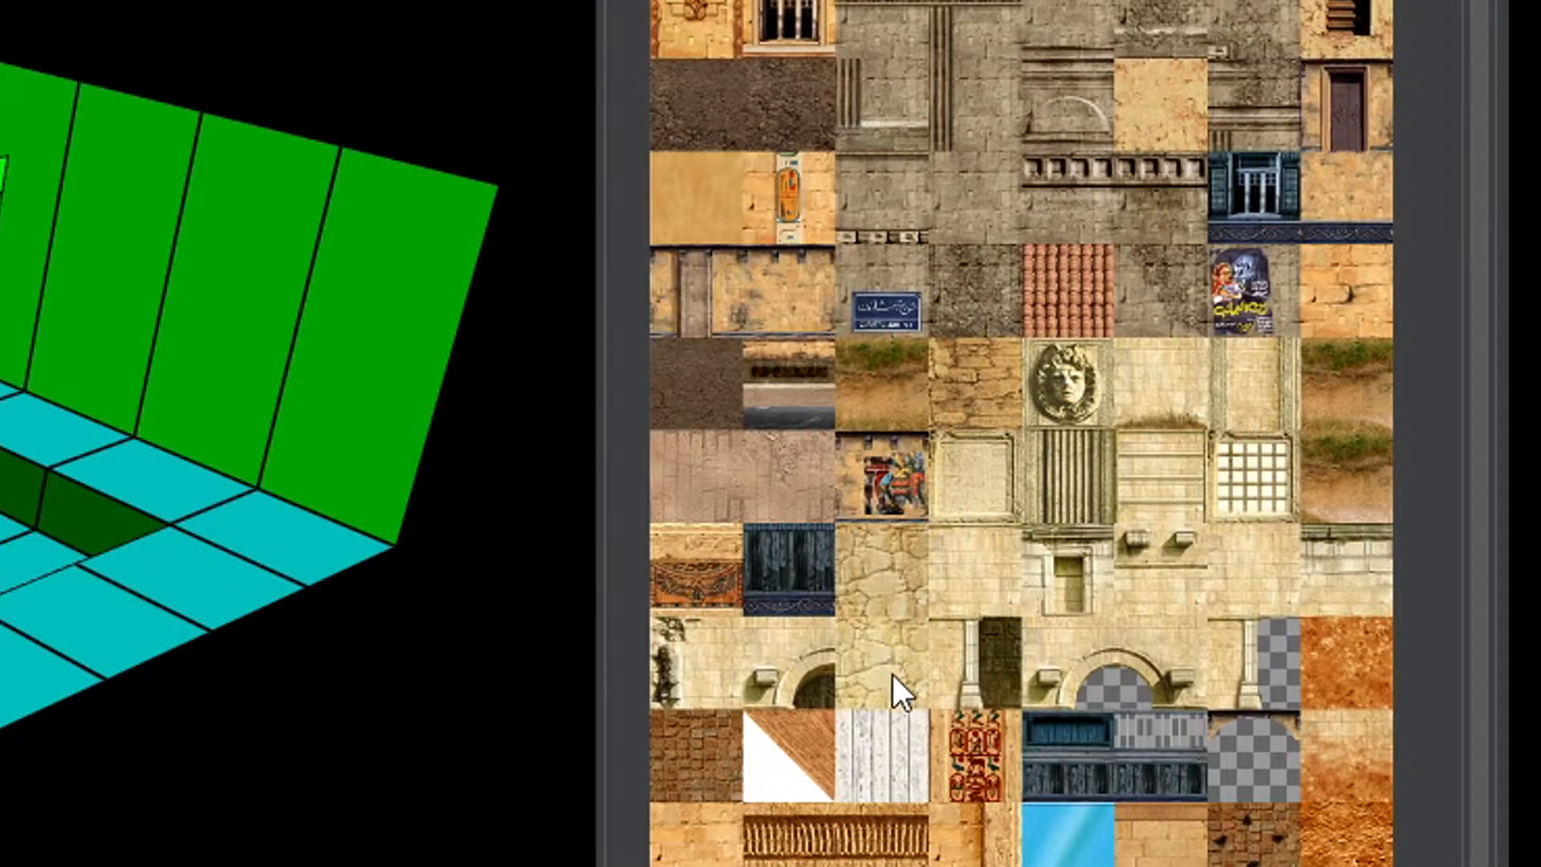
pyautogui.click(893, 675)
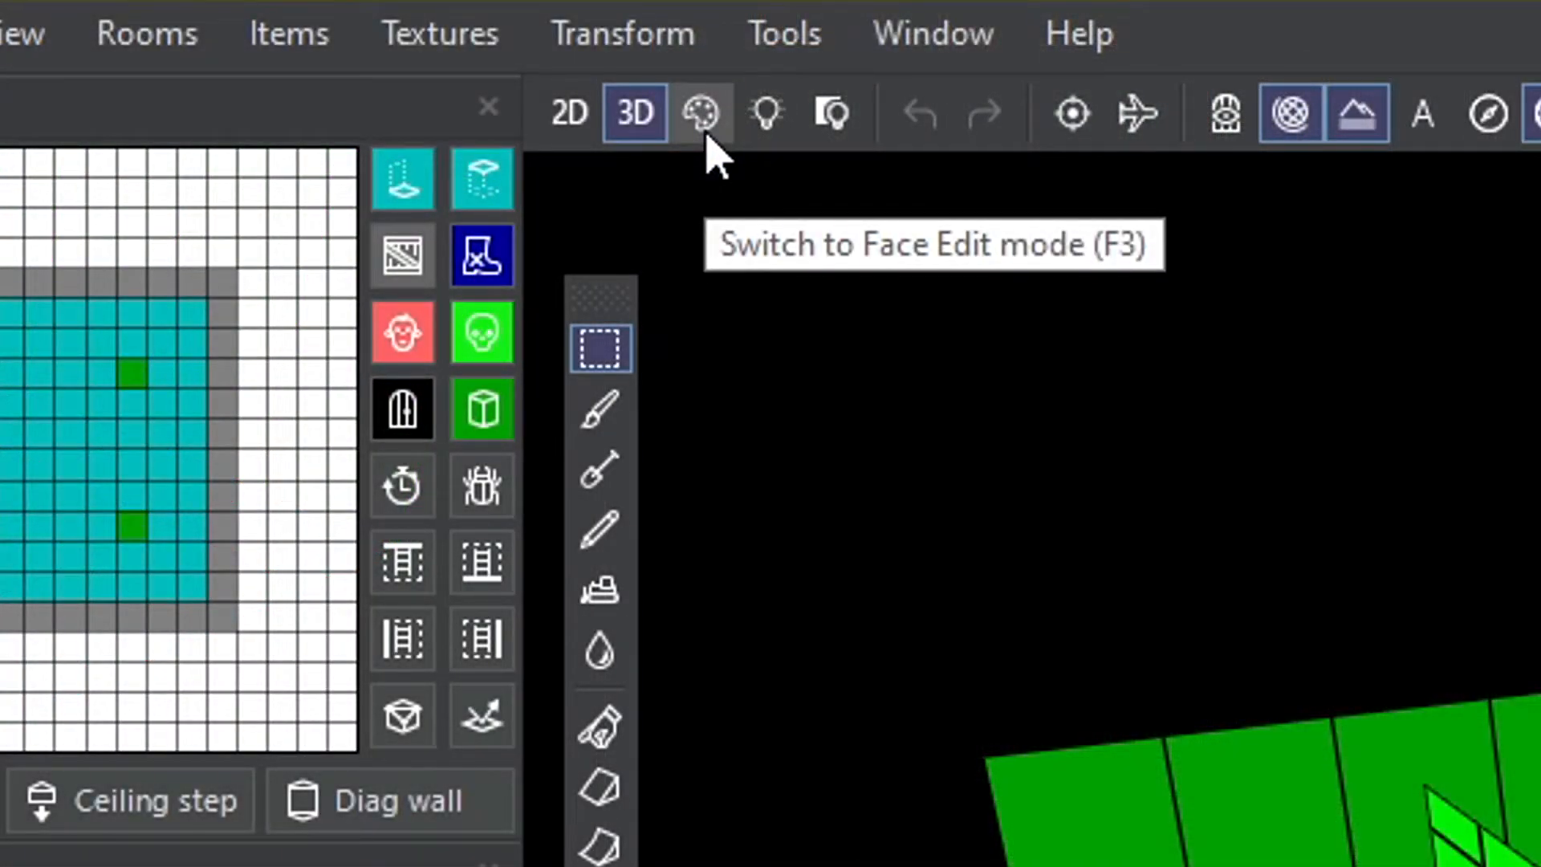
# - Switch to Face Edit mode and paint the sandstone tile onto the floor strip in front of the pillars
pyautogui.click(702, 116)
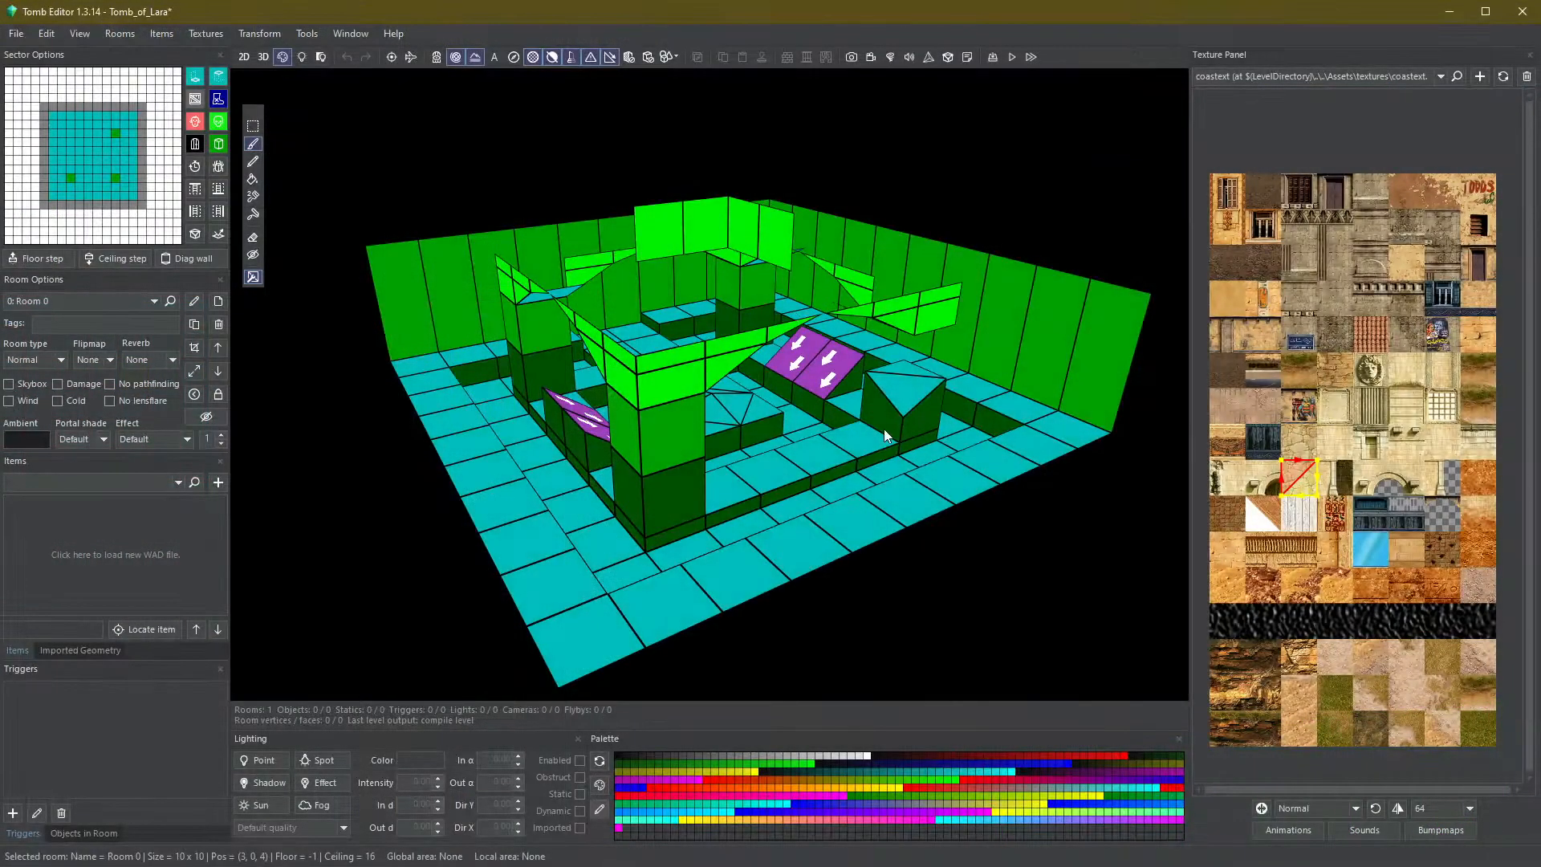
pyautogui.moveTo(884, 429); pyautogui.dragTo(753, 432, button='right')
pyautogui.scroll(3, 647, 565)
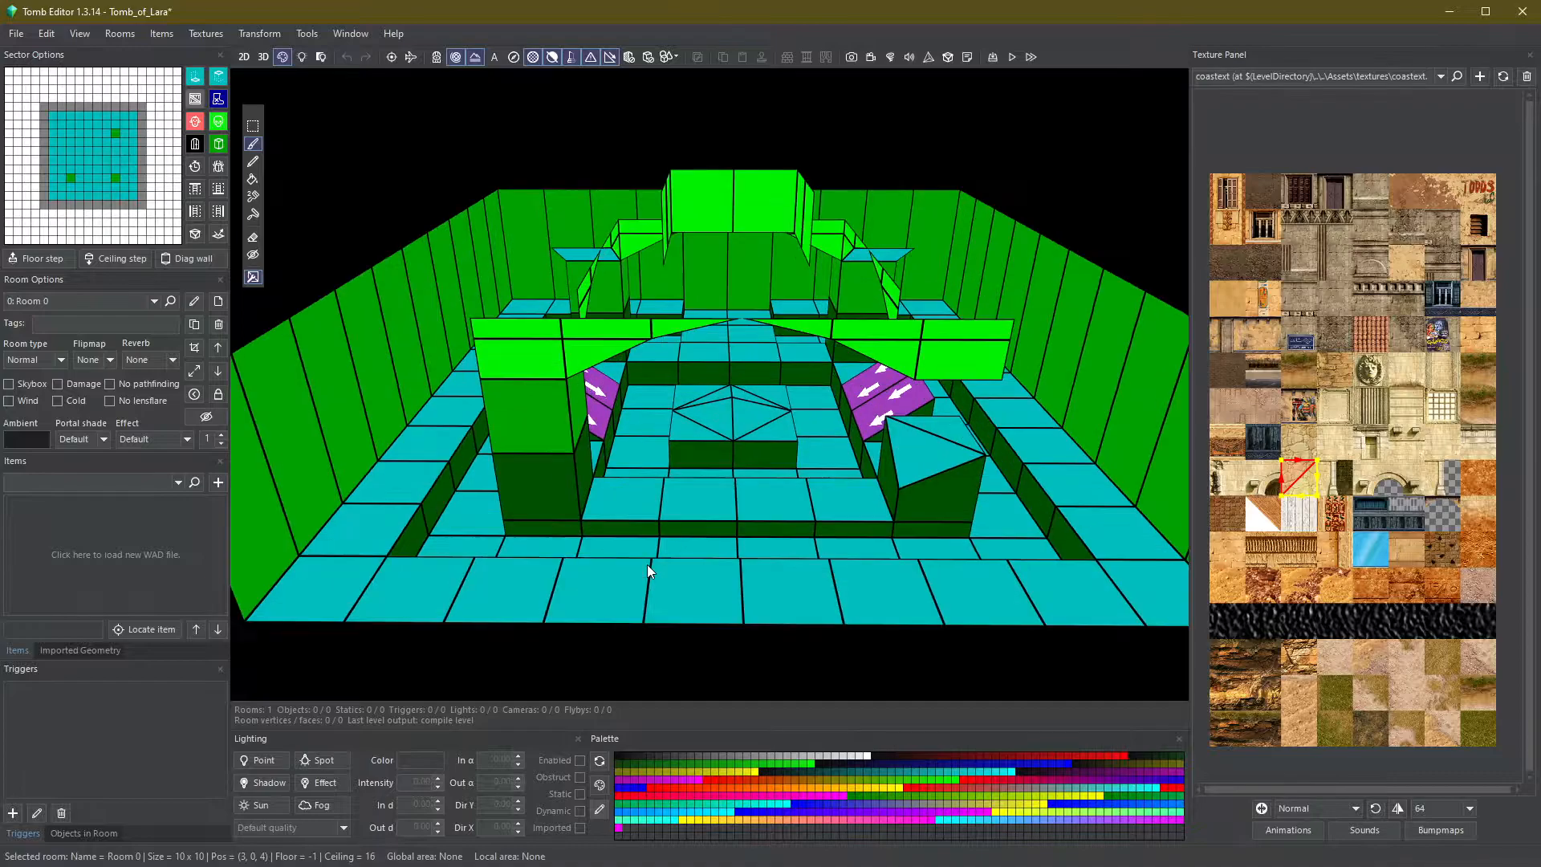
pyautogui.scroll(2, 647, 565)
pyautogui.click(576, 484)
pyautogui.click(671, 483)
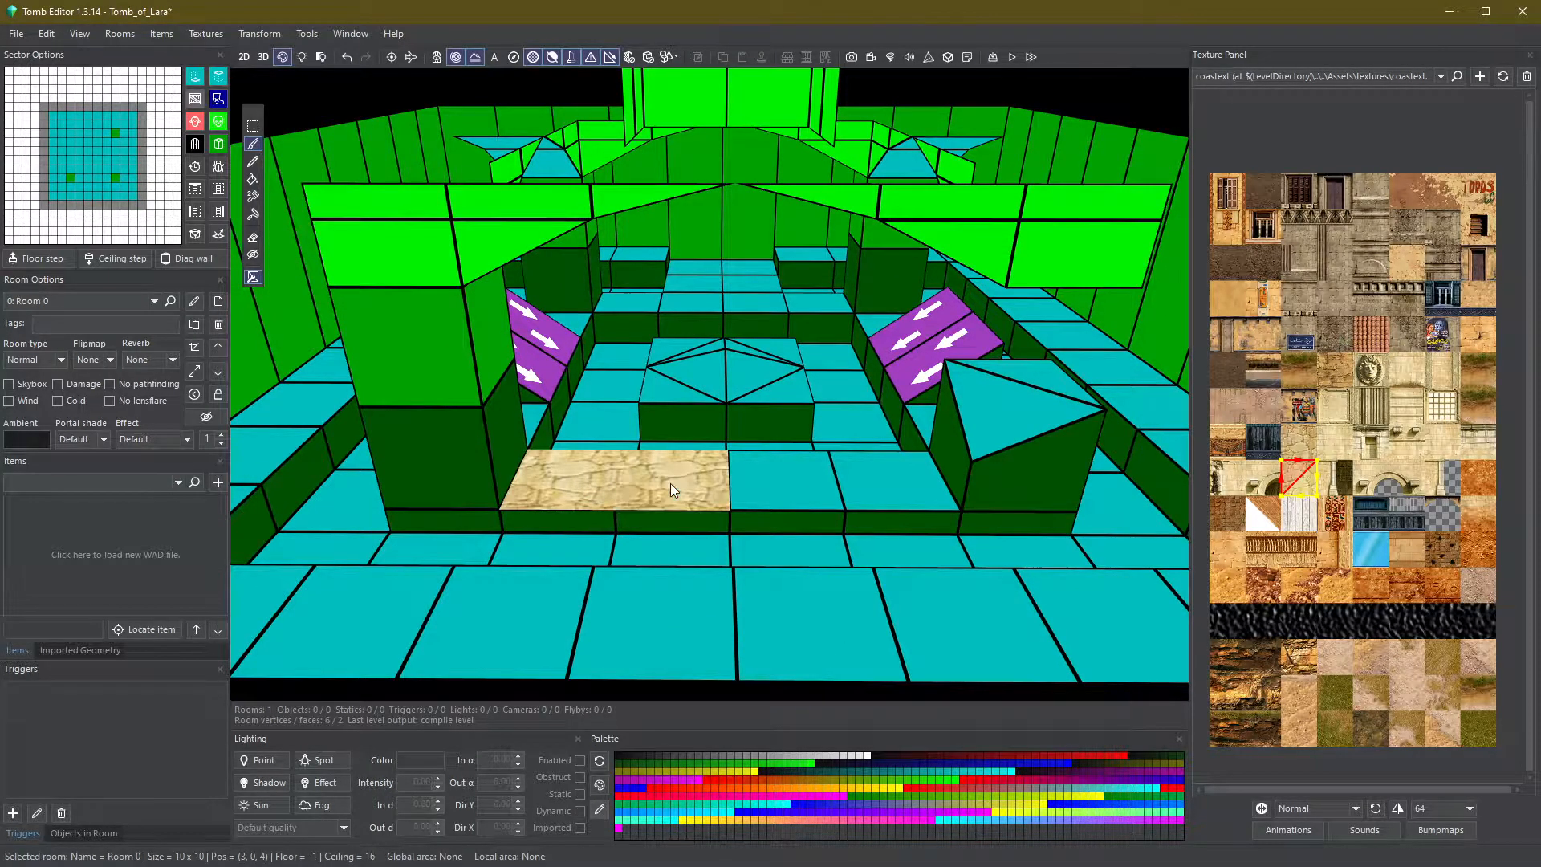
pyautogui.click(798, 480)
pyautogui.click(889, 475)
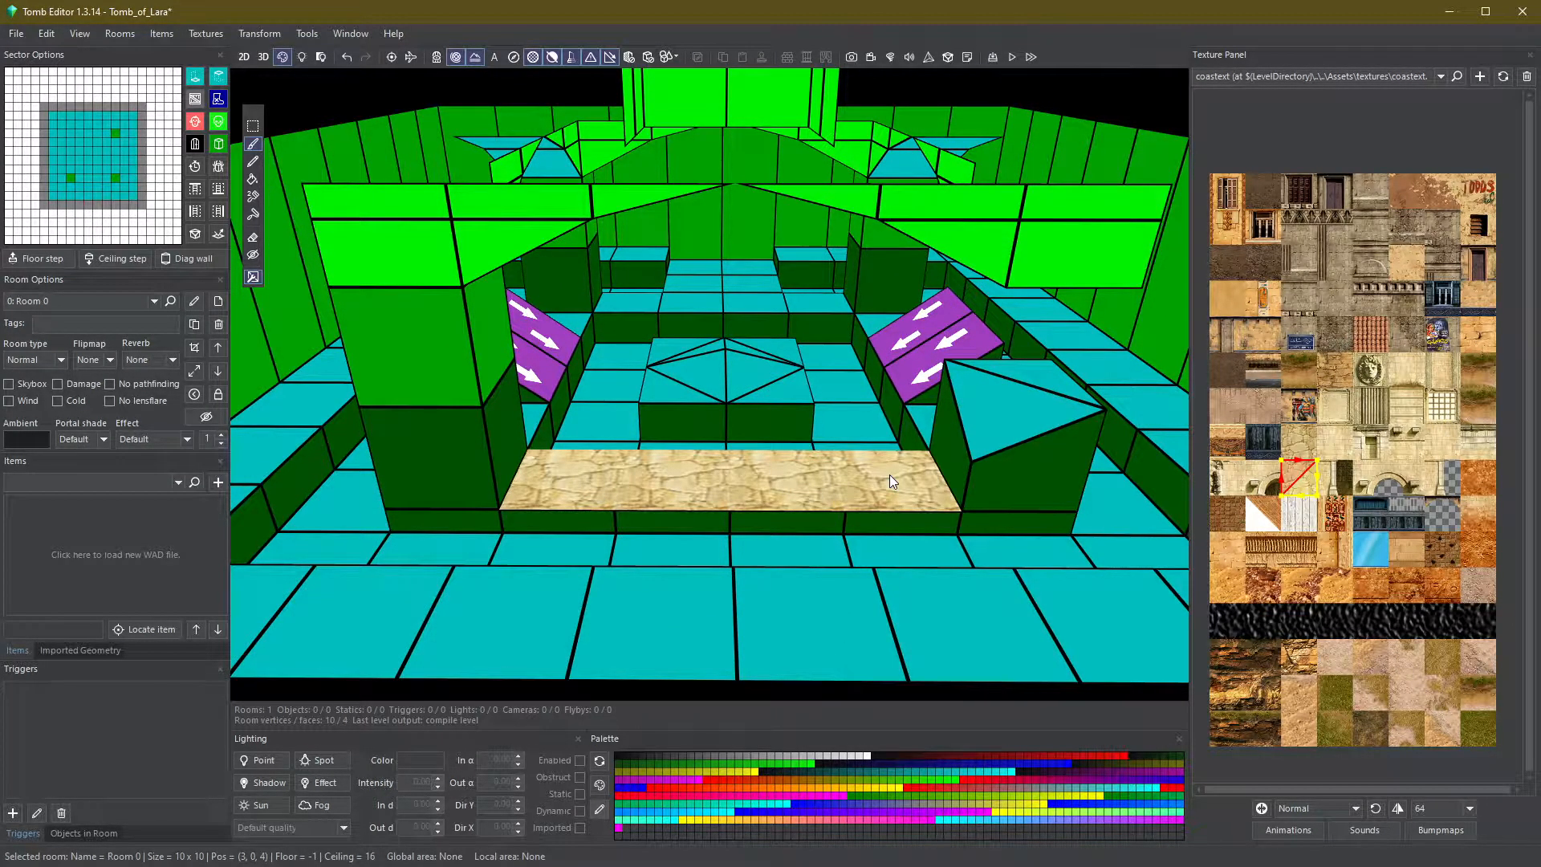
# - Select the front row of floor sectors and fill them with the selected texture
pyautogui.scroll(-3, 735, 419)
pyautogui.scroll(3, 732, 426)
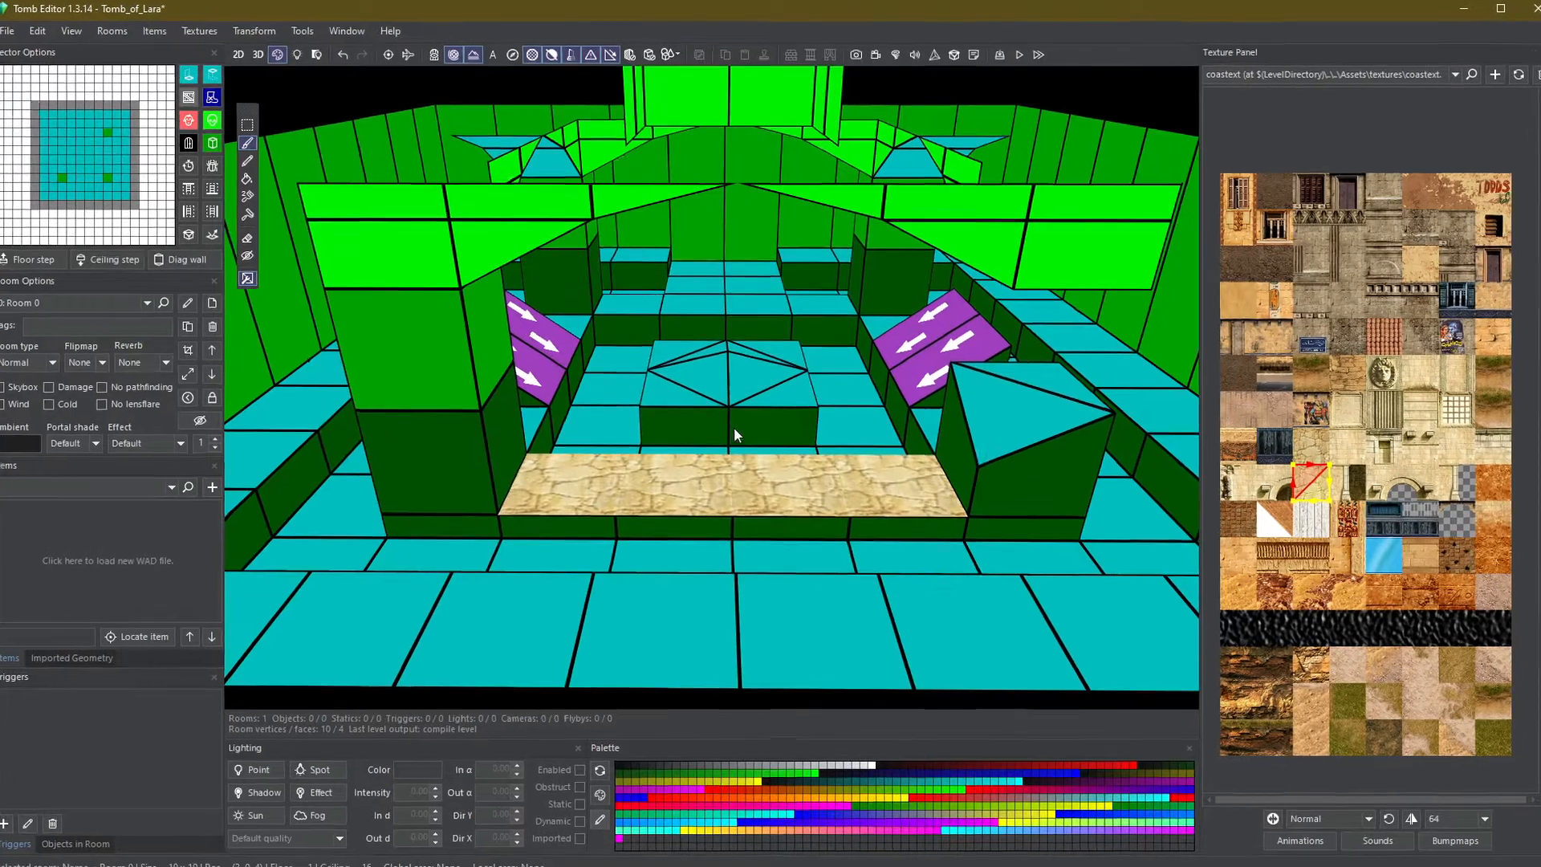
pyautogui.scroll(-4, 733, 419)
pyautogui.click(200, 115)
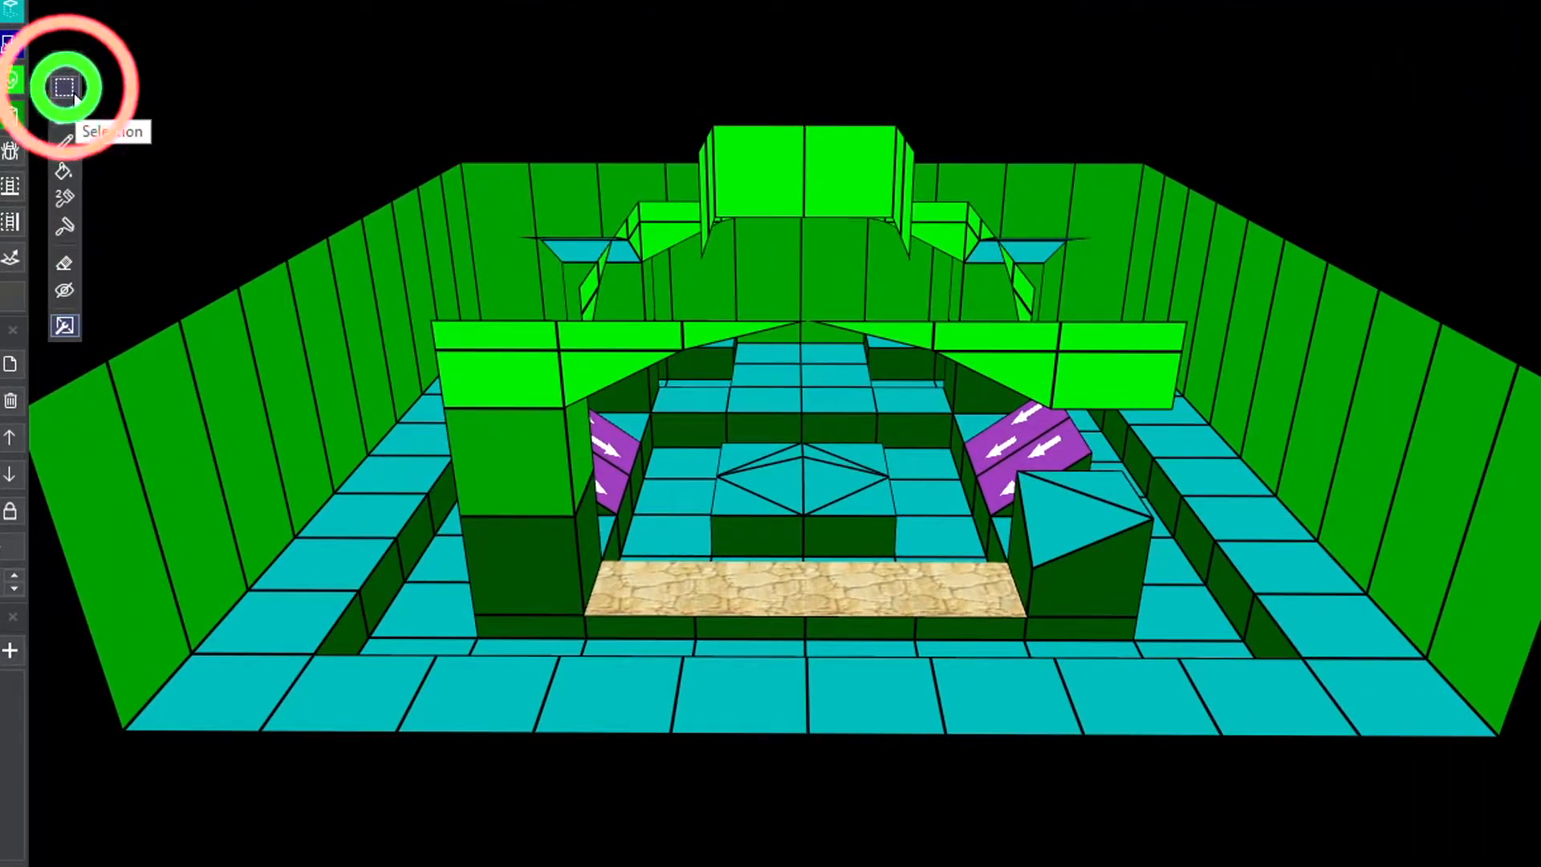
pyautogui.moveTo(385, 690); pyautogui.dragTo(1283, 698)
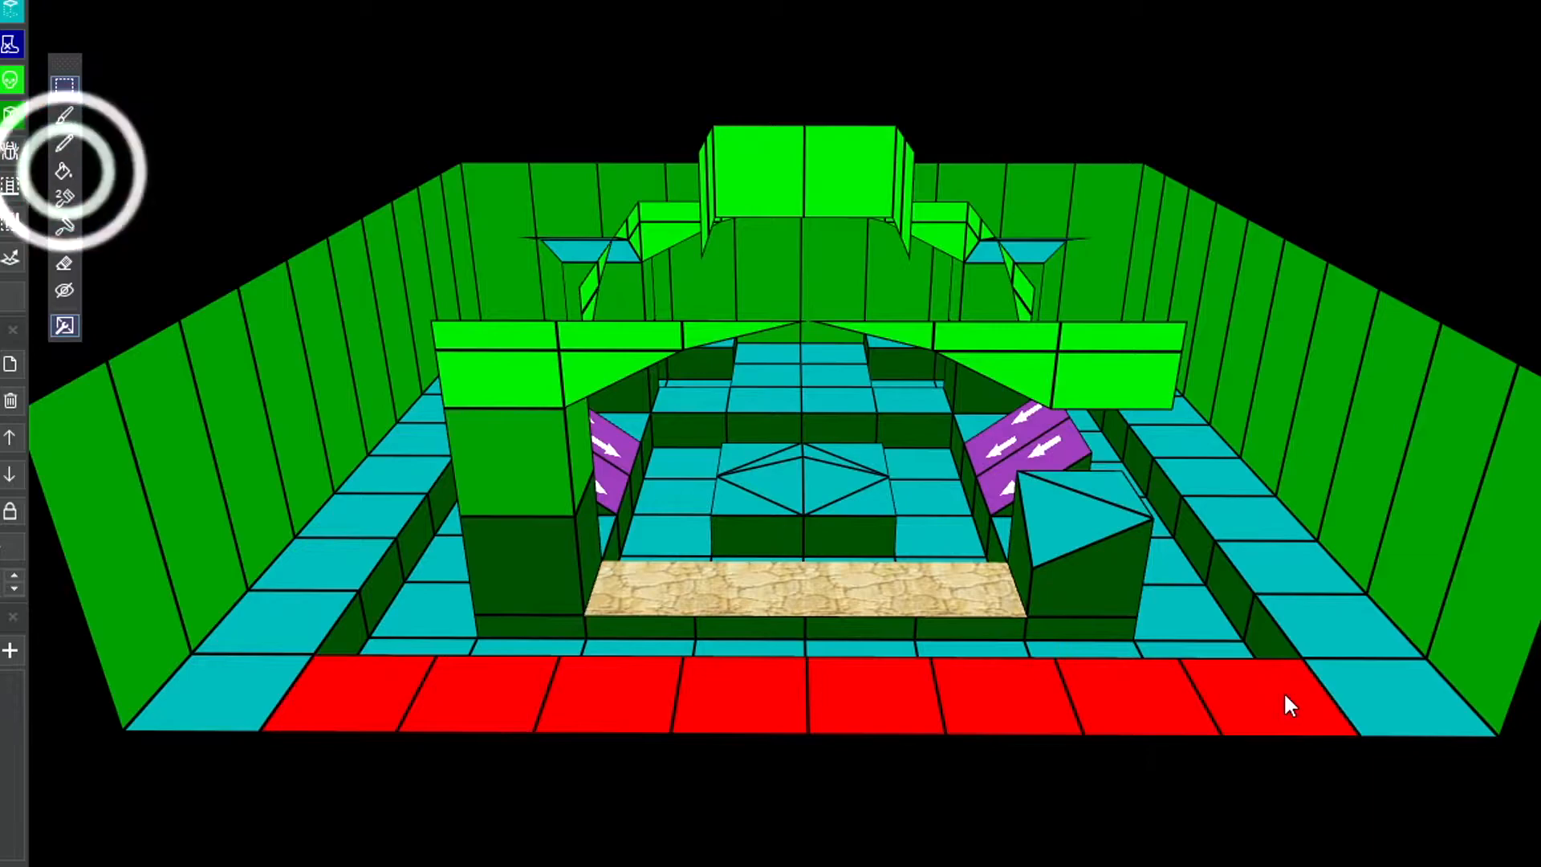
pyautogui.click(66, 170)
pyautogui.click(775, 702)
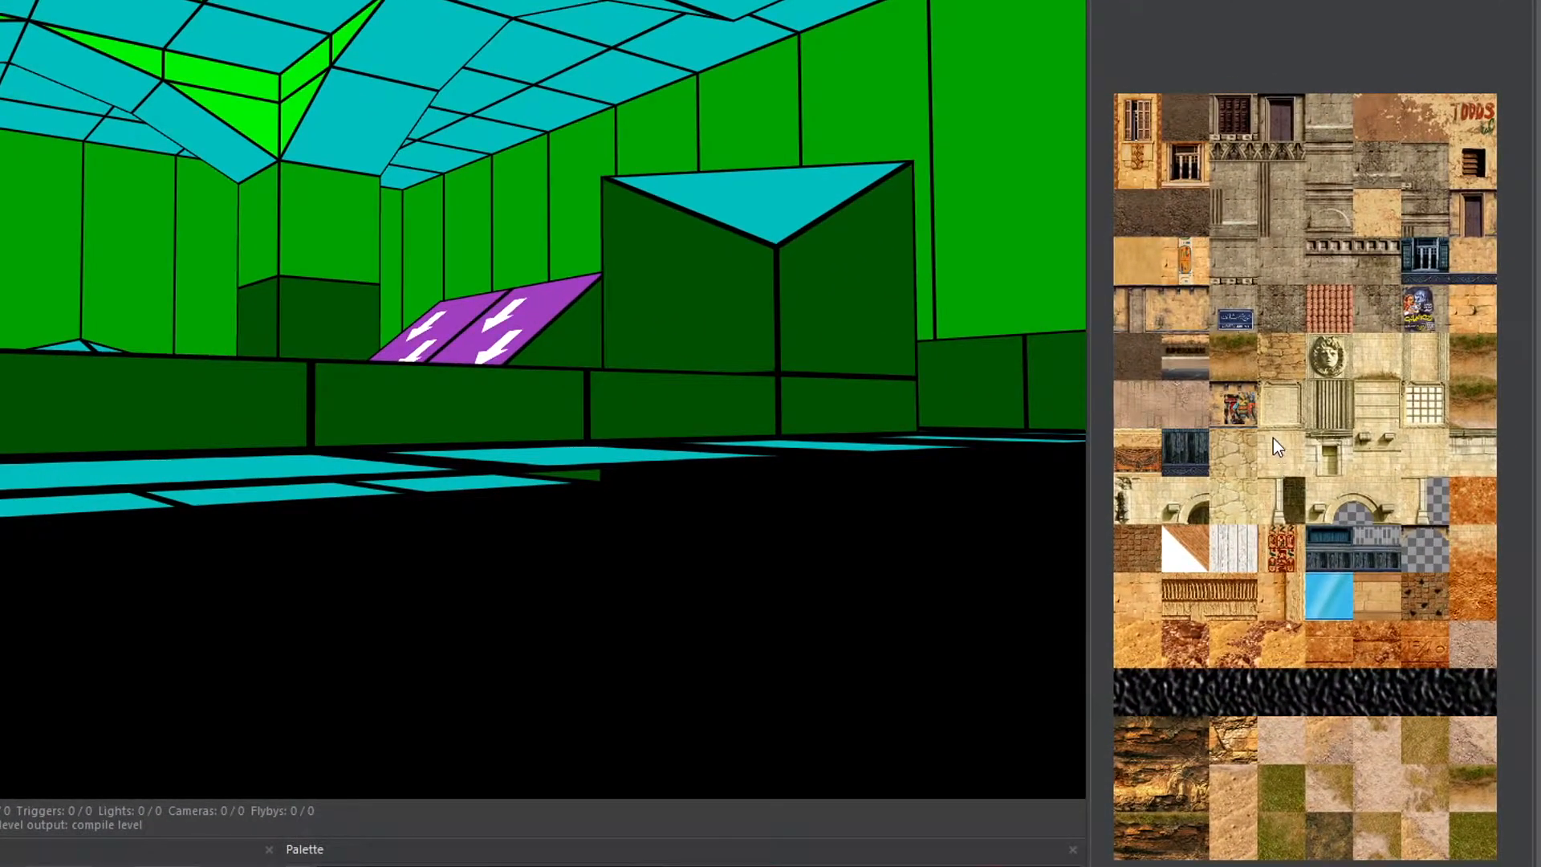
# - Narrow the sandstone texture selection to a thin strip and paint it onto the front step's side faces
pyautogui.click(464, 396)
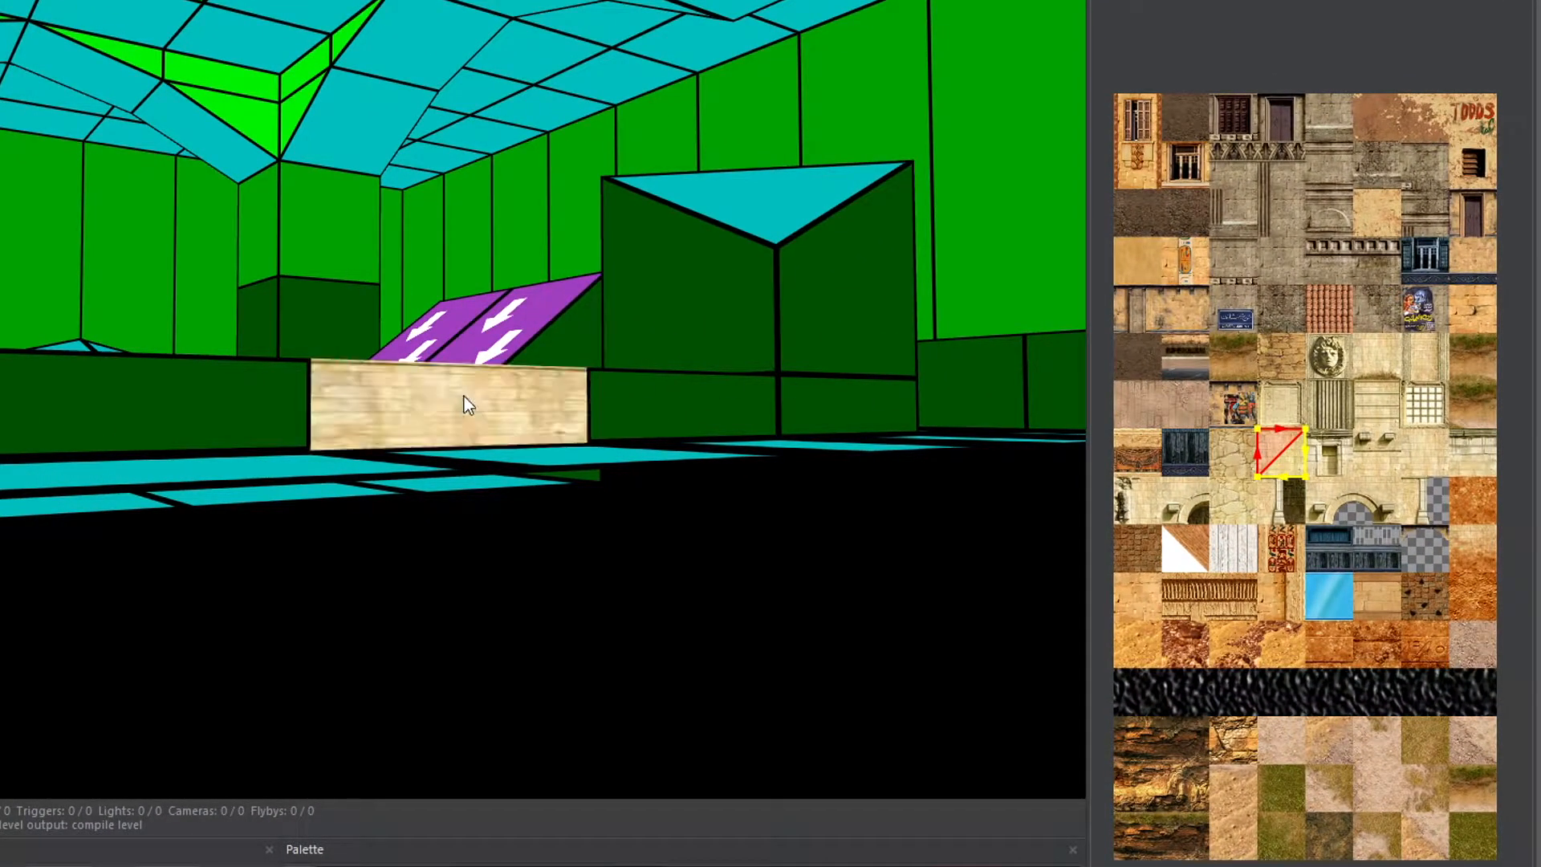
pyautogui.click(652, 406)
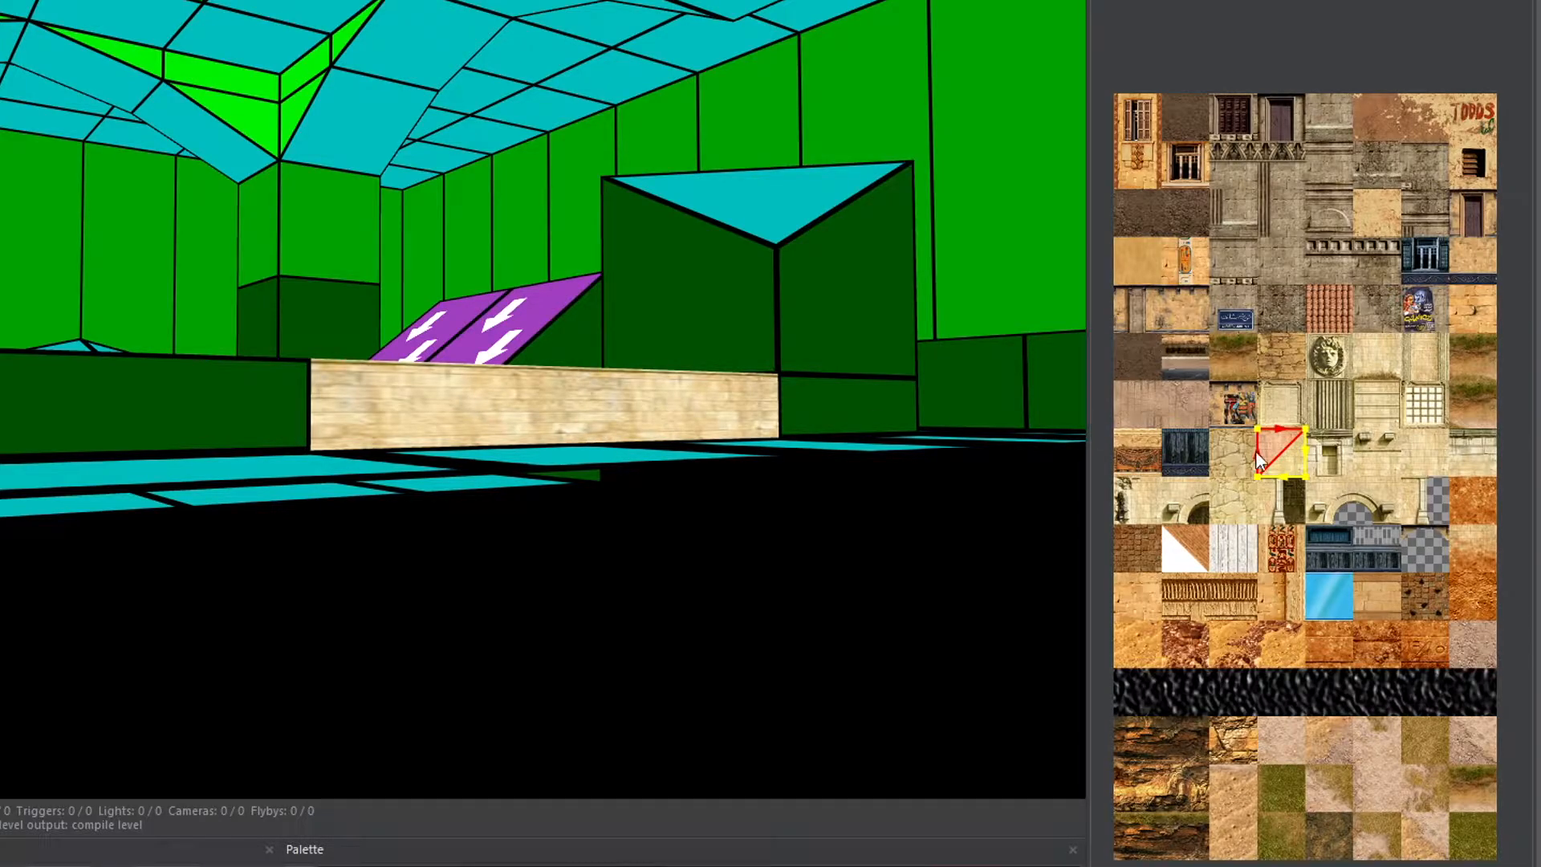
pyautogui.scroll(6, 1285, 449)
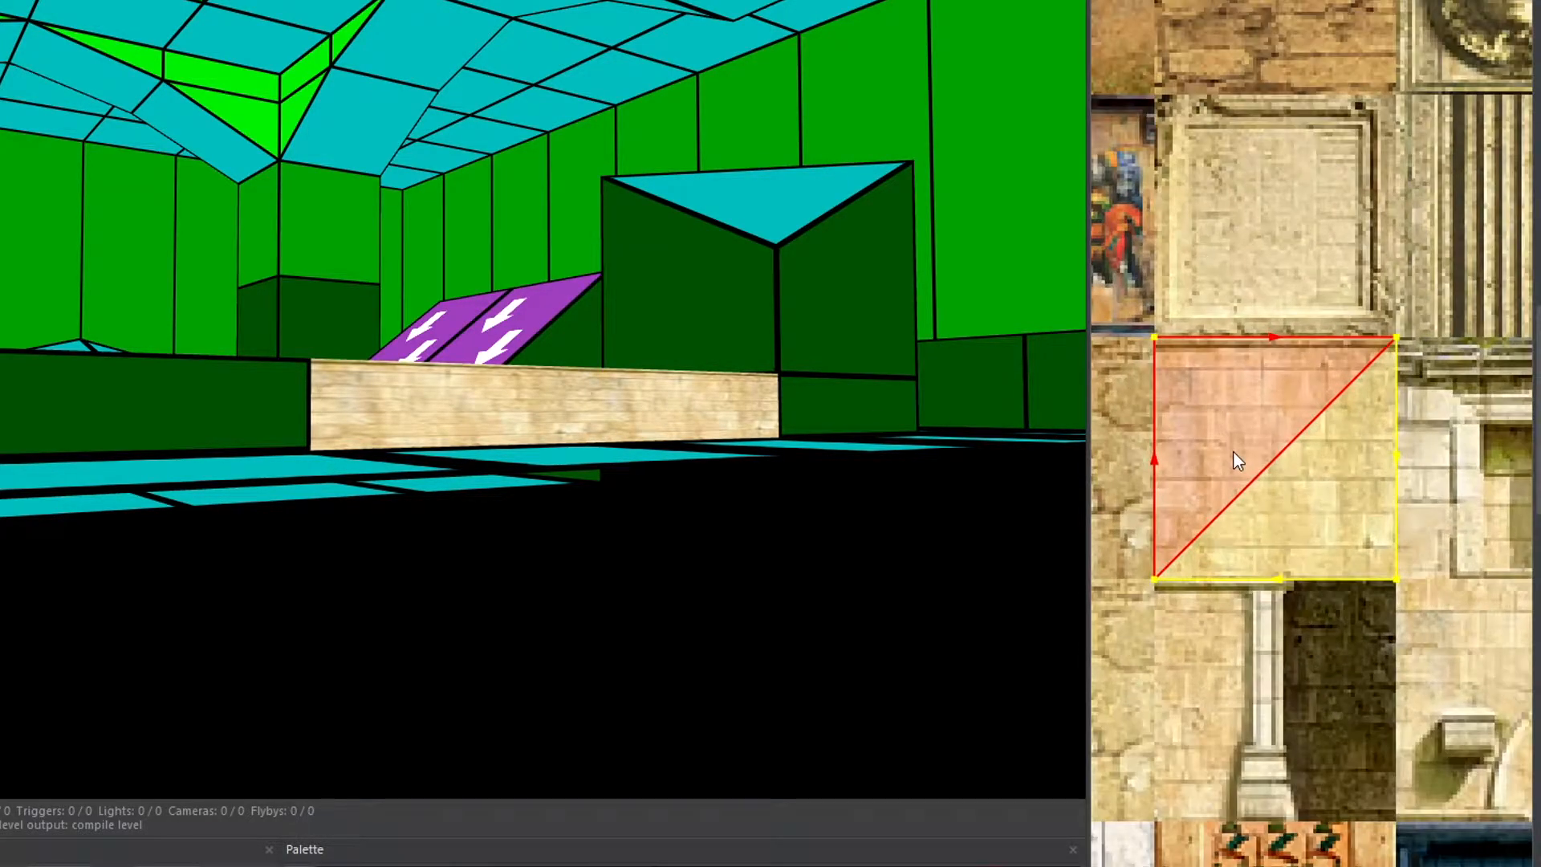
pyautogui.click(1136, 601)
pyautogui.moveTo(1138, 601); pyautogui.dragTo(1141, 459)
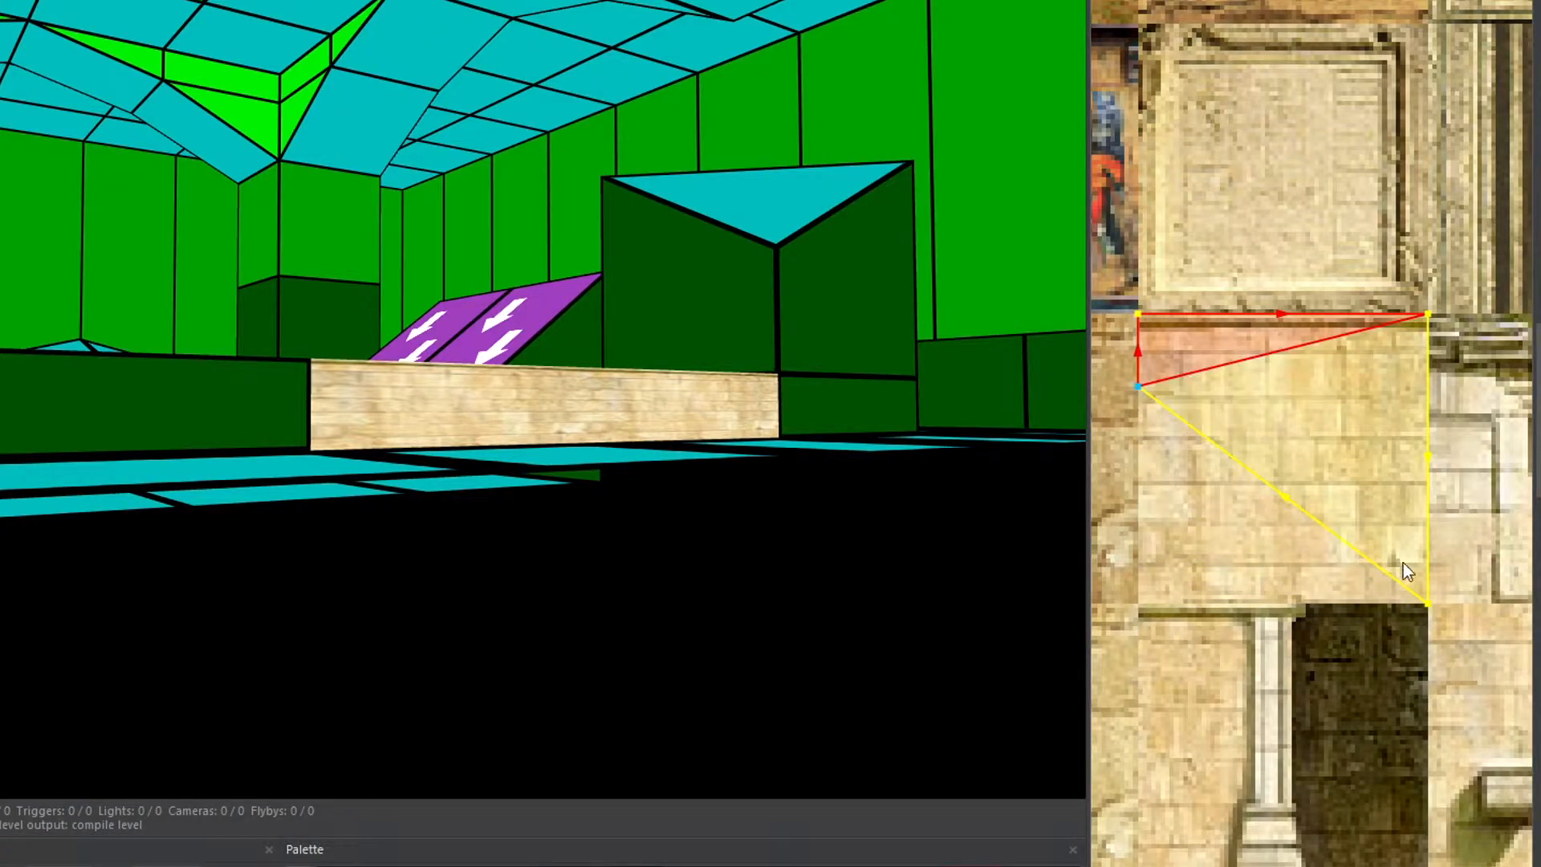
pyautogui.moveTo(1424, 565); pyautogui.dragTo(1414, 421)
pyautogui.click(685, 408)
pyautogui.click(493, 417)
pyautogui.click(811, 411)
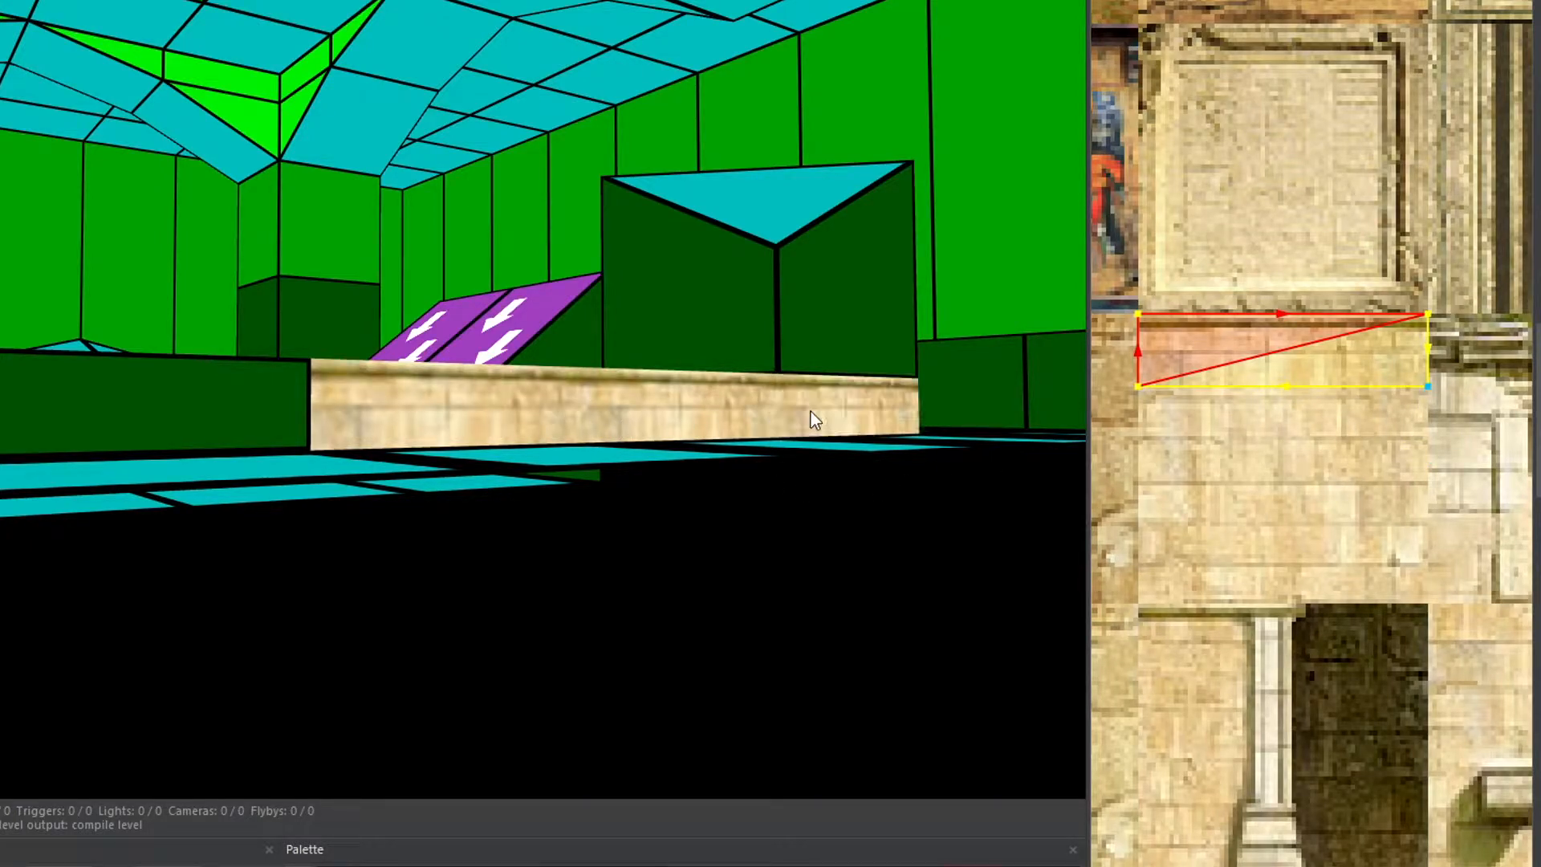
# - Paint a low block's faces with a brick texture strip, adjusting the texture selection's height to fit
pyautogui.moveTo(282, 420); pyautogui.dragTo(505, 447, button='right')
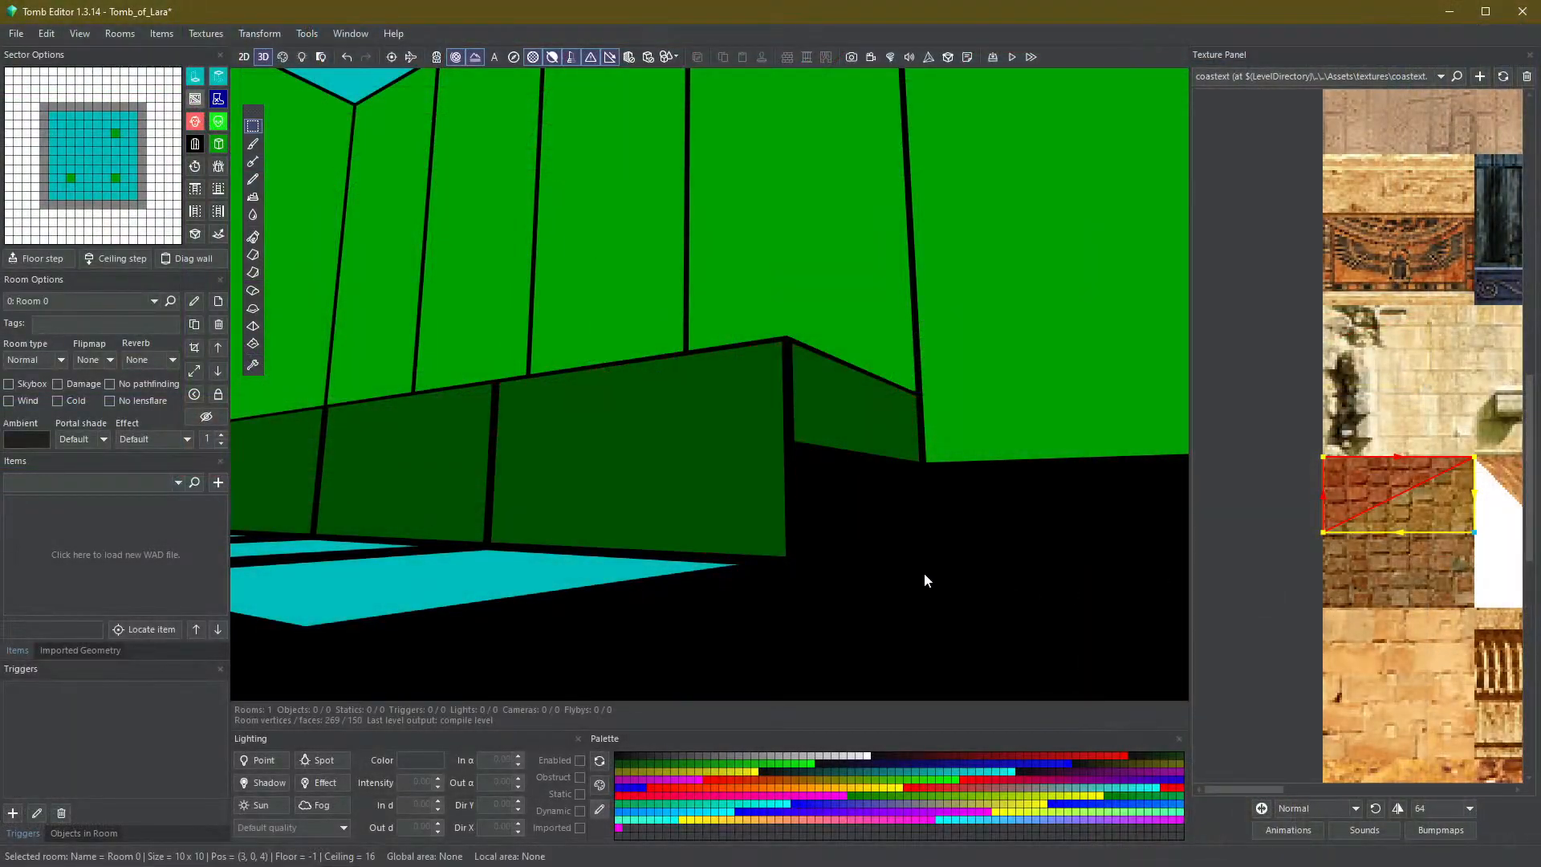
pyautogui.press('F3')
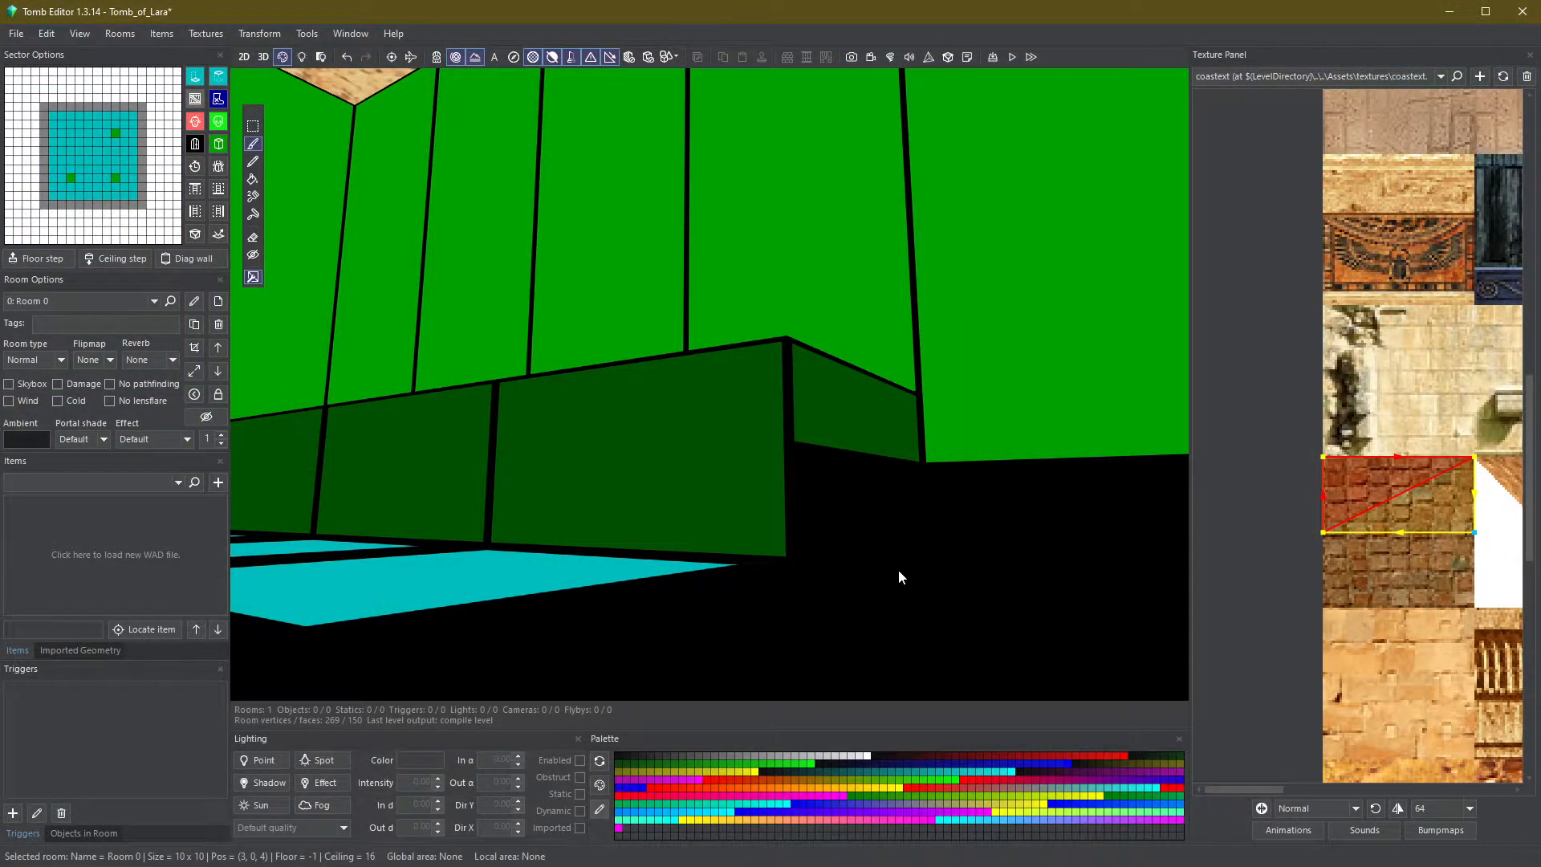
pyautogui.click(728, 480)
pyautogui.moveTo(1323, 533); pyautogui.dragTo(1322, 495)
pyautogui.moveTo(1475, 532); pyautogui.dragTo(1474, 496)
pyautogui.click(890, 431)
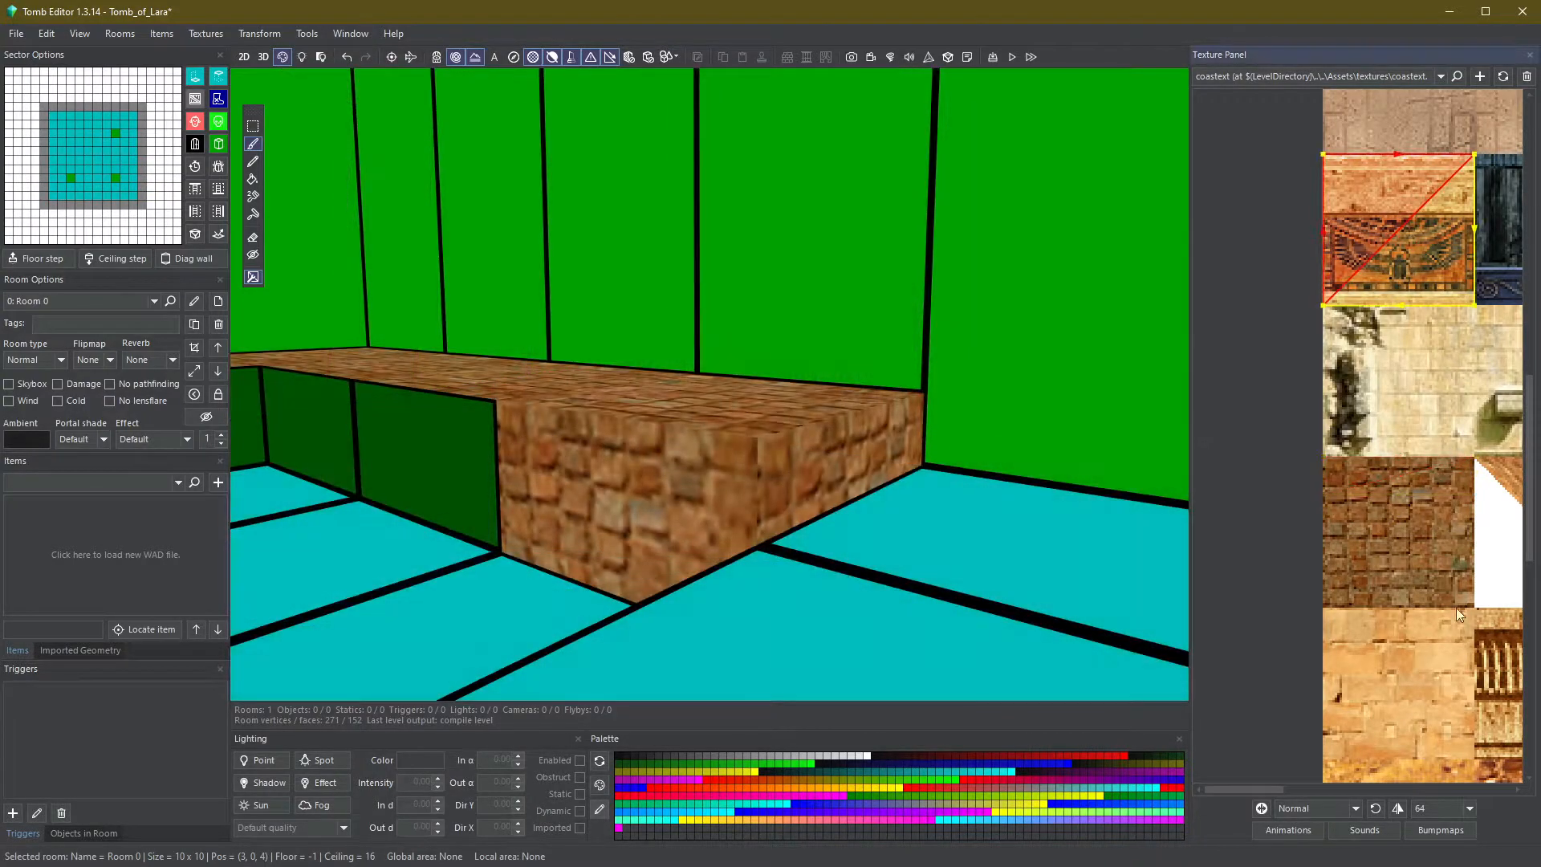
# - Pick another sandstone tile and apply it to the block's front face
pyautogui.click(1452, 672)
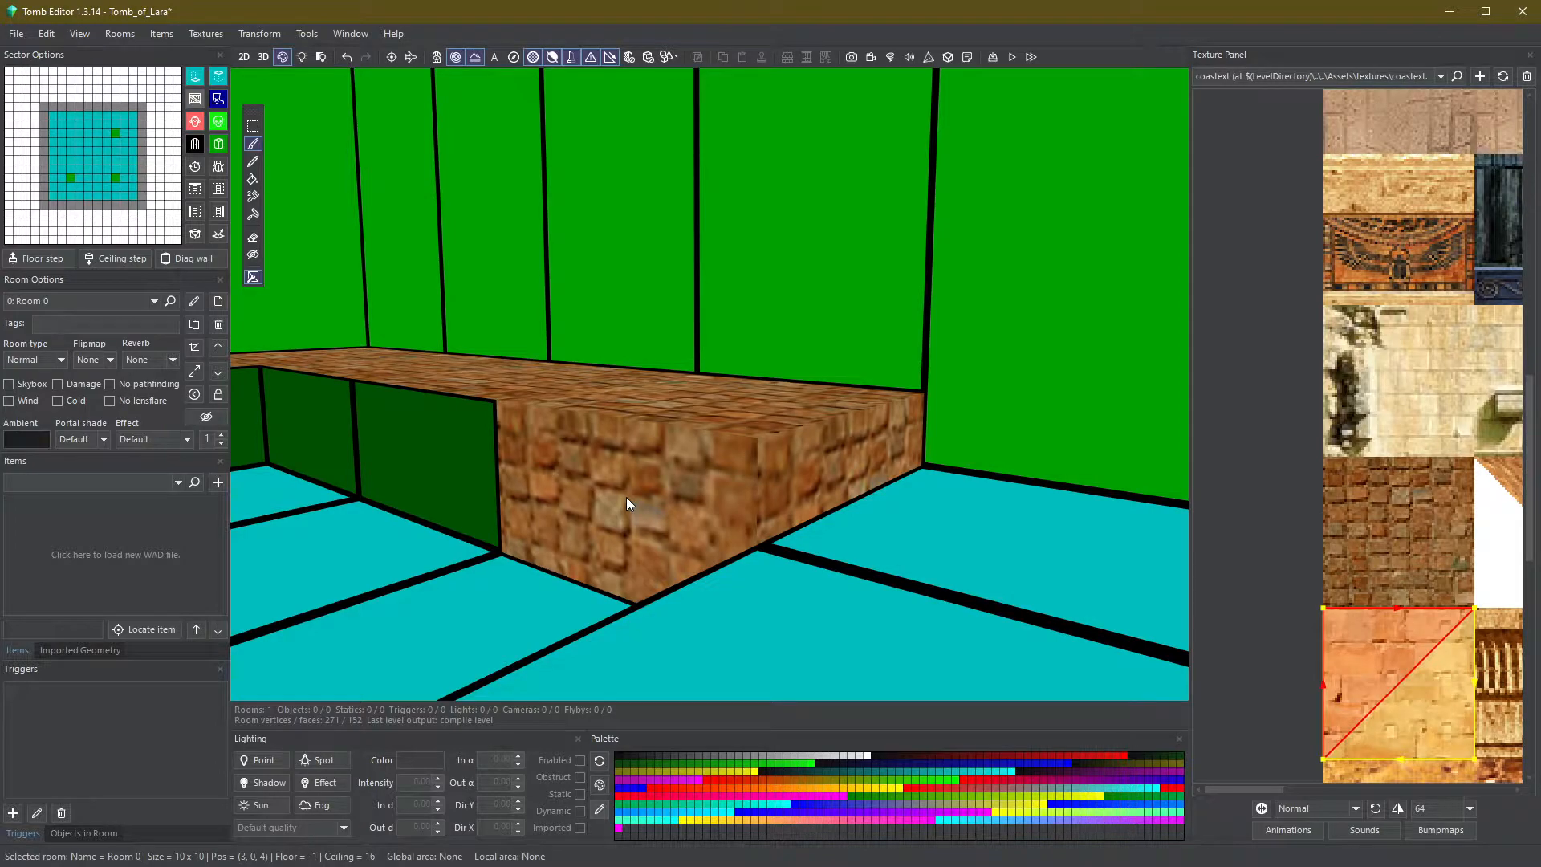
pyautogui.keyDown('alt'); pyautogui.click(626, 497); pyautogui.keyUp('alt')
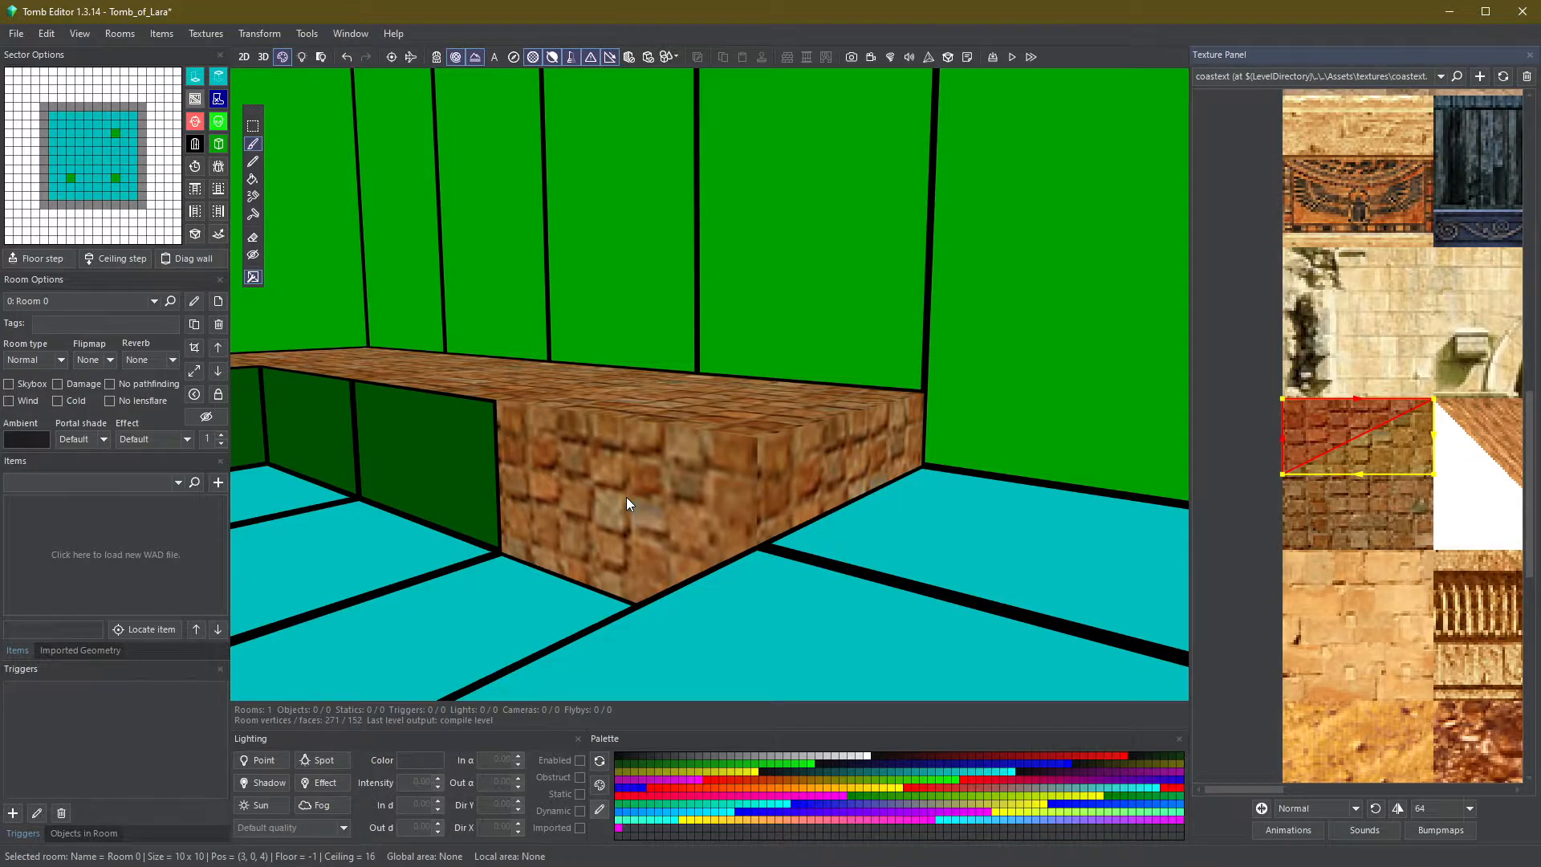
pyautogui.moveTo(626, 498); pyautogui.dragTo(623, 319, button='right')
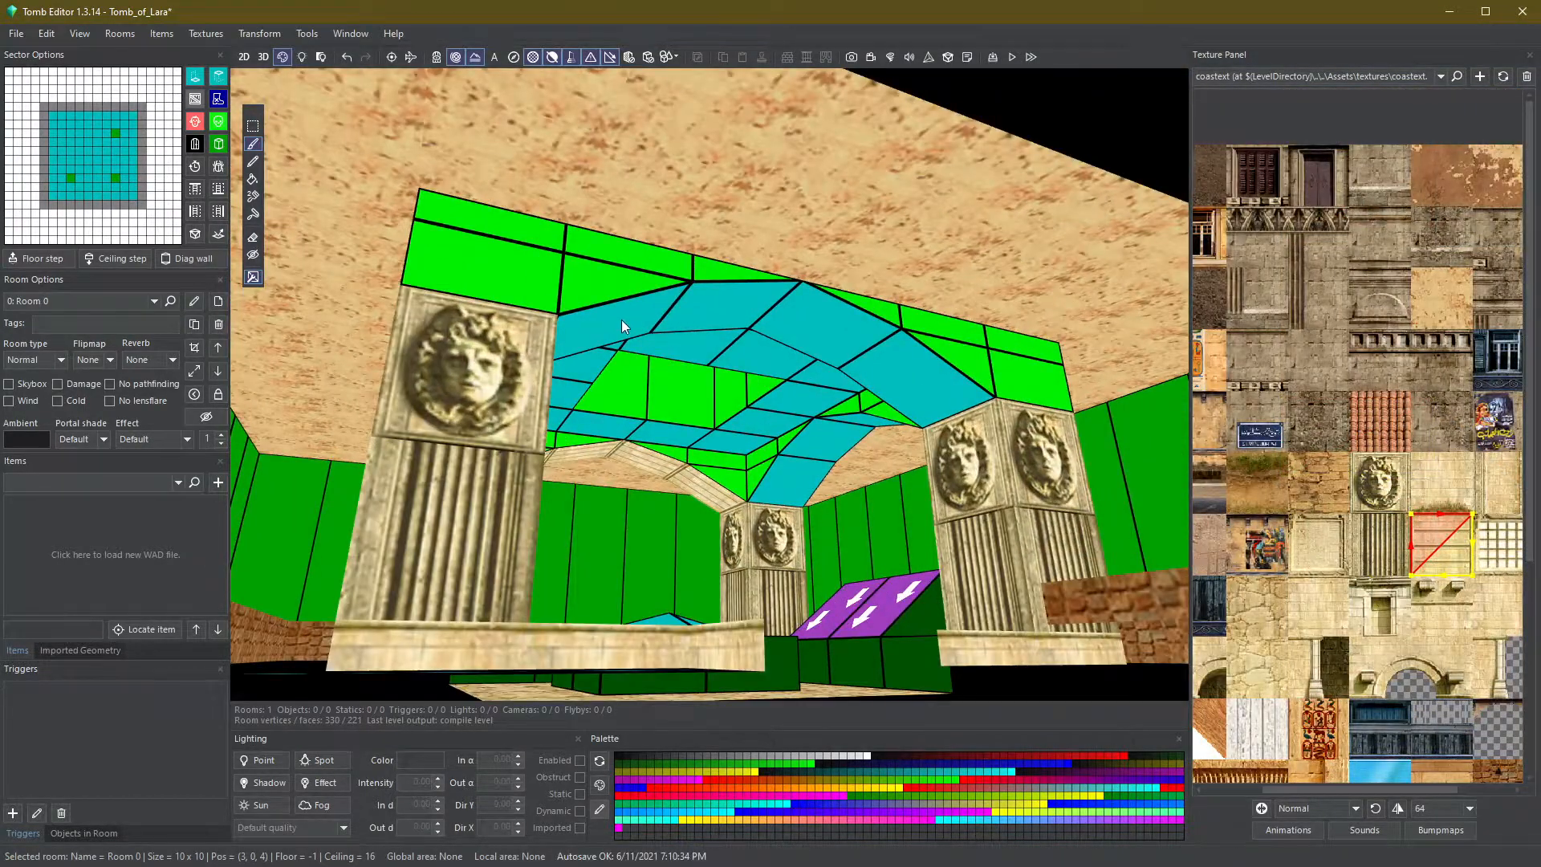
pyautogui.moveTo(676, 315)
pyautogui.mouseDown()
pyautogui.moveTo(807, 321)
pyautogui.moveTo(869, 369)
pyautogui.mouseUp()
pyautogui.moveTo(868, 369)
pyautogui.mouseDown(button='right')
pyautogui.moveTo(436, 385)
pyautogui.moveTo(502, 336)
pyautogui.mouseUp(button='right')
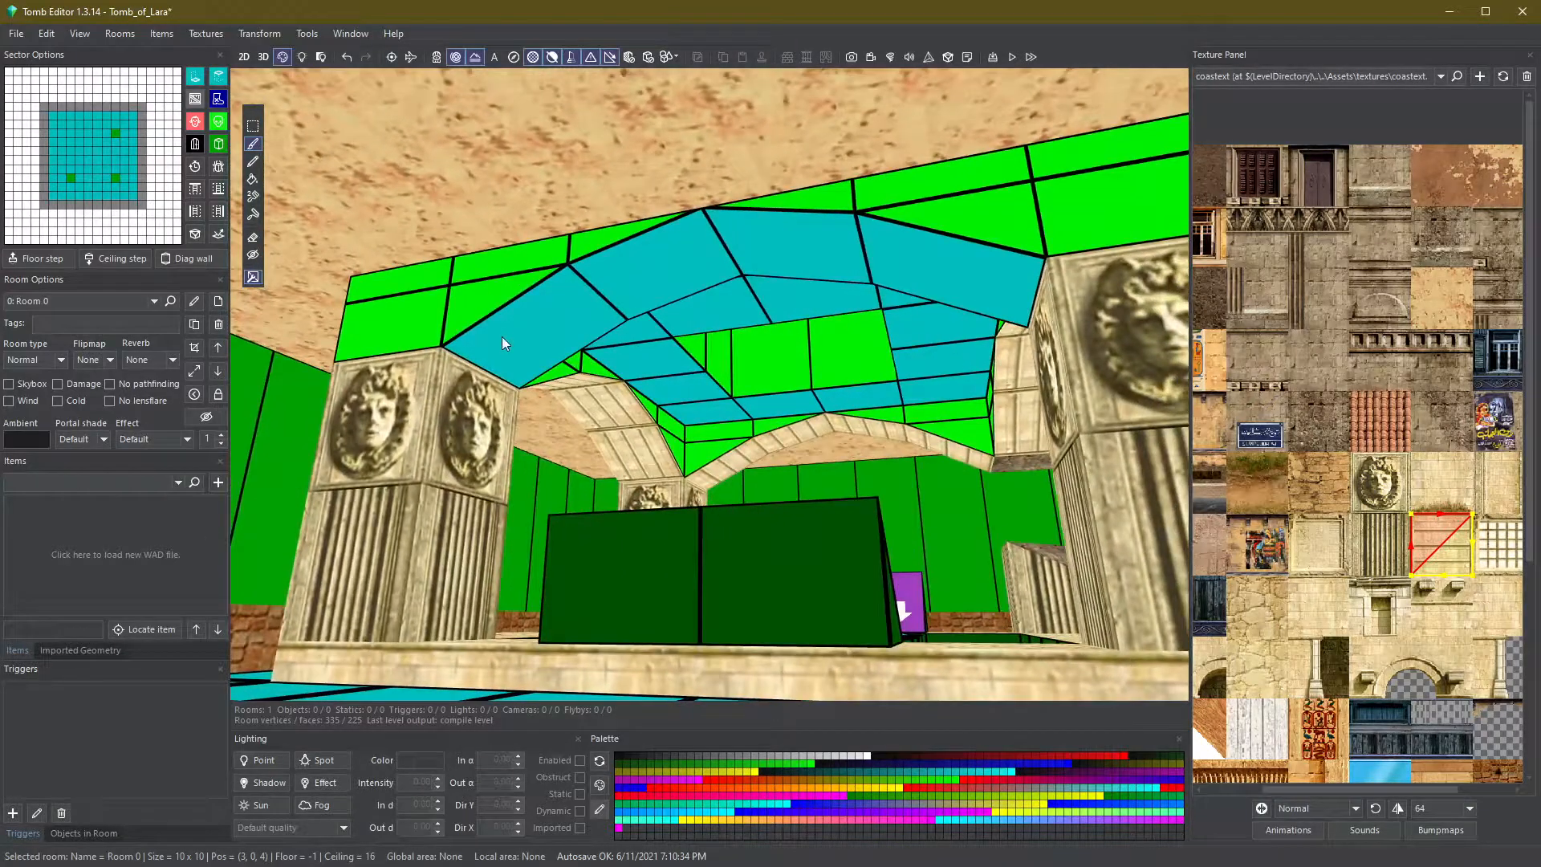
# - Paint the fluted pillar texture onto both pillar faces flanking the back wall
pyautogui.moveTo(581, 297)
pyautogui.mouseDown()
pyautogui.moveTo(753, 260)
pyautogui.moveTo(918, 272)
pyautogui.mouseUp()
pyautogui.moveTo(918, 272)
pyautogui.mouseDown(button='right')
pyautogui.moveTo(675, 278)
pyautogui.moveTo(825, 360)
pyautogui.mouseUp(button='right')
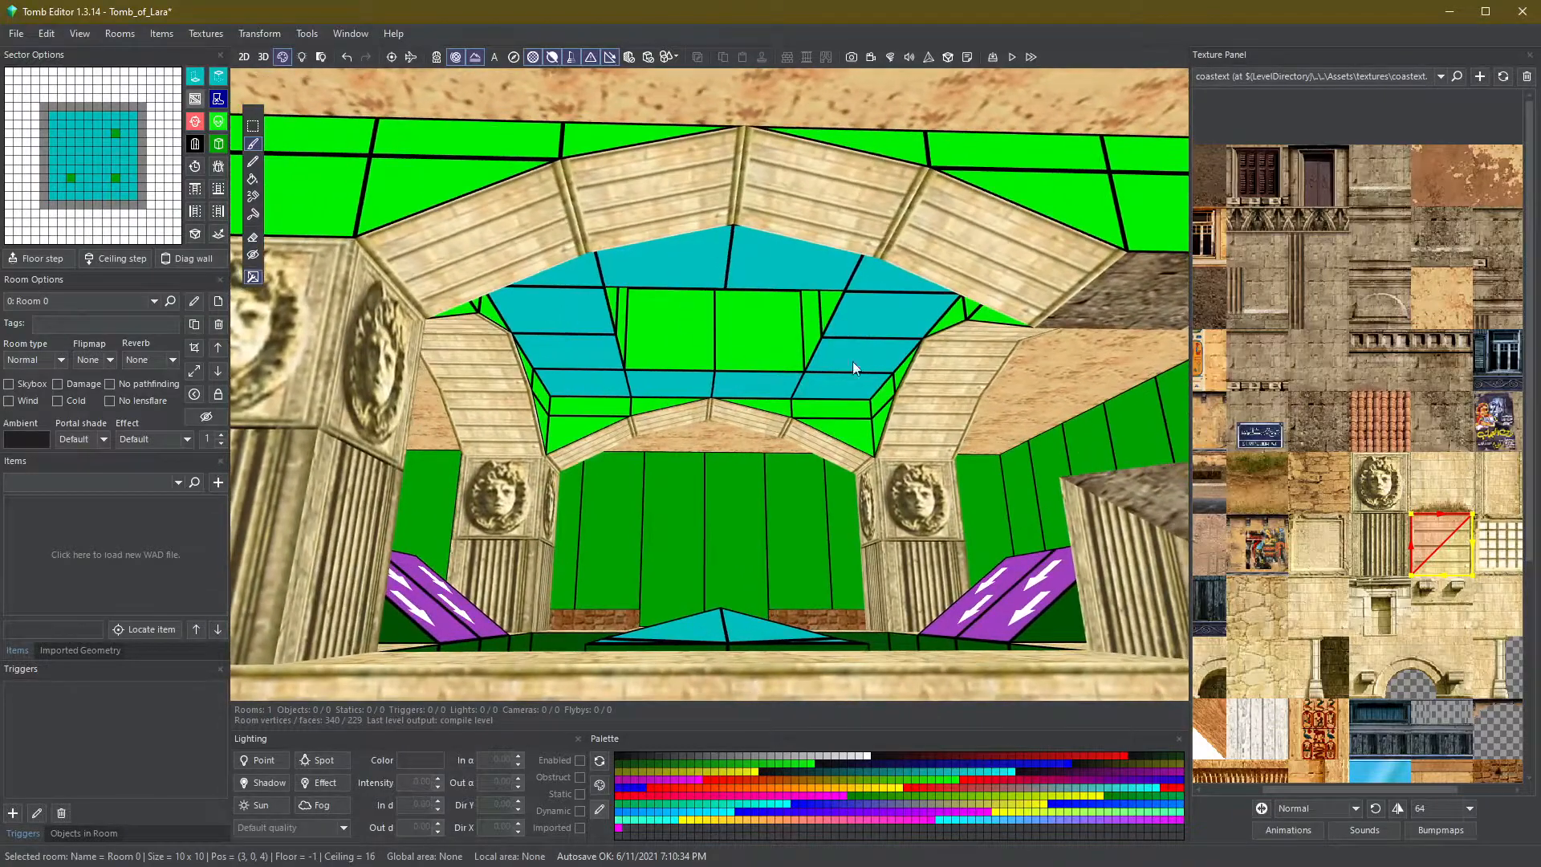
pyautogui.click(987, 264)
pyautogui.click(821, 215)
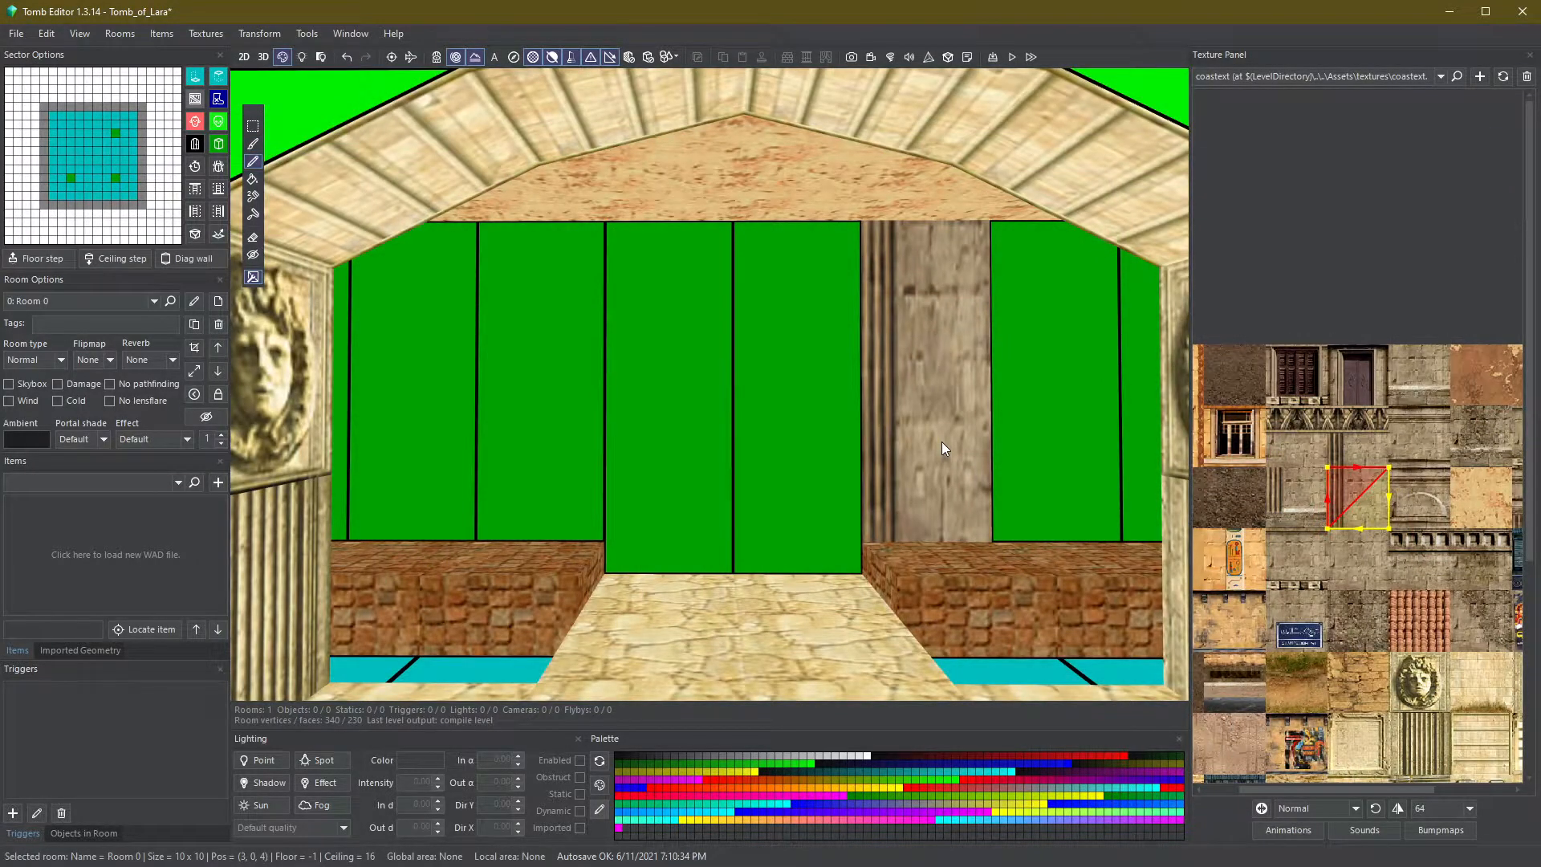
pyautogui.click(566, 425)
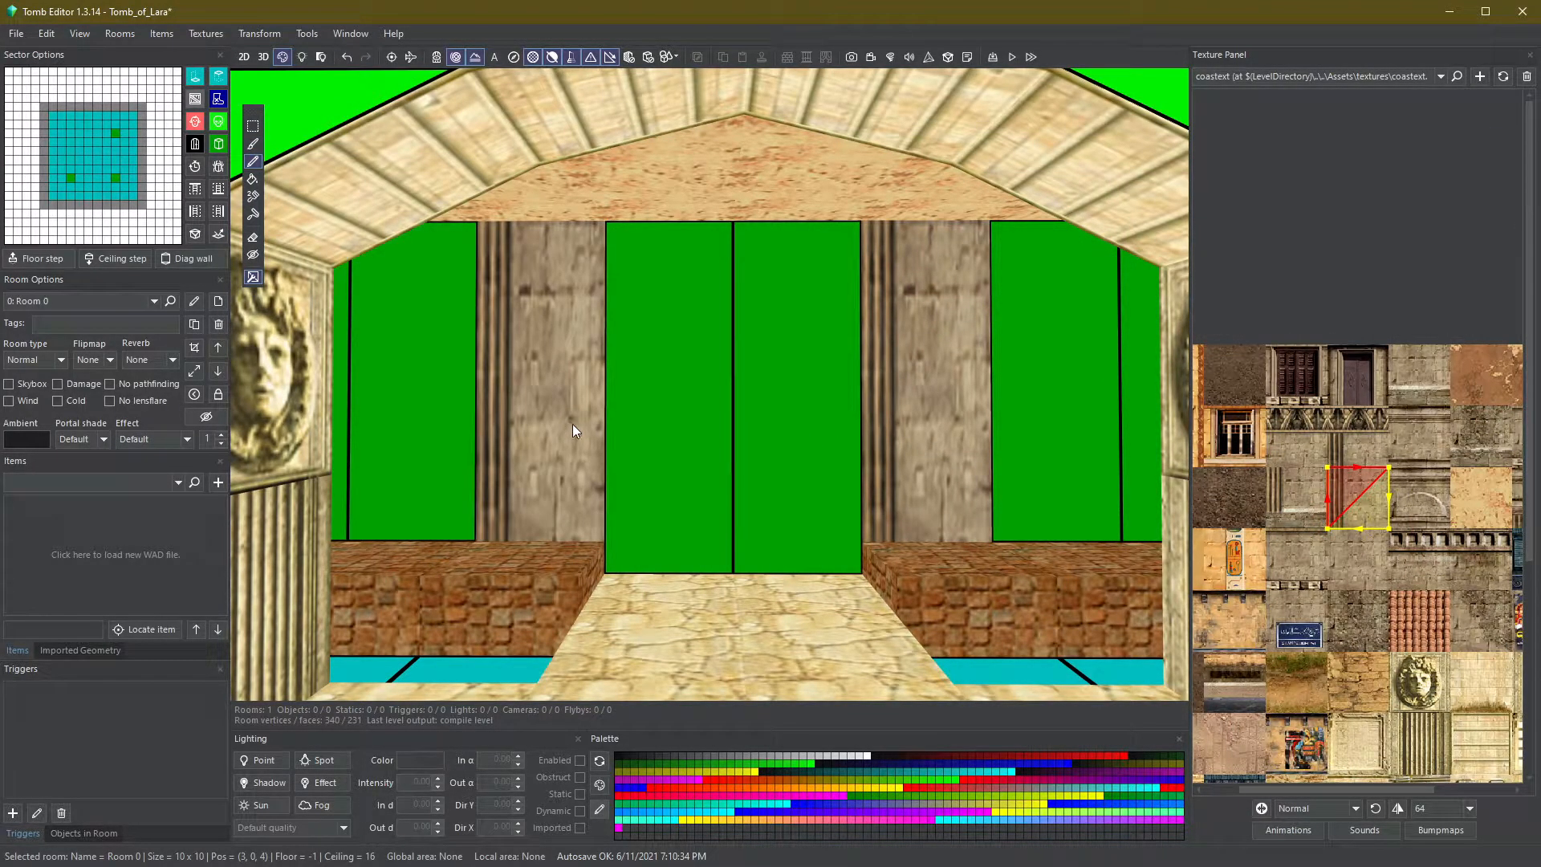
pyautogui.click(573, 425)
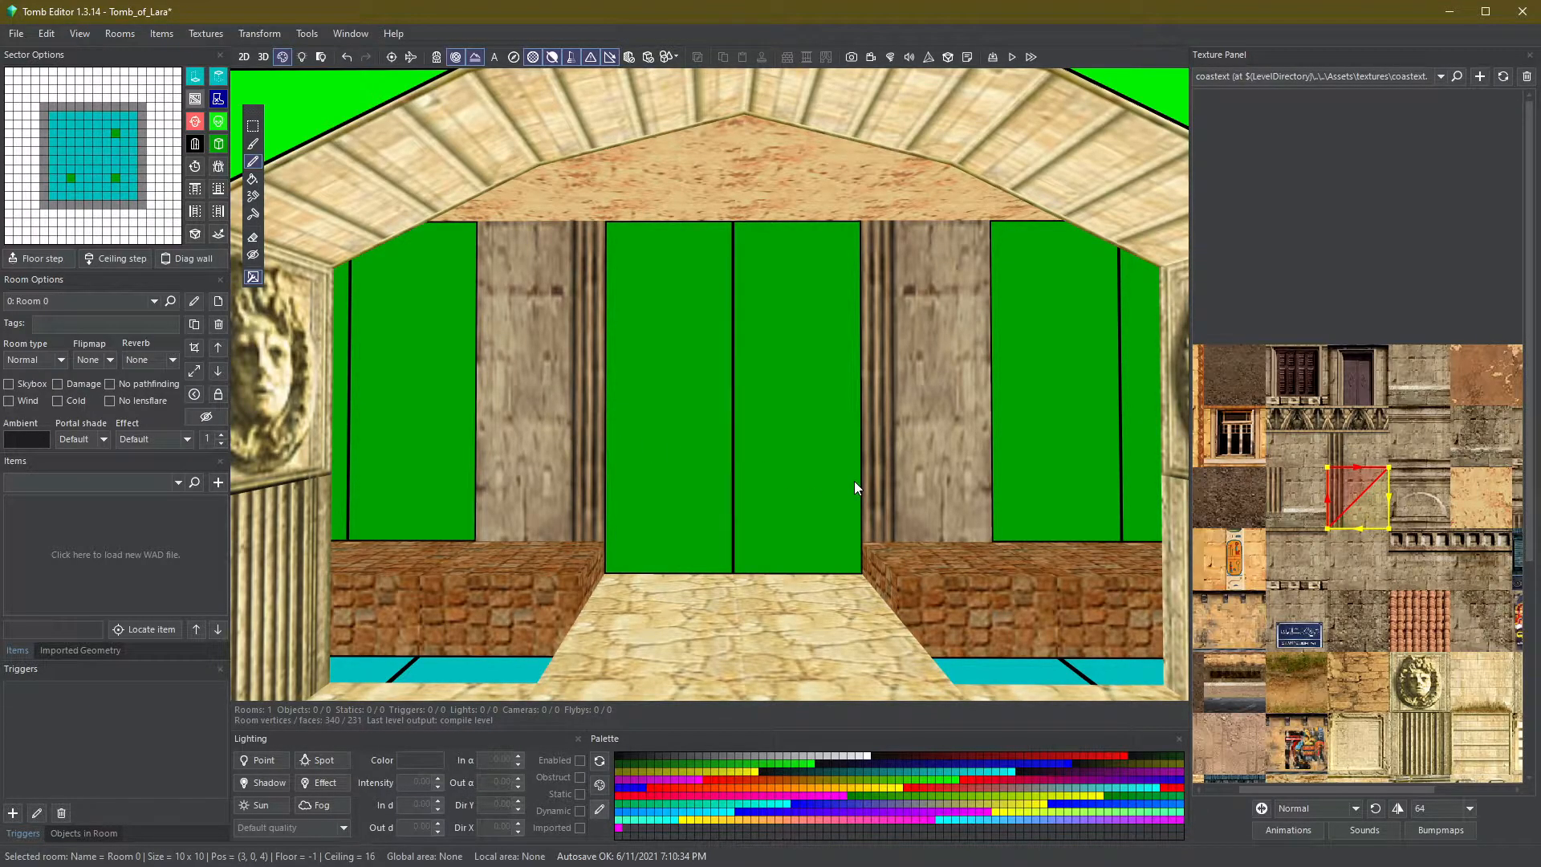
# - Adjust the floor and ceiling heights of the two back-wall pillar sectors in geometry mode
pyautogui.scroll(3, 1418, 512)
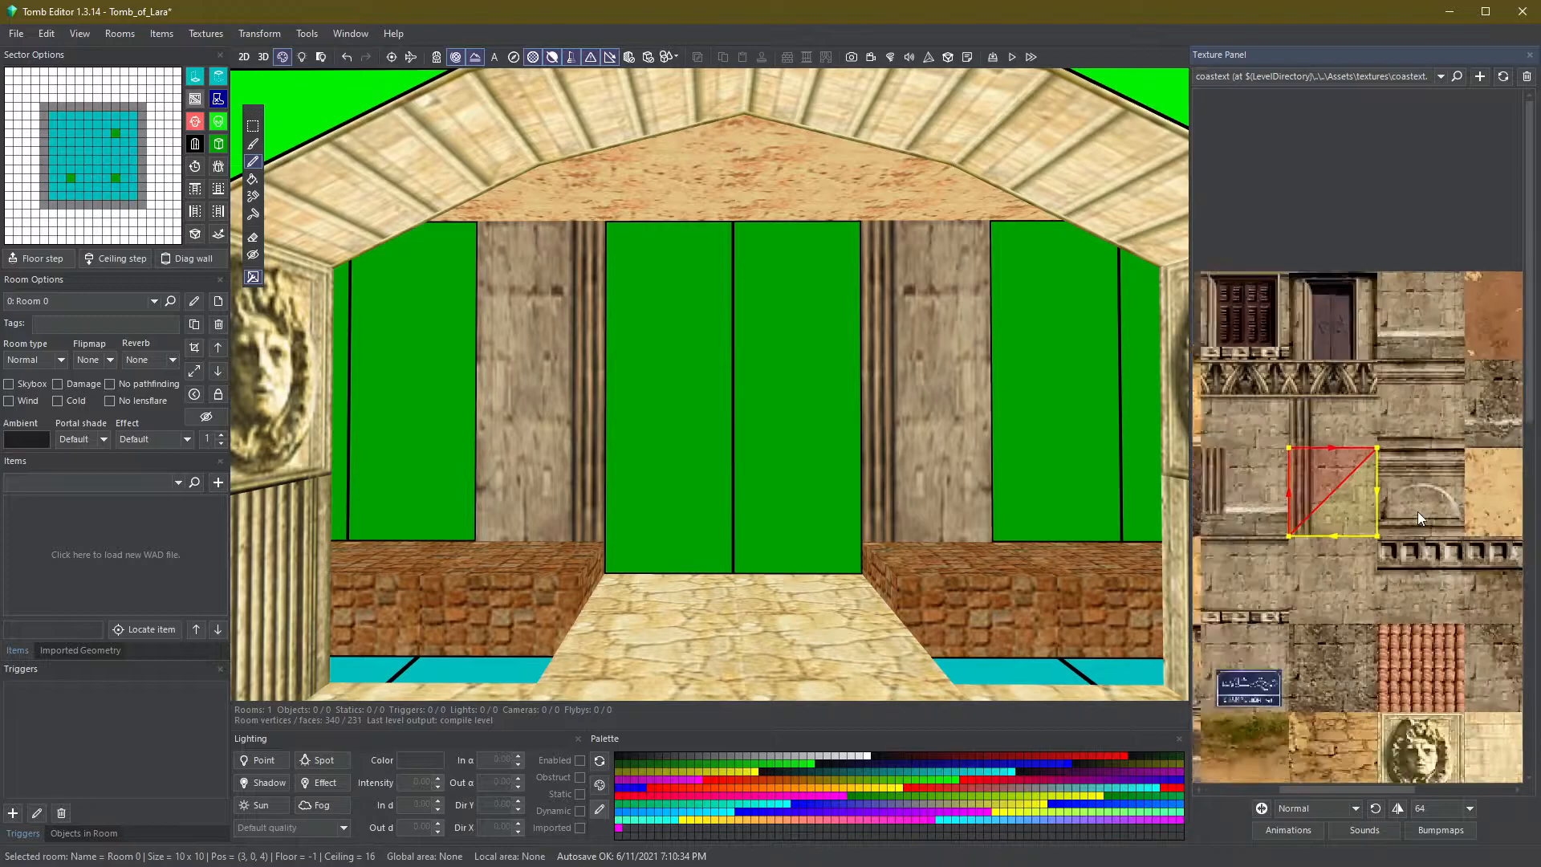
pyautogui.scroll(-1, 1428, 466)
pyautogui.scroll(1, 1229, 448)
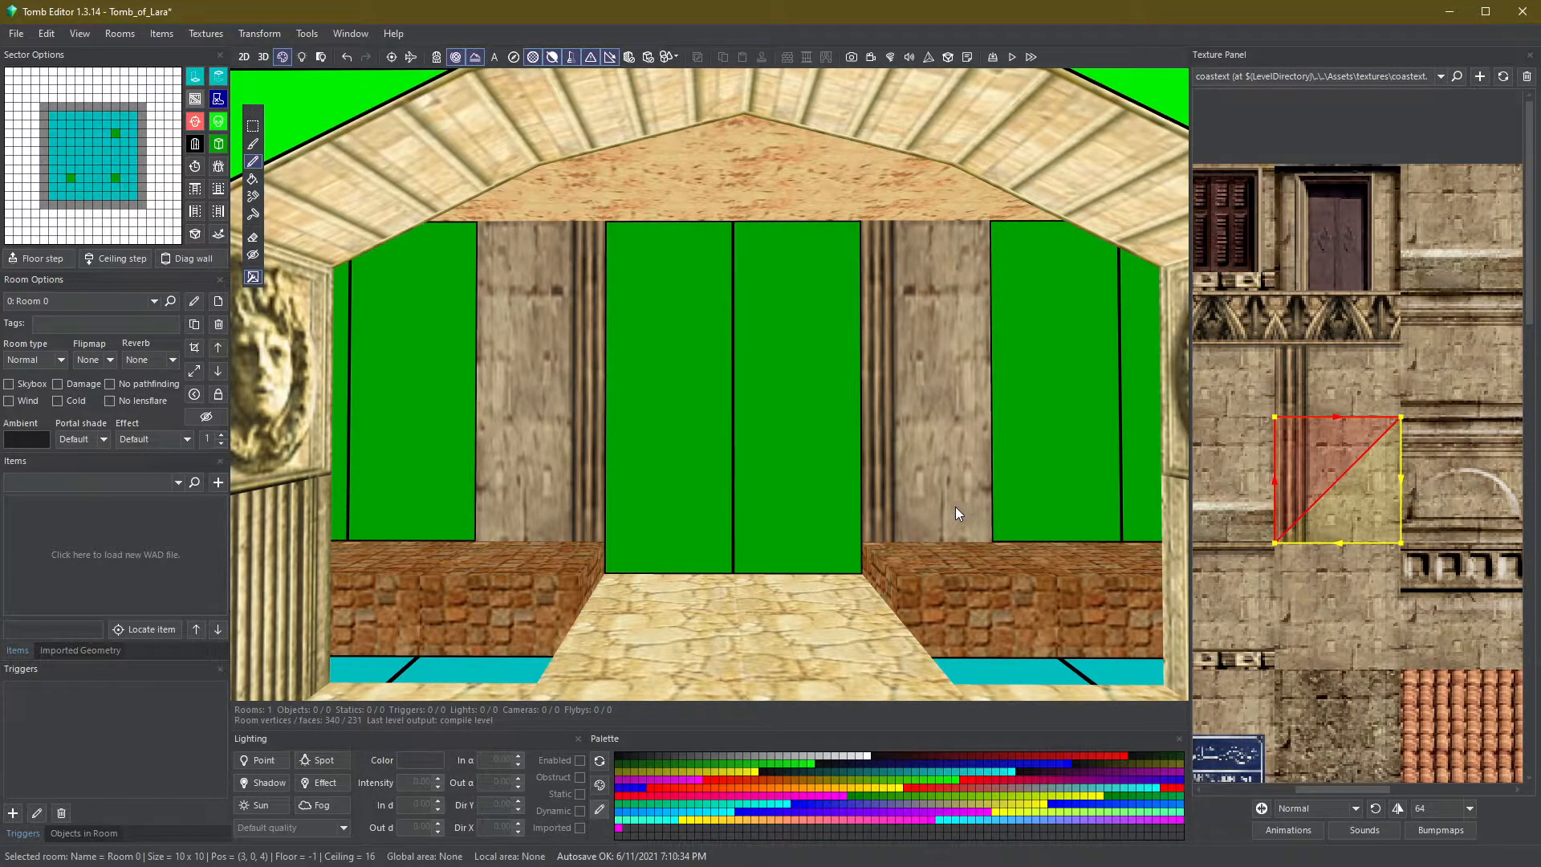
pyautogui.press('F1')
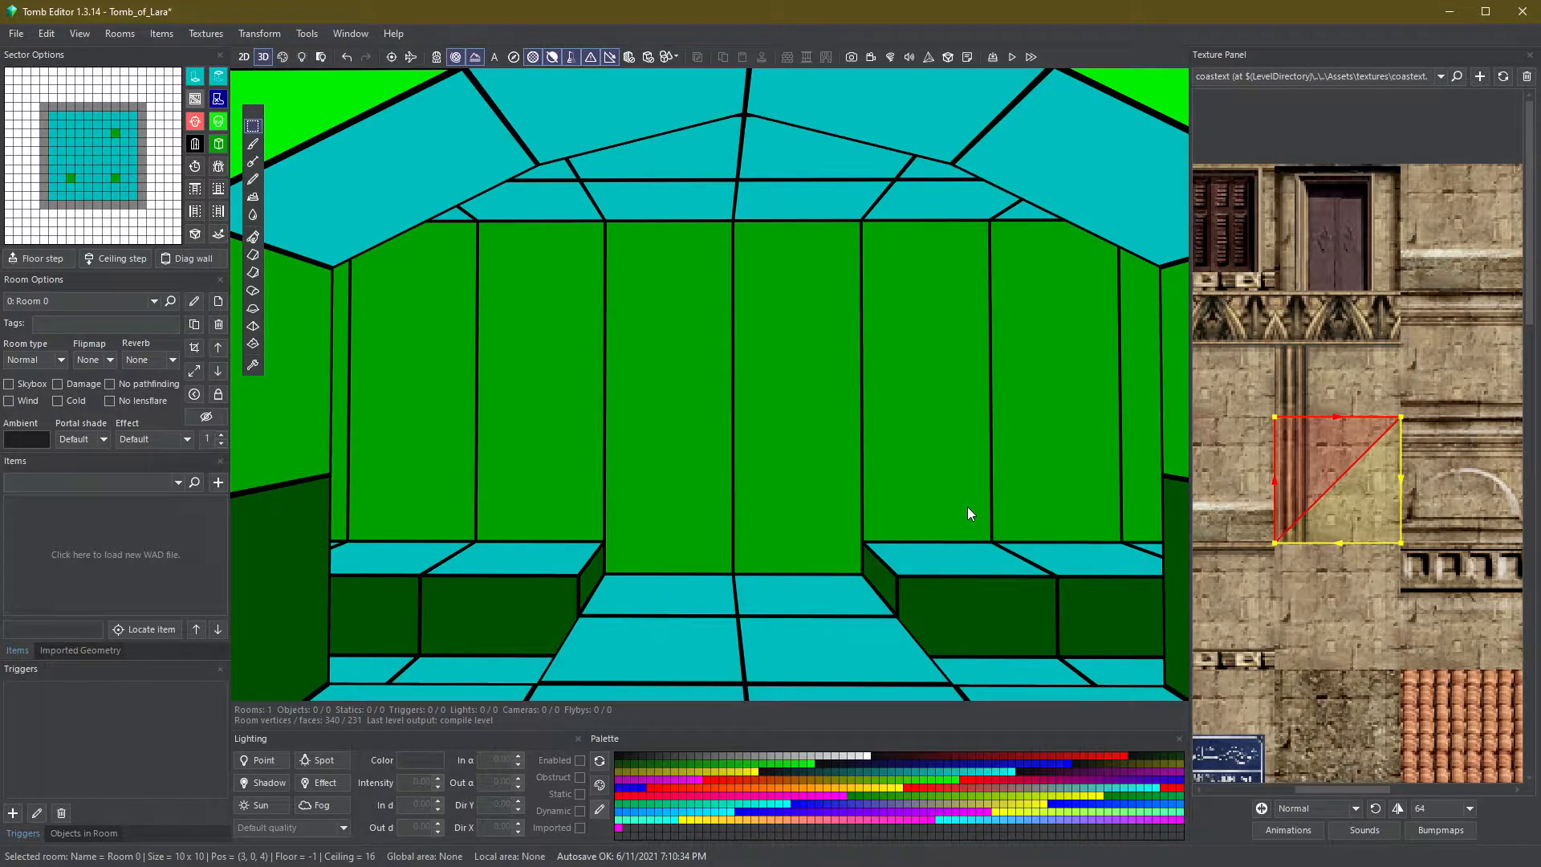
pyautogui.click(951, 505)
pyautogui.press('f')
pyautogui.press('f')
pyautogui.press('f')
pyautogui.press('f')
pyautogui.click(576, 431)
pyautogui.press('s')
pyautogui.press('s')
pyautogui.press('s')
pyautogui.press('s')
pyautogui.press('F3')
pyautogui.press('F1')
pyautogui.click(582, 458)
pyautogui.press('q')
pyautogui.press('q')
pyautogui.press('q')
pyautogui.click(950, 475)
pyautogui.press('F3')
# - Pick the carved frieze texture, paint it onto both pillars' upper faces and shorten the texture selection's height
pyautogui.click(1302, 318)
pyautogui.click(909, 286)
pyautogui.click(551, 288)
pyautogui.keyDown('ctrl'); pyautogui.click(552, 288); pyautogui.keyUp('ctrl')
pyautogui.click(1321, 486)
pyautogui.moveTo(1274, 543); pyautogui.dragTo(1274, 482)
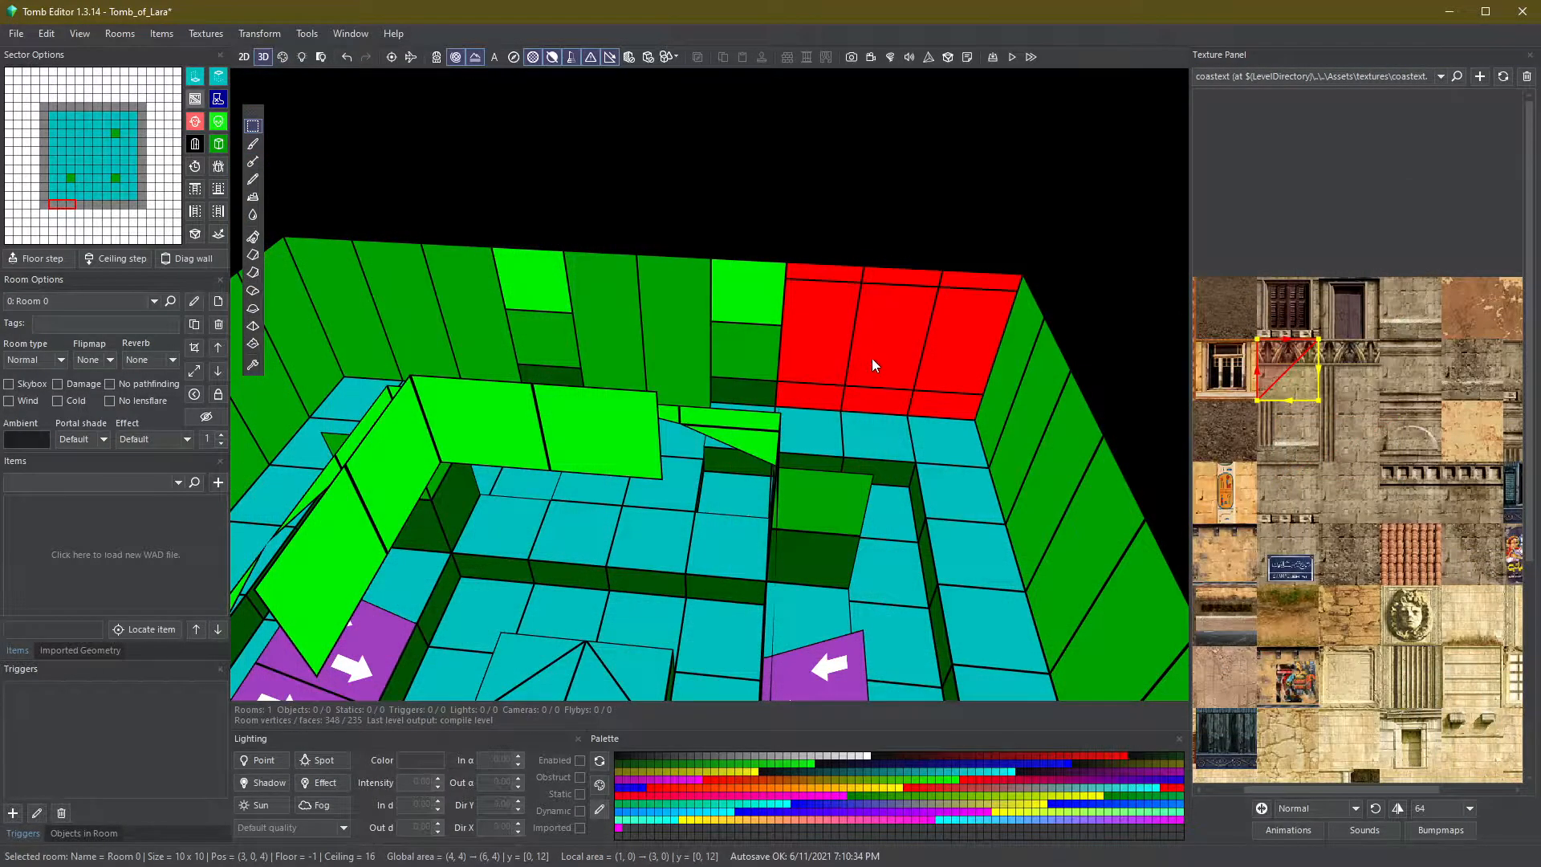
# - Adjust the floor and ceiling heights of the selected sectors
pyautogui.press('s')
pyautogui.press('s')
pyautogui.press('s')
pyautogui.moveTo(472, 326); pyautogui.dragTo(349, 300)
pyautogui.press('q')
pyautogui.press('q')
pyautogui.press('q')
pyautogui.press('q')
pyautogui.press('s')
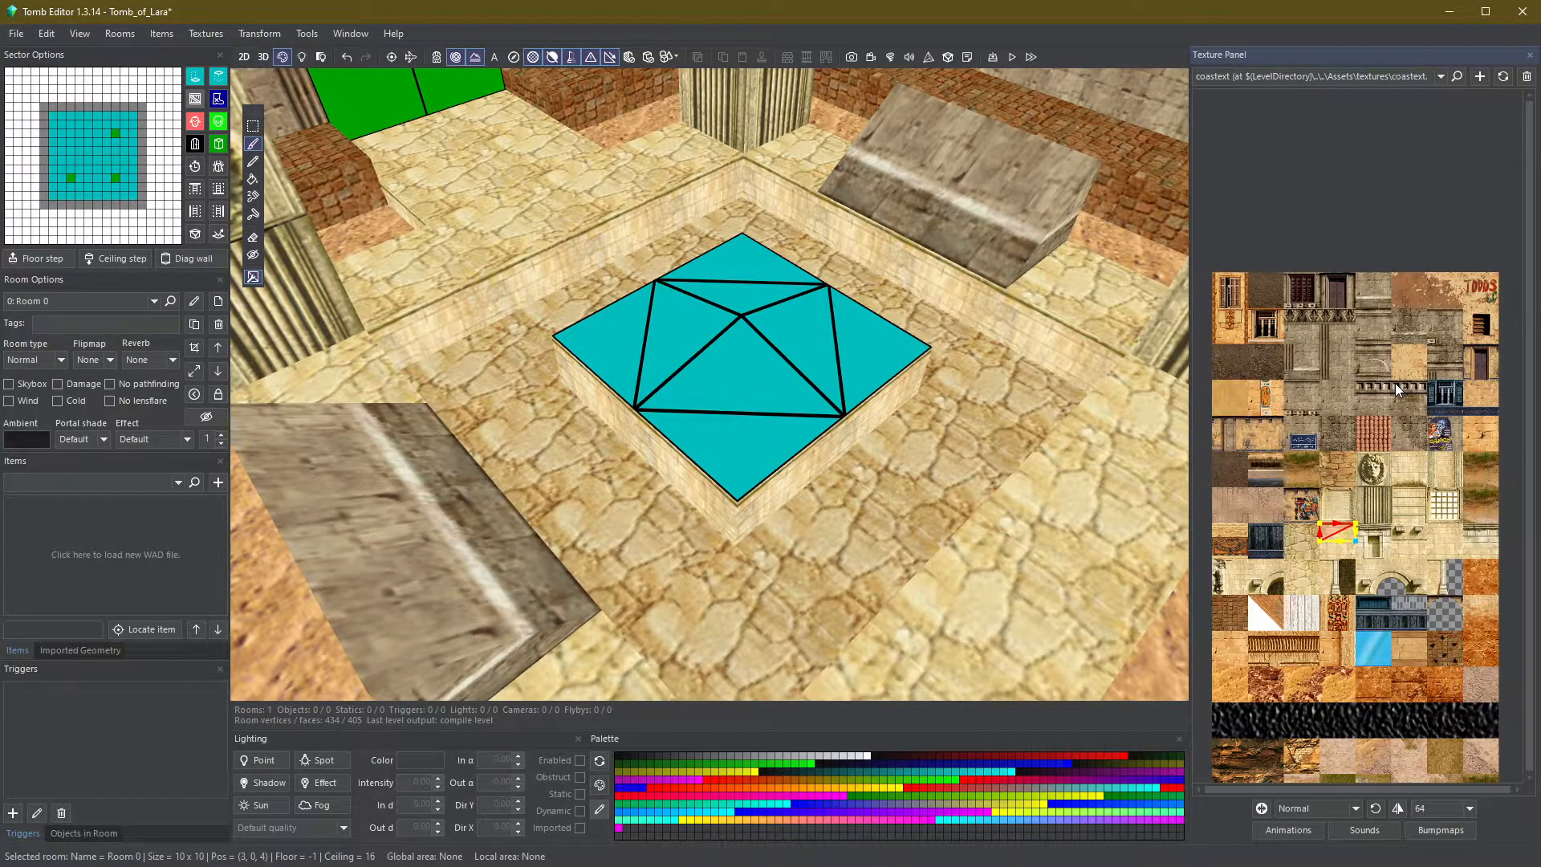
# - Load the Cleotext texture file from the level's Assets textures folder
pyautogui.click(1481, 78)
pyautogui.click(1487, 82)
pyautogui.click(220, 145)
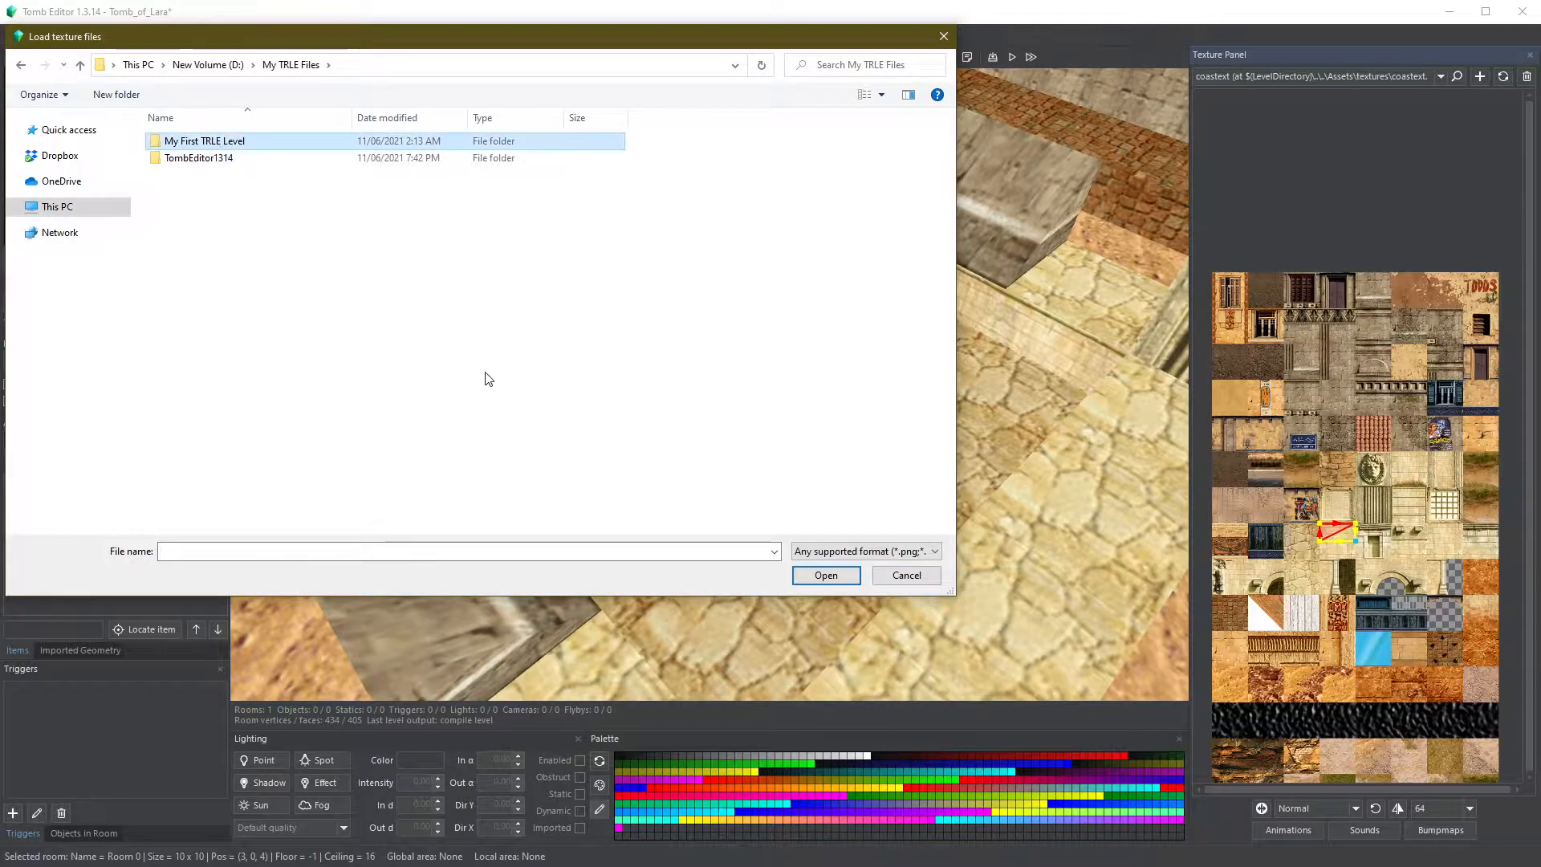
pyautogui.click(826, 575)
pyautogui.doubleClick(285, 142)
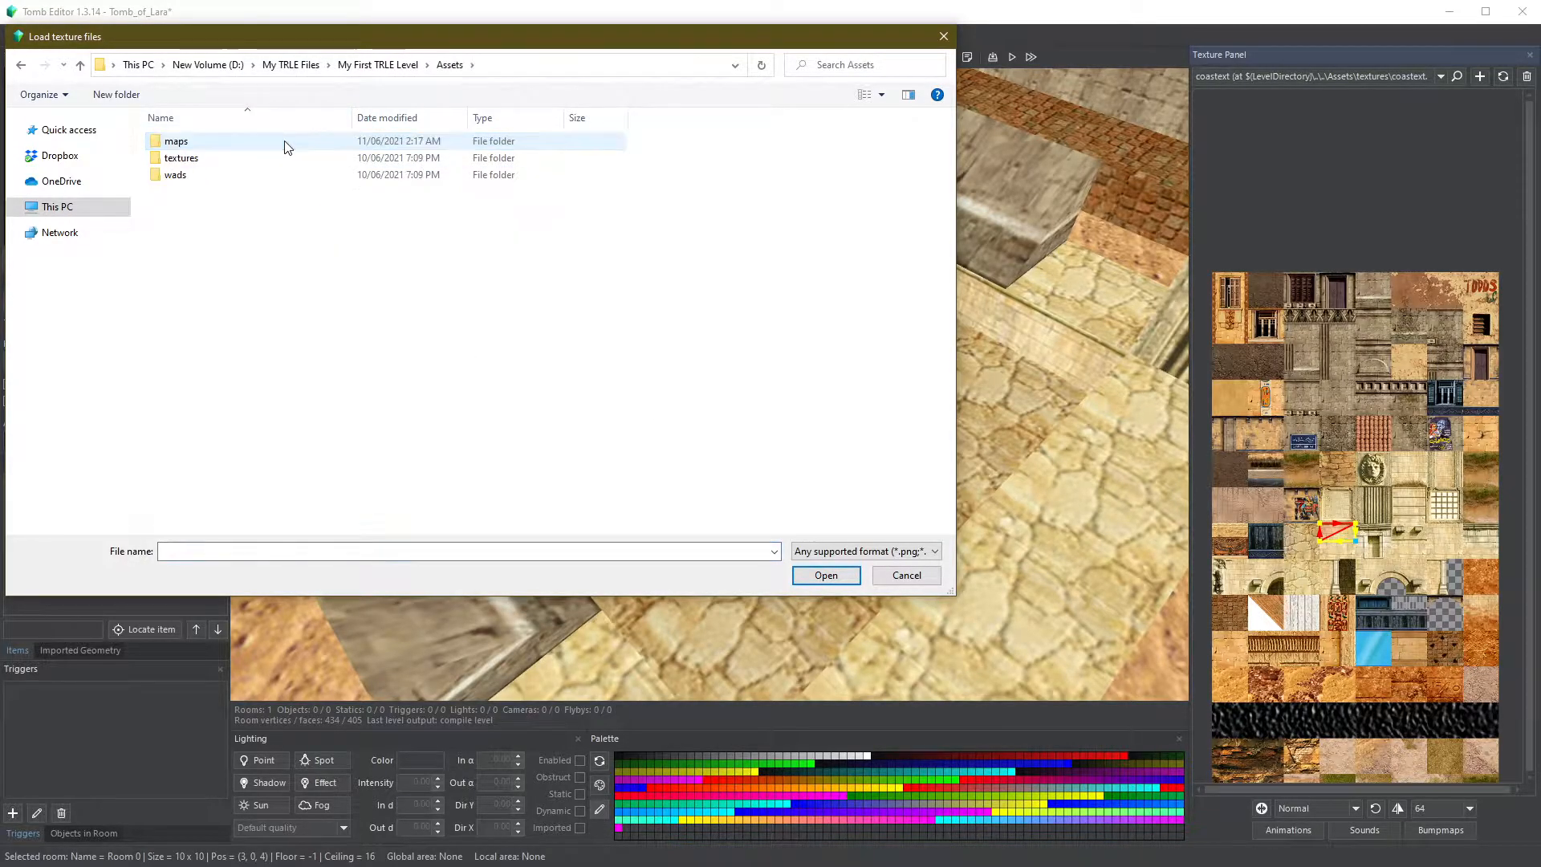
pyautogui.doubleClick(273, 158)
pyautogui.doubleClick(474, 193)
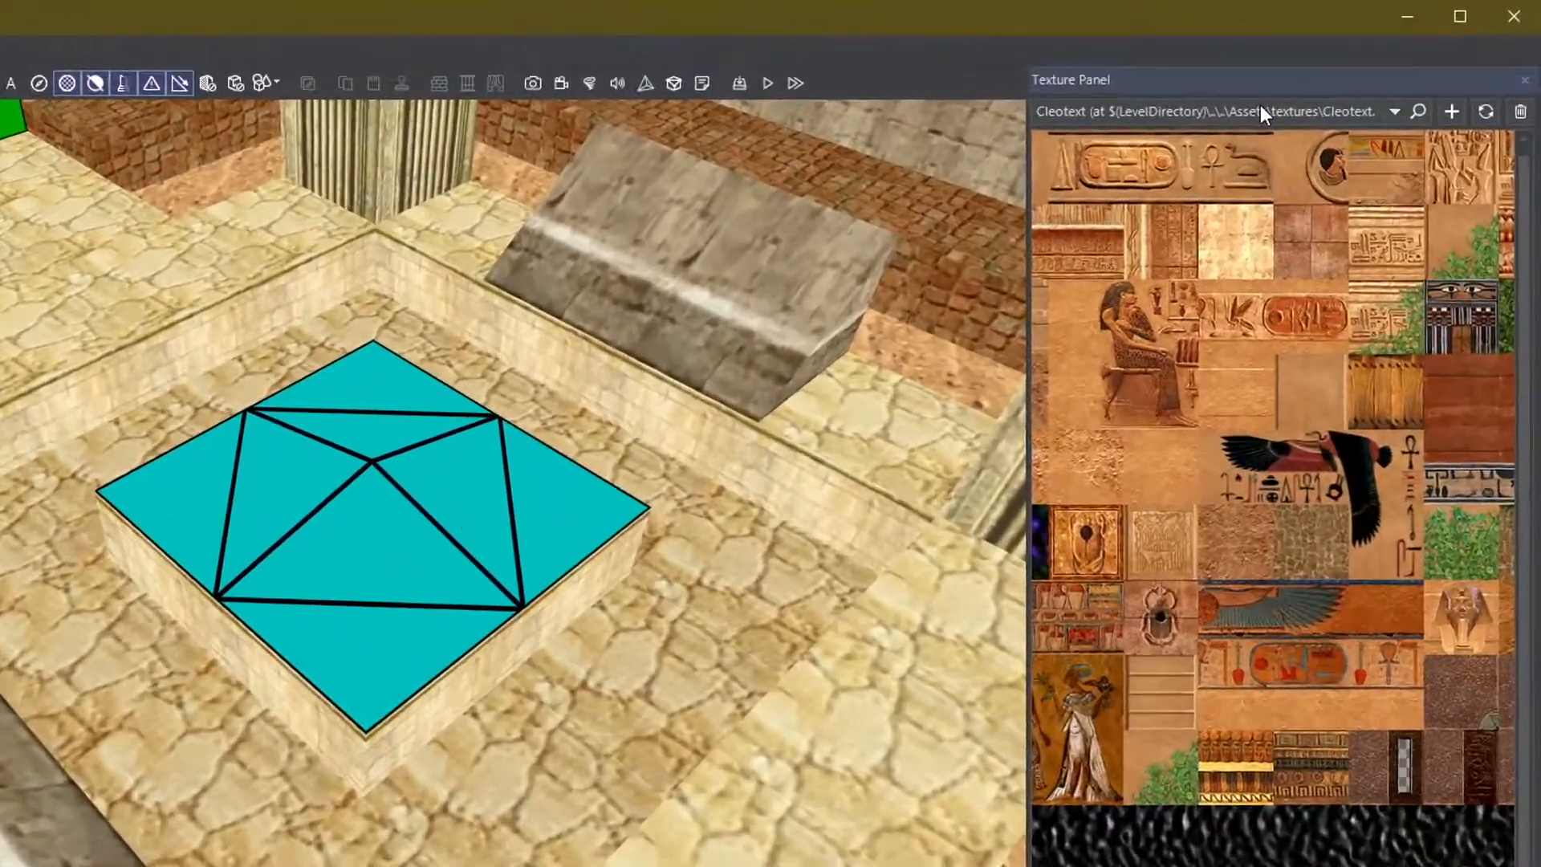
# - Set the texture tile size to 128 and select a quarter of the blue circular mosaic texture
pyautogui.click(1353, 76)
pyautogui.click(1347, 93)
pyautogui.scroll(-1, 1113, 148)
pyautogui.scroll(-3, 1188, 579)
pyautogui.click(1032, 608)
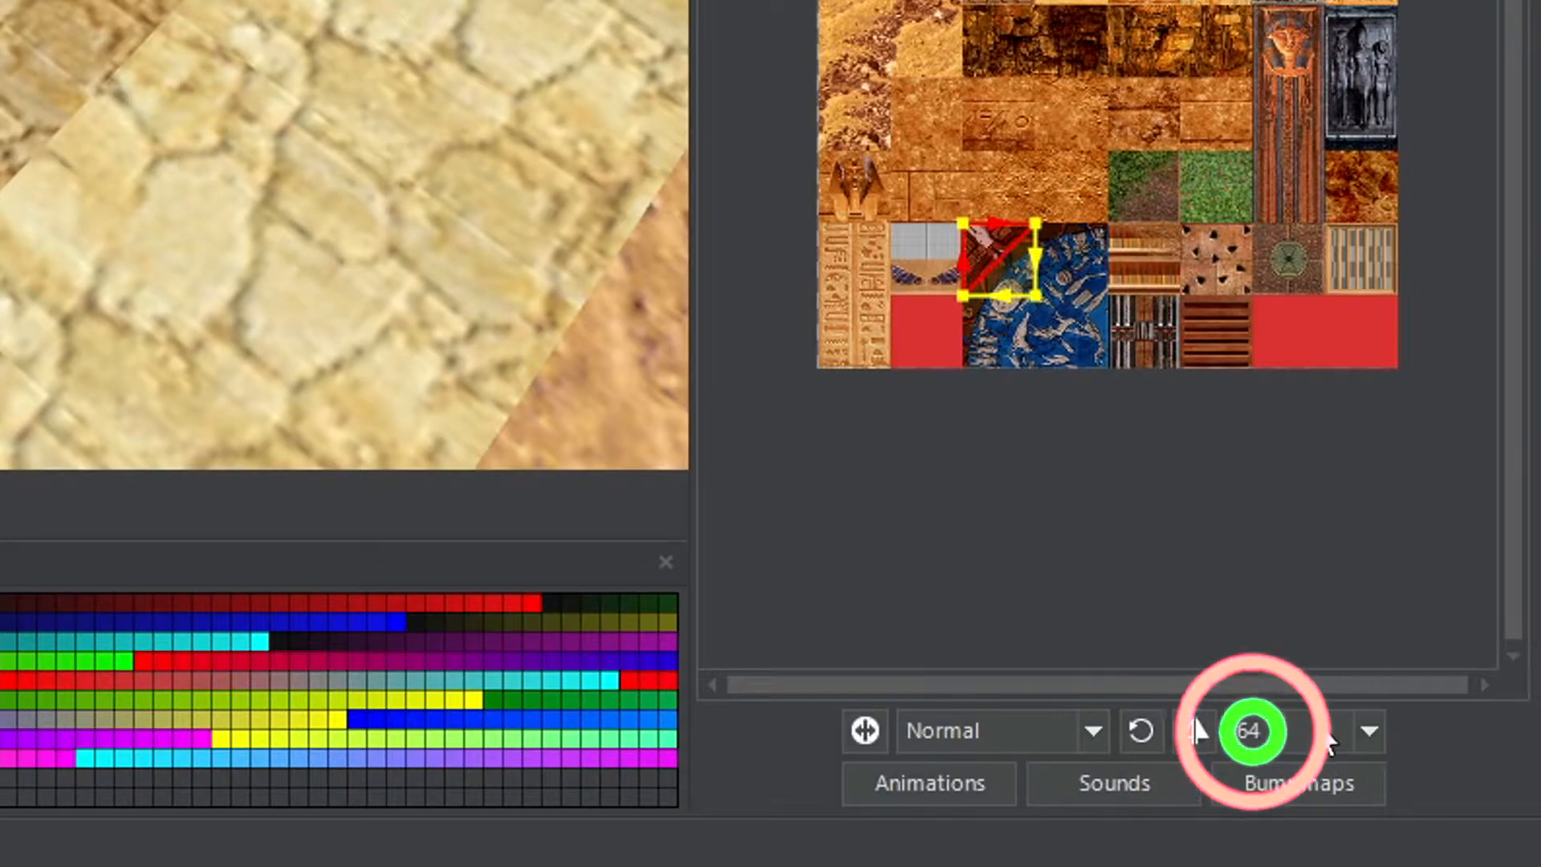
pyautogui.scroll(2, 1043, 354)
pyautogui.click(1004, 193)
pyautogui.click(975, 257)
pyautogui.click(913, 325)
pyautogui.click(850, 178)
pyautogui.click(1264, 739)
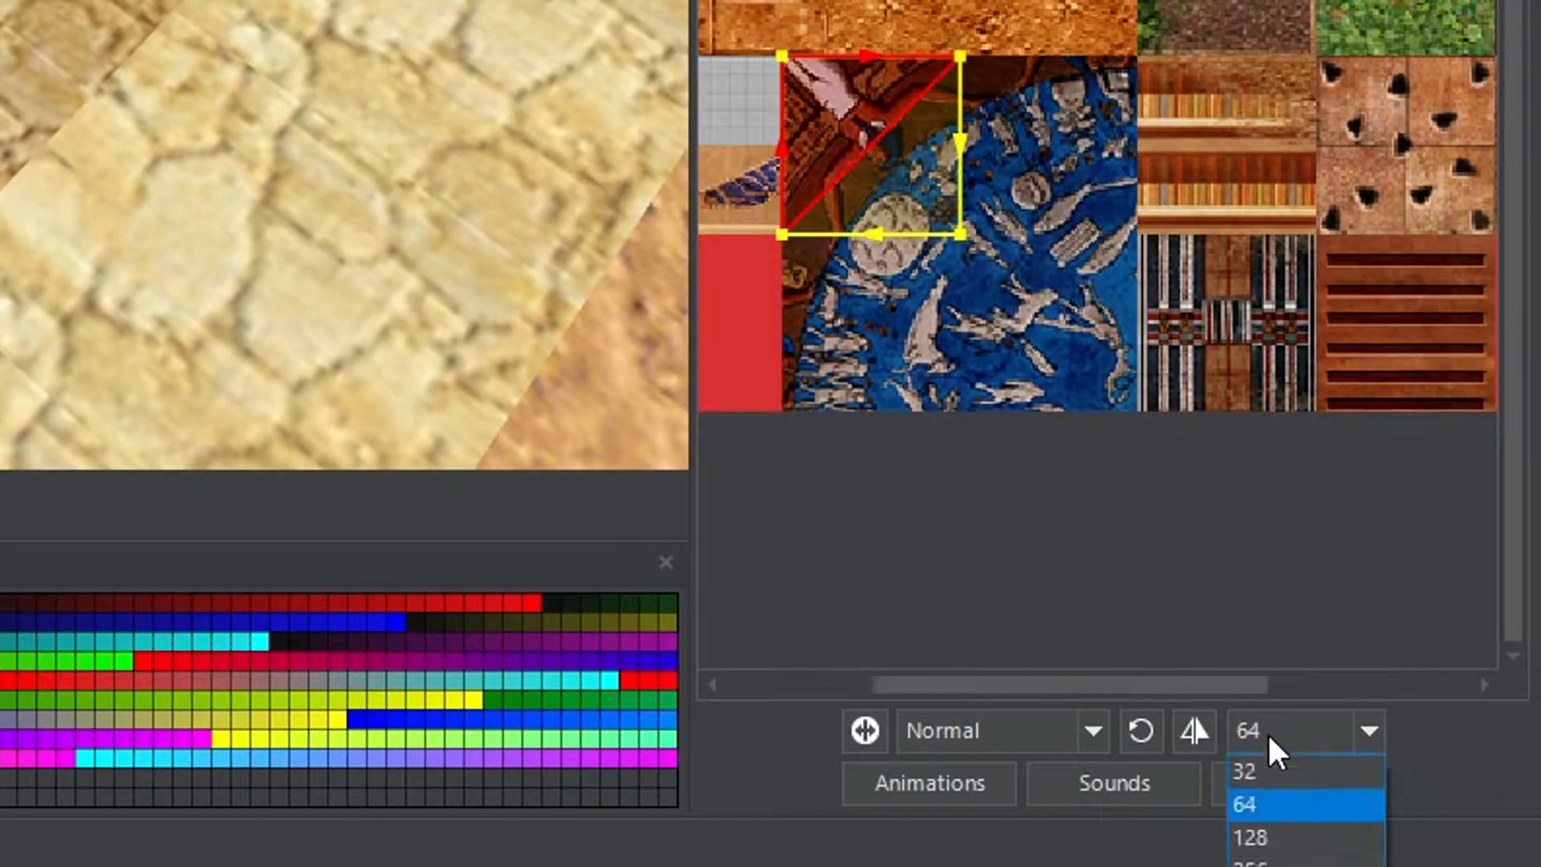
pyautogui.click(1283, 838)
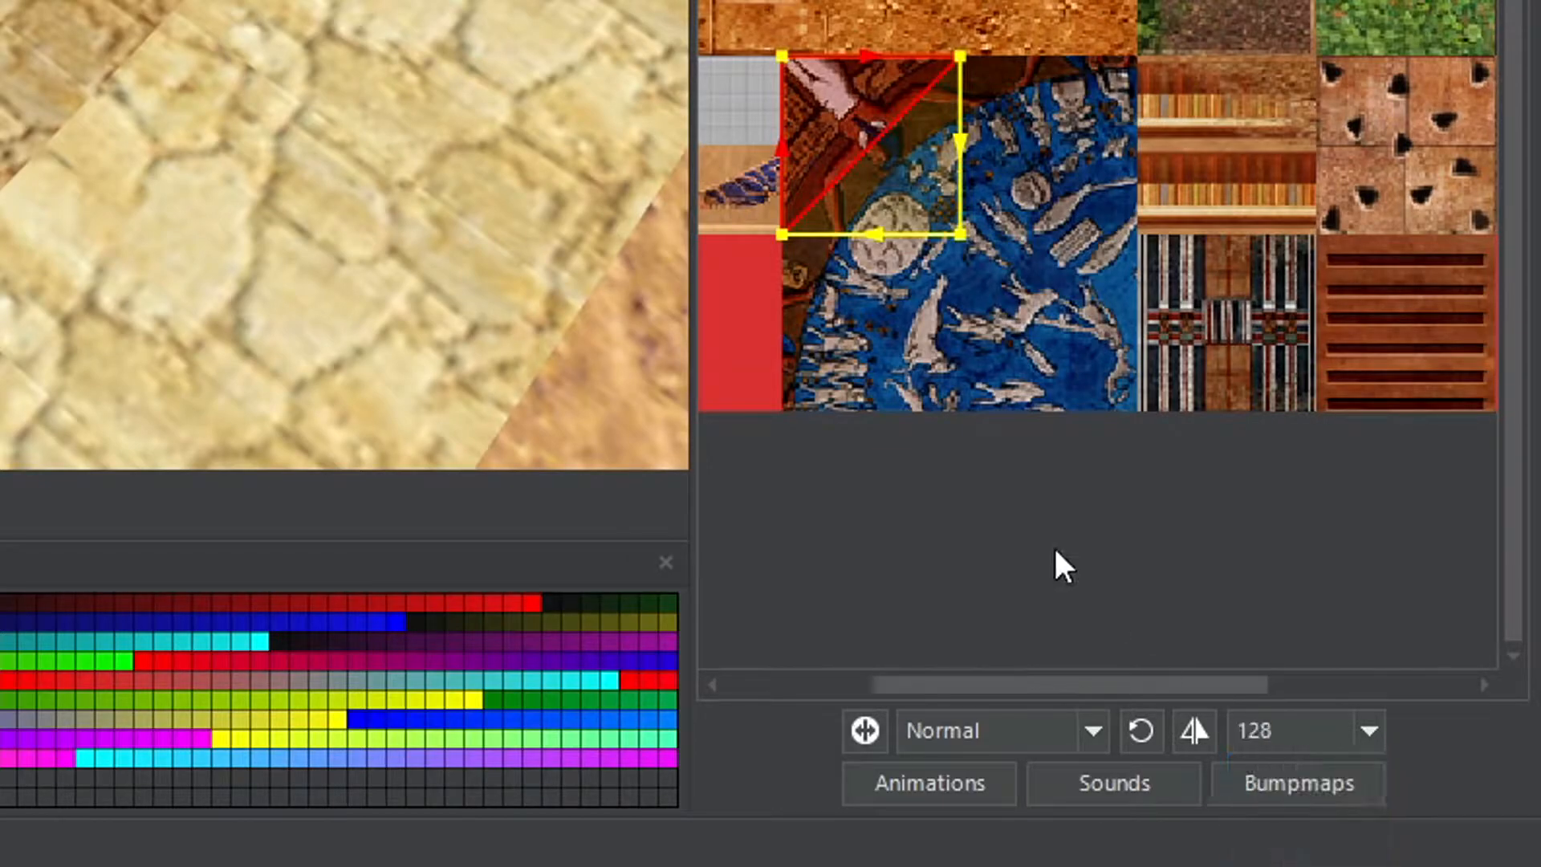
pyautogui.click(876, 157)
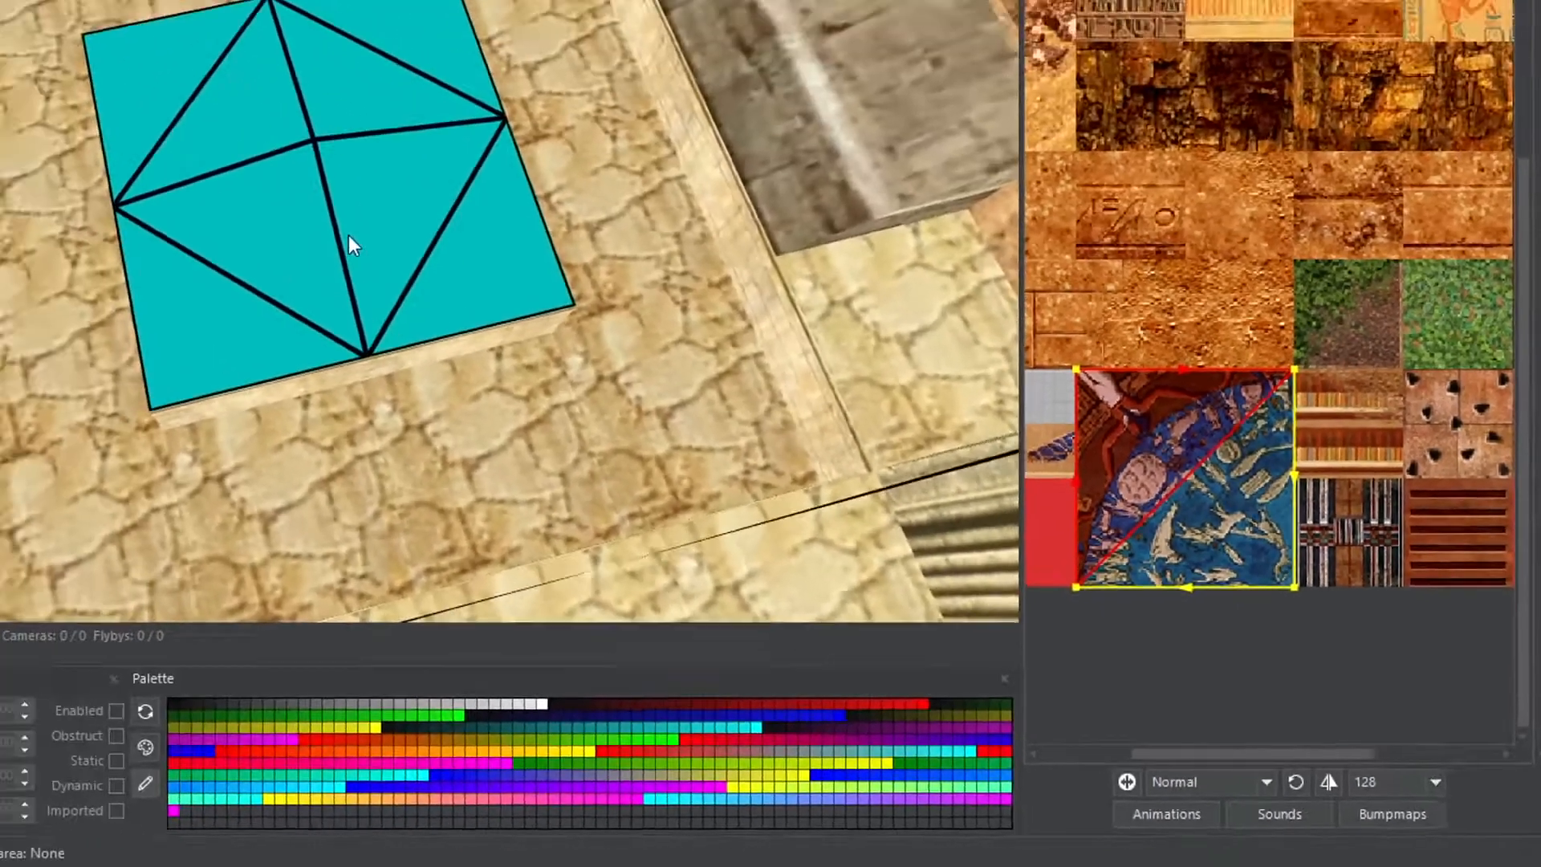
# - Paint the mosaic quarter onto all triangles of the raised block's top face
pyautogui.click(623, 325)
pyautogui.click(570, 306)
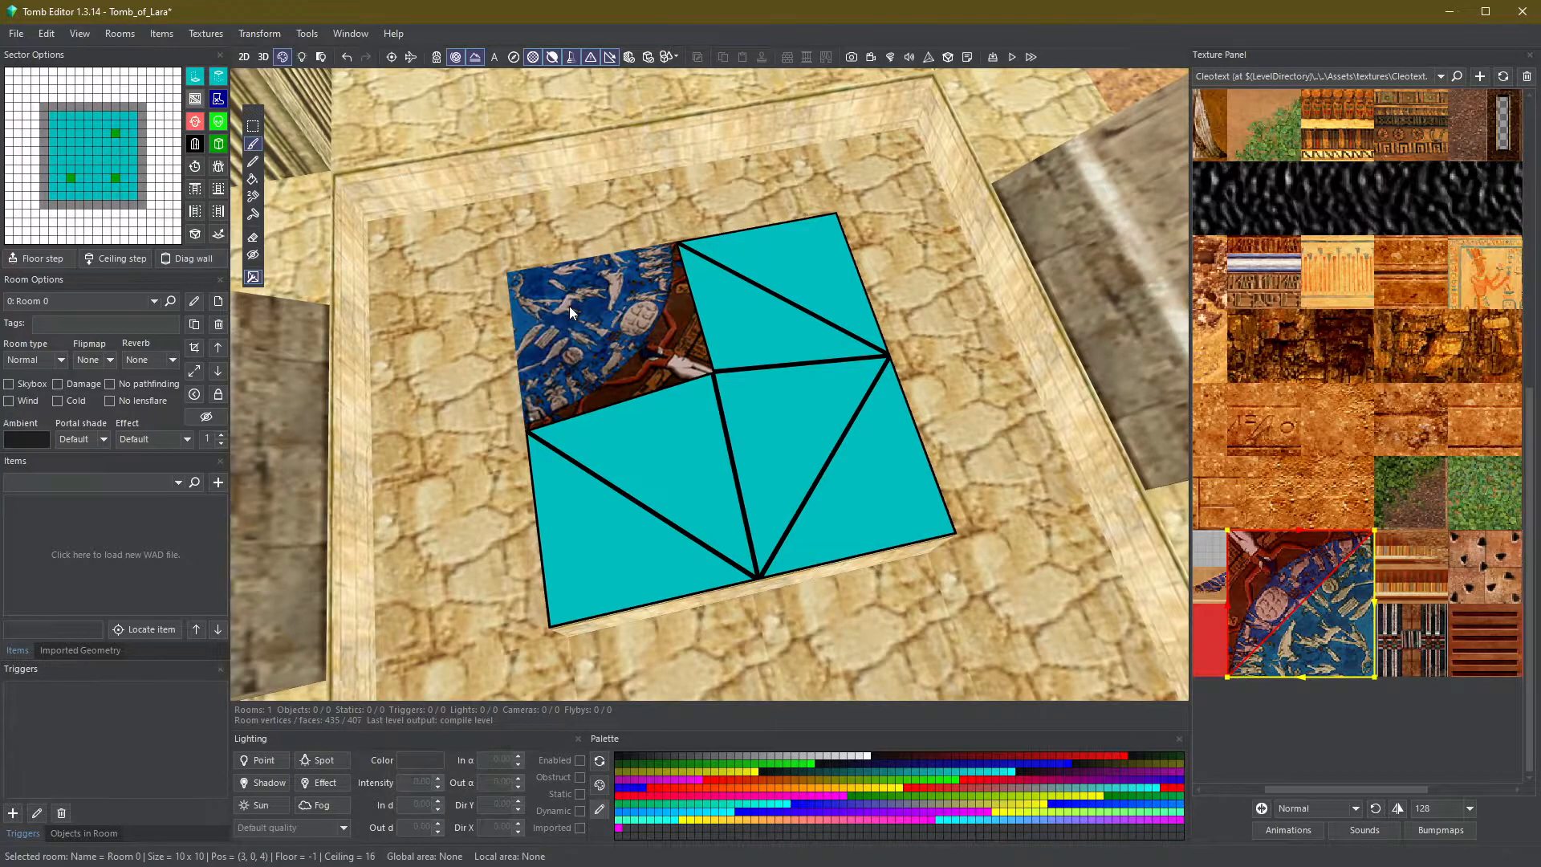
pyautogui.click(766, 326)
pyautogui.click(777, 282)
pyautogui.click(786, 430)
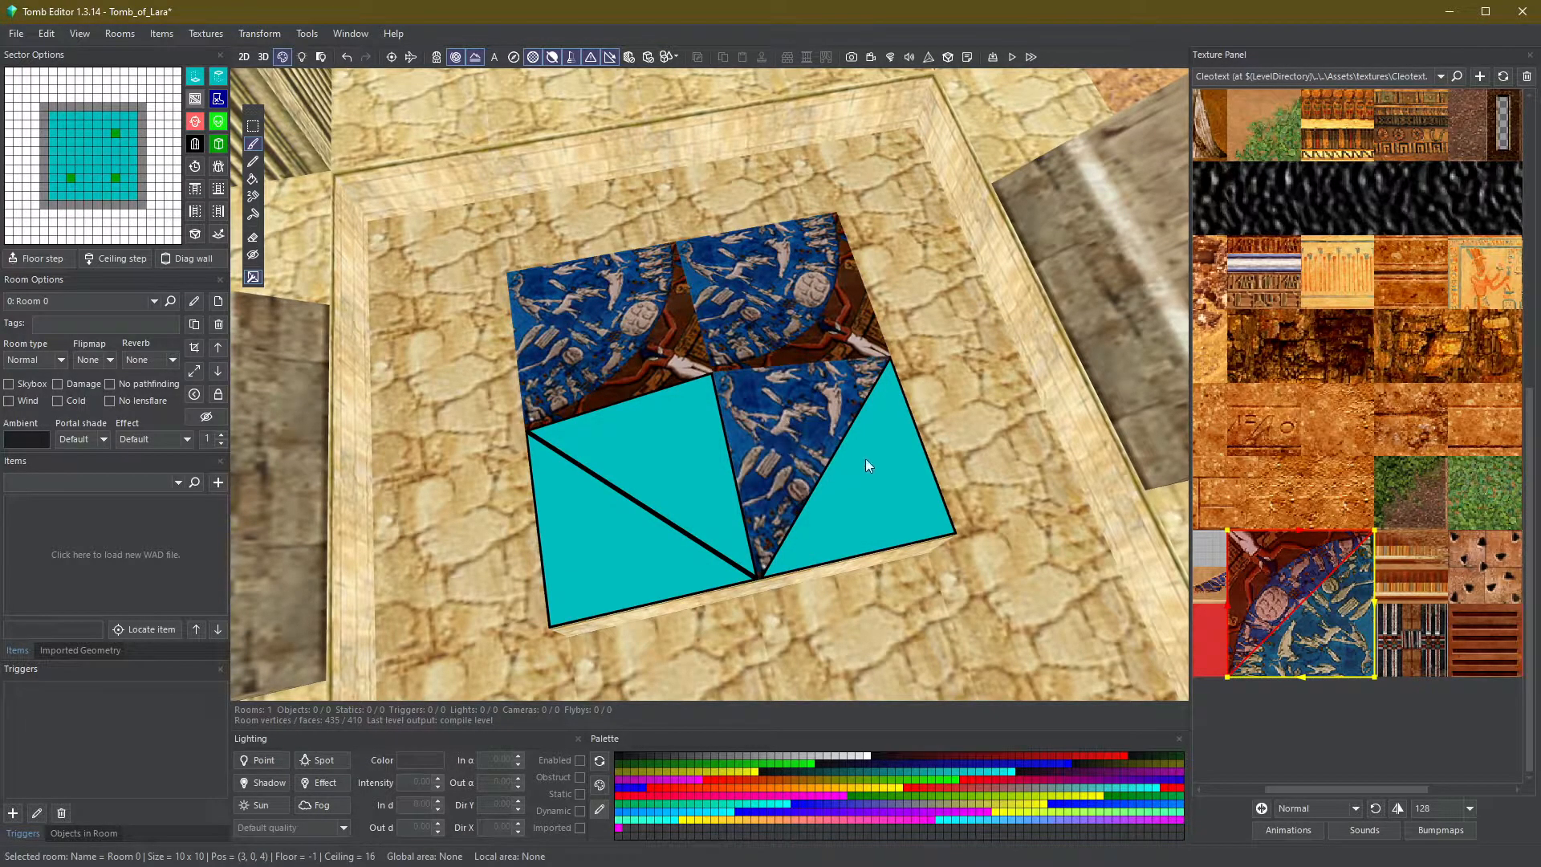
pyautogui.click(864, 461)
pyautogui.click(664, 523)
pyautogui.click(671, 476)
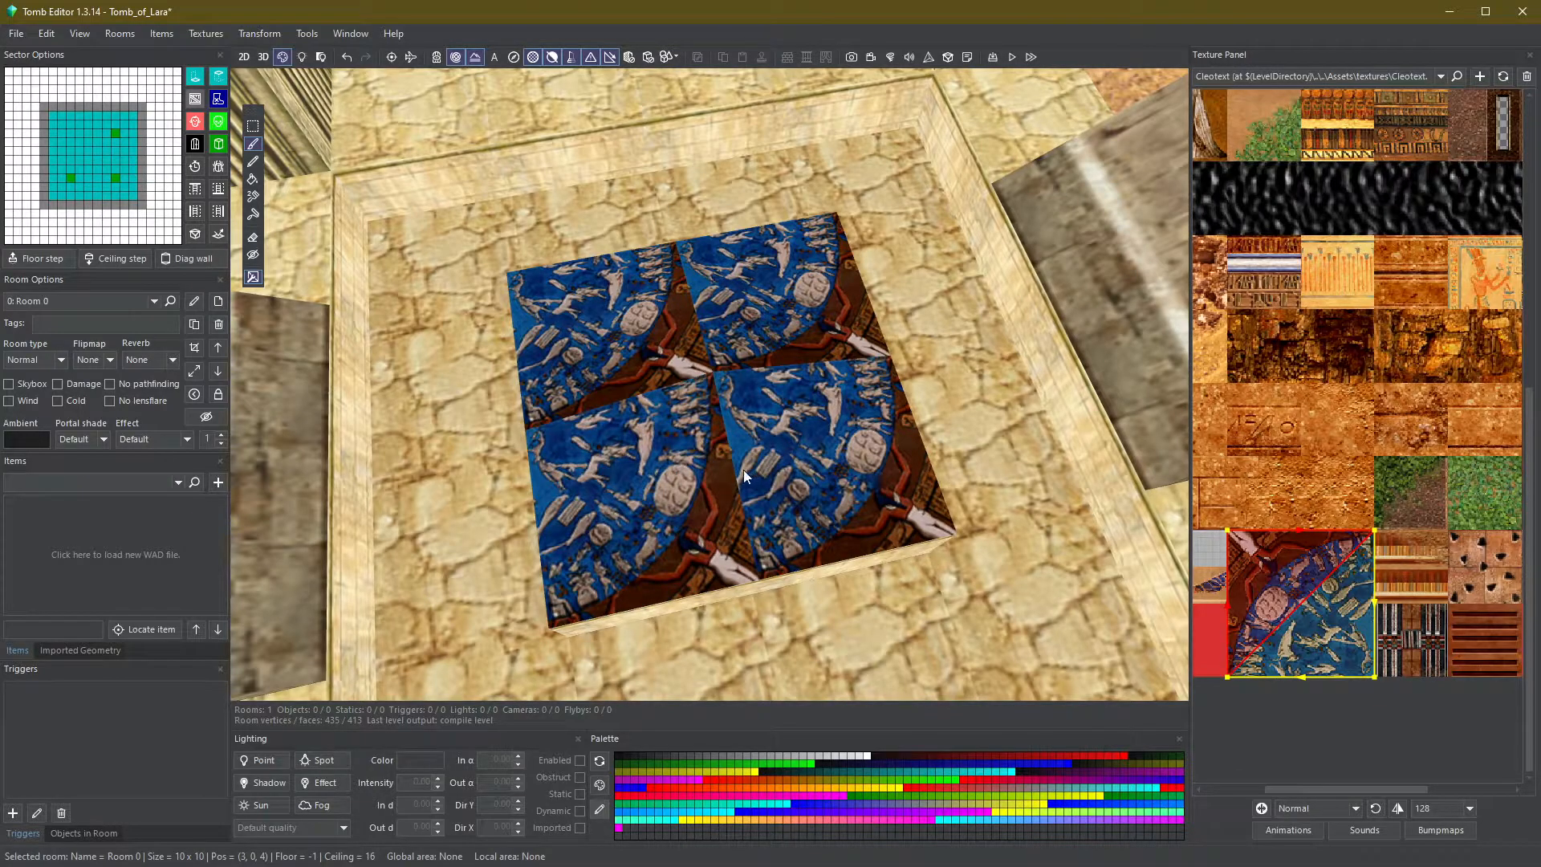
# - Rotate the mosaic on the block top's lower quadrants so they form a half circle
pyautogui.click(668, 480)
pyautogui.click(667, 480)
pyautogui.click(668, 480)
pyautogui.click(668, 480)
pyautogui.click(668, 480)
pyautogui.click(668, 480)
pyautogui.click(668, 480)
pyautogui.click(671, 472)
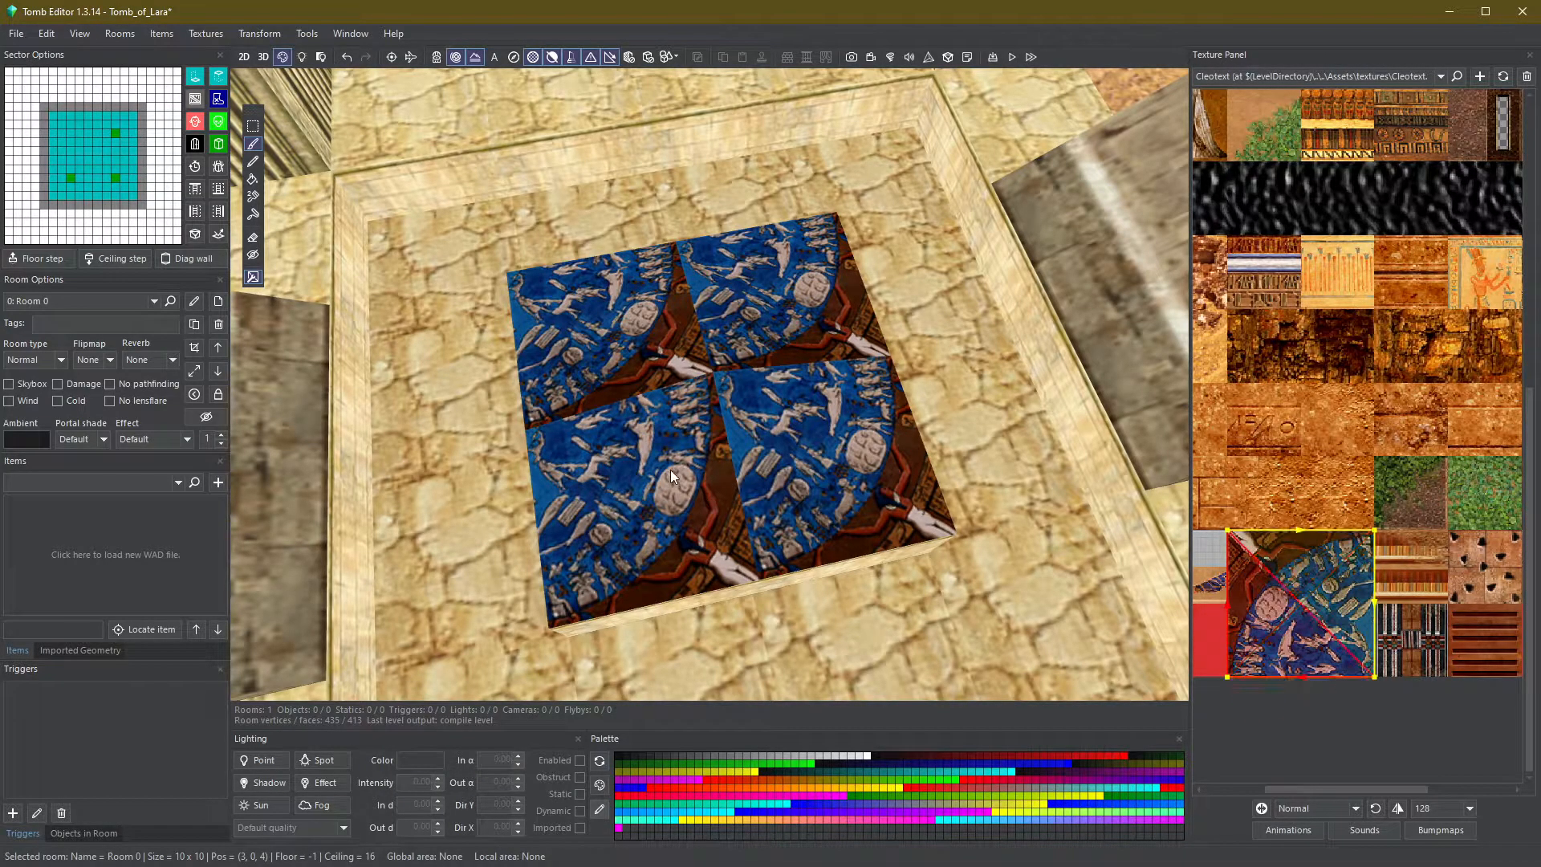
pyautogui.press('-')
pyautogui.press('-')
pyautogui.press('-')
pyautogui.press('-')
pyautogui.press('-')
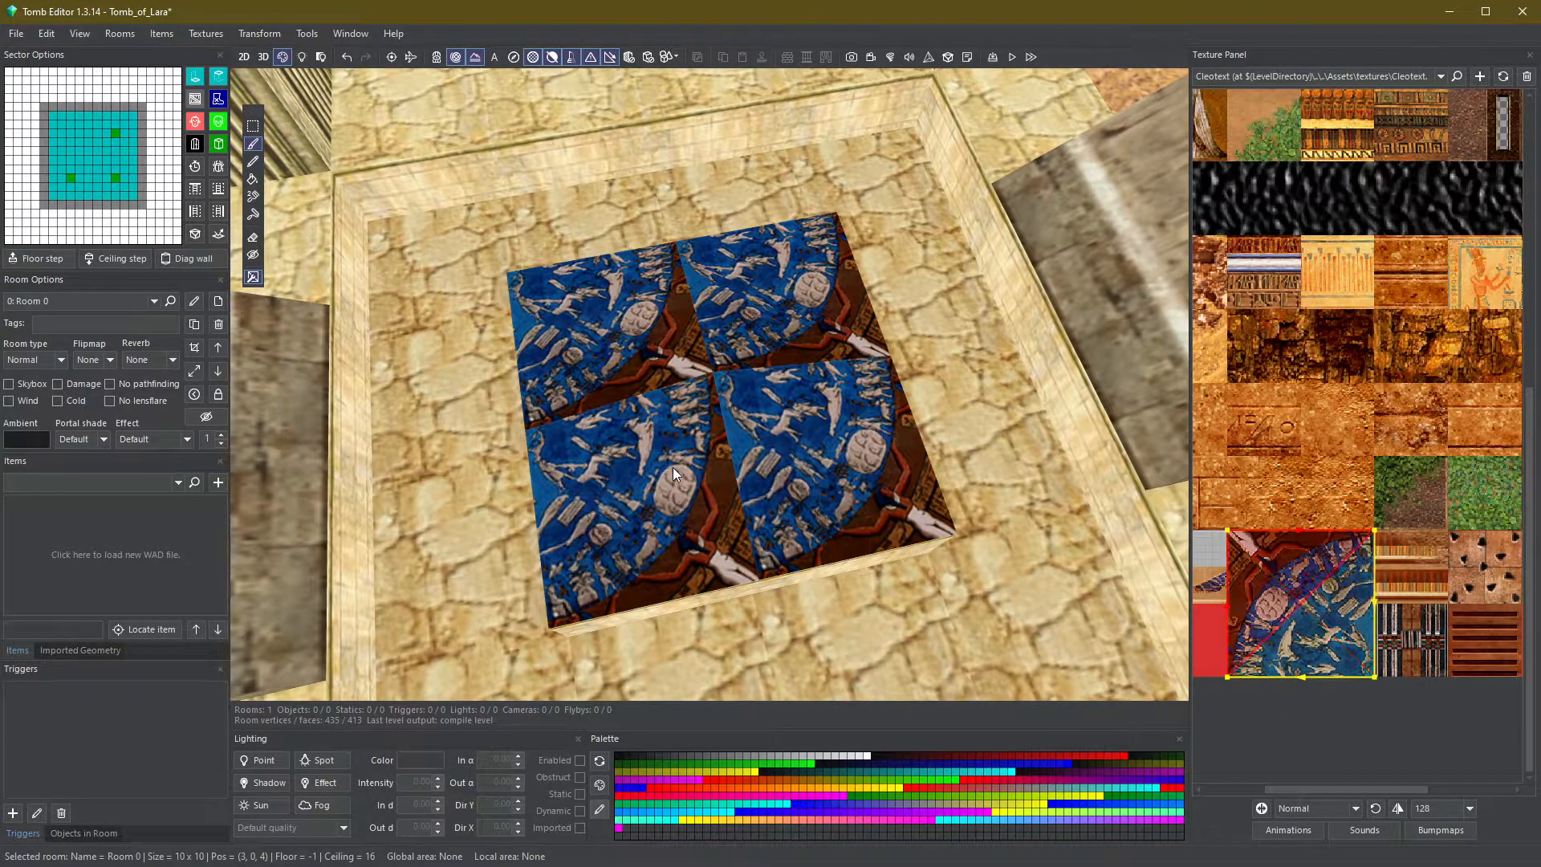
pyautogui.click(672, 474)
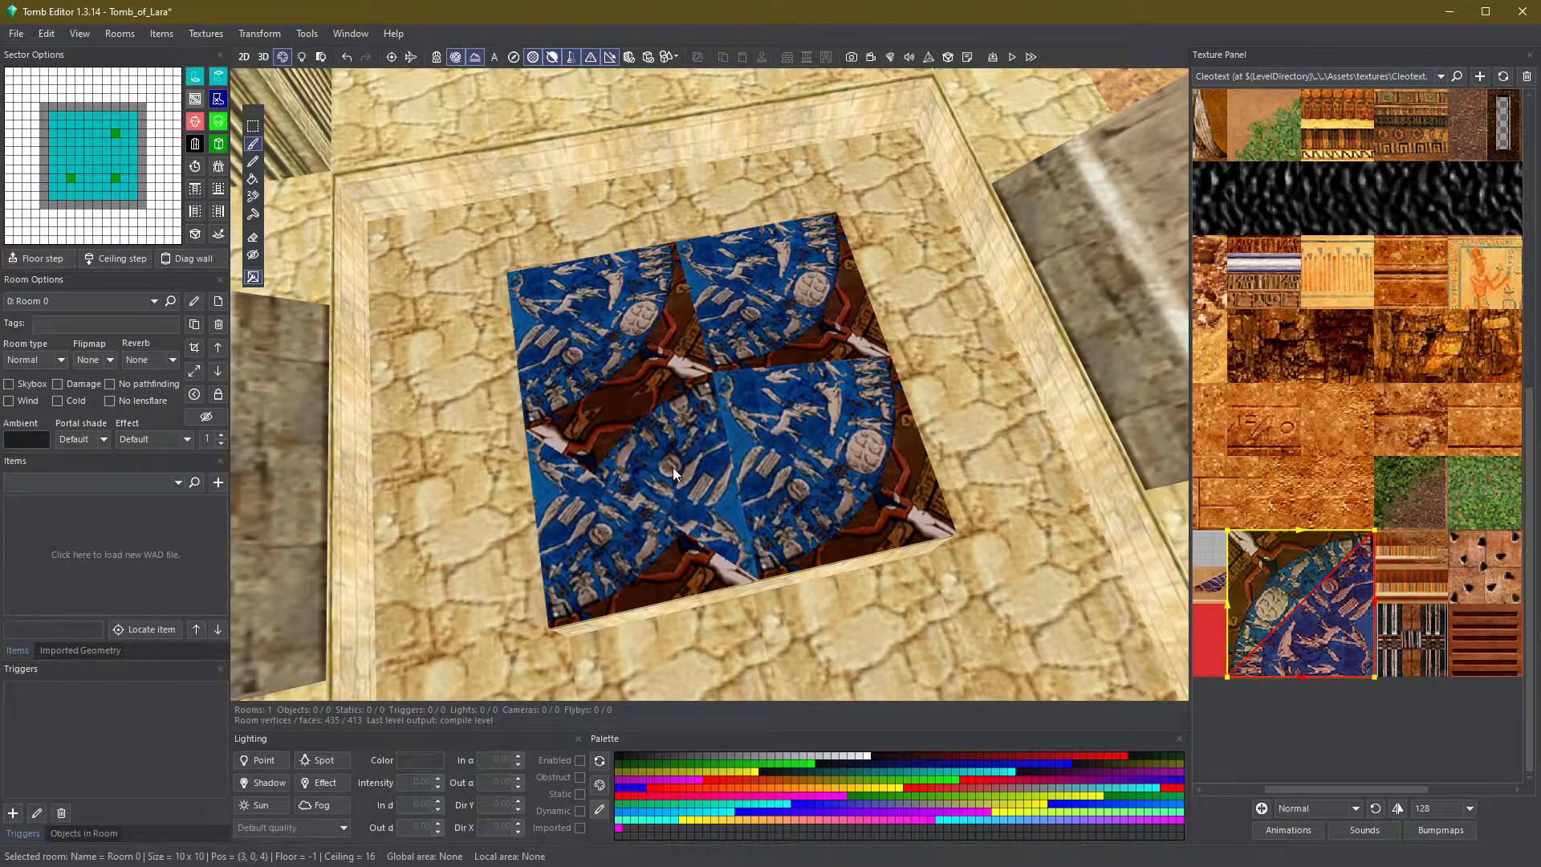
pyautogui.press('-')
pyautogui.click(674, 469)
pyautogui.press('-')
pyautogui.click(673, 469)
pyautogui.press('-')
pyautogui.click(674, 469)
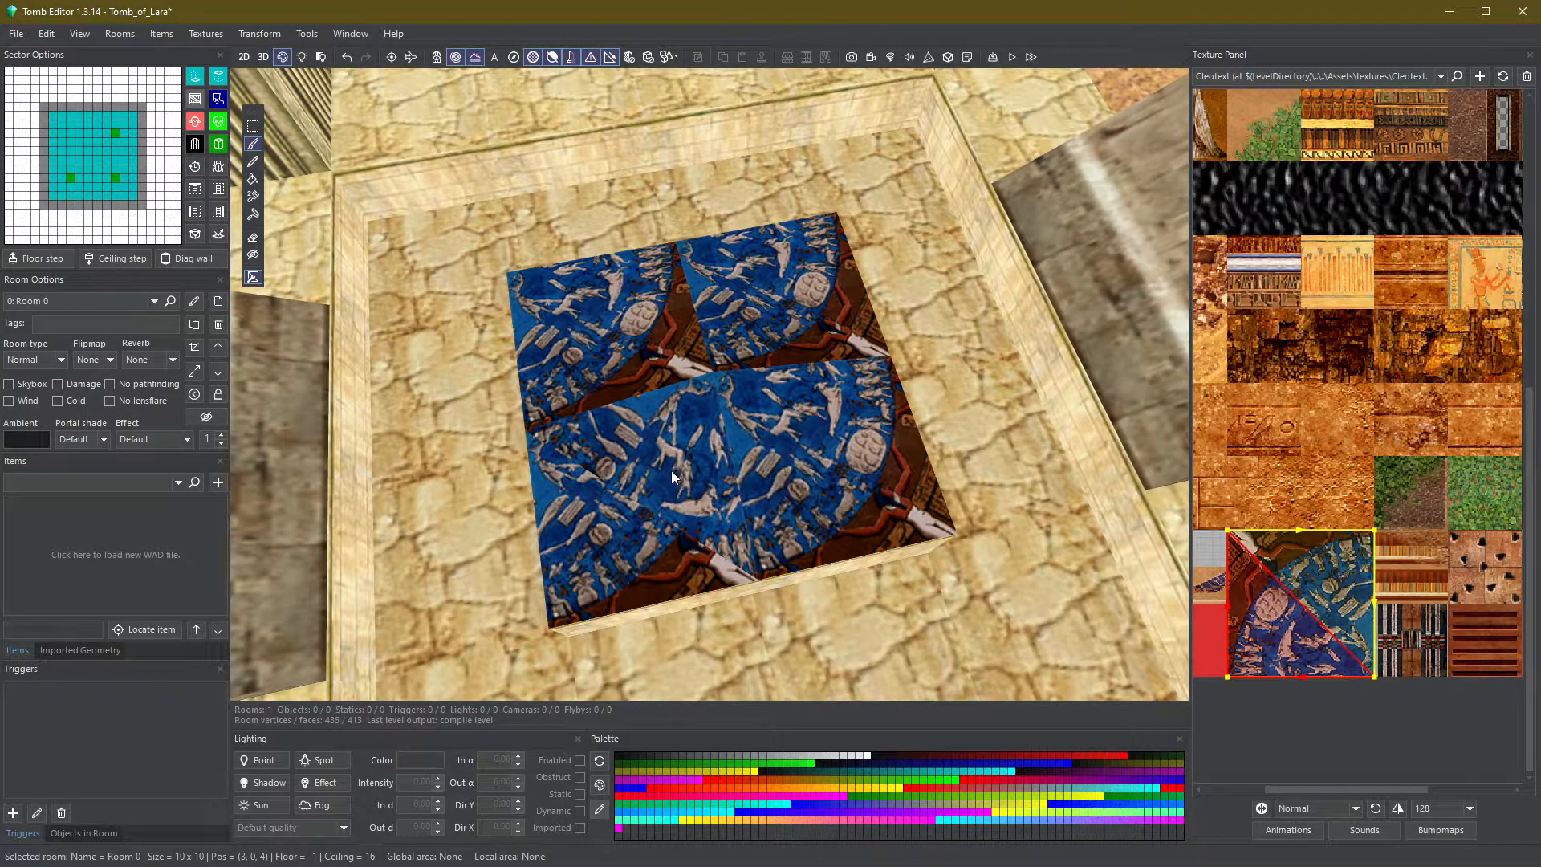
# - Rotate the mosaic on the upper quadrants to complete the circular design on the block top
pyautogui.click(639, 536)
pyautogui.click(630, 349)
pyautogui.click(586, 310)
pyautogui.press('-')
pyautogui.click(587, 310)
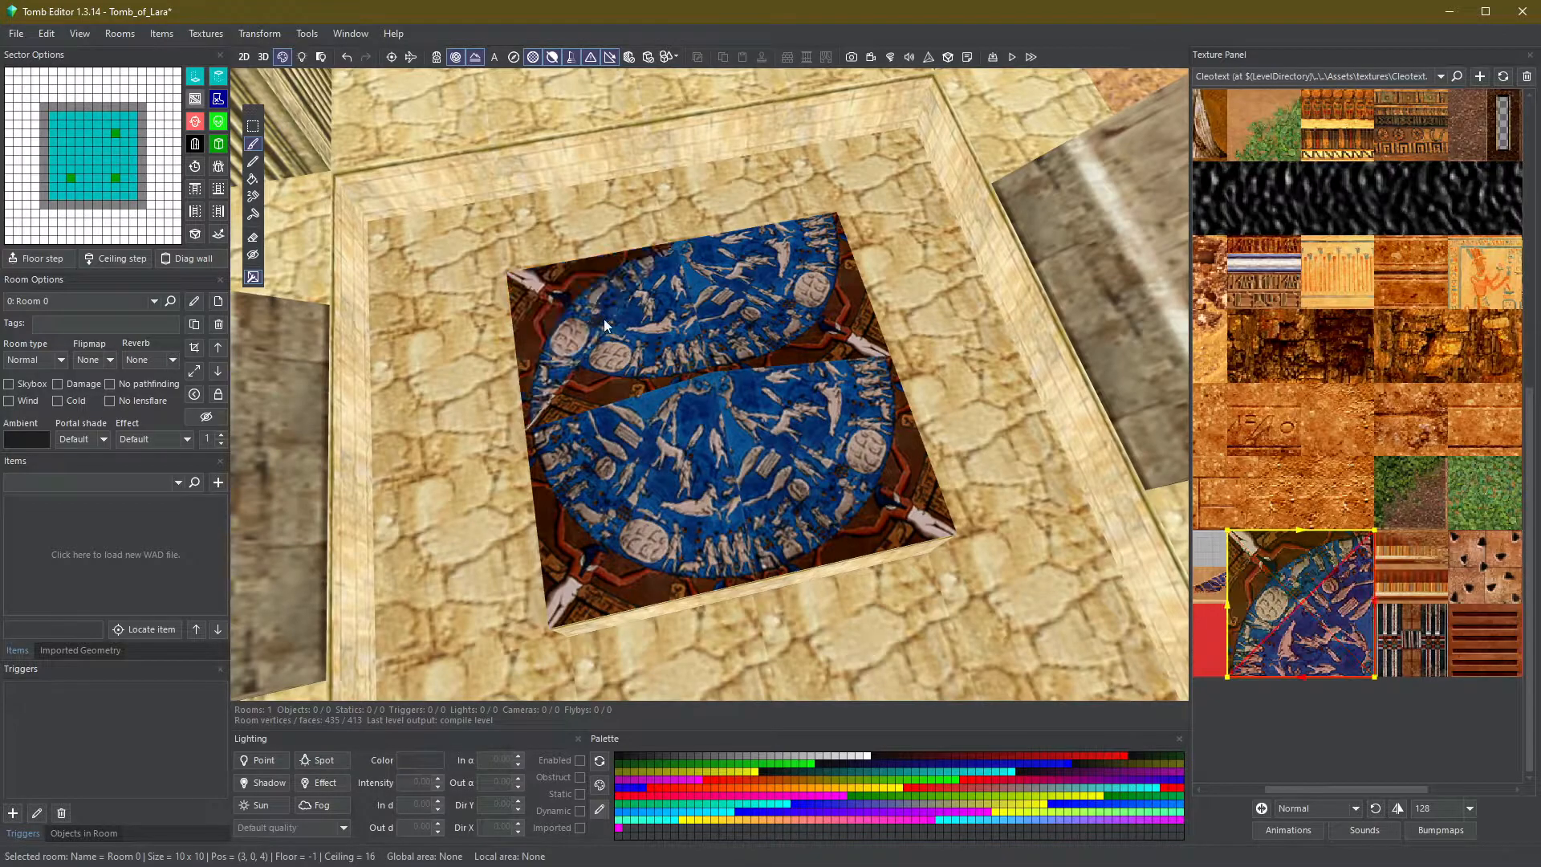
pyautogui.click(634, 329)
pyautogui.press('-')
pyautogui.click(753, 335)
pyautogui.click(797, 273)
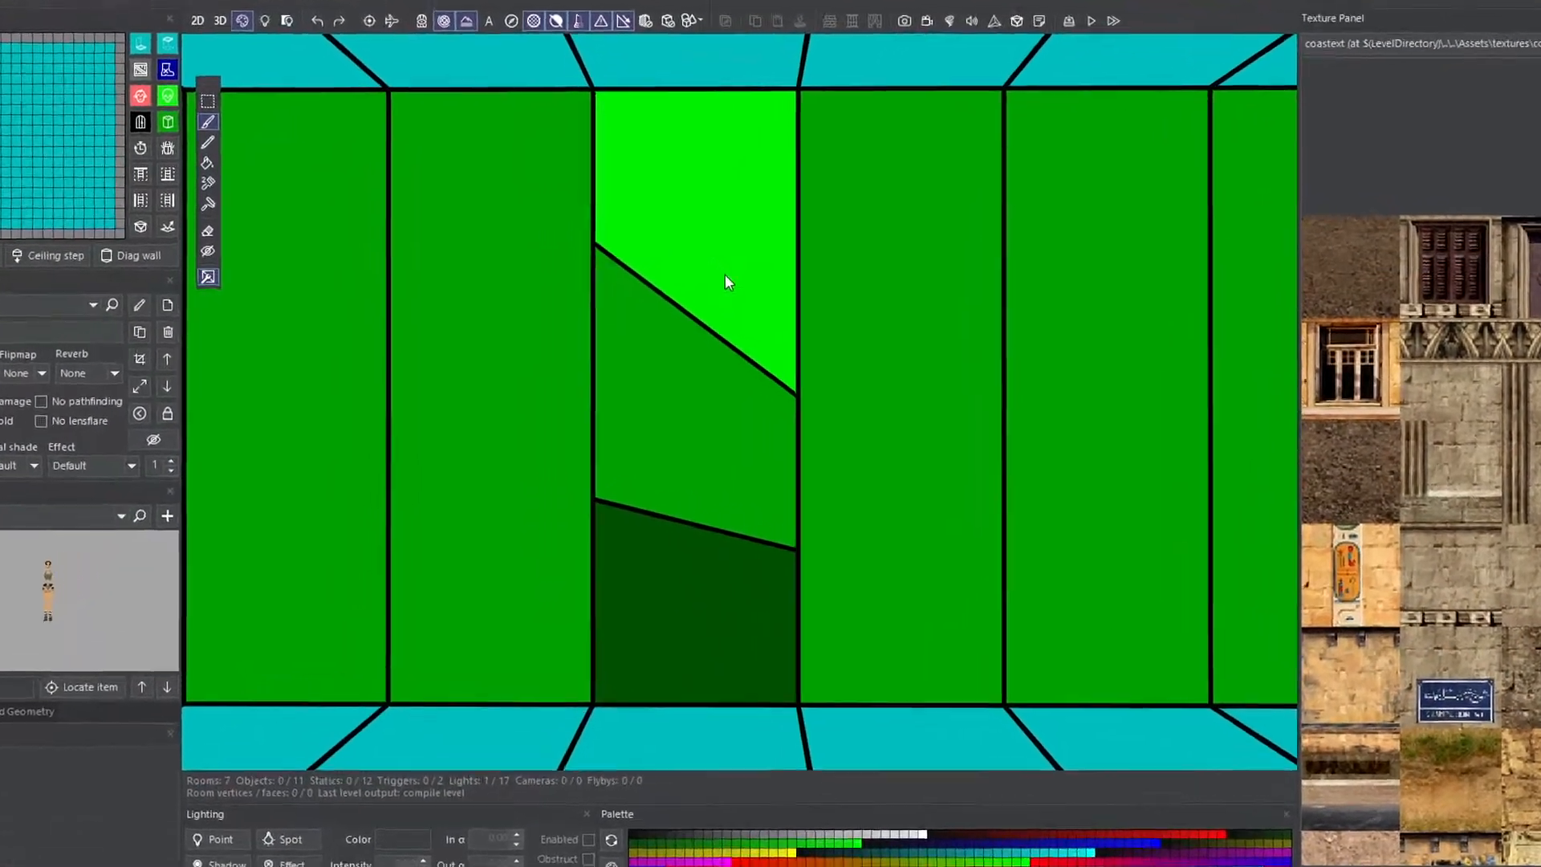
# - Paint the medusa relief texture onto the stacked faces of a wall pillar
pyautogui.click(694, 293)
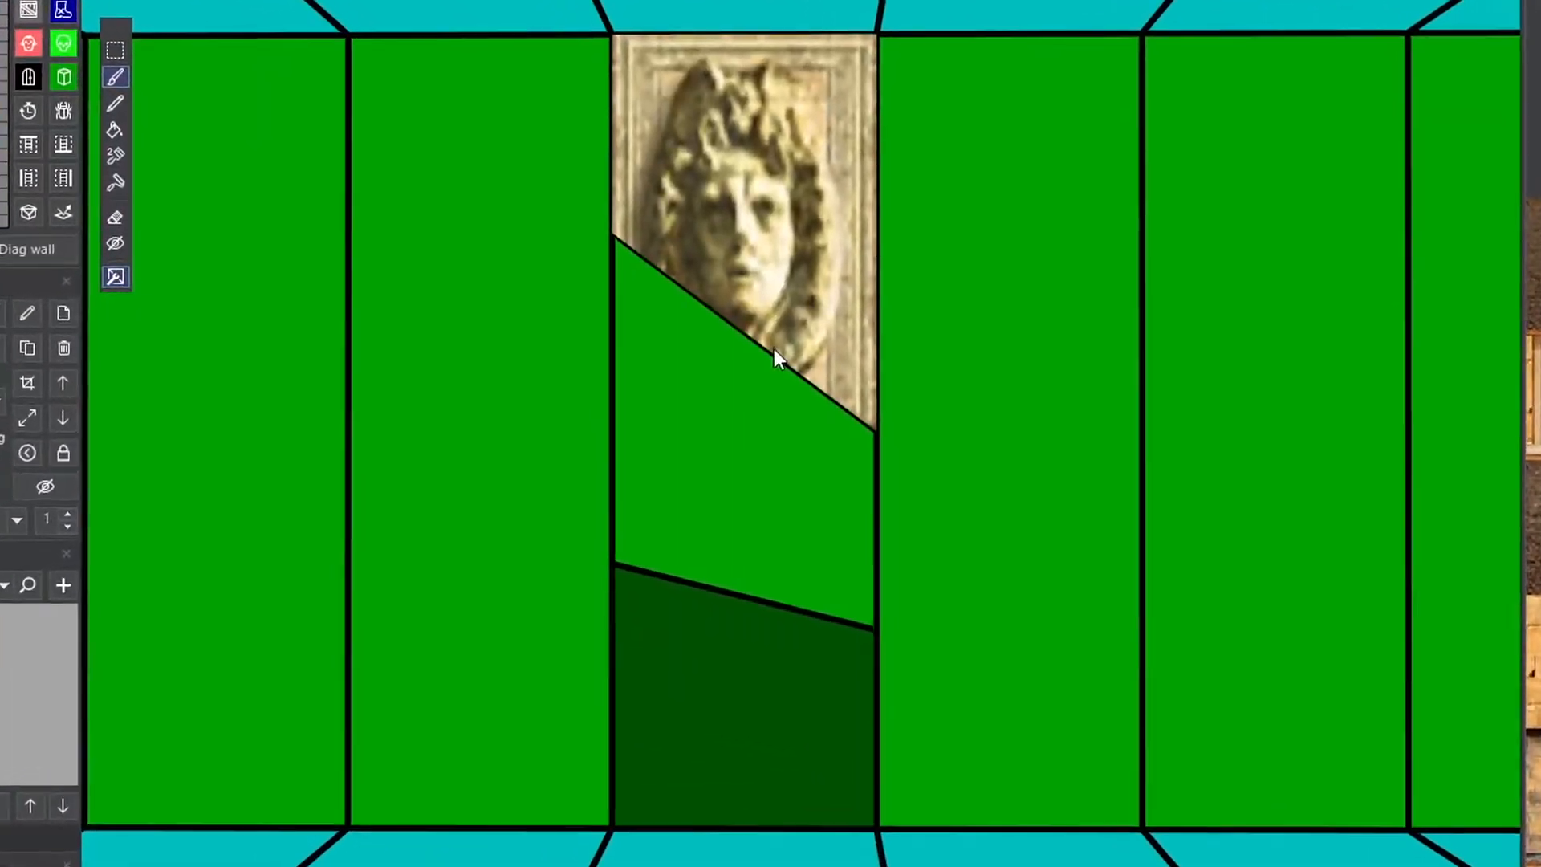
pyautogui.click(687, 373)
pyautogui.click(695, 562)
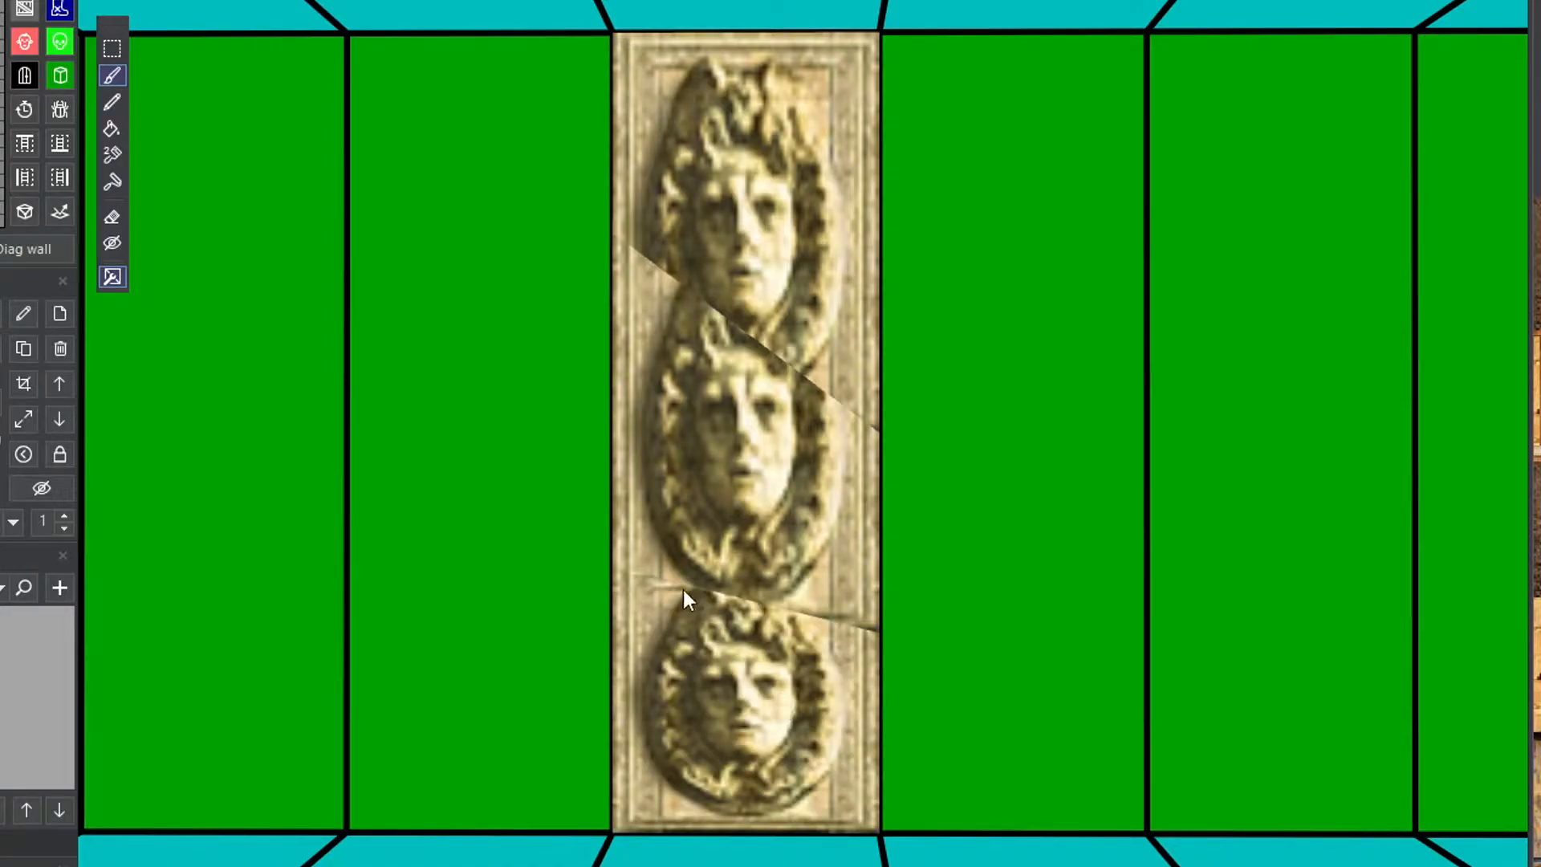
pyautogui.click(112, 278)
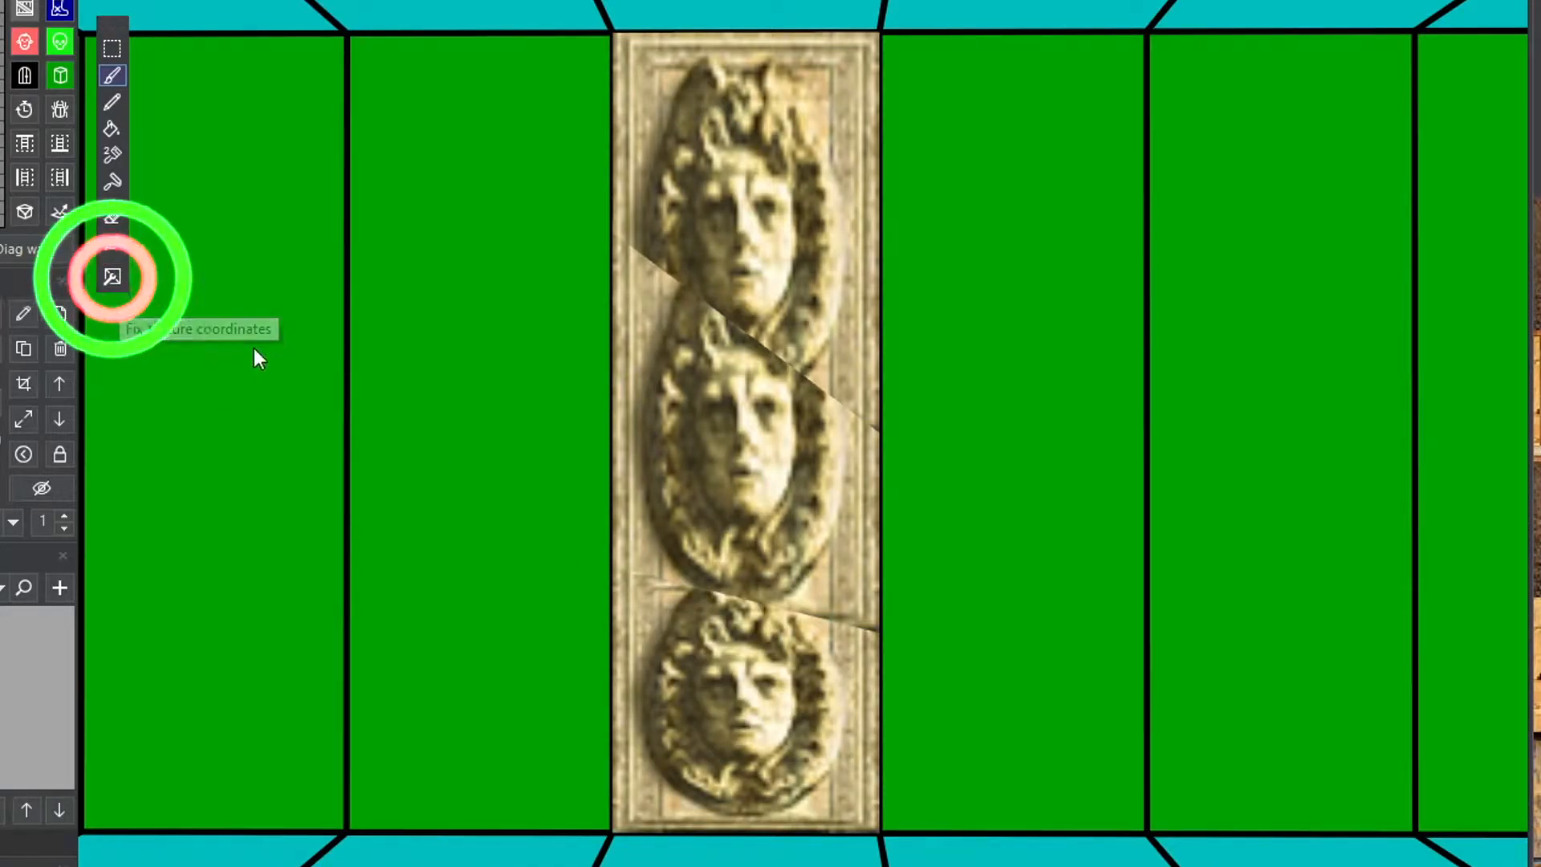
pyautogui.click(727, 220)
pyautogui.click(726, 411)
pyautogui.click(808, 777)
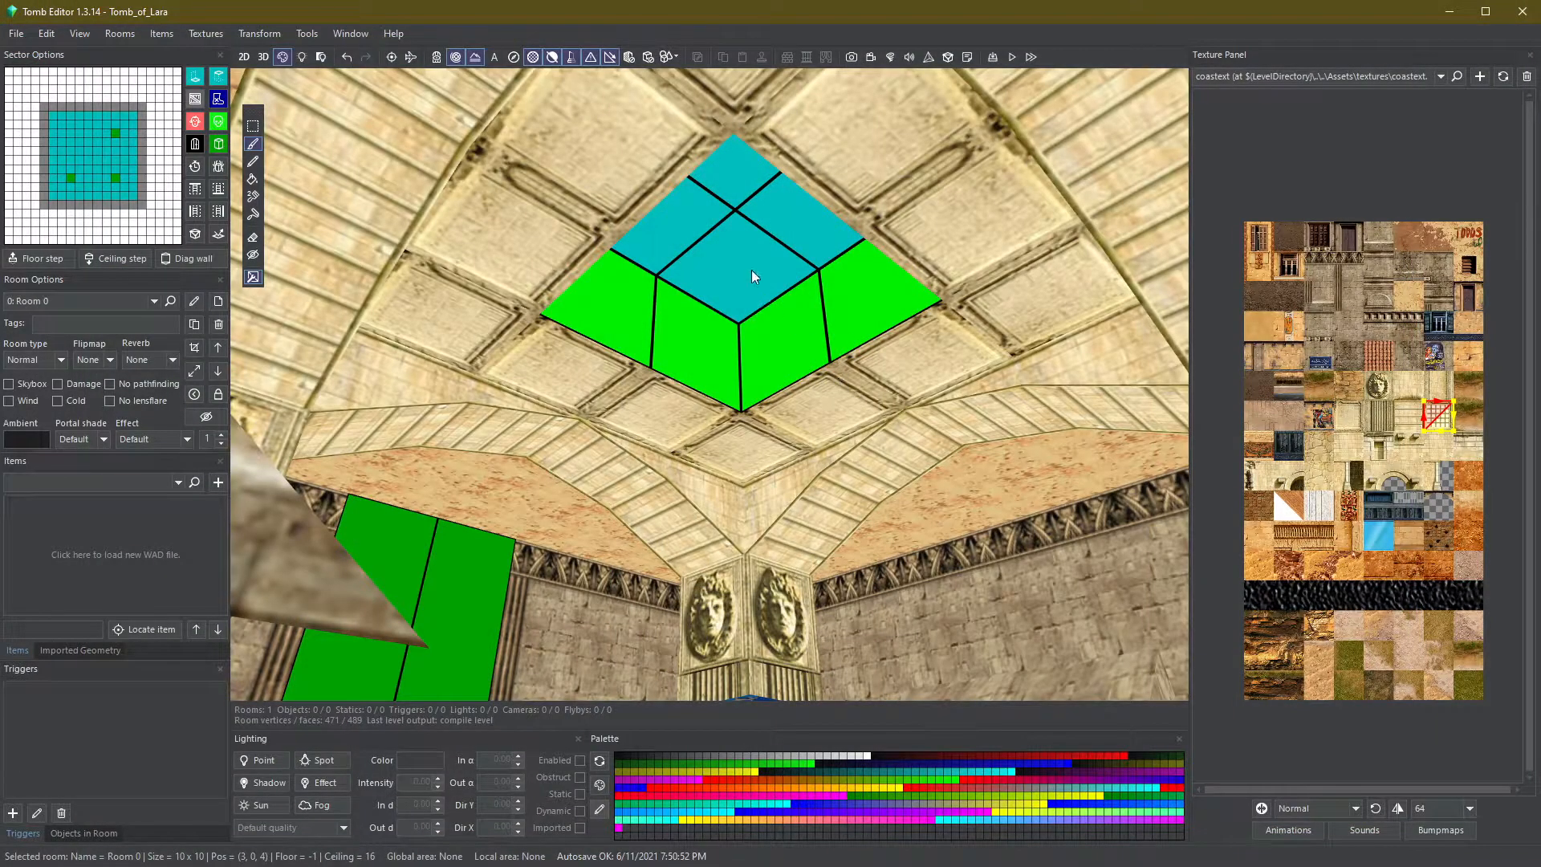
# - Select the ceiling sectors around the skylight and adjust their ceiling heights
pyautogui.moveTo(752, 270)
pyautogui.mouseDown()
pyautogui.moveTo(771, 239)
pyautogui.moveTo(696, 219)
pyautogui.mouseUp()
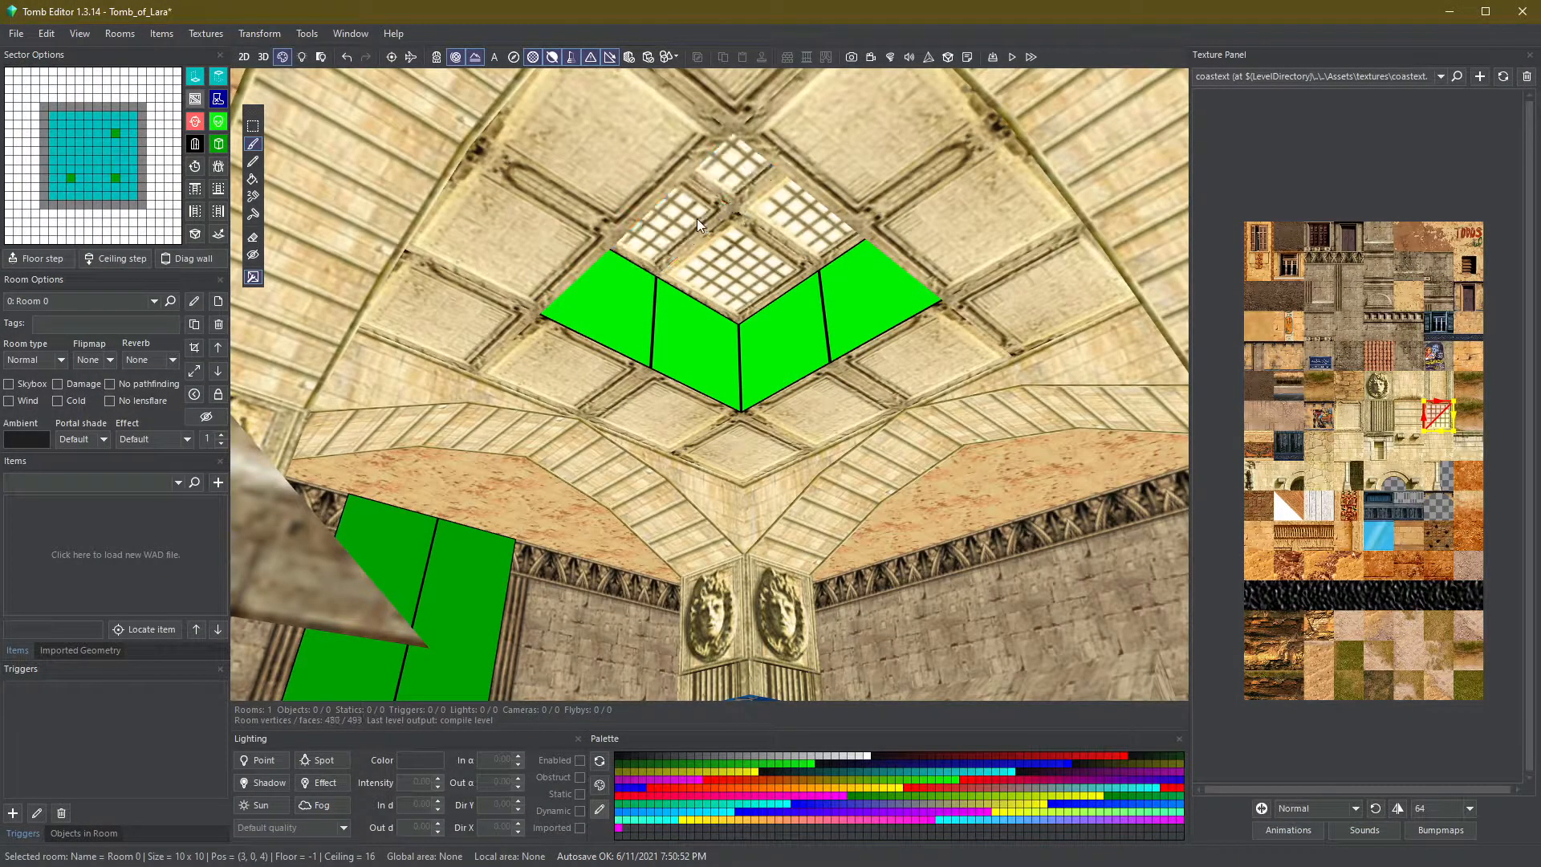
pyautogui.press('F2')
pyautogui.moveTo(795, 234); pyautogui.dragTo(700, 229)
pyautogui.press('s')
pyautogui.press('s')
pyautogui.press('s')
pyautogui.press('Escape')
pyautogui.moveTo(803, 275); pyautogui.dragTo(683, 274)
pyautogui.press('w')
pyautogui.press('Escape')
pyautogui.press('F3')
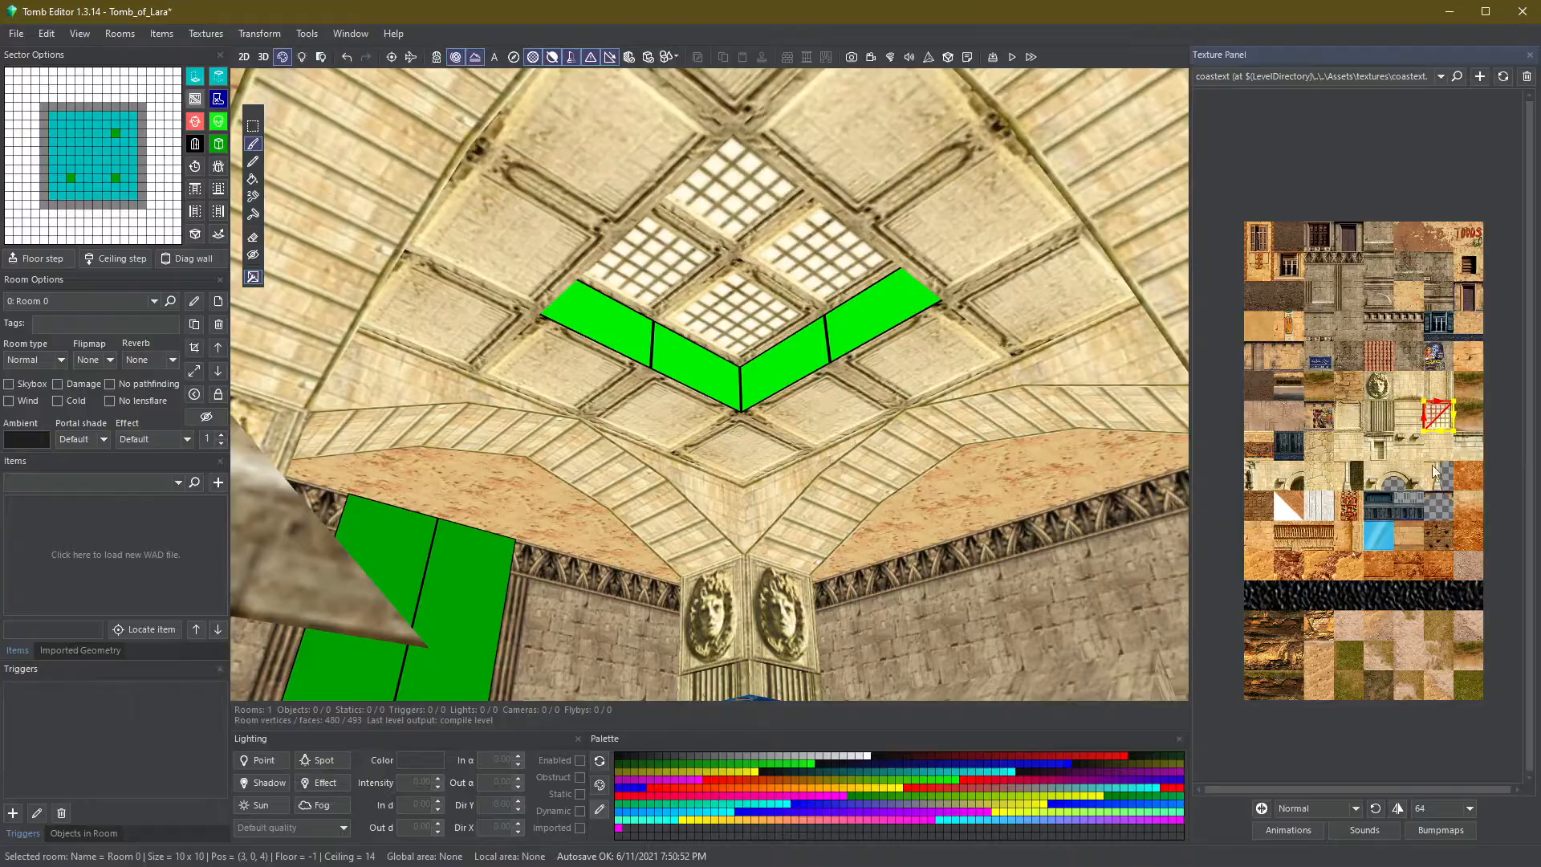
pyautogui.scroll(2, 1441, 293)
pyautogui.scroll(1, 1308, 521)
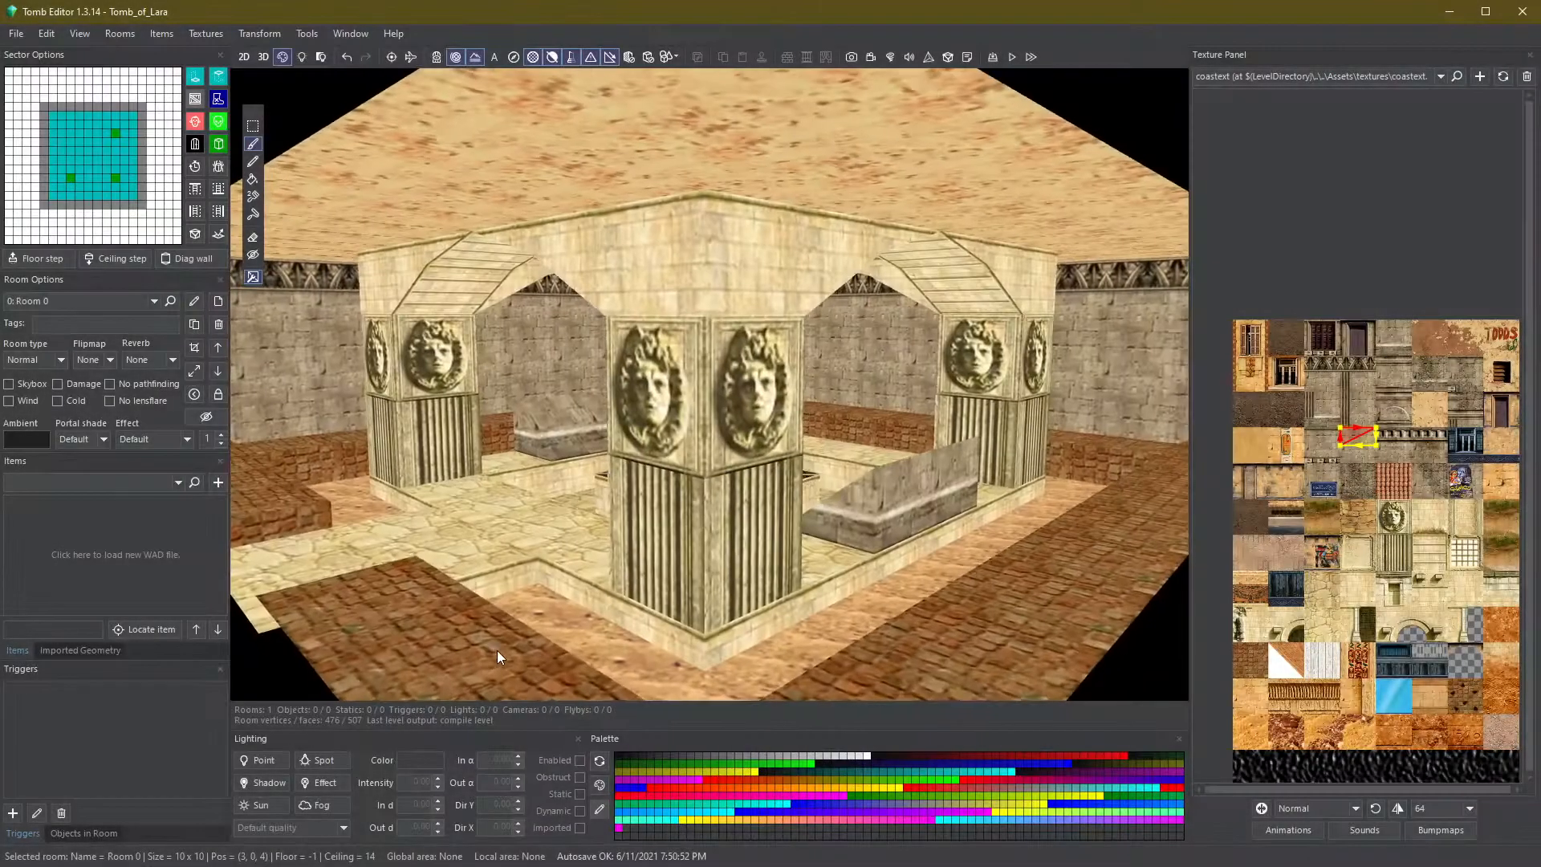
pyautogui.moveTo(498, 651); pyautogui.dragTo(833, 627, button='right')
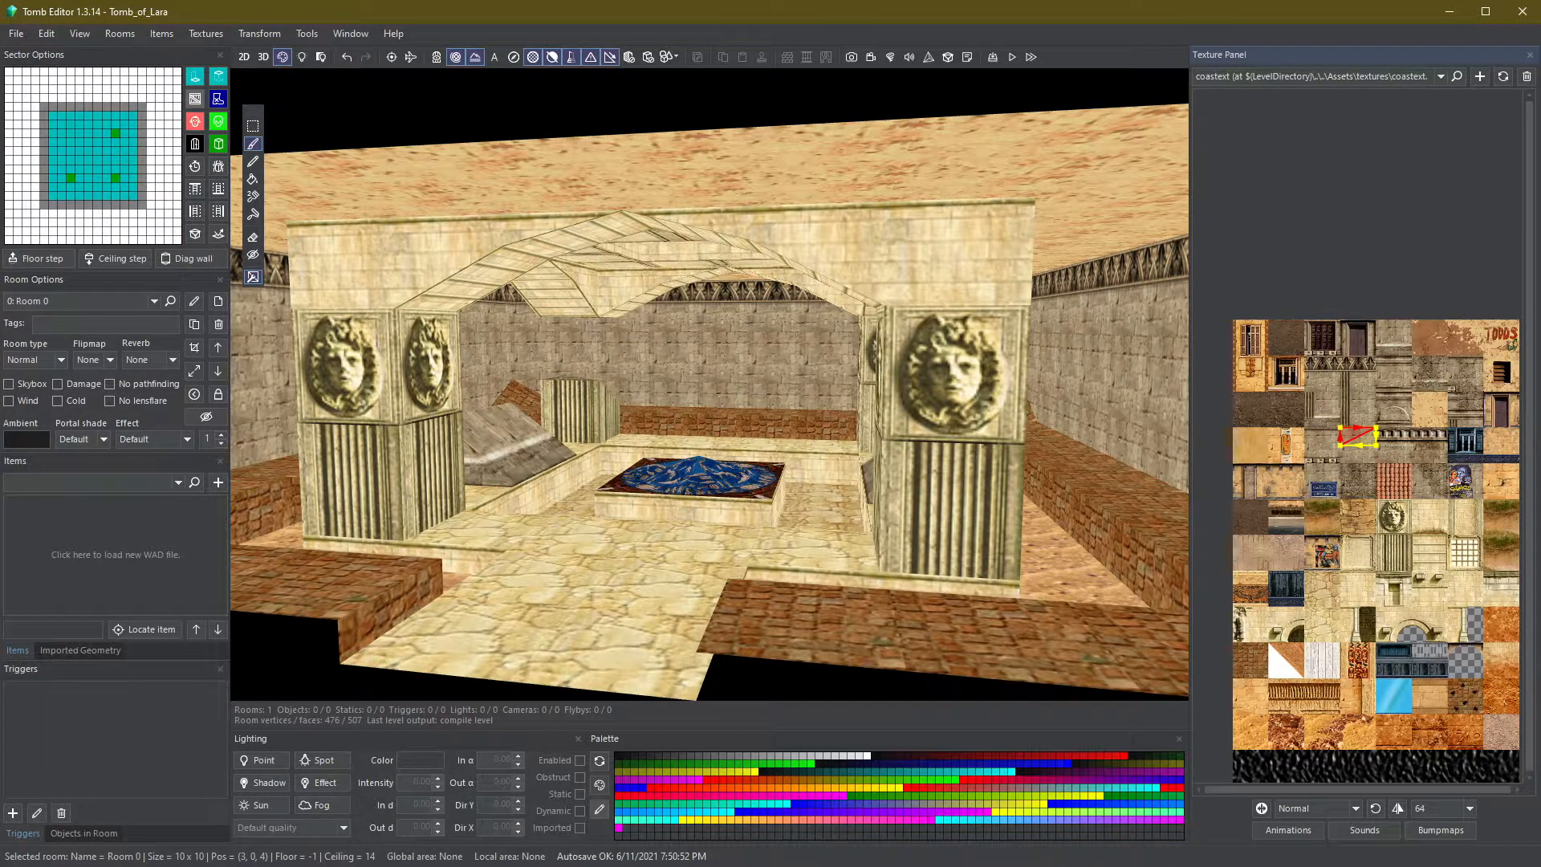
# - Switch to lighting view and set the room's ambient colour to a dark grey-blue (Red 22, Green 27, Blue 31)
pyautogui.click(302, 56)
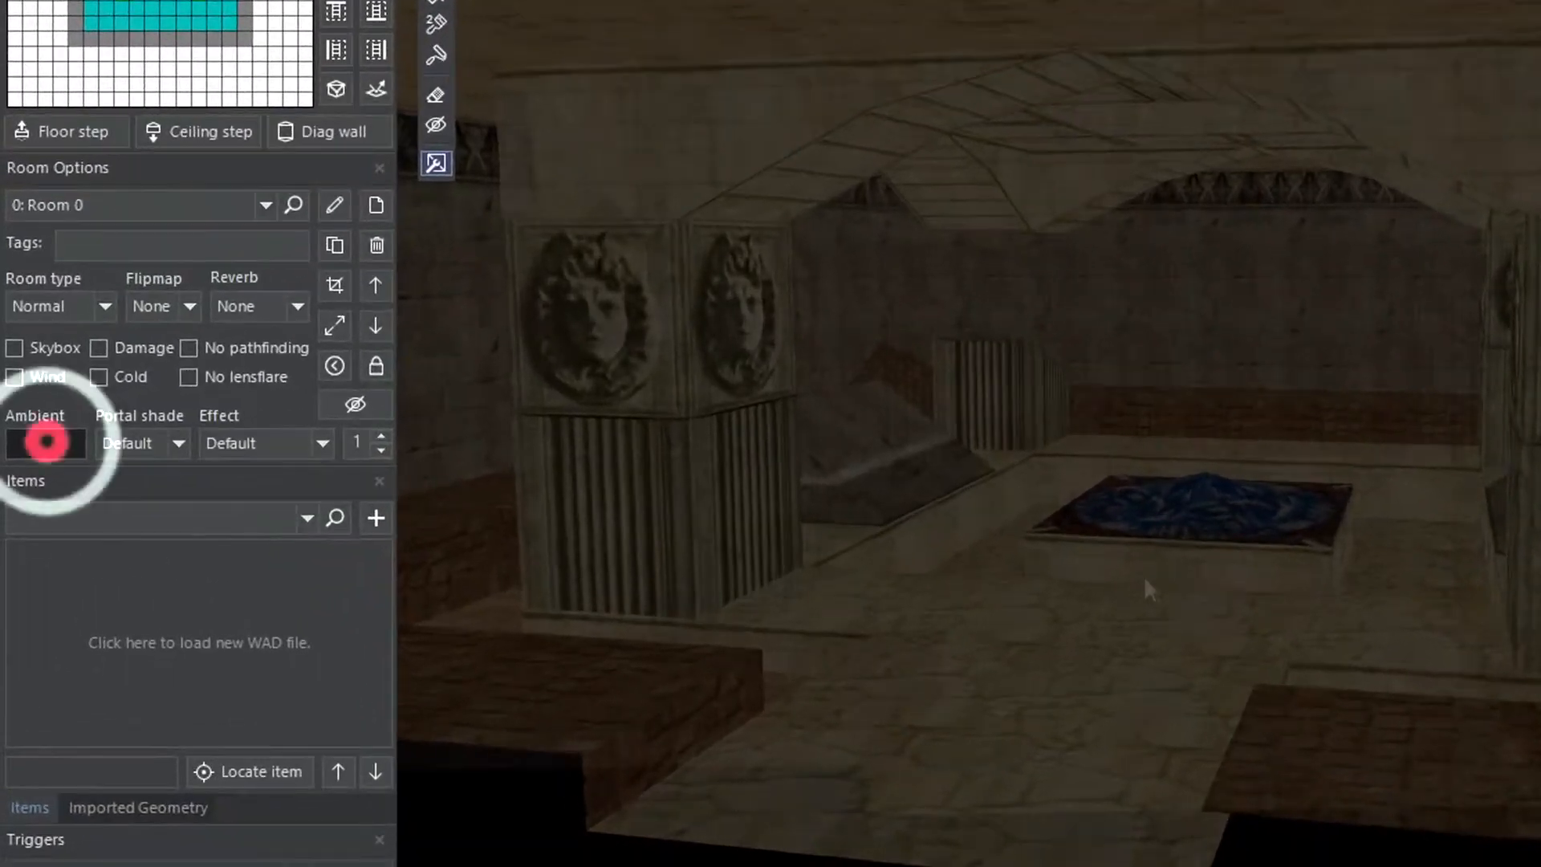
pyautogui.click(31, 442)
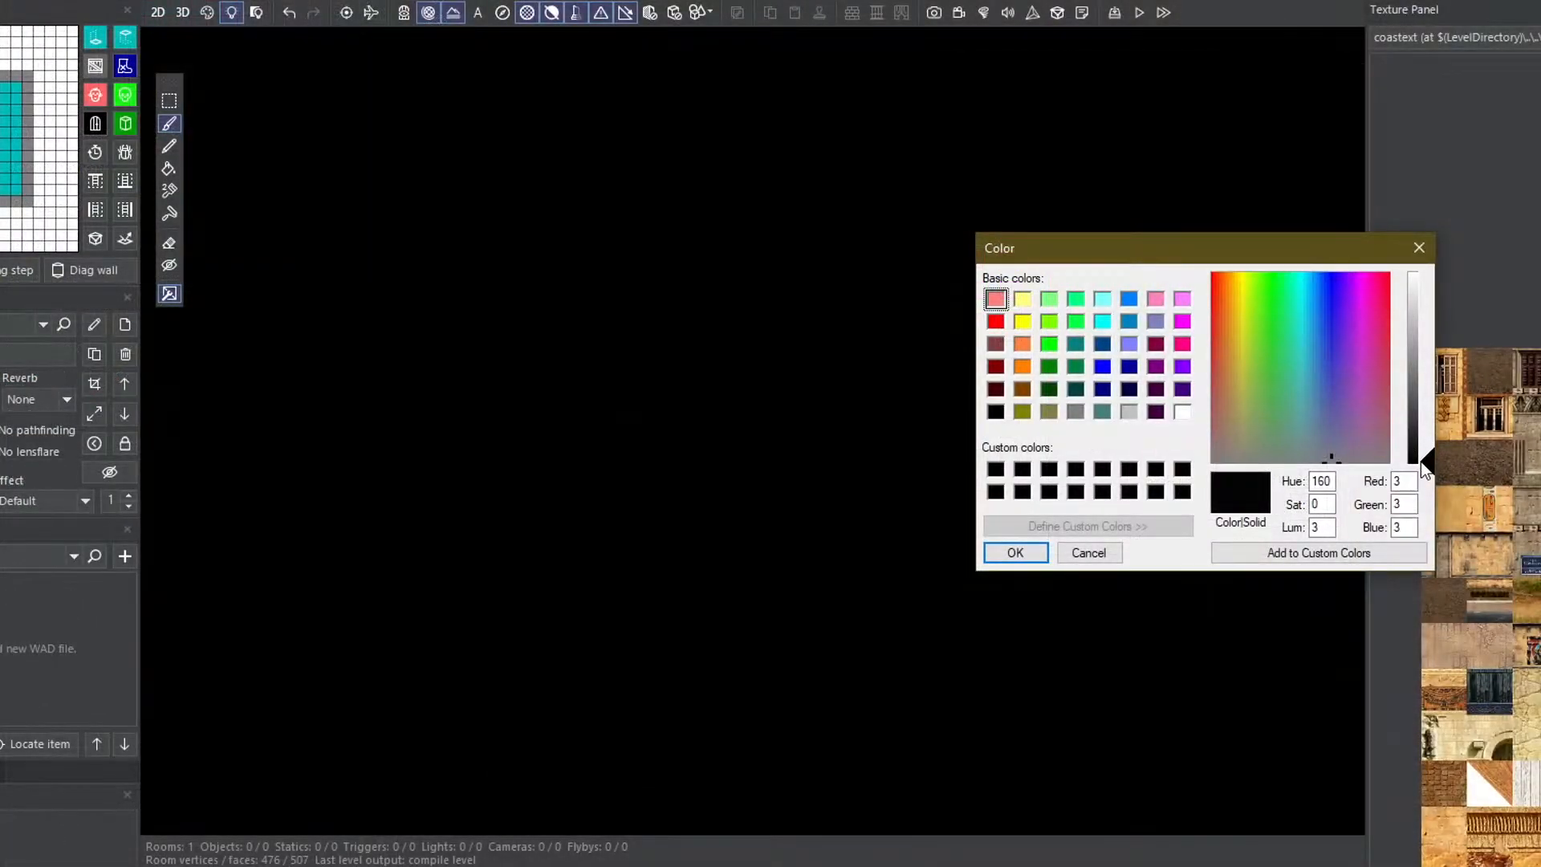
pyautogui.moveTo(1421, 461)
pyautogui.mouseDown()
pyautogui.moveTo(1422, 289)
pyautogui.moveTo(1425, 431)
pyautogui.mouseUp()
pyautogui.moveTo(1331, 431)
pyautogui.mouseDown()
pyautogui.moveTo(1312, 405)
pyautogui.moveTo(1317, 431)
pyautogui.mouseUp()
pyautogui.click(1420, 441)
pyautogui.click(1421, 445)
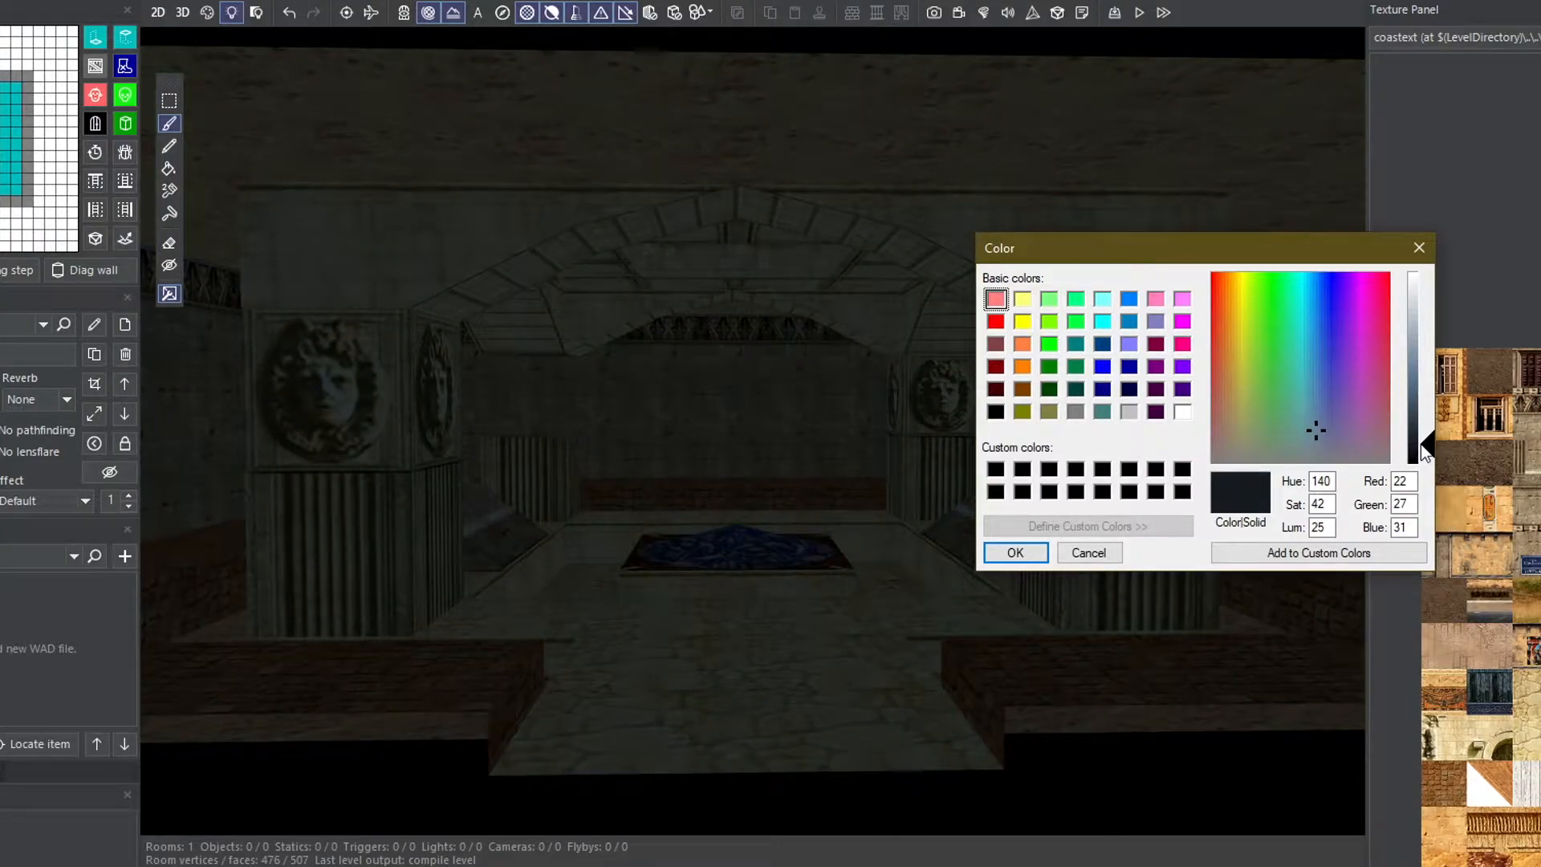
pyautogui.click(1016, 553)
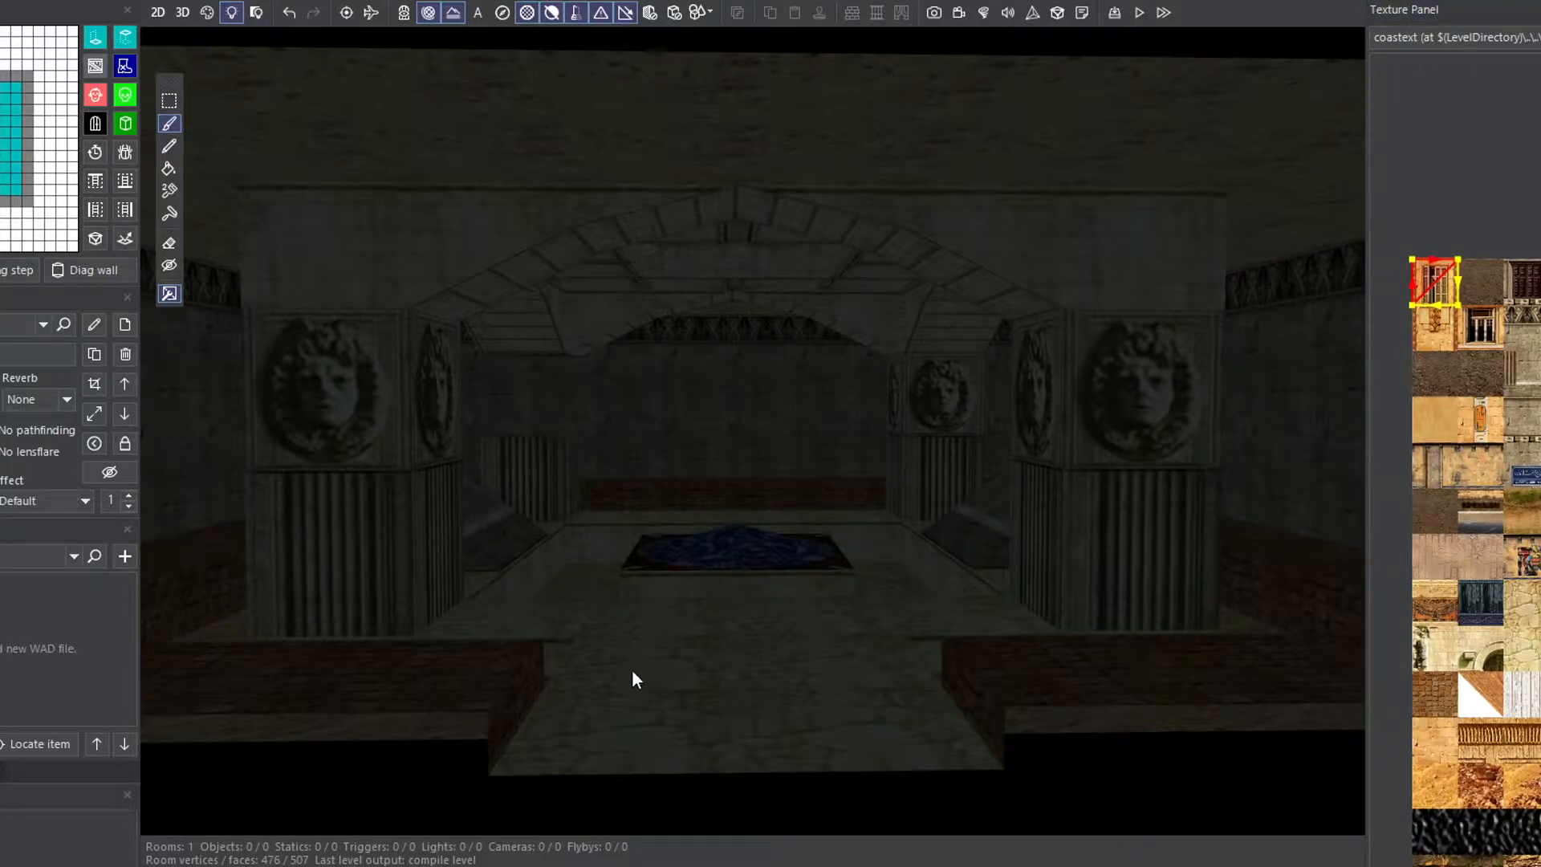
# - Add a point light on the central floor block and raise it about 5 clicks above the floor
pyautogui.moveTo(437, 787); pyautogui.dragTo(1067, 833, button='right')
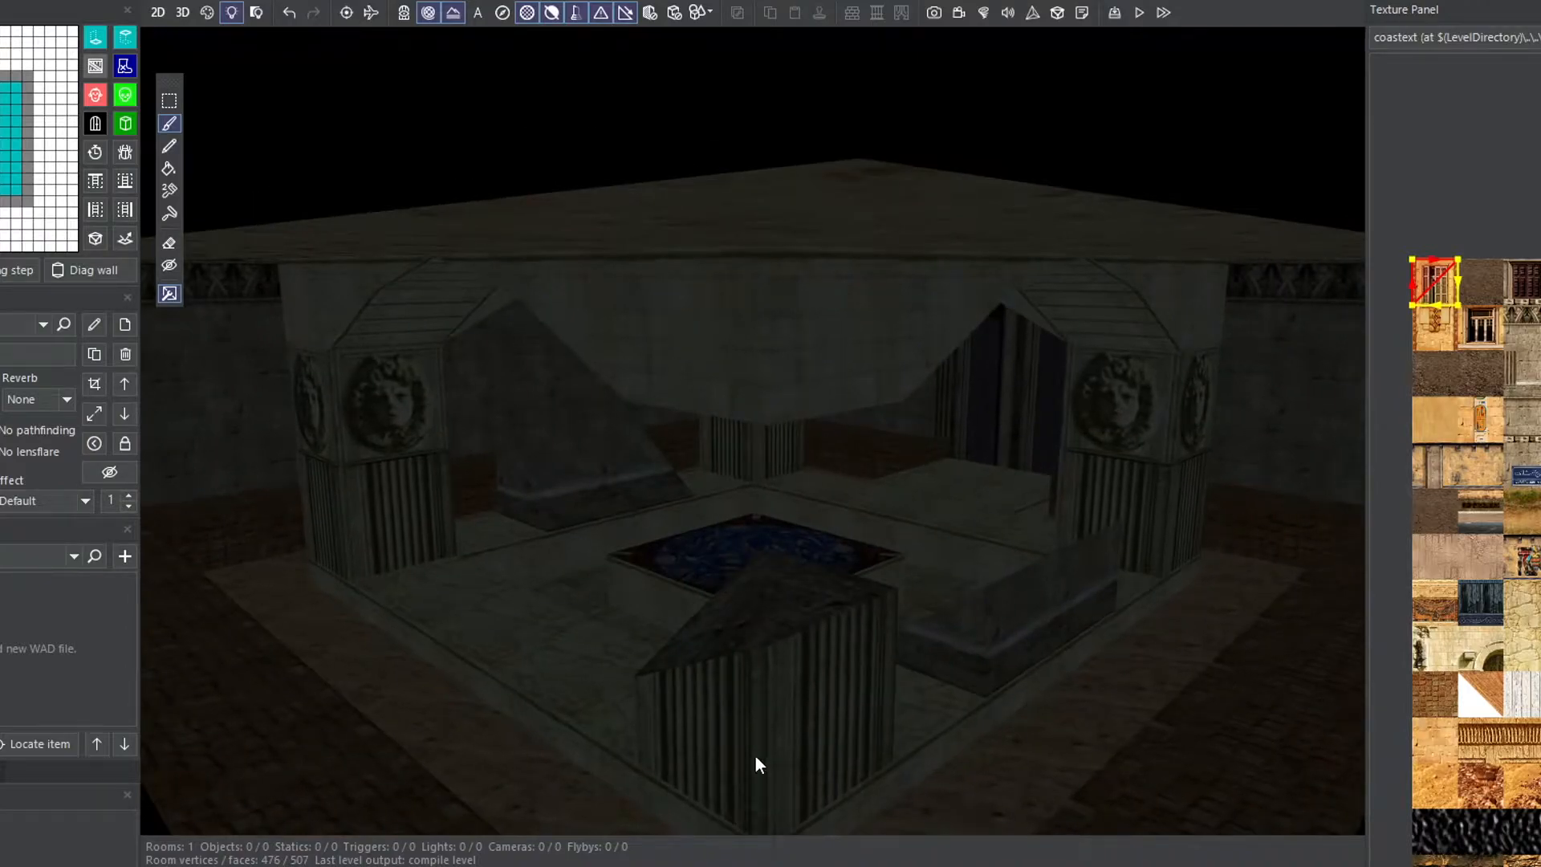
pyautogui.moveTo(757, 760); pyautogui.dragTo(936, 721, button='right')
pyautogui.scroll(3, 837, 728)
pyautogui.scroll(-4, 679, 712)
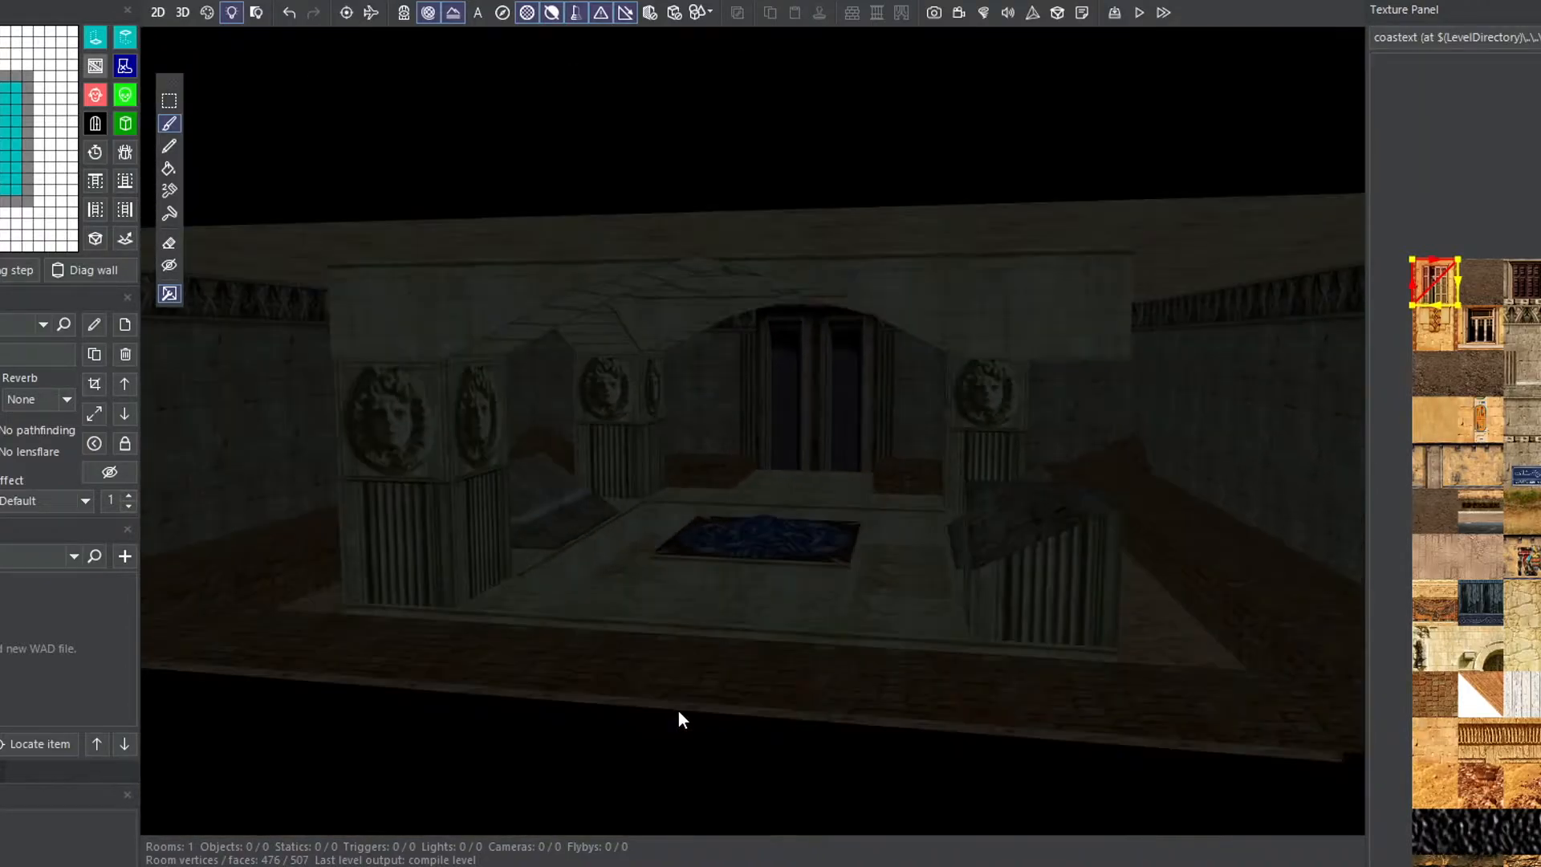
pyautogui.scroll(3, 677, 710)
pyautogui.moveTo(687, 709); pyautogui.dragTo(704, 614, button='right')
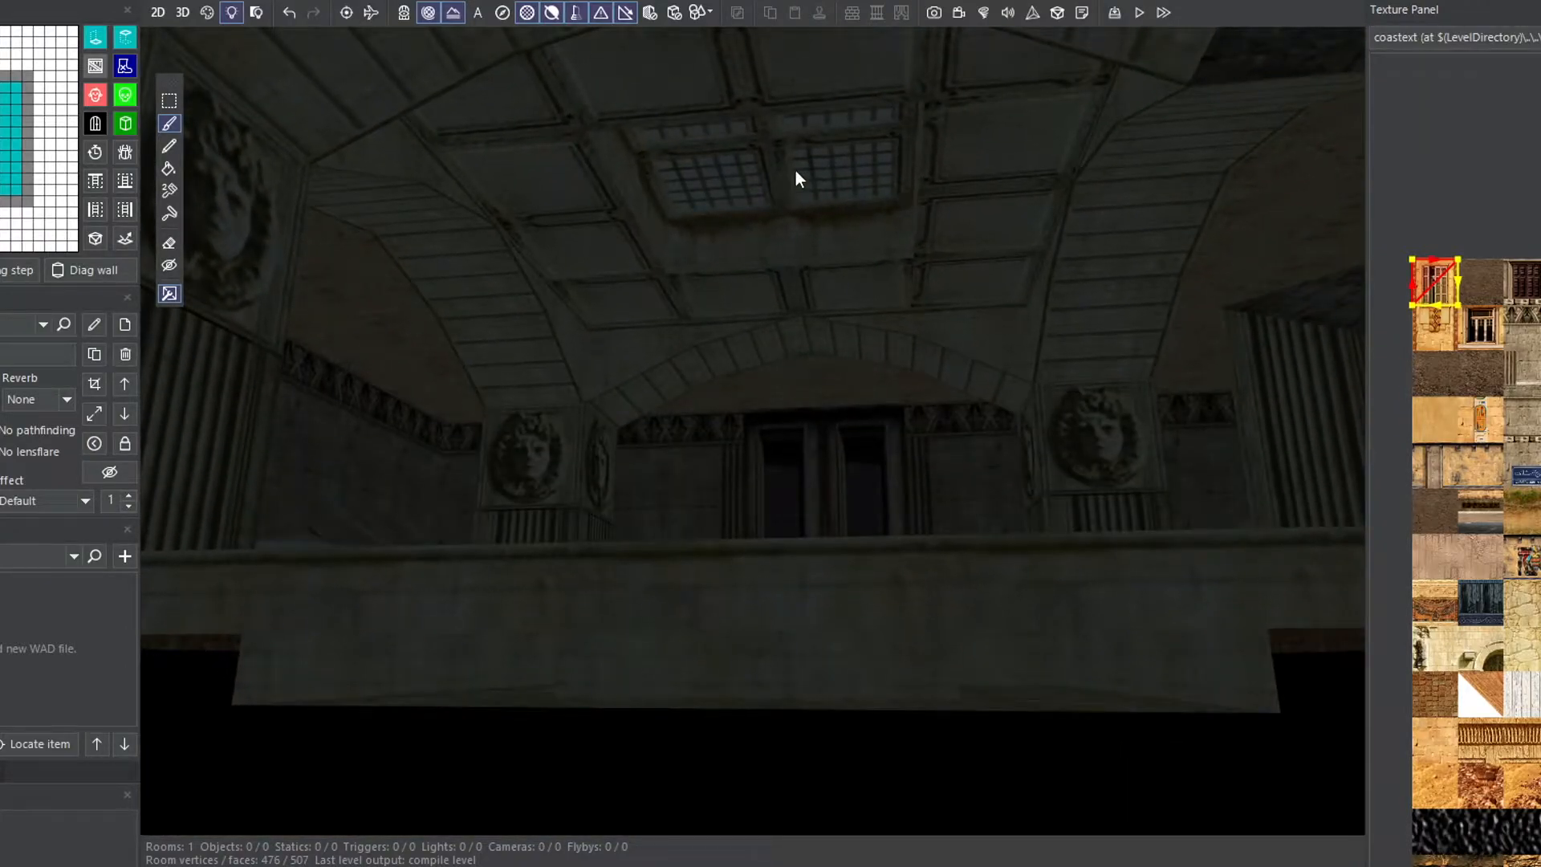
pyautogui.moveTo(758, 305); pyautogui.dragTo(754, 406, button='right')
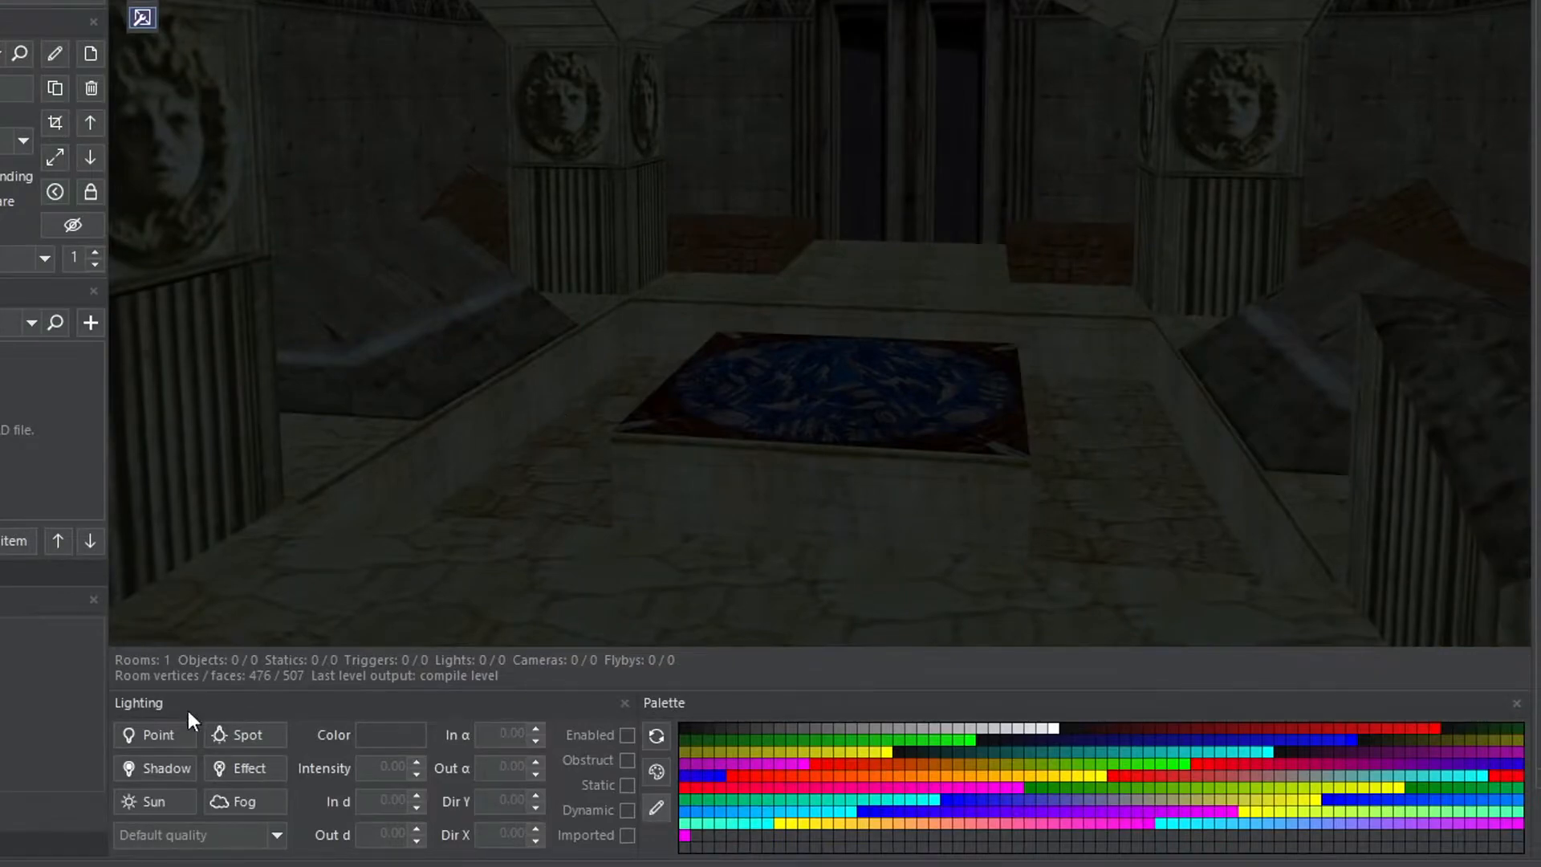
pyautogui.click(161, 735)
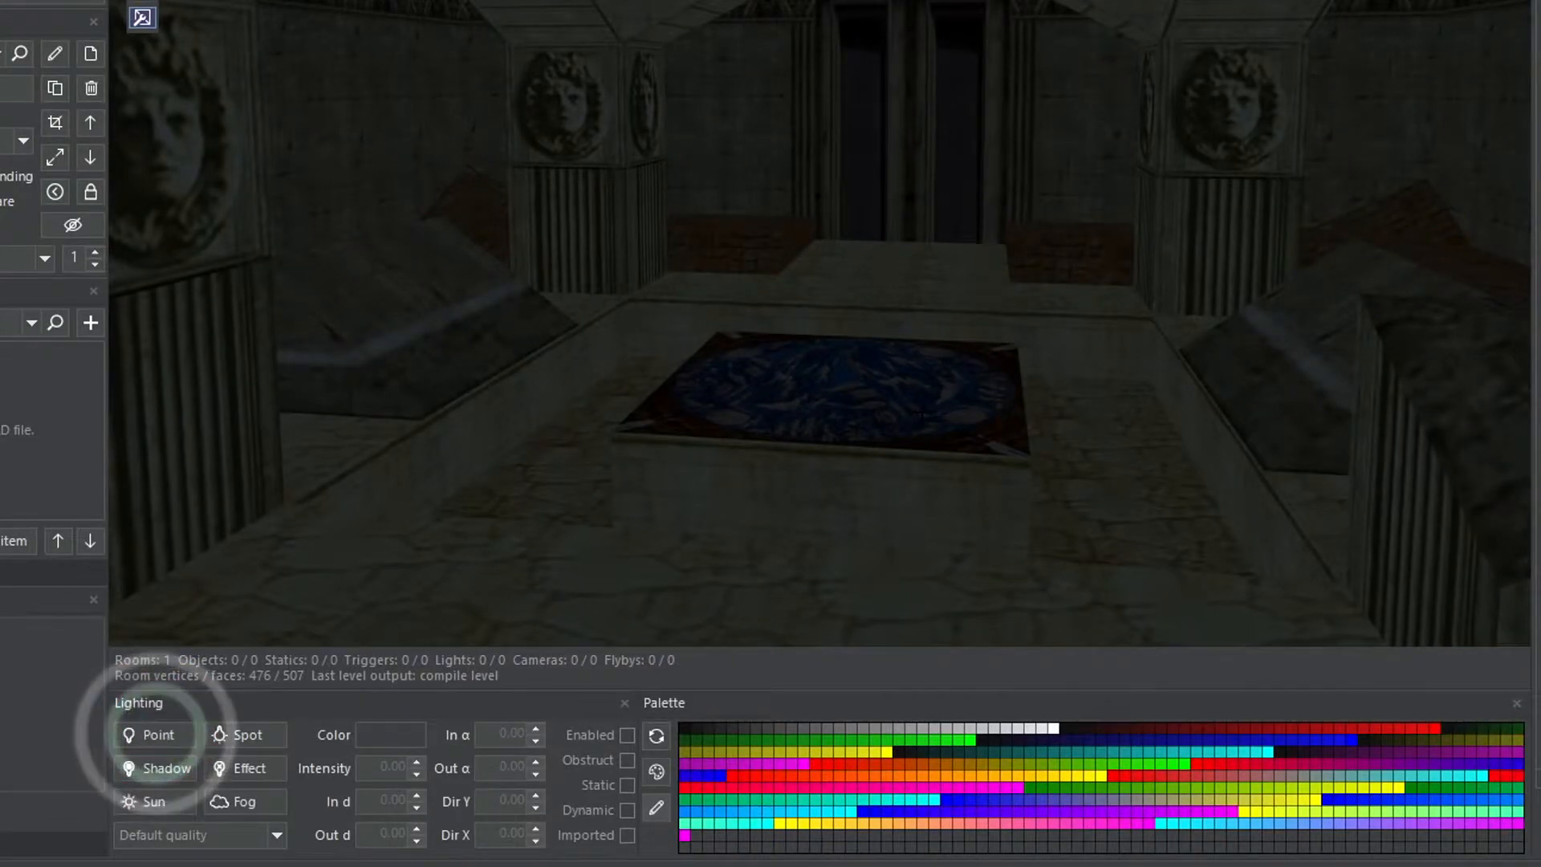
pyautogui.click(920, 414)
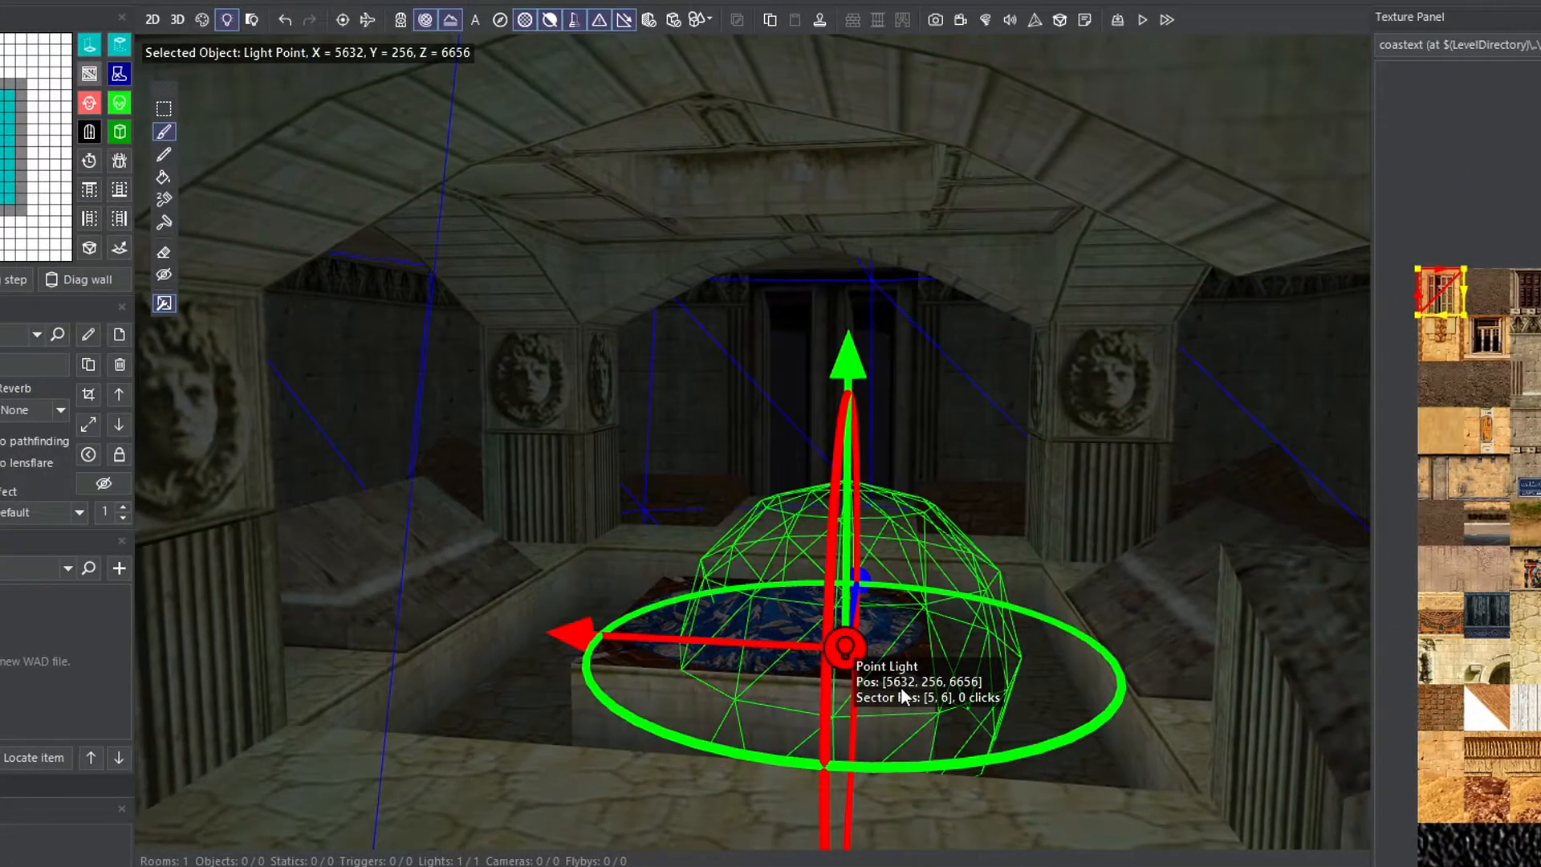
pyautogui.moveTo(855, 361); pyautogui.dragTo(845, 141)
pyautogui.press('pageup')
pyautogui.press('pageup')
pyautogui.press('pageup')
pyautogui.press('pagedown')
pyautogui.press('pagedown')
pyautogui.press('pagedown')
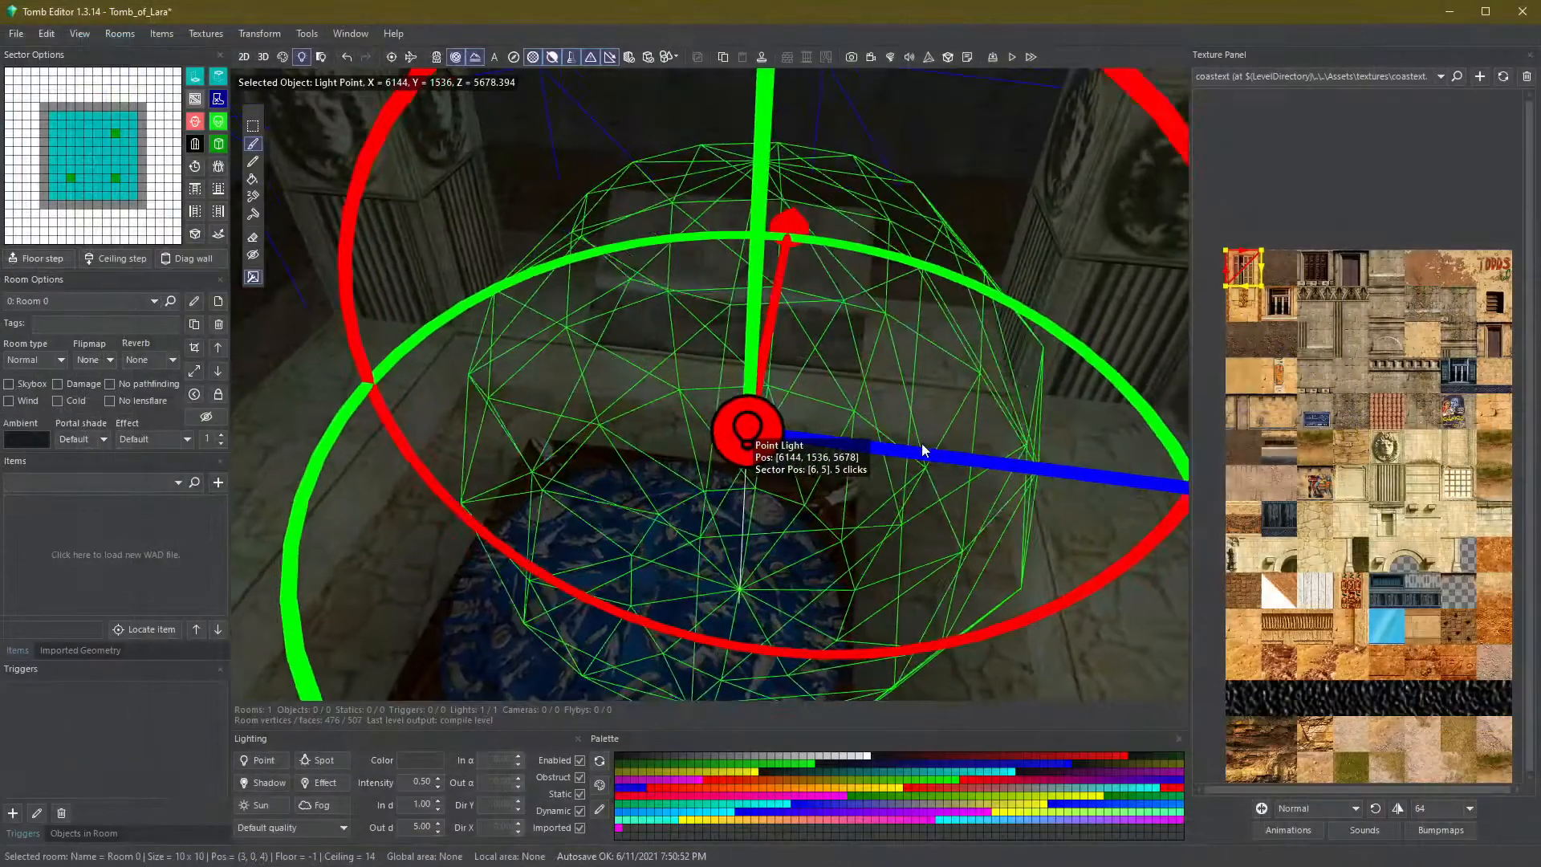
# - Move the point light to the room's centre sector and raise it higher toward the skylight
pyautogui.moveTo(923, 446); pyautogui.dragTo(942, 417, button='right')
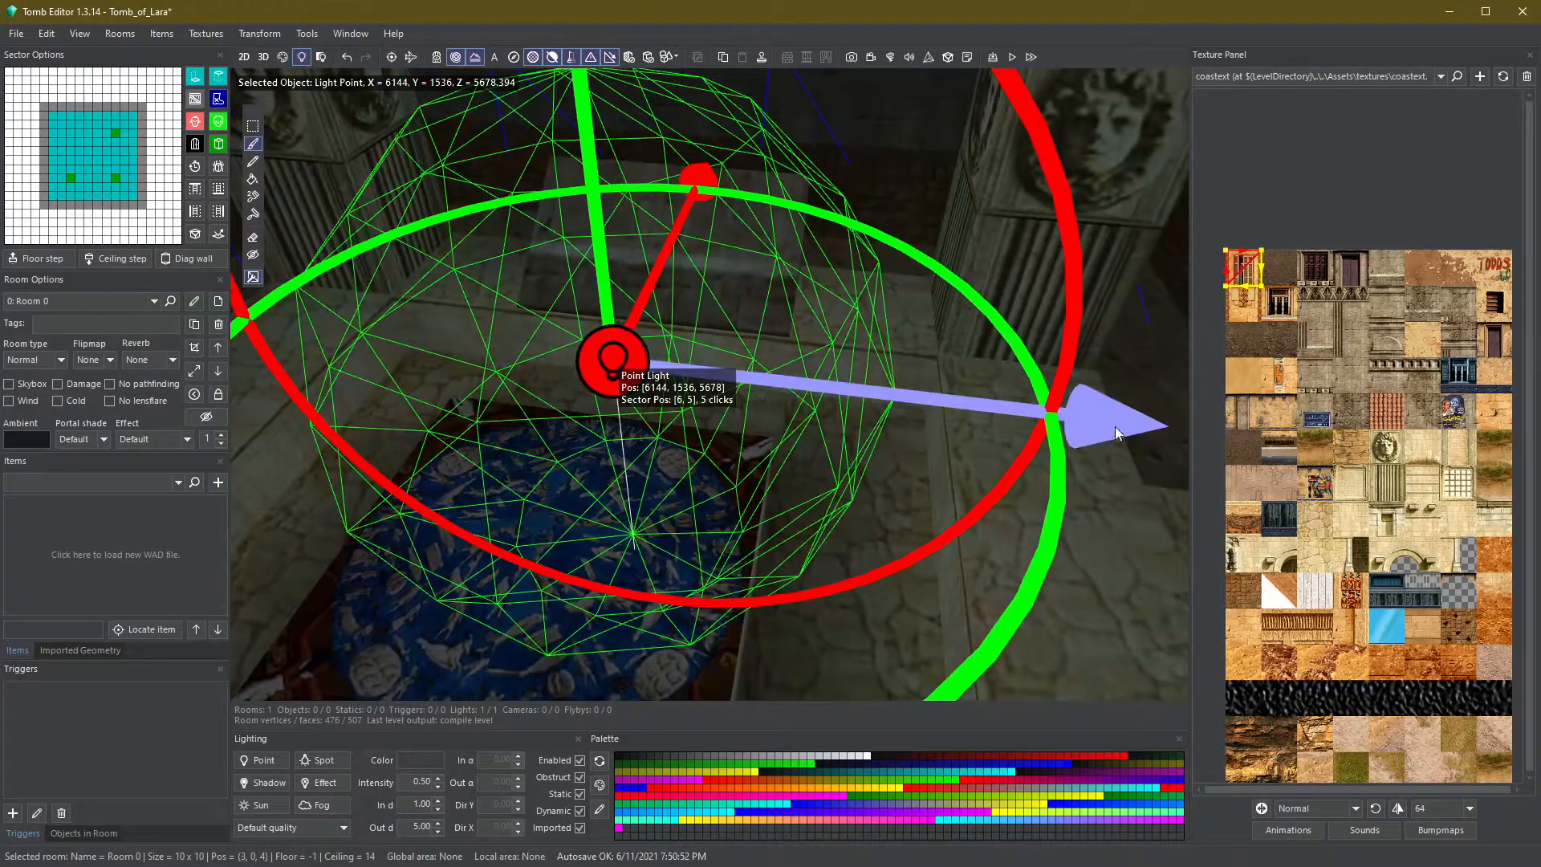
pyautogui.moveTo(1115, 425)
pyautogui.mouseDown()
pyautogui.moveTo(1024, 432)
pyautogui.moveTo(1095, 440)
pyautogui.mouseUp()
pyautogui.moveTo(1033, 437); pyautogui.dragTo(1074, 441)
pyautogui.moveTo(1057, 455); pyautogui.dragTo(988, 403, button='right')
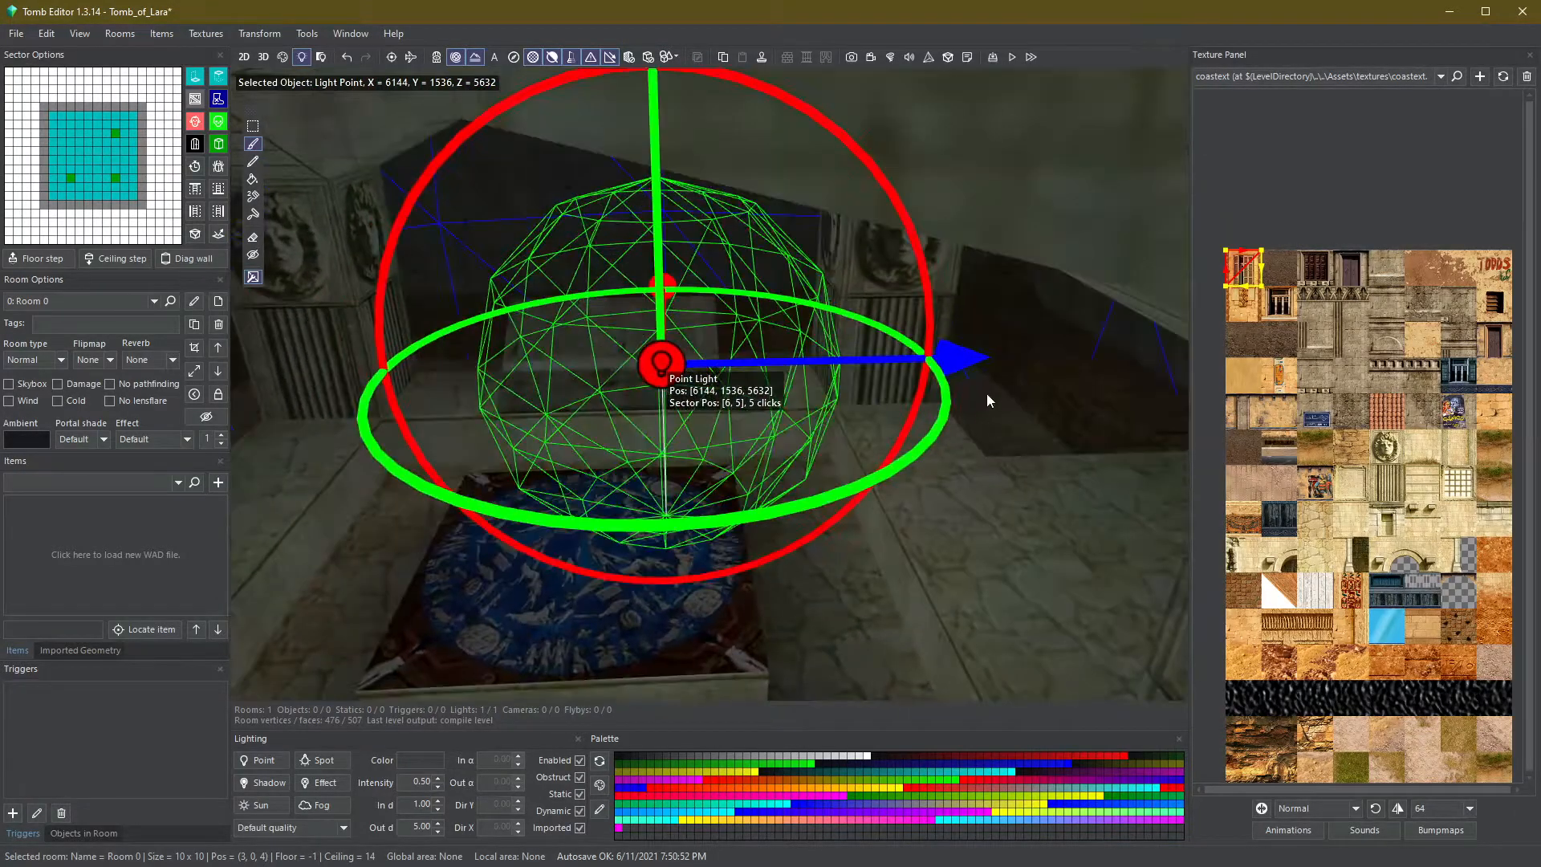
pyautogui.moveTo(920, 375); pyautogui.dragTo(819, 393)
pyautogui.moveTo(660, 488); pyautogui.dragTo(896, 536, button='right')
pyautogui.press('pageup')
pyautogui.press('pageup')
pyautogui.press('pageup')
pyautogui.press('pageup')
pyautogui.press('pageup')
pyautogui.press('pageup')
pyautogui.press('pageup')
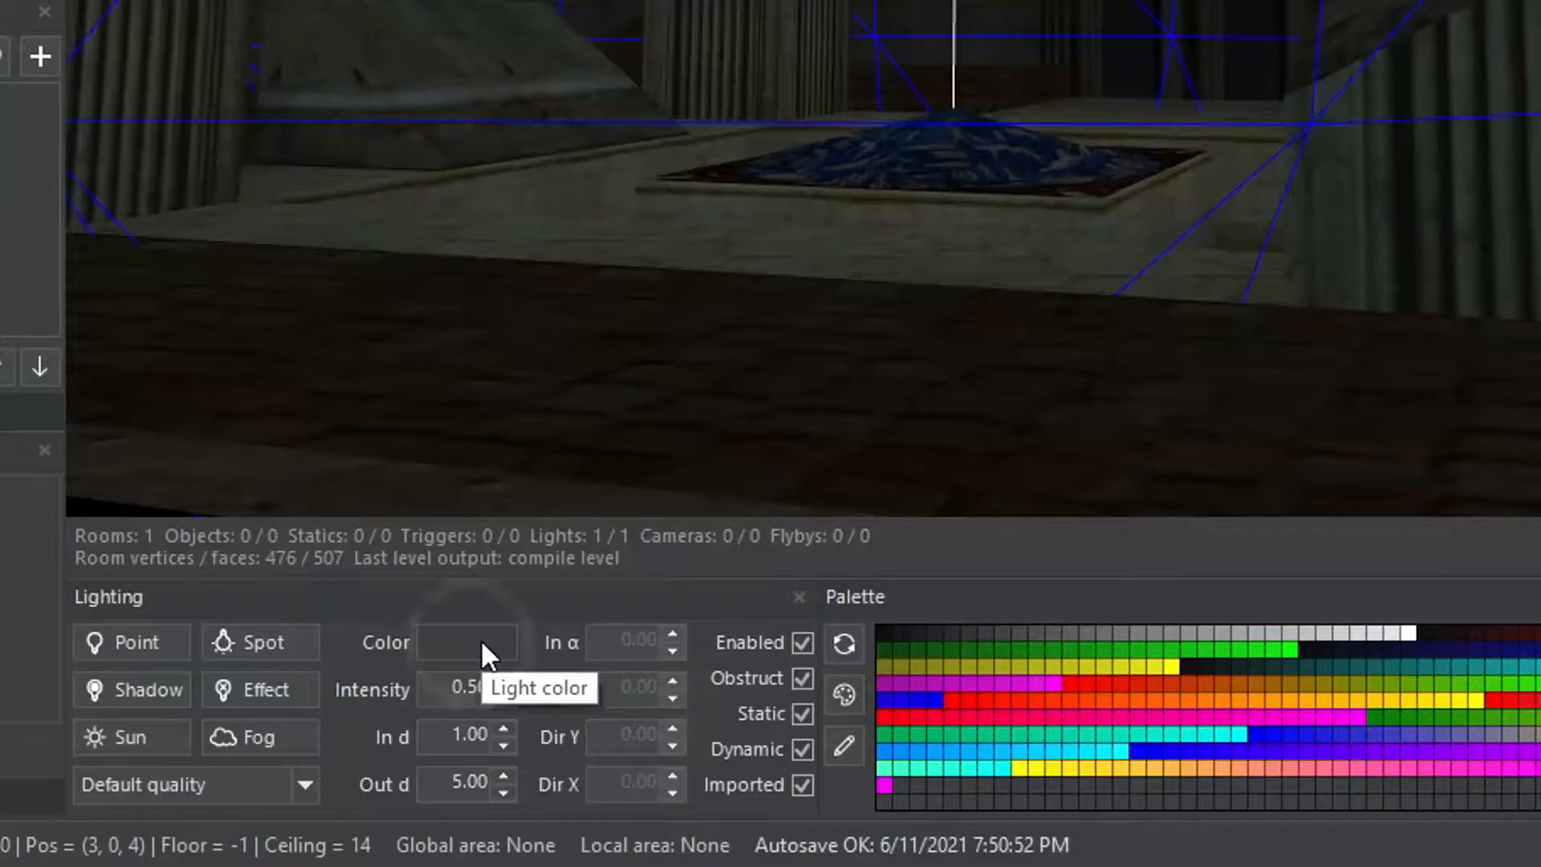
# - Set the point light's colour to a warm white (Red 255, Green 245, Blue 217)
pyautogui.click(480, 641)
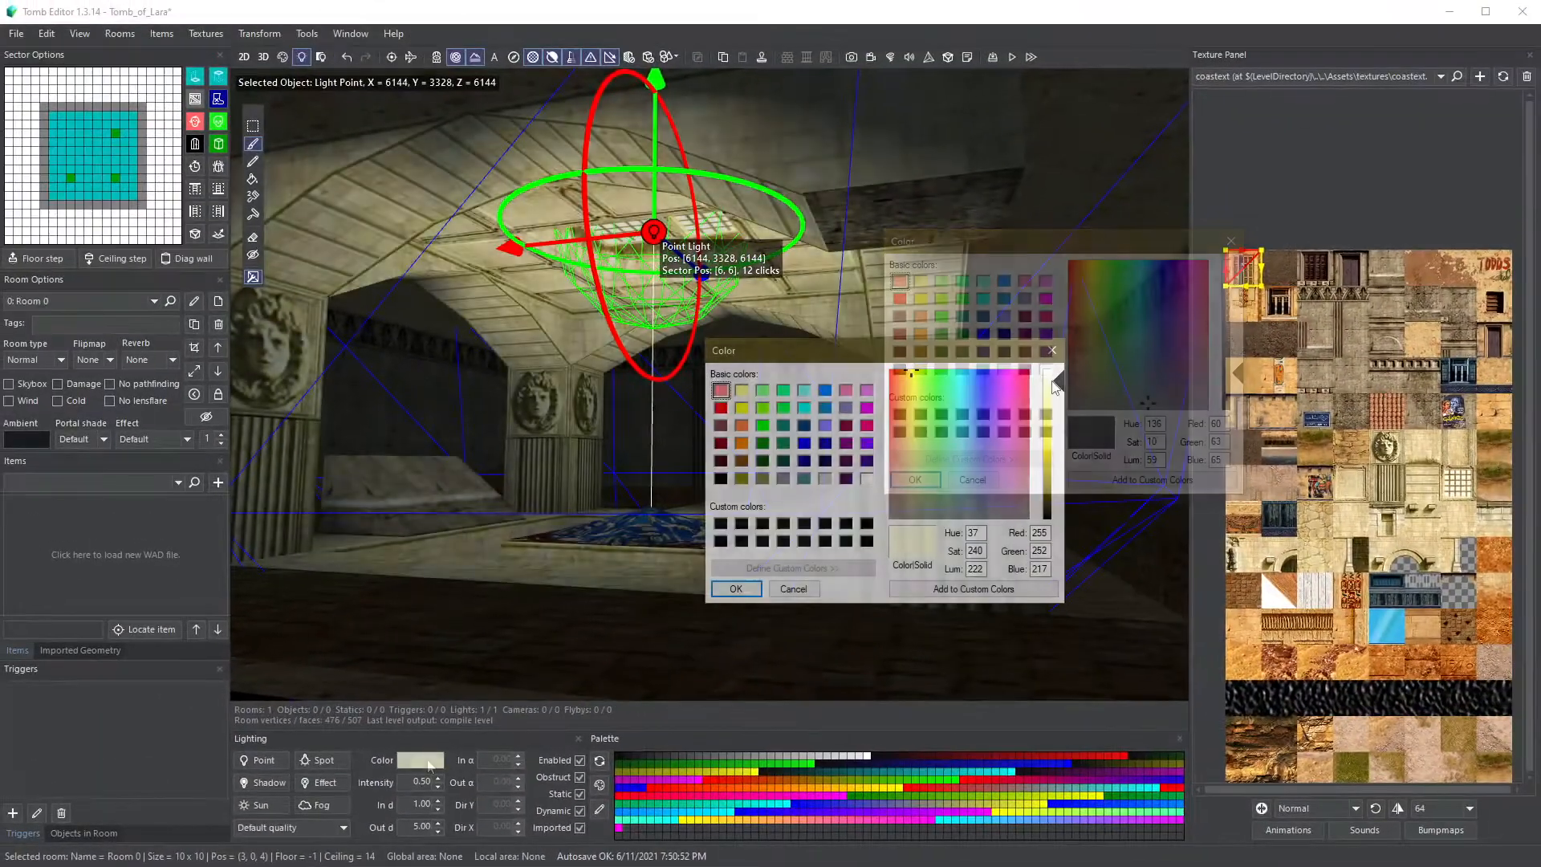
pyautogui.moveTo(907, 372); pyautogui.dragTo(907, 369)
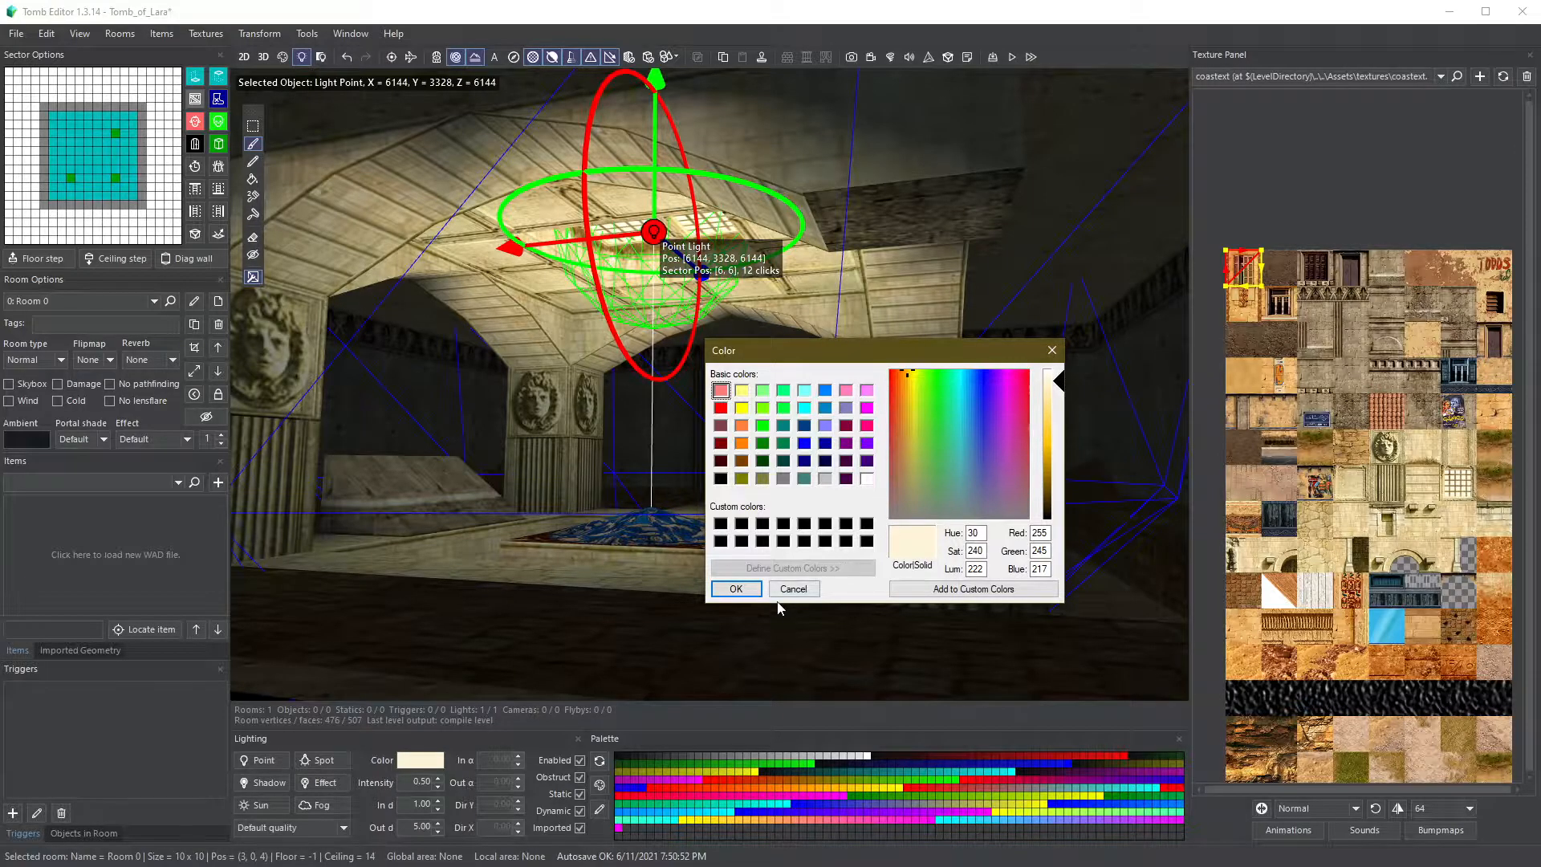
pyautogui.click(732, 589)
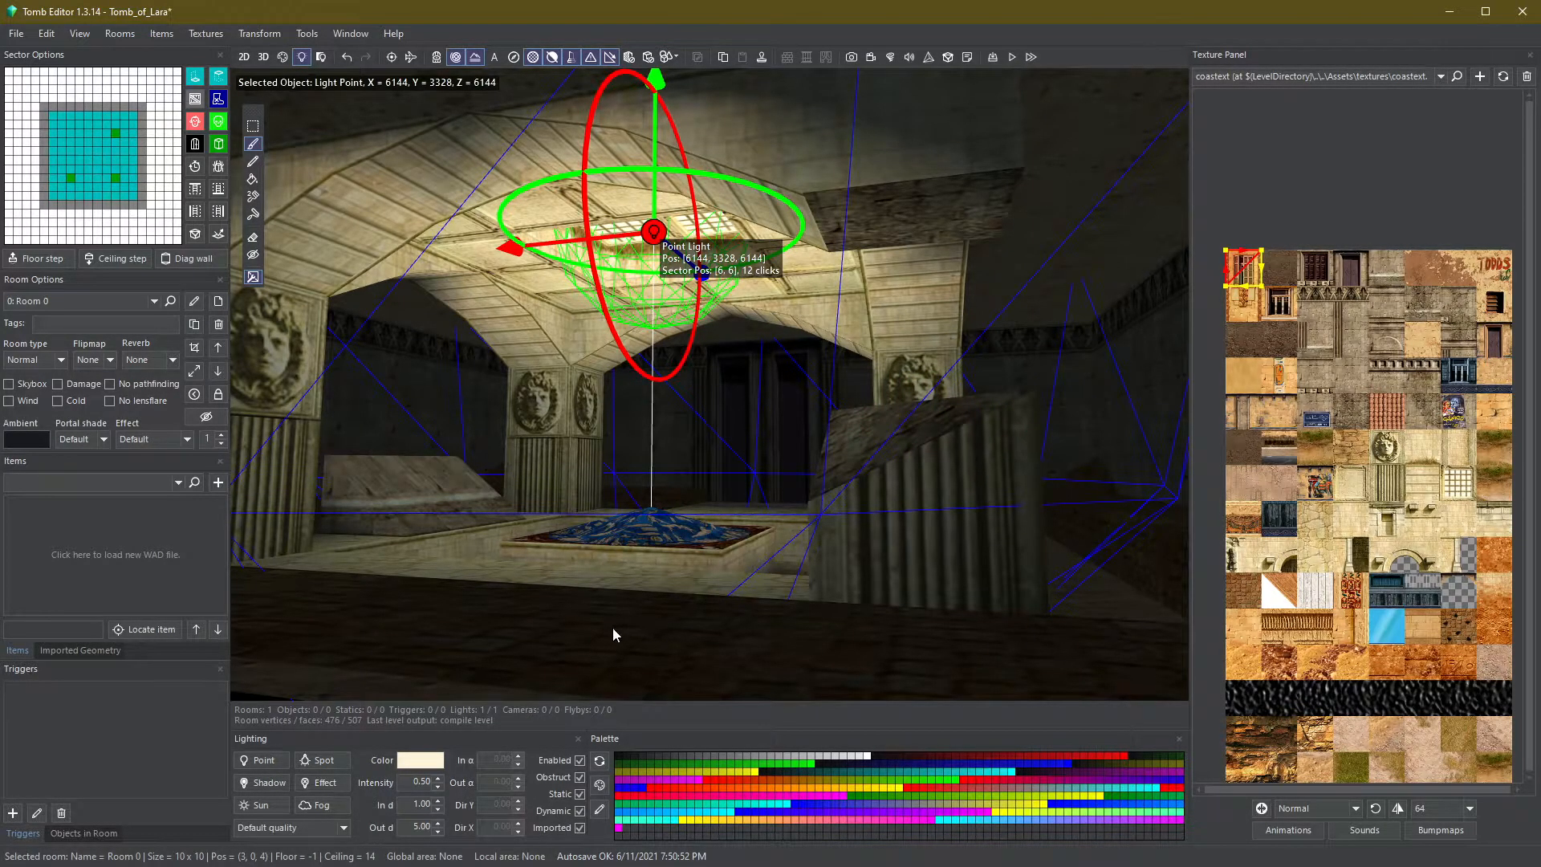
# - Select the point light near the ceiling and raise its intensity to 0.77
pyautogui.press('Escape')
pyautogui.moveTo(615, 623); pyautogui.dragTo(677, 604, button='right')
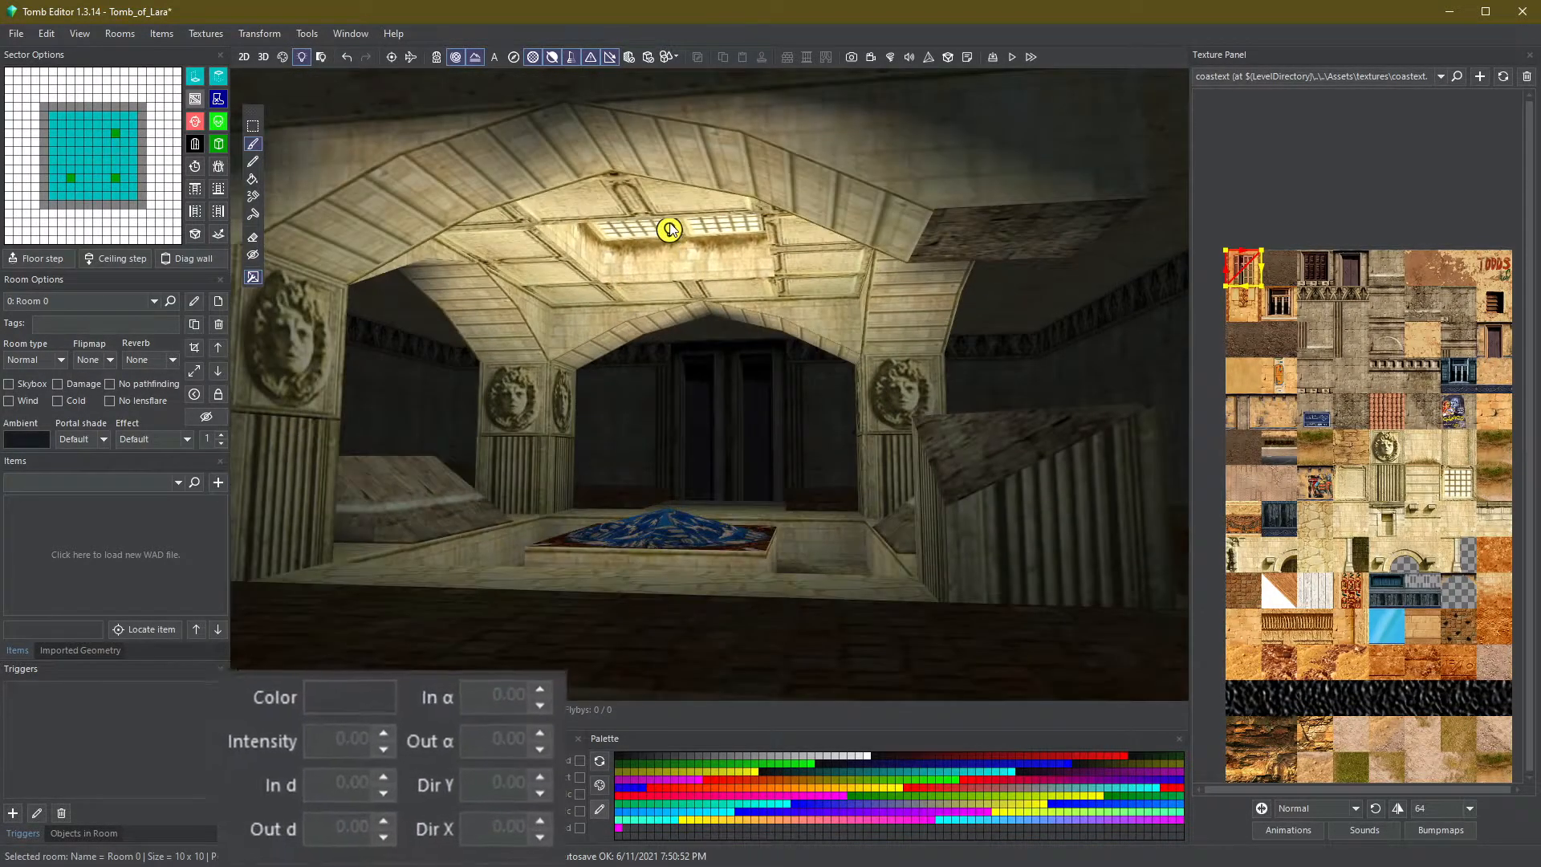
pyautogui.click(669, 231)
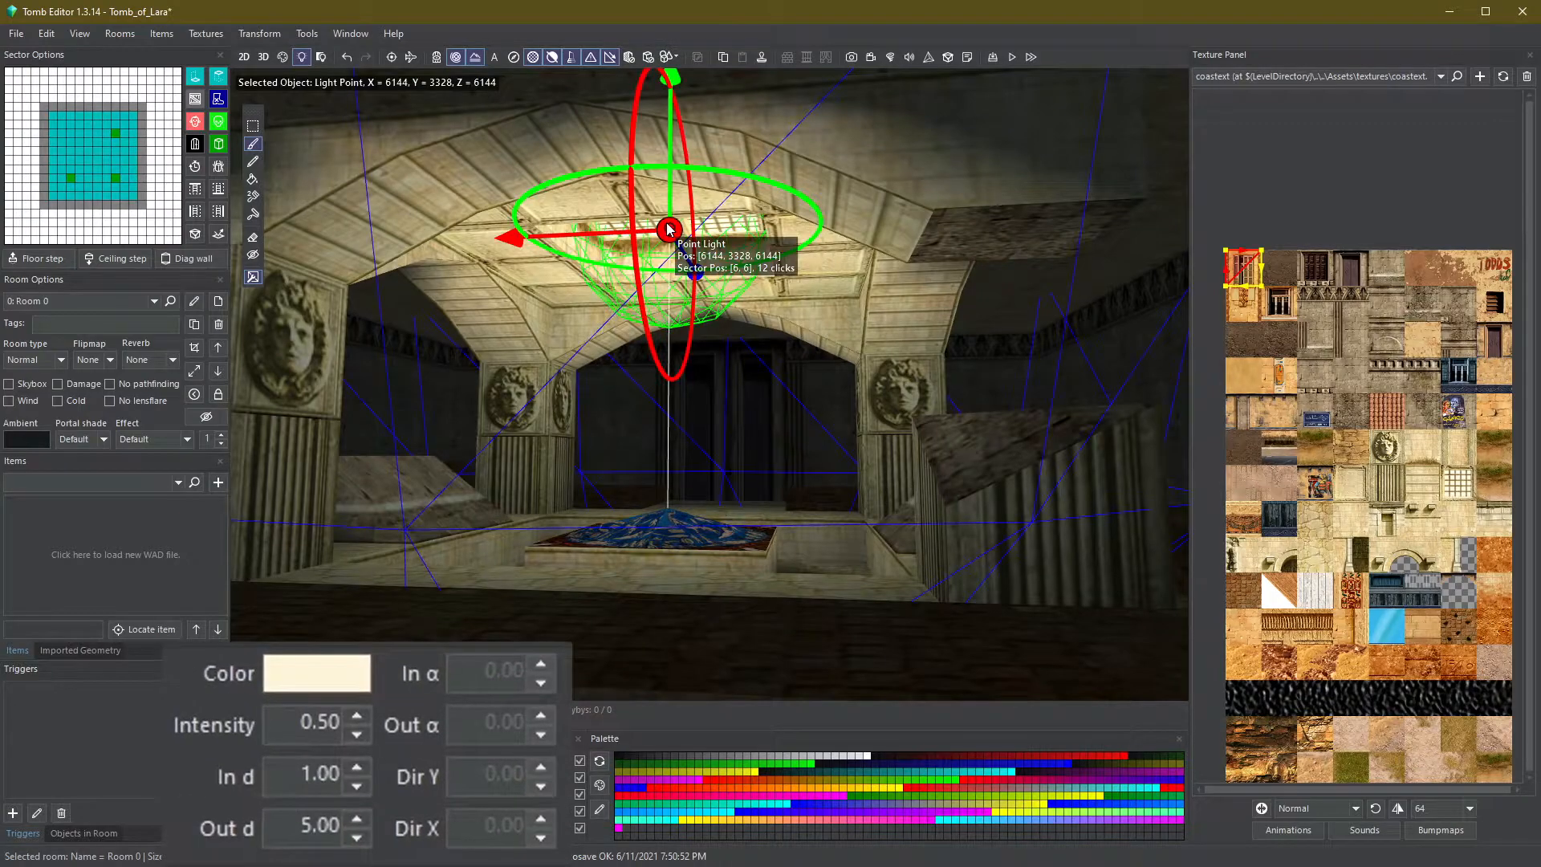
pyautogui.click(358, 714)
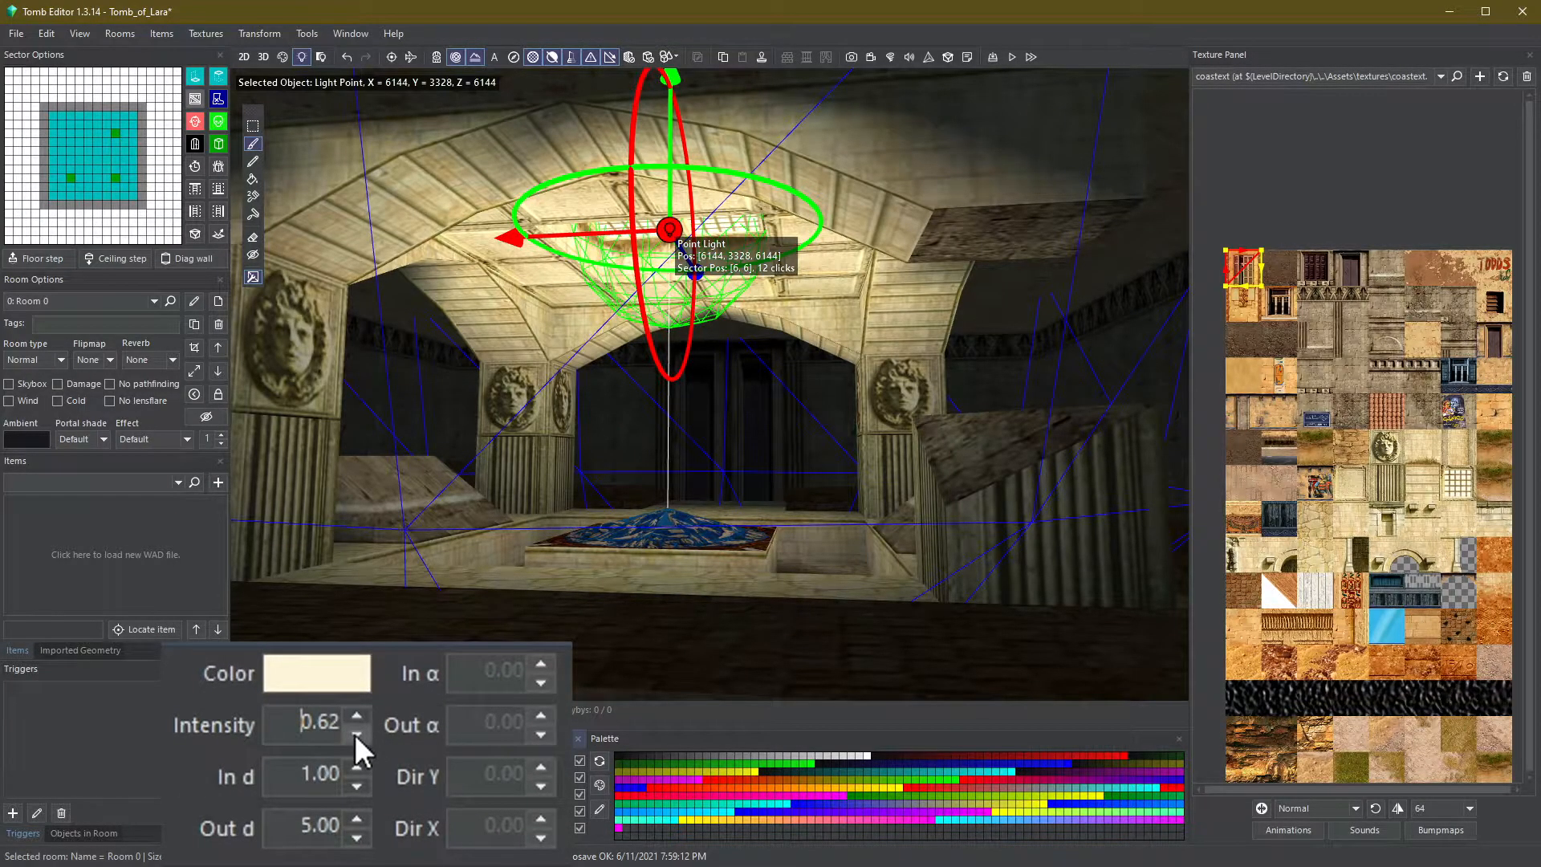
pyautogui.click(355, 735)
pyautogui.click(355, 715)
pyautogui.click(355, 715)
# - Adjust the point light's inner and outer falloff distances, keeping the inner distance at 1.00
pyautogui.scroll(-3, 615, 614)
pyautogui.click(357, 767)
pyautogui.click(356, 766)
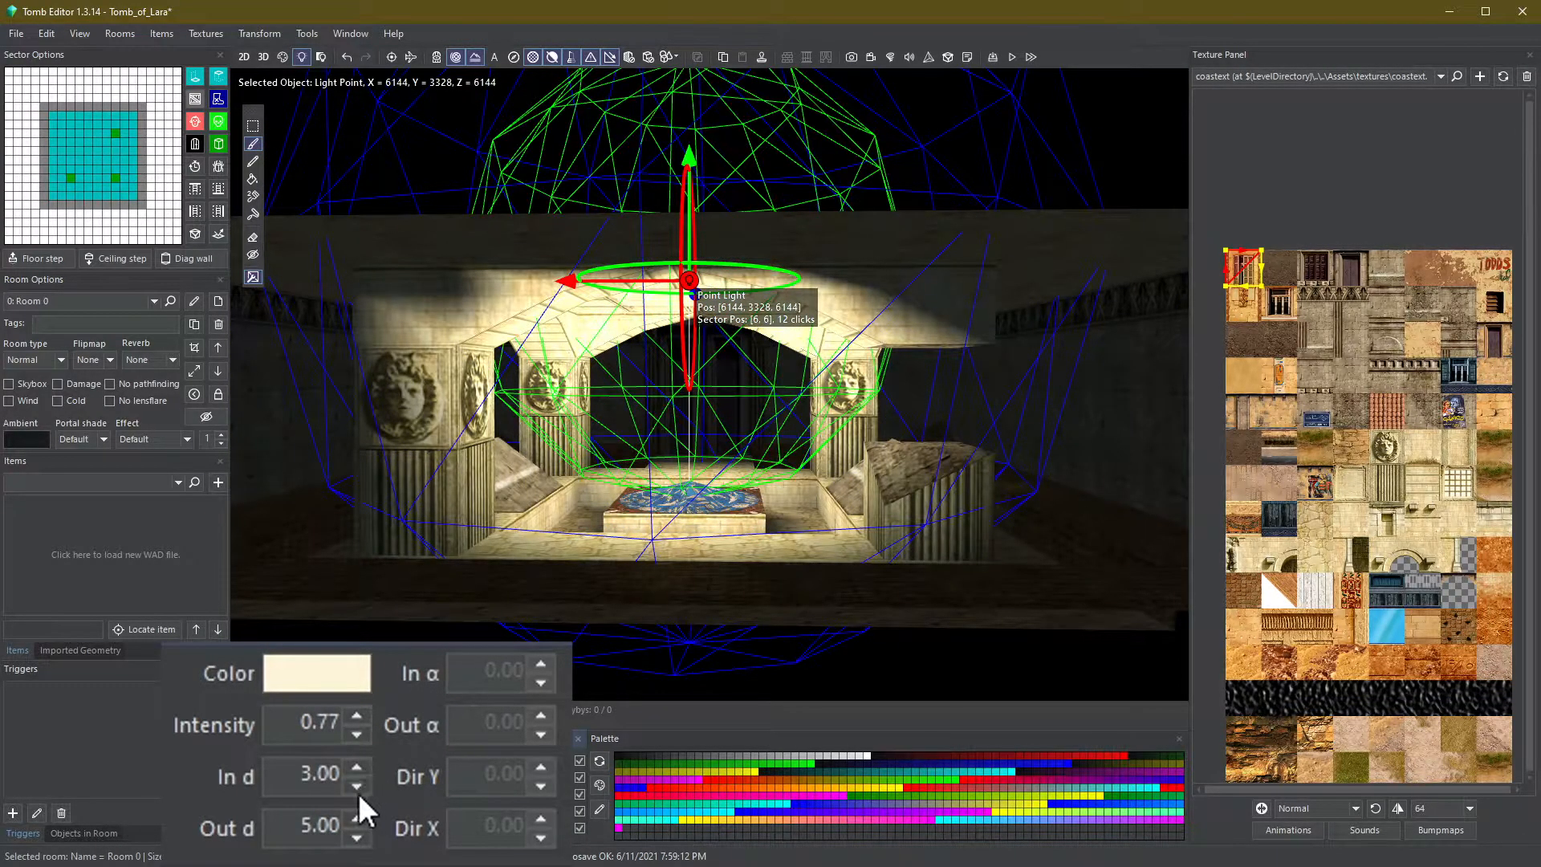
pyautogui.click(357, 788)
pyautogui.click(357, 788)
pyautogui.click(360, 837)
pyautogui.click(359, 837)
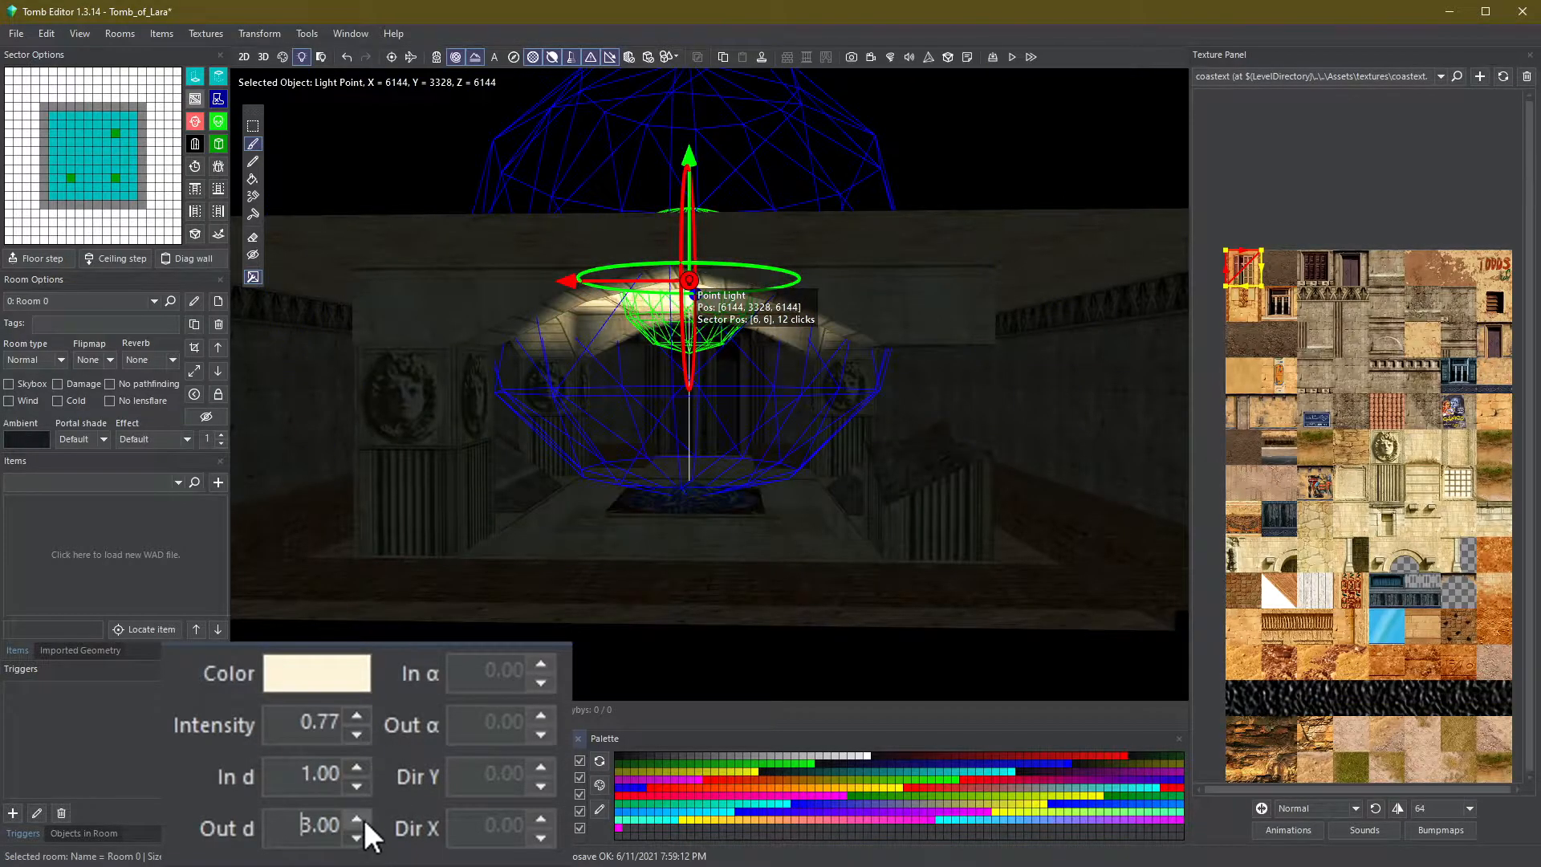
pyautogui.click(364, 819)
pyautogui.click(363, 820)
pyautogui.click(363, 819)
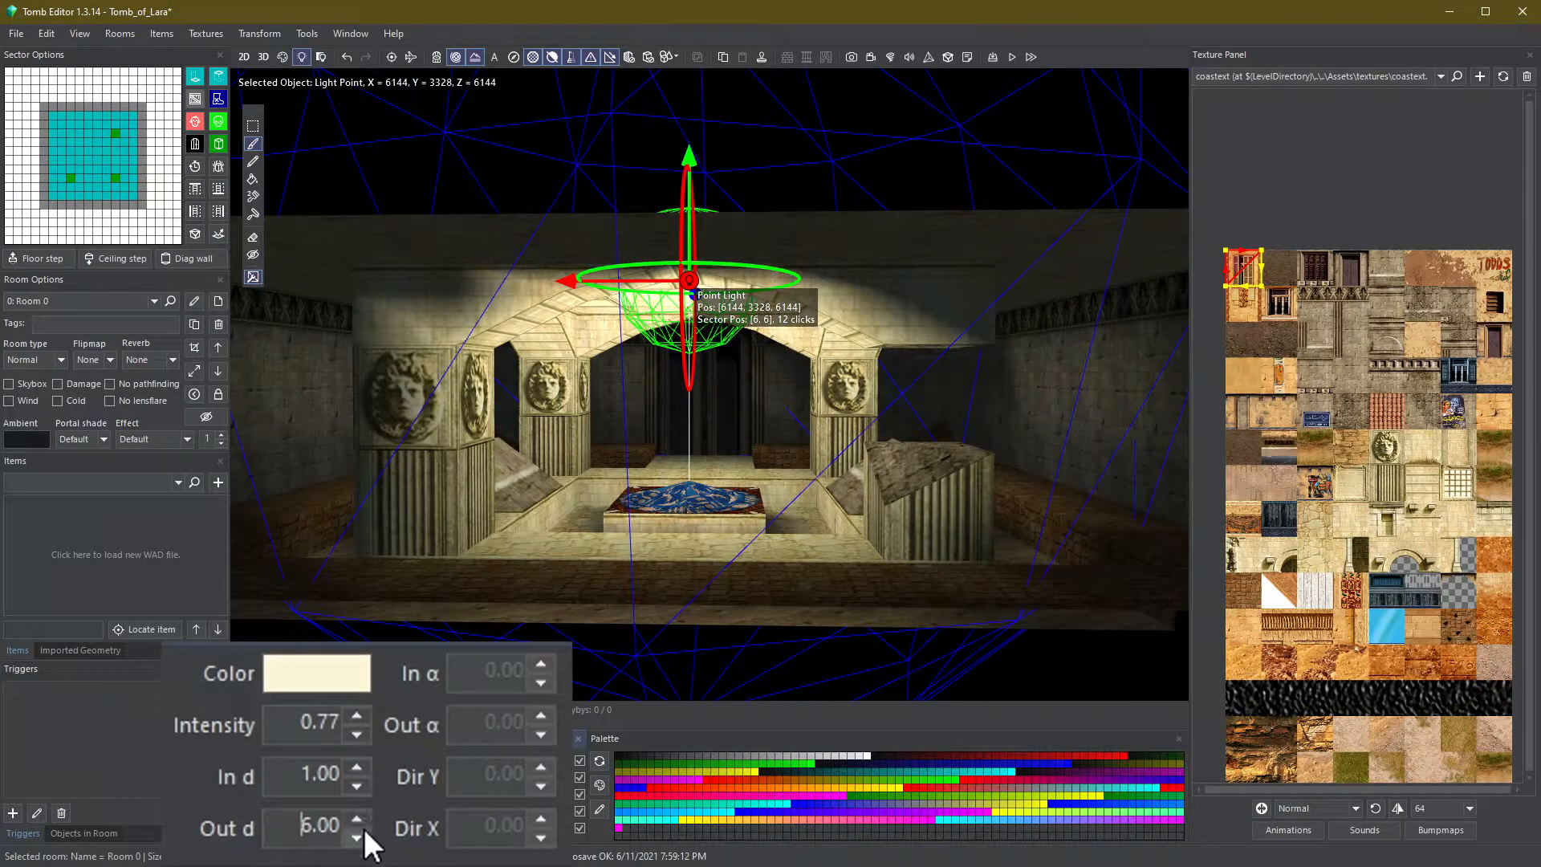
pyautogui.click(360, 837)
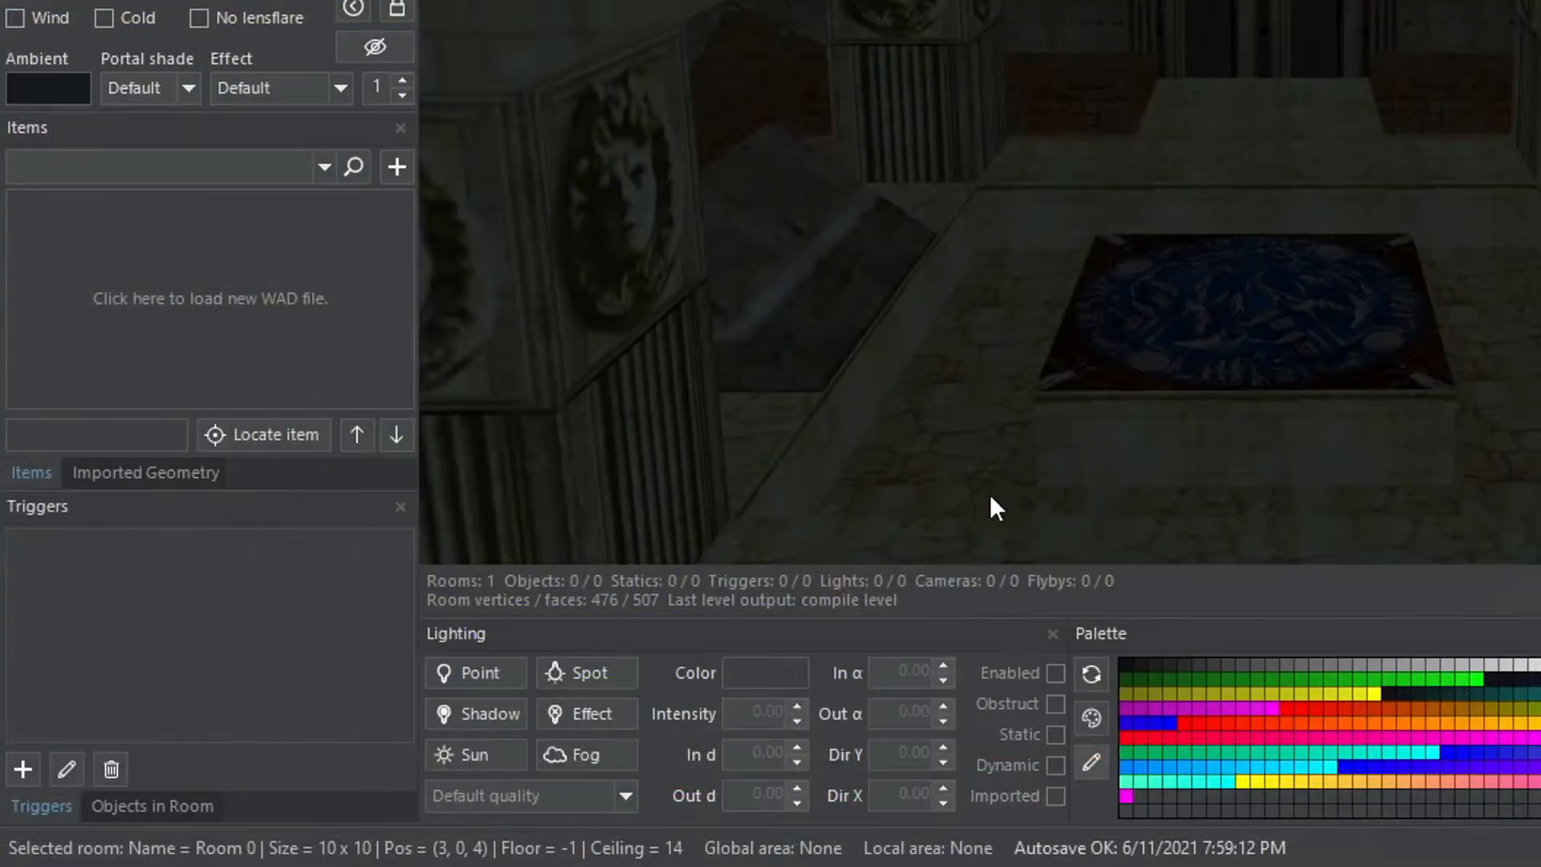
# - Add a spot light in the room and raise it about 11 clicks toward the ceiling
pyautogui.click(586, 673)
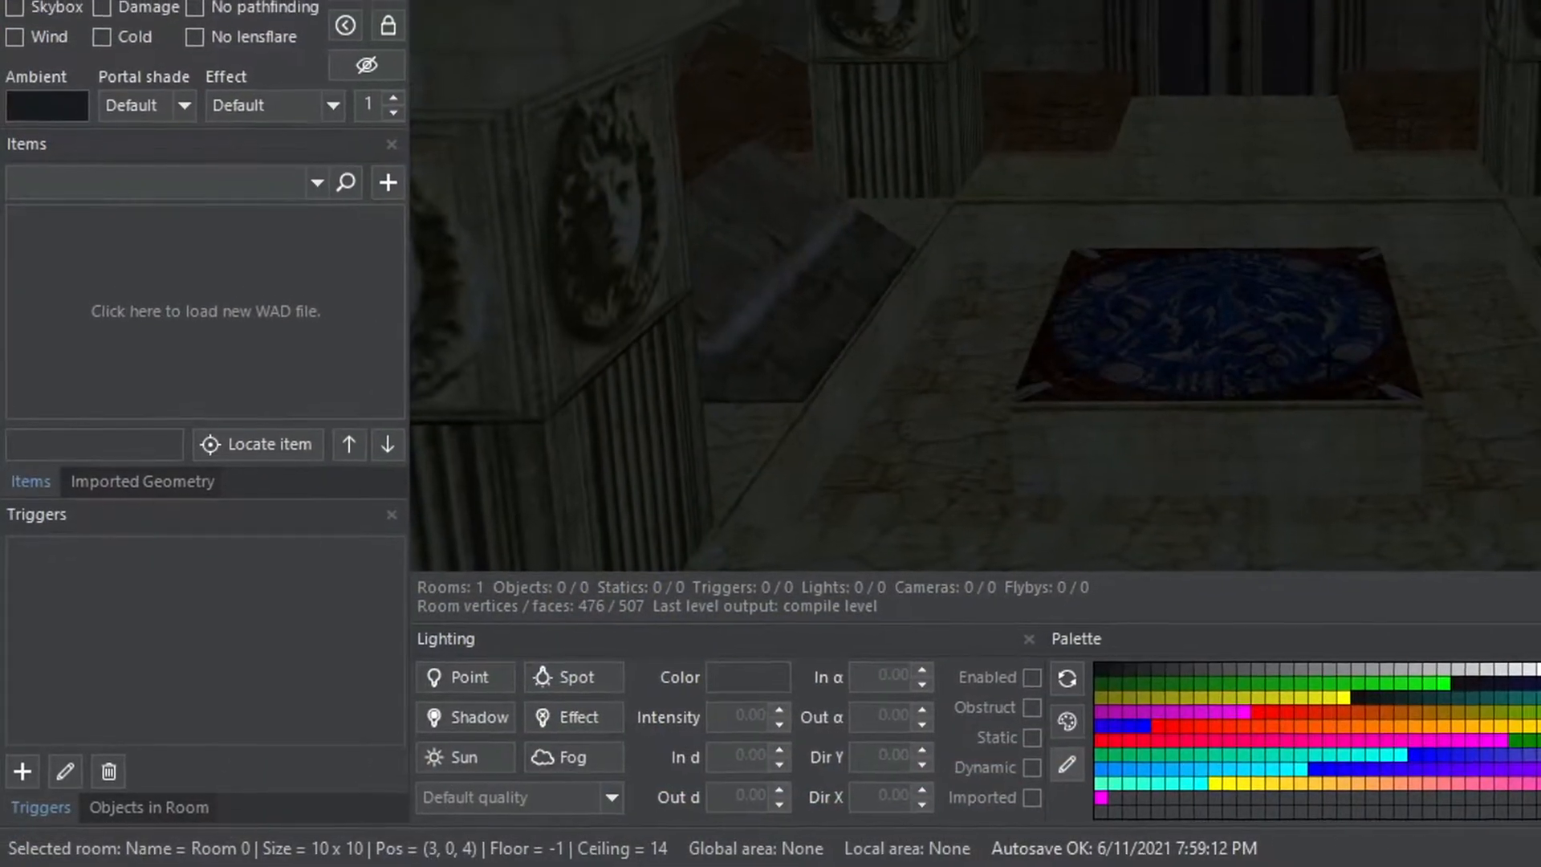
pyautogui.click(1329, 352)
pyautogui.moveTo(1330, 355); pyautogui.dragTo(1537, 395, button='right')
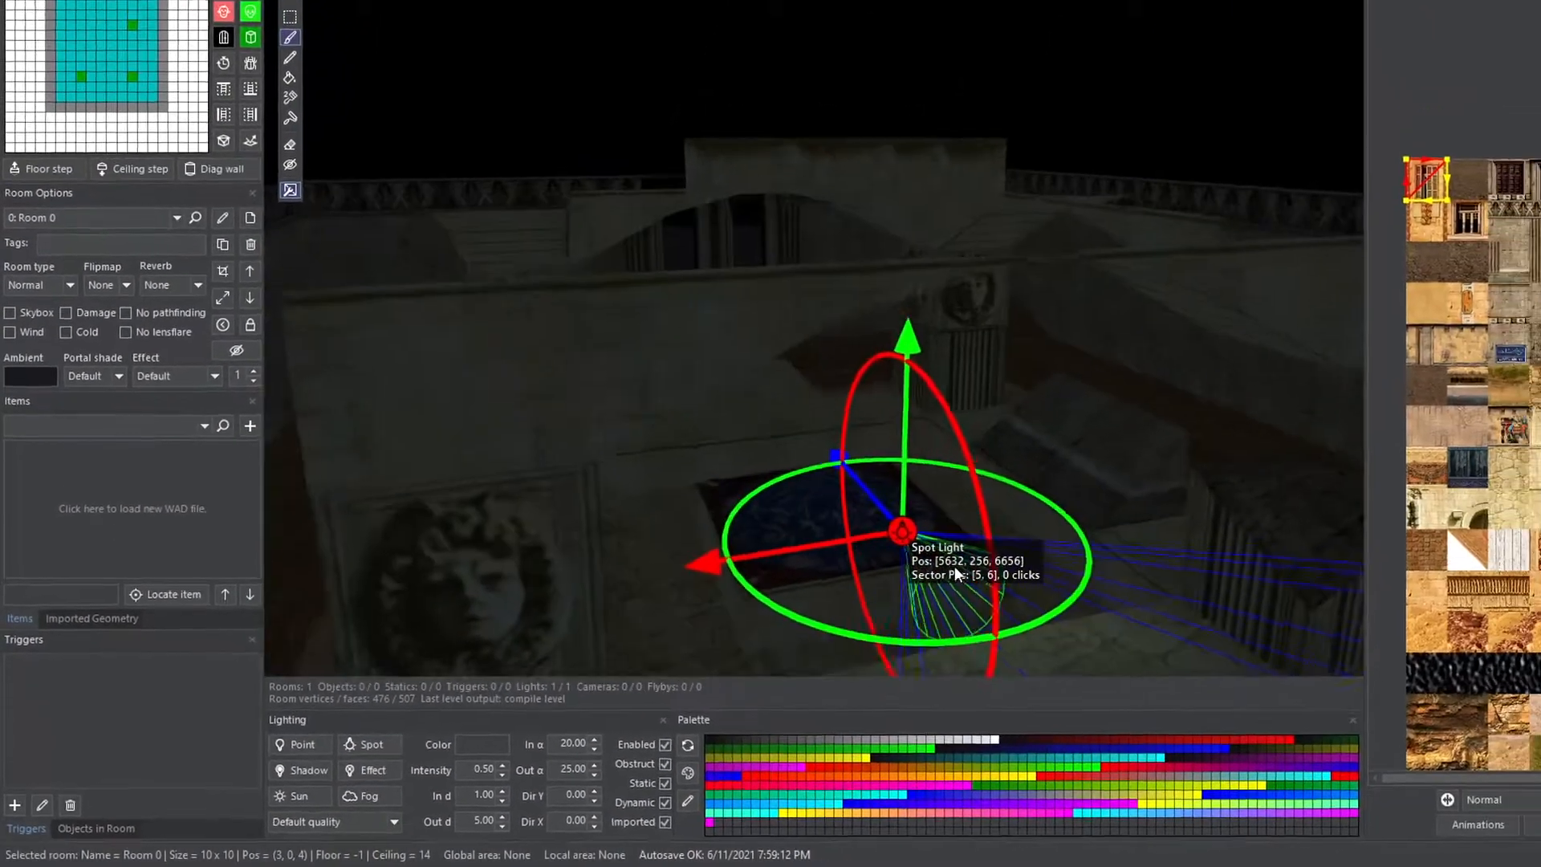
pyautogui.moveTo(901, 590); pyautogui.dragTo(980, 601, button='right')
pyautogui.press('pageup')
pyautogui.press('pageup')
pyautogui.press('pageup')
pyautogui.press('pageup')
pyautogui.press('pageup')
pyautogui.press('pageup')
pyautogui.press('pageup')
pyautogui.press('pageup')
pyautogui.press('pageup')
pyautogui.press('pageup')
pyautogui.press('pageup')
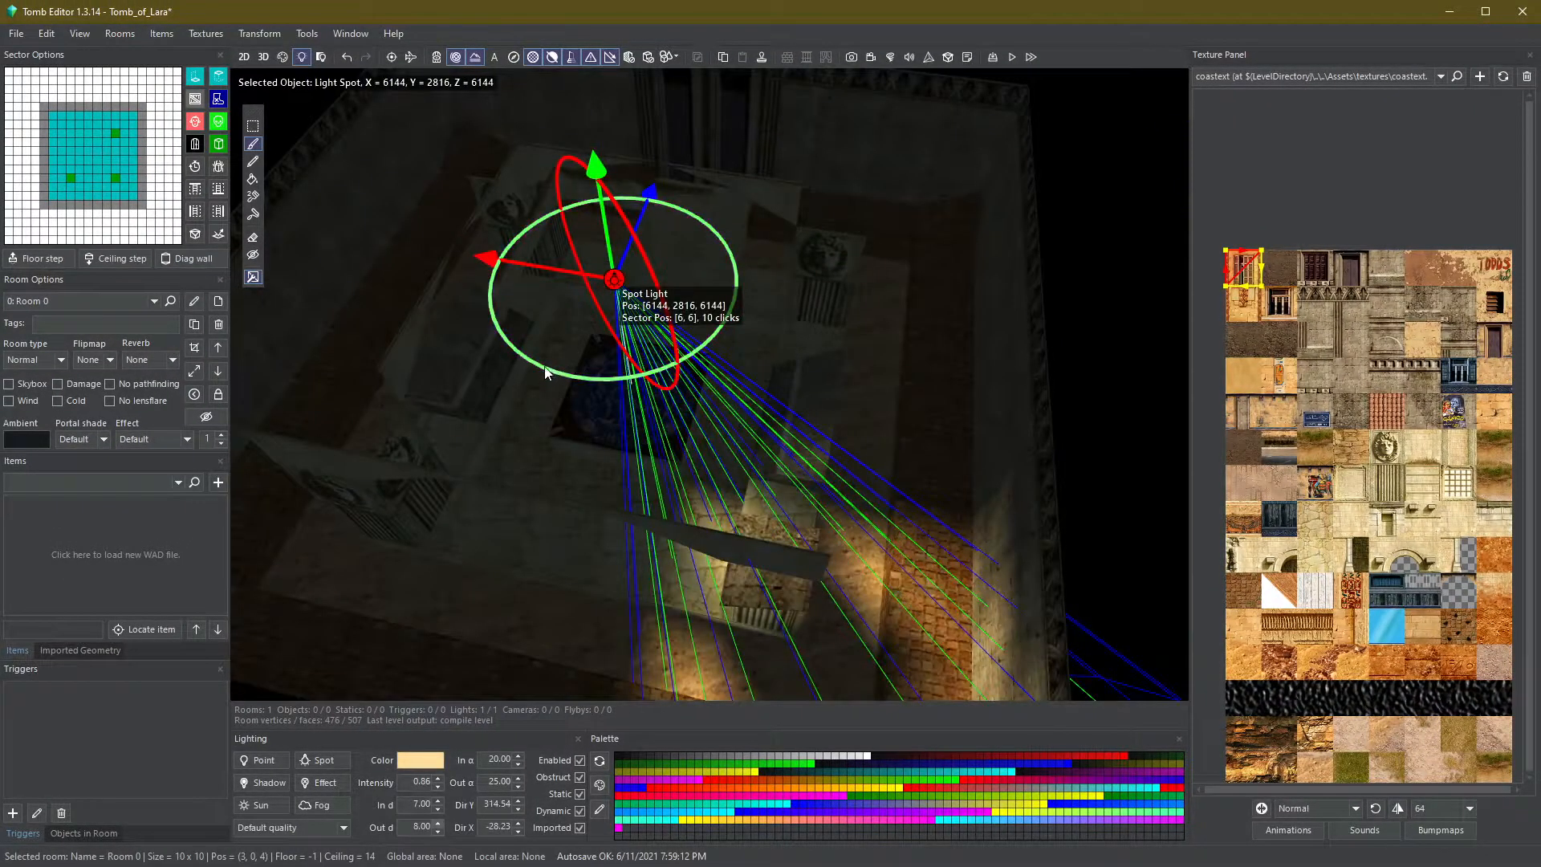
# - Aim the spot light at the side wall and lower its inner distance to 4.00 and its outer distance
pyautogui.moveTo(546, 371)
pyautogui.mouseDown()
pyautogui.moveTo(635, 377)
pyautogui.moveTo(769, 352)
pyautogui.moveTo(651, 390)
pyautogui.moveTo(552, 384)
pyautogui.mouseUp()
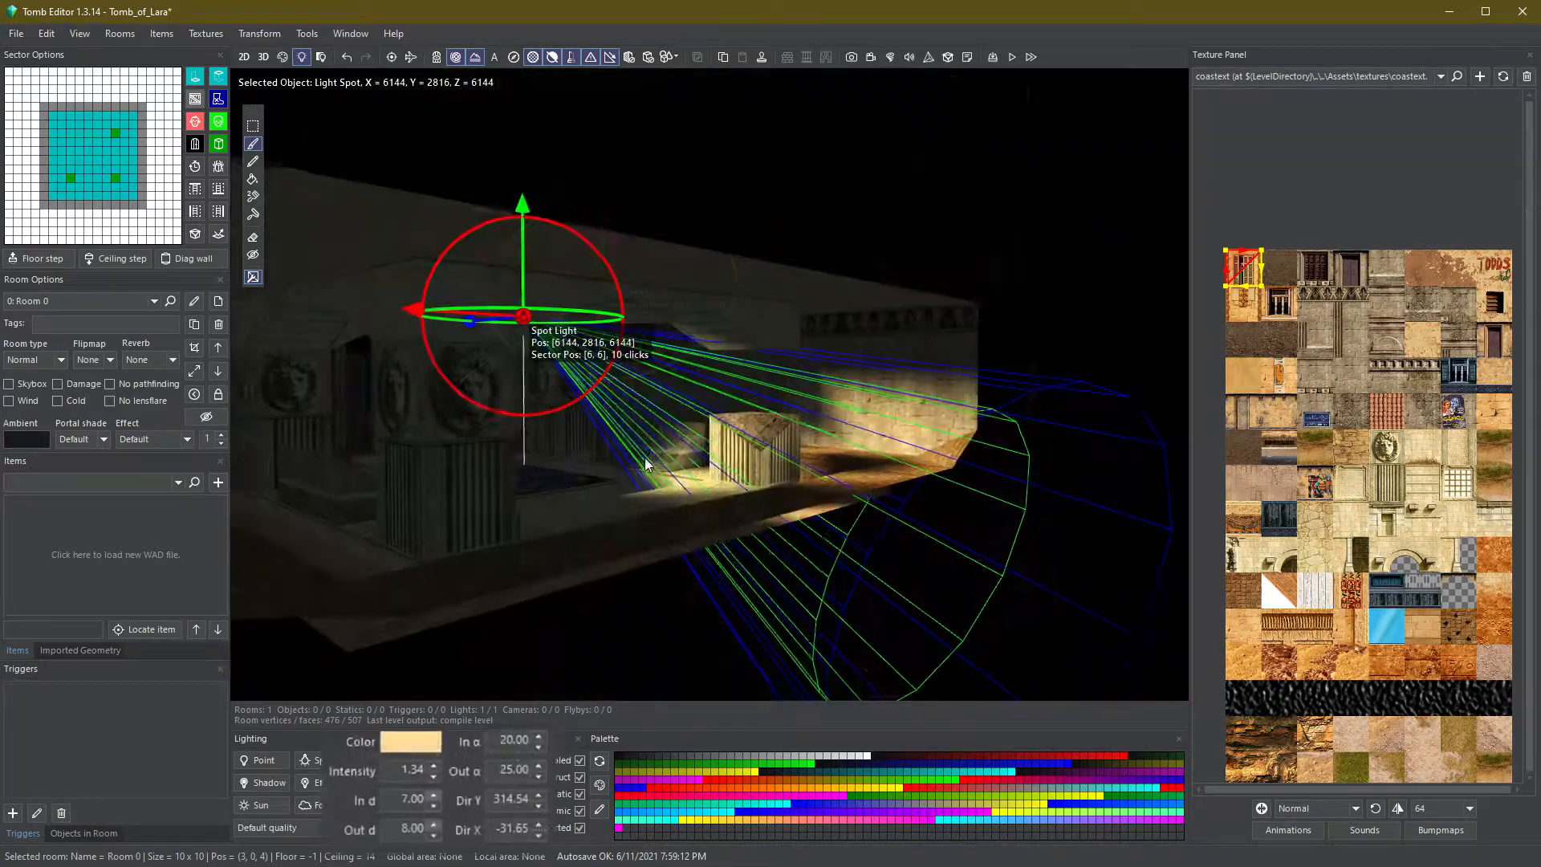
pyautogui.keyDown('shift'); pyautogui.moveTo(644, 458); pyautogui.dragTo(600, 508, button='right'); pyautogui.keyUp('shift')
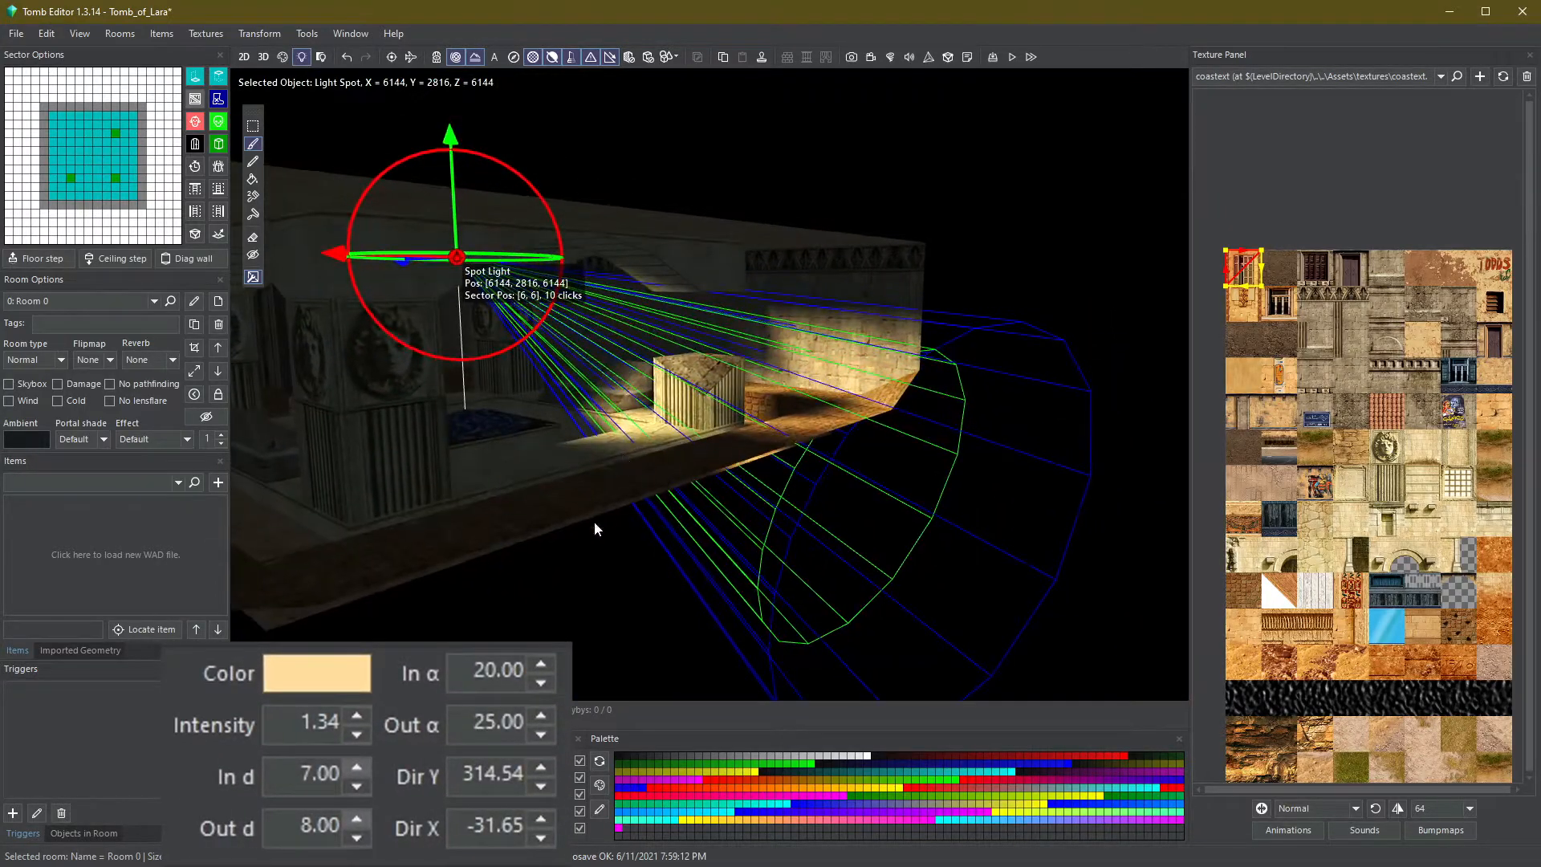
pyautogui.click(355, 785)
pyautogui.click(354, 785)
pyautogui.click(355, 785)
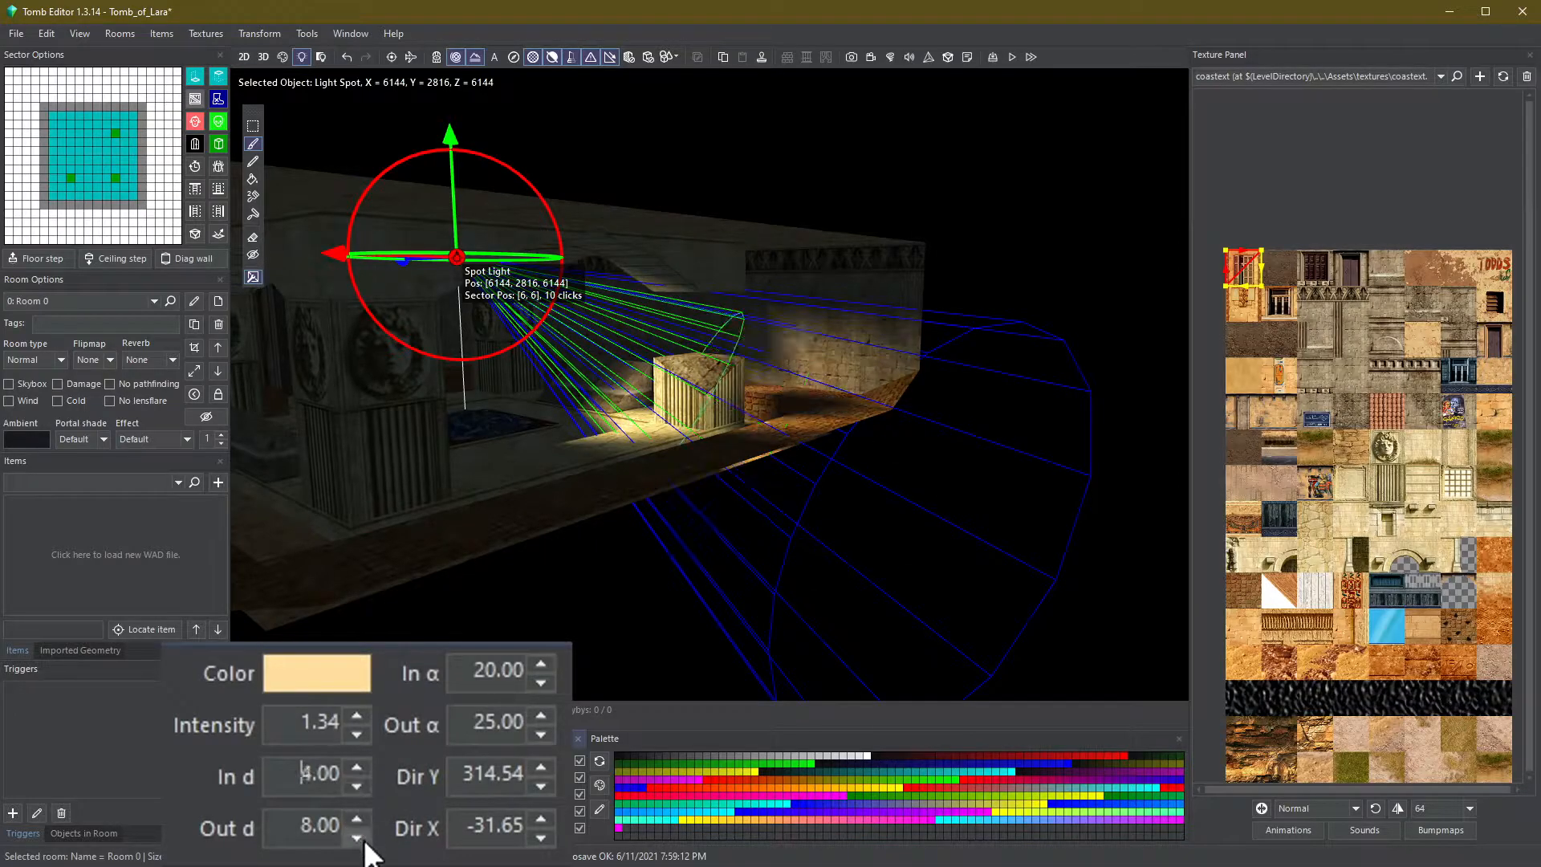
pyautogui.click(364, 840)
pyautogui.click(364, 840)
pyautogui.click(364, 839)
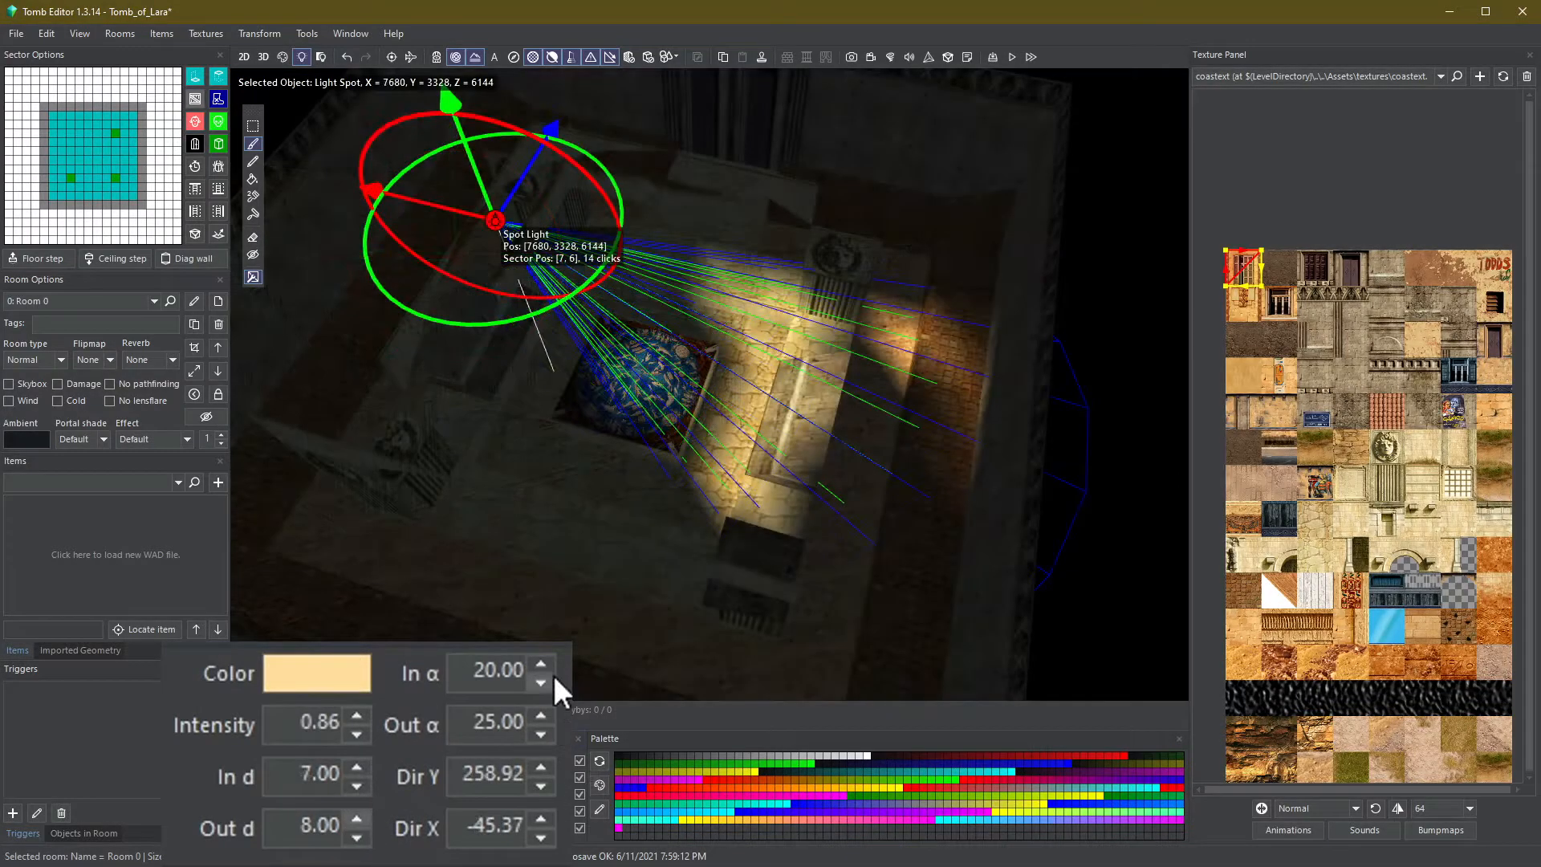
# - Widen the spot light's outer cone angle to 45.00
pyautogui.click(541, 714)
pyautogui.click(541, 715)
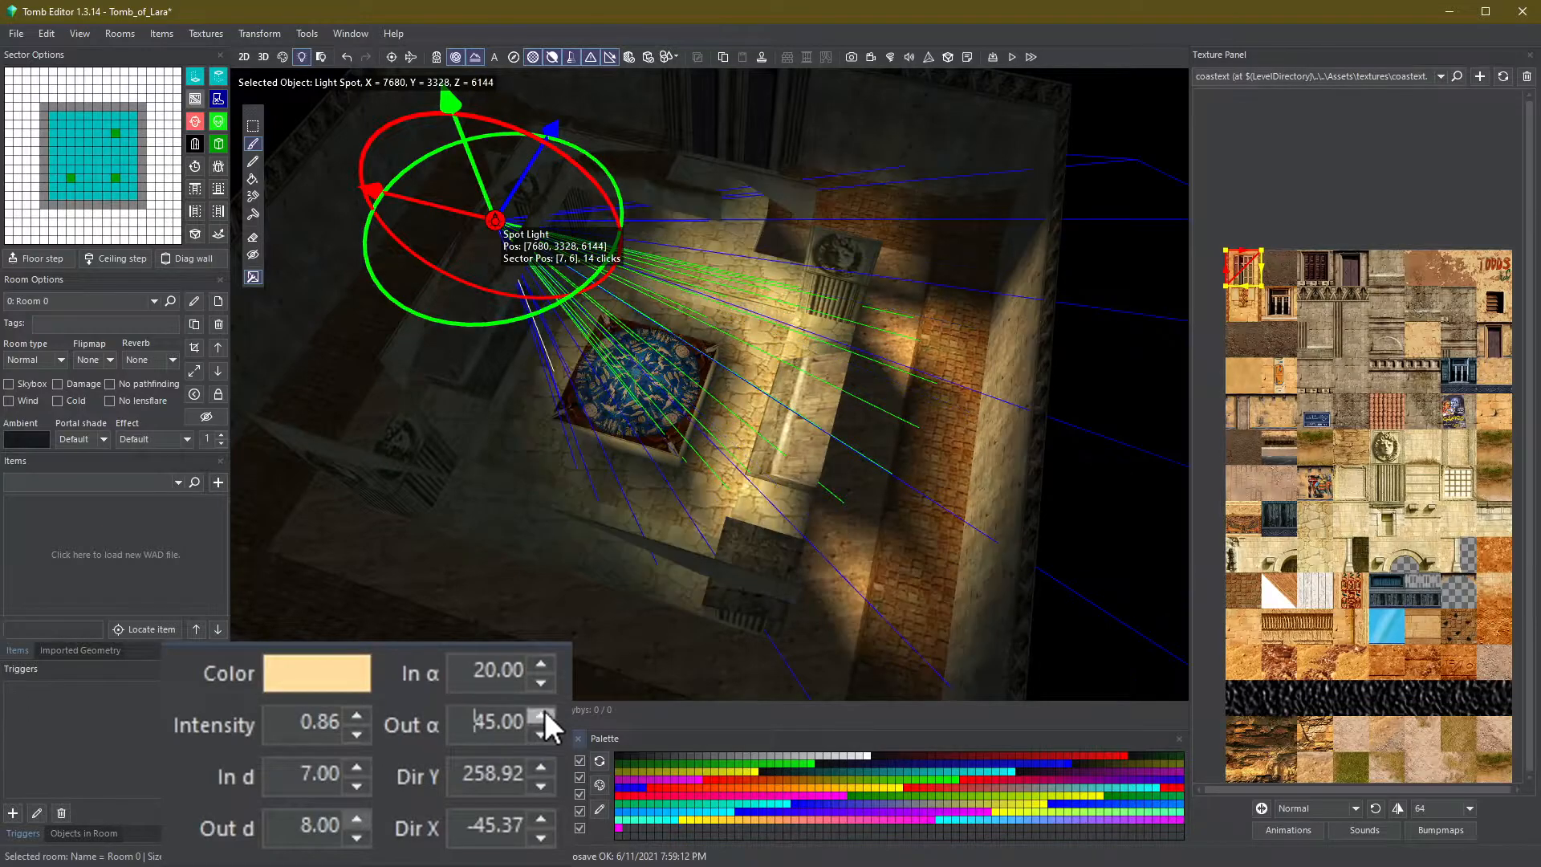
pyautogui.click(541, 714)
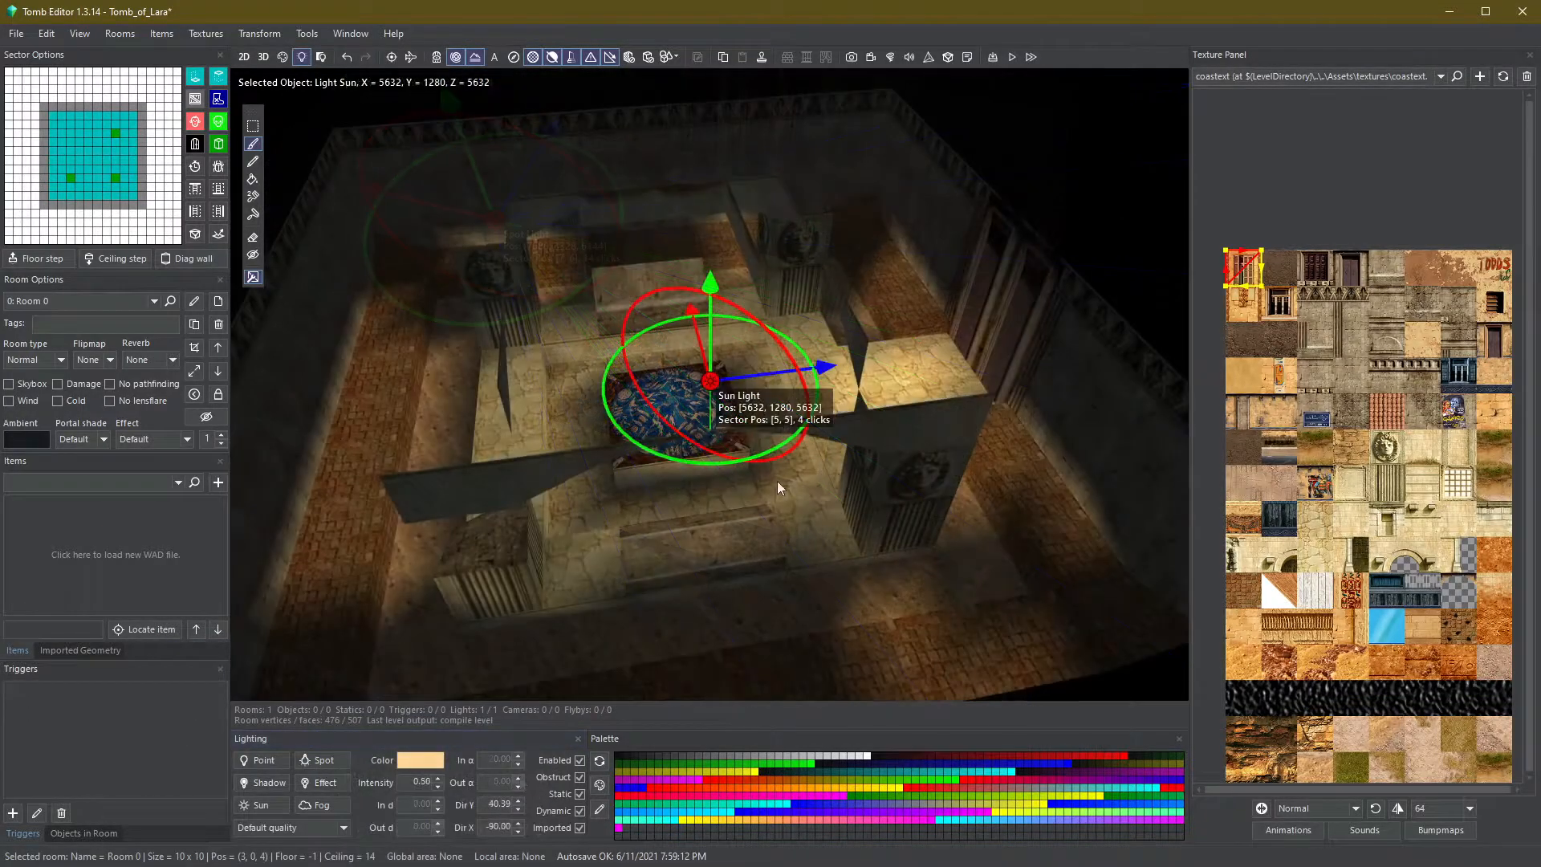
# - Move the sun light along its Z axis toward the room's edge
pyautogui.moveTo(716, 469); pyautogui.dragTo(732, 477, button='right')
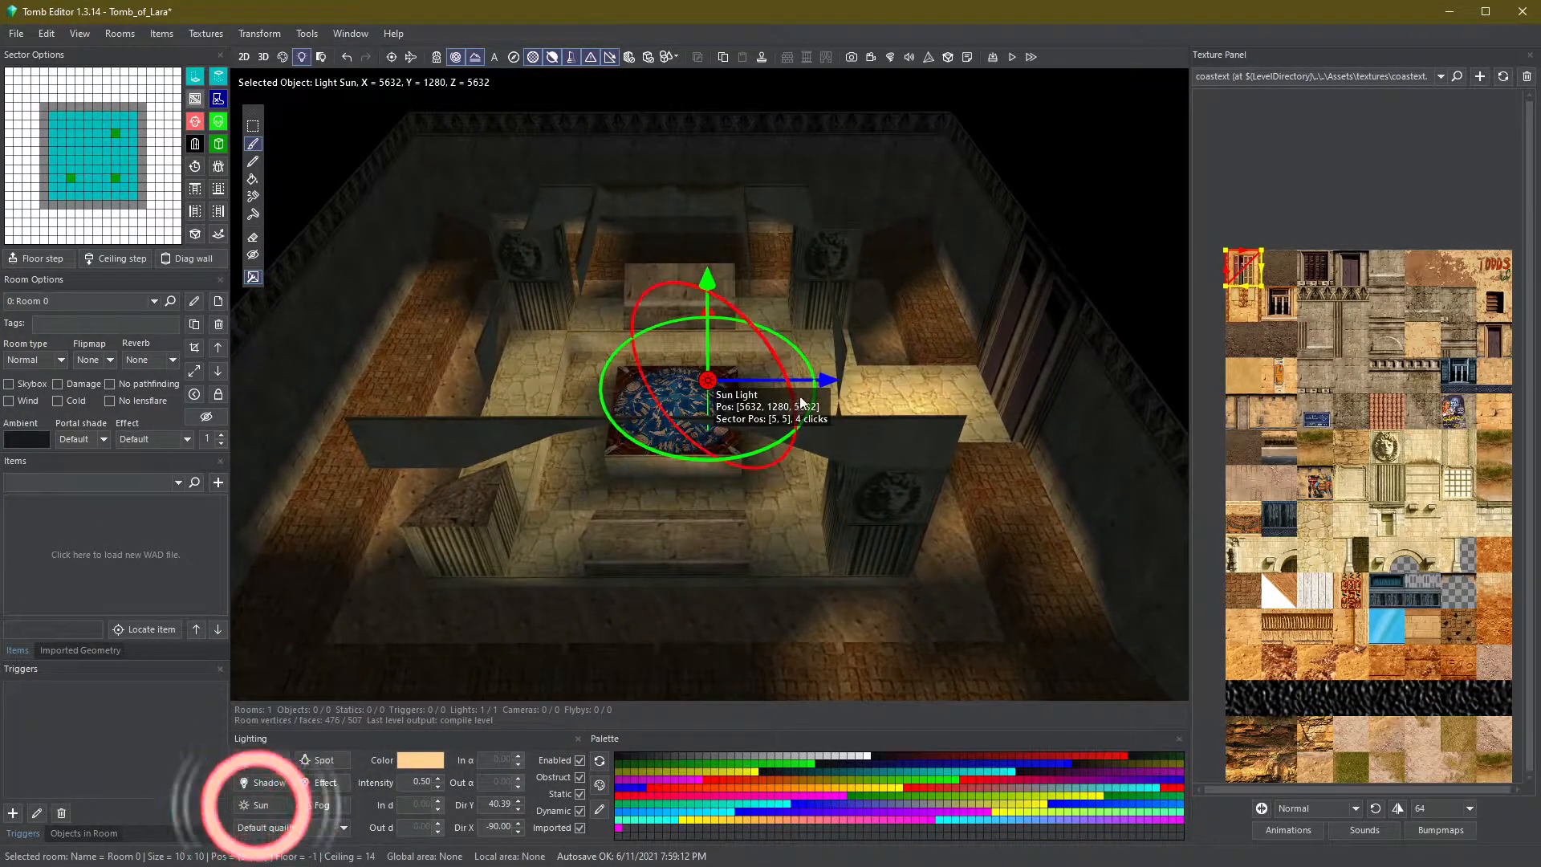
pyautogui.moveTo(821, 382); pyautogui.dragTo(1085, 382)
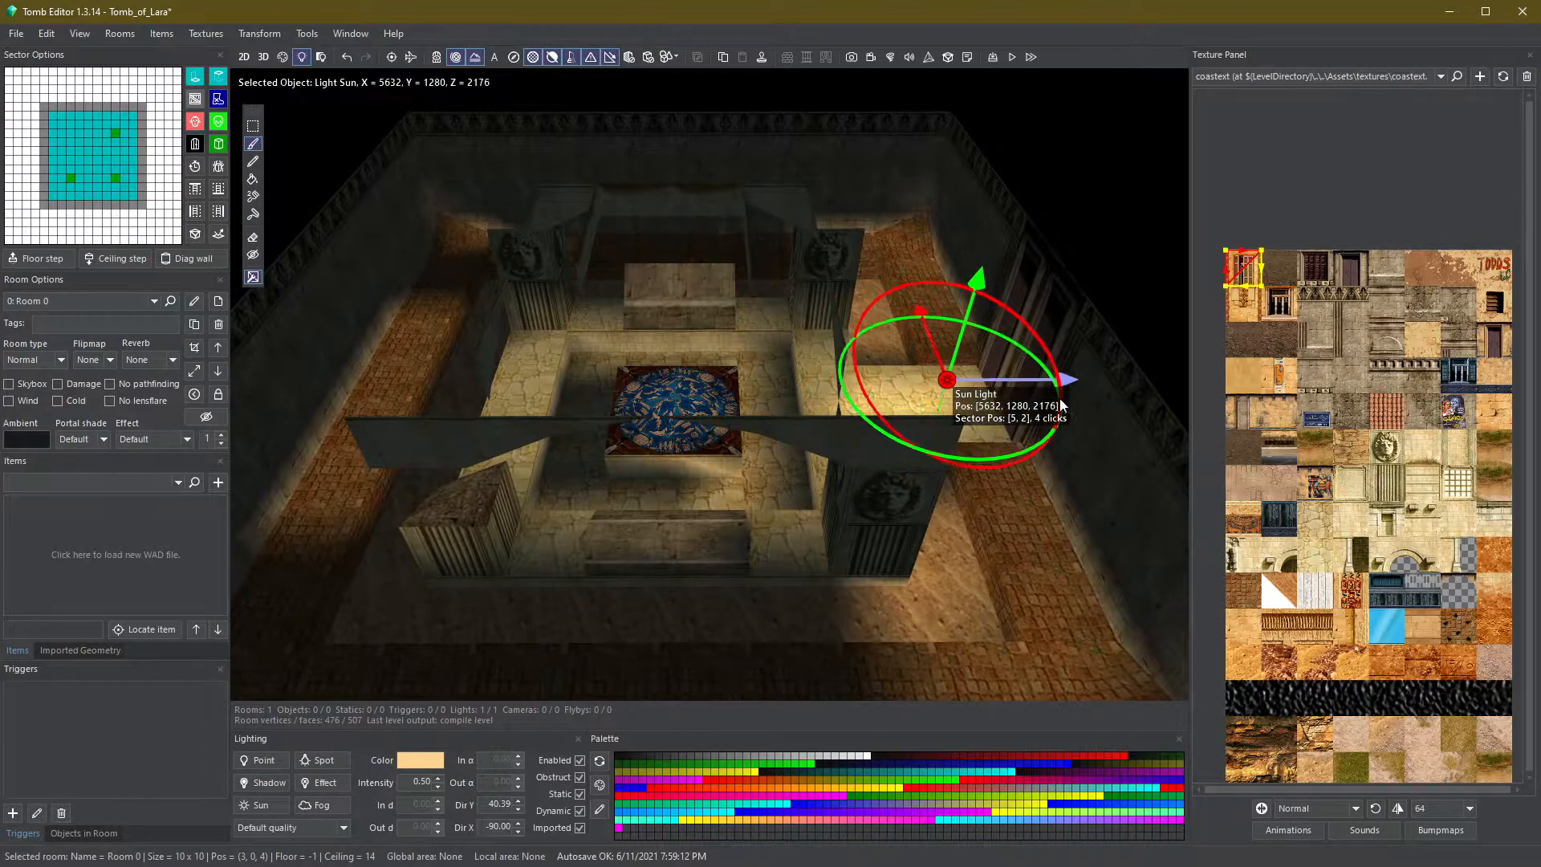
# - Move the sun light across the floor toward the room's near corner
pyautogui.moveTo(944, 311); pyautogui.dragTo(968, 474)
pyautogui.scroll(-2, 933, 470)
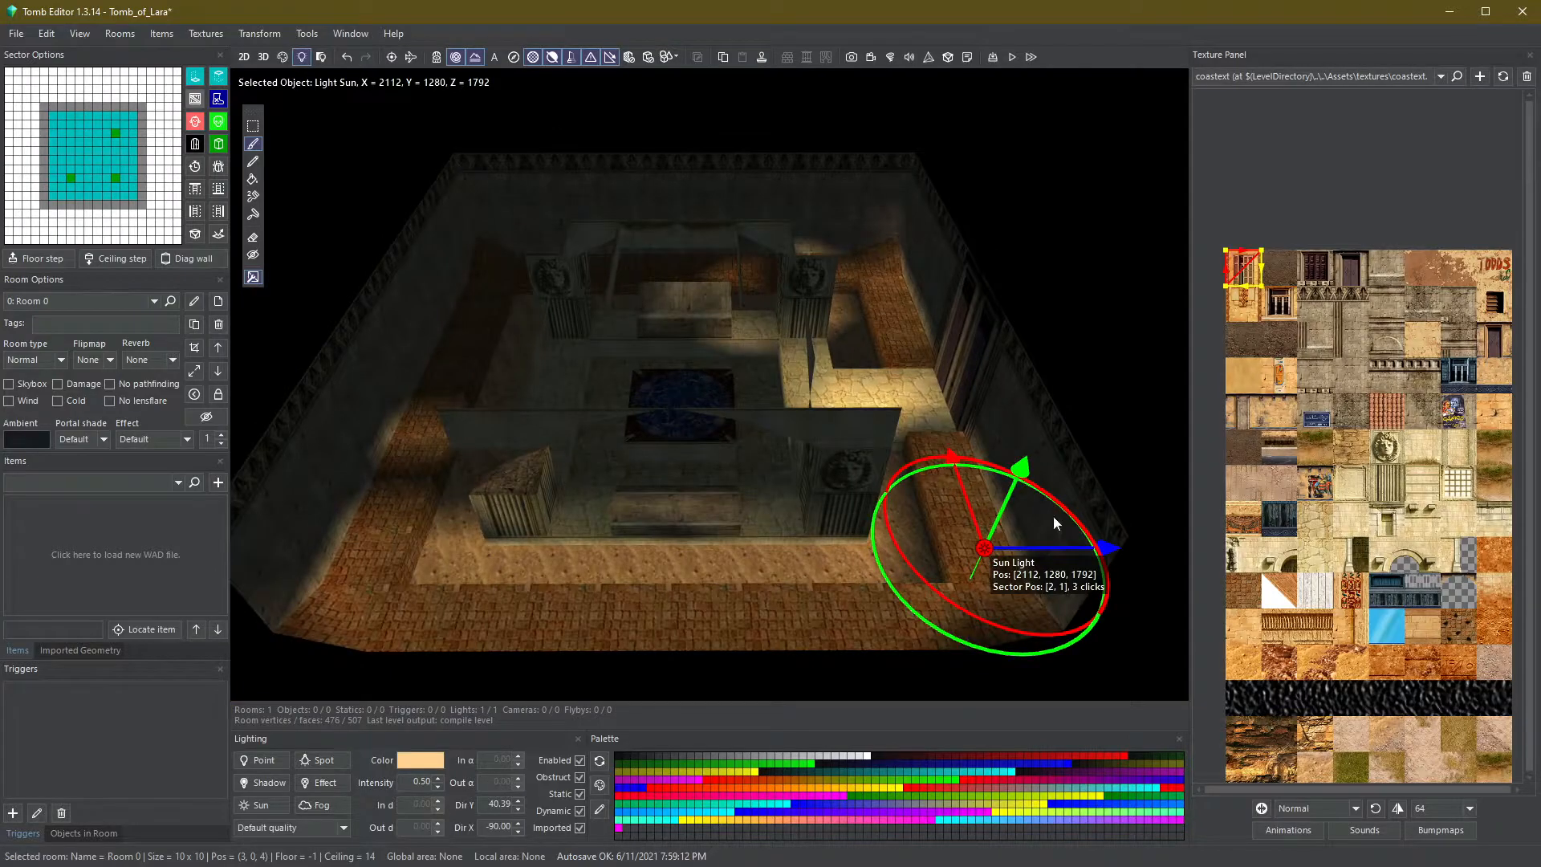
pyautogui.moveTo(1068, 514); pyautogui.dragTo(1066, 586)
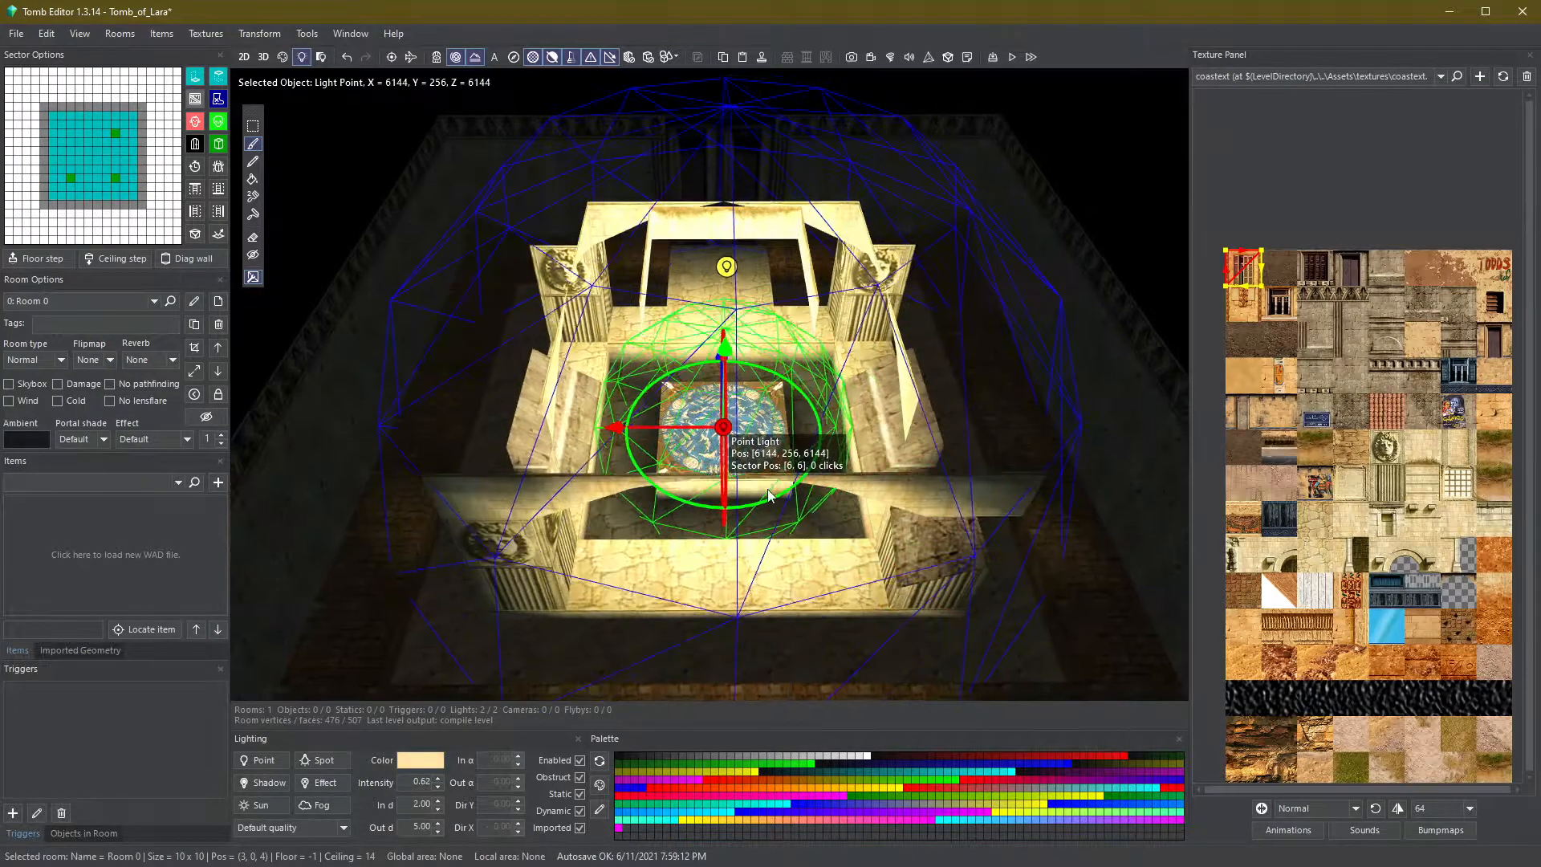
# - Adjust the point light above the pedestal, setting its outer distance to 7.00 and intensity to 0.11
pyautogui.moveTo(537, 529); pyautogui.dragTo(527, 674, button='right')
pyautogui.press('pageup')
pyautogui.press('pageup')
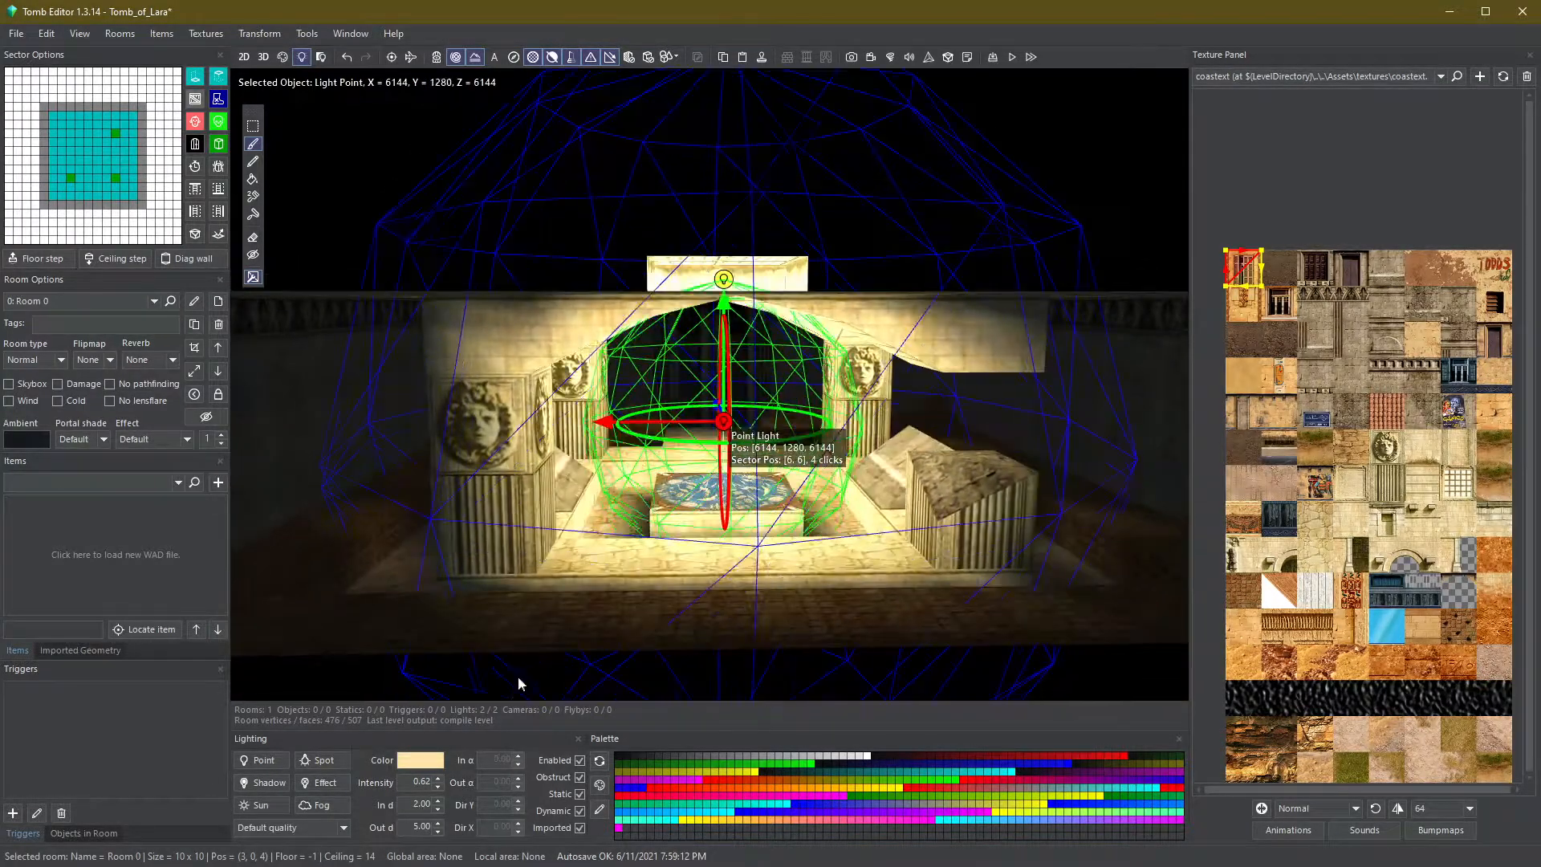
pyautogui.click(438, 821)
pyautogui.click(438, 822)
pyautogui.scroll(-3, 723, 666)
pyautogui.moveTo(725, 679)
pyautogui.mouseDown(button='right')
pyautogui.moveTo(736, 626)
pyautogui.moveTo(729, 658)
pyautogui.mouseUp(button='right')
pyautogui.click(438, 786)
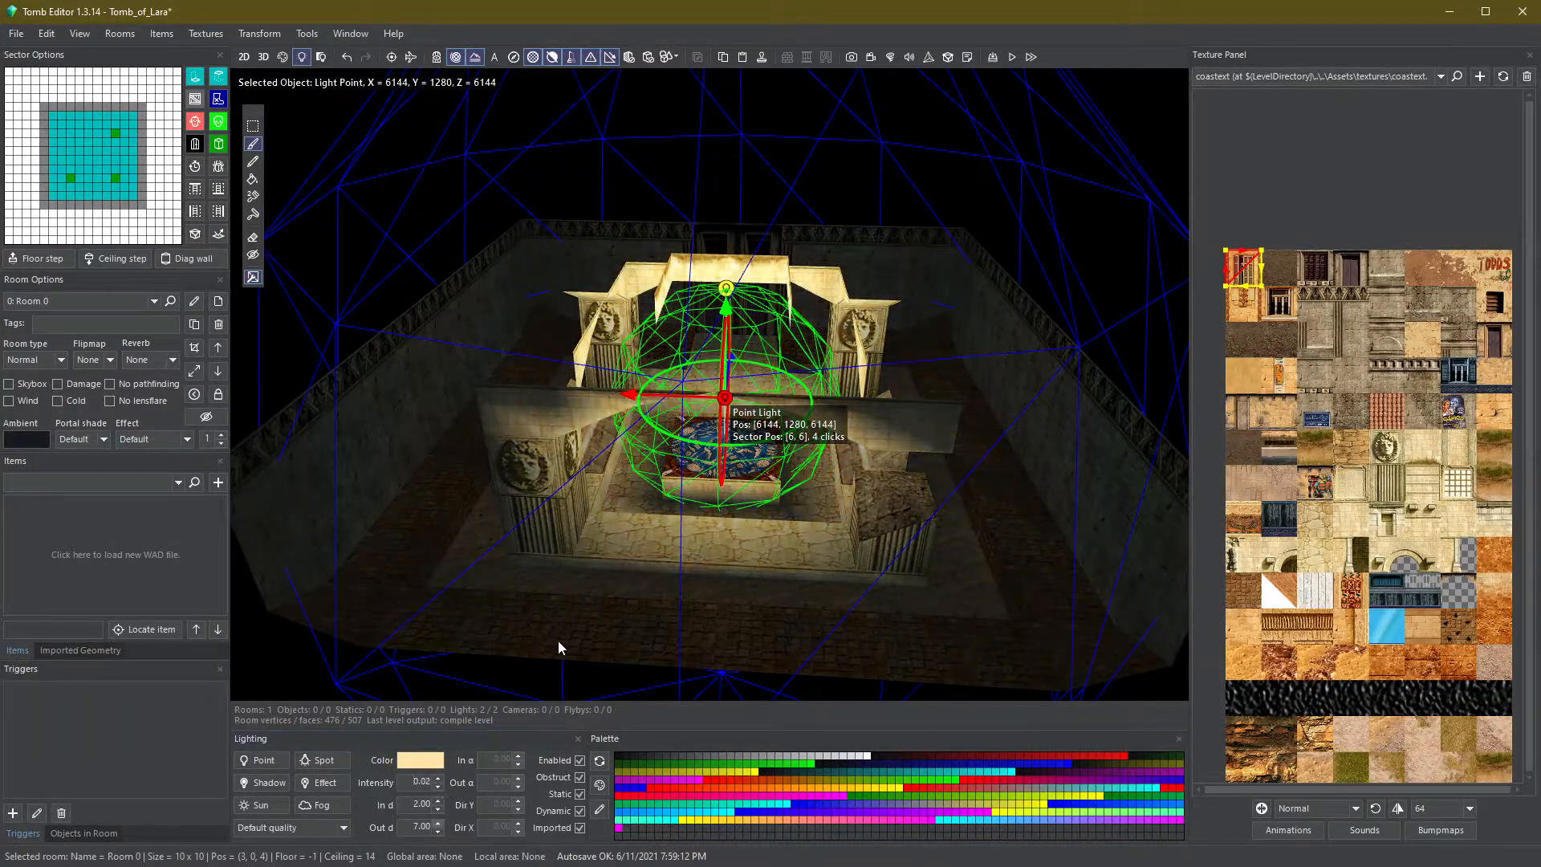
pyautogui.moveTo(650, 634); pyautogui.dragTo(626, 546, button='right')
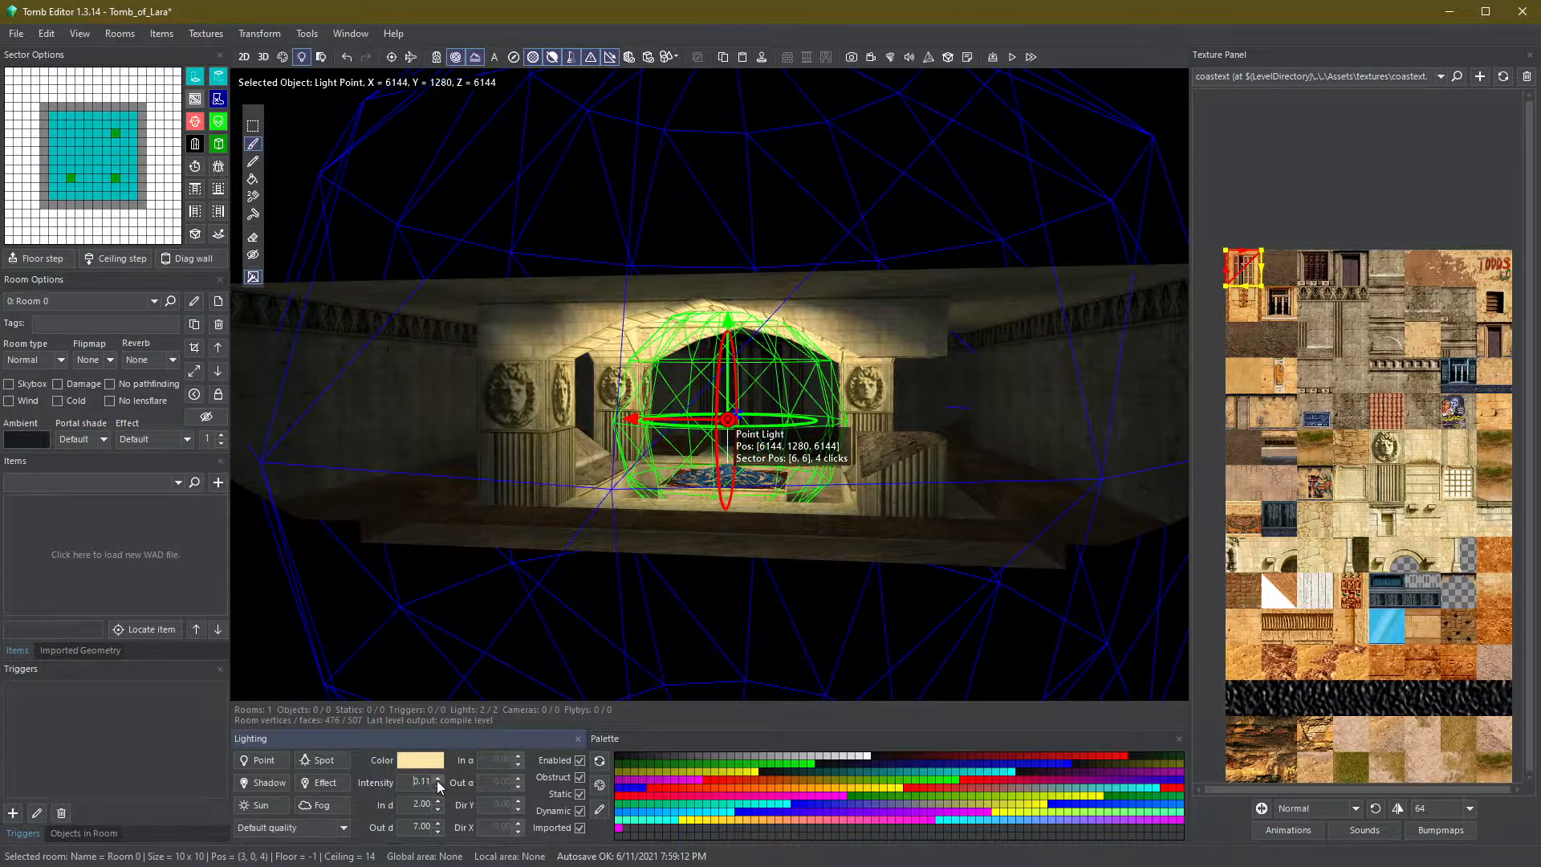
# - Add a shadow light in a corner of the room, raise it, and set its intensity to -0.17 and outer distance to 3.00
pyautogui.click(774, 538)
pyautogui.moveTo(1525, 121); pyautogui.dragTo(1525, 241, button='right')
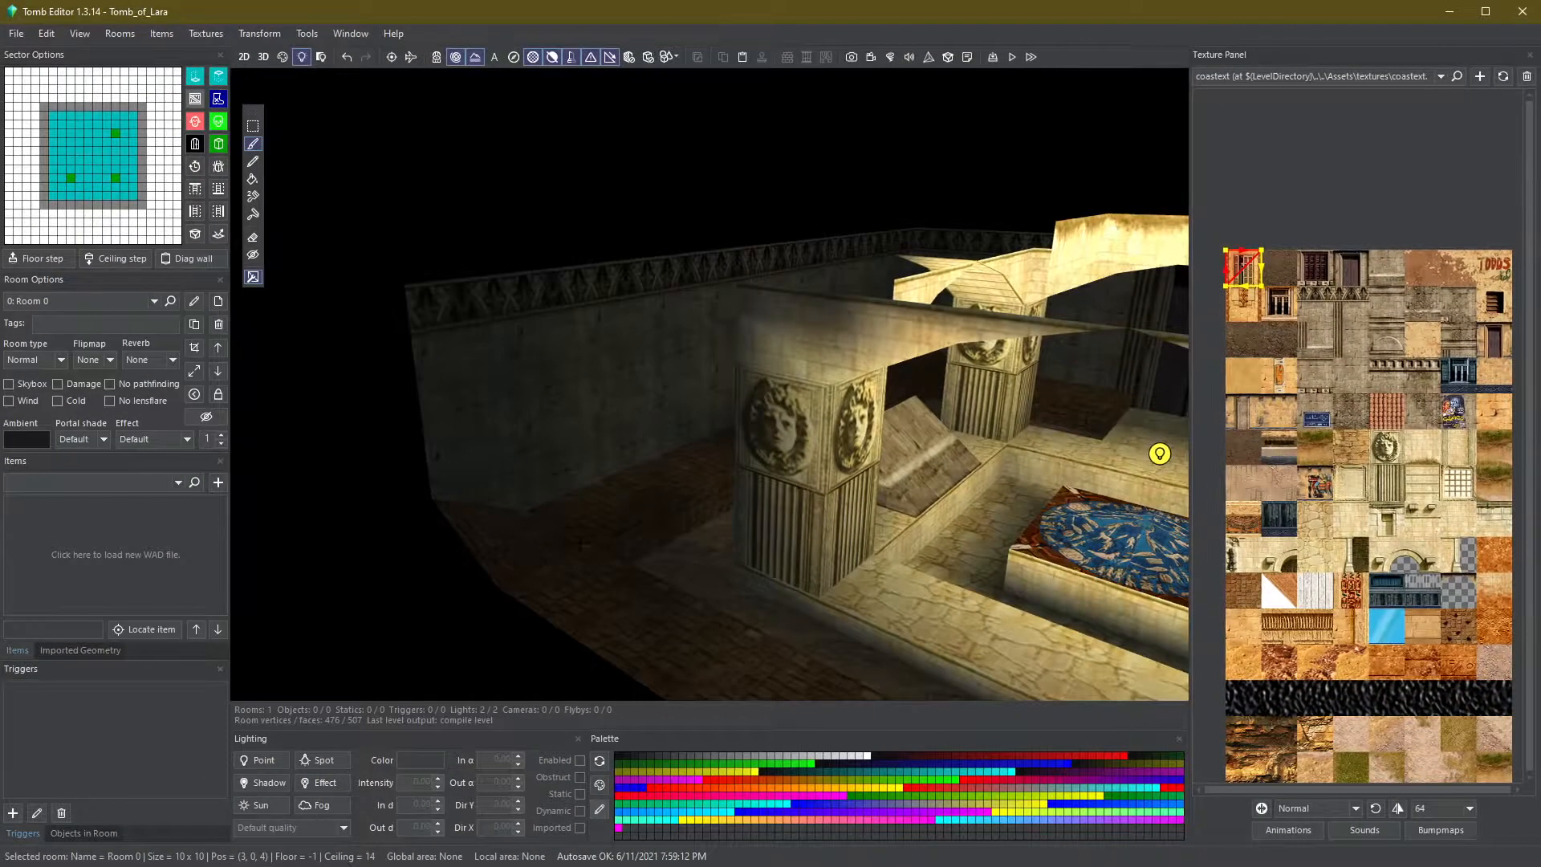
pyautogui.click(668, 568)
pyautogui.moveTo(680, 581); pyautogui.dragTo(799, 627, button='right')
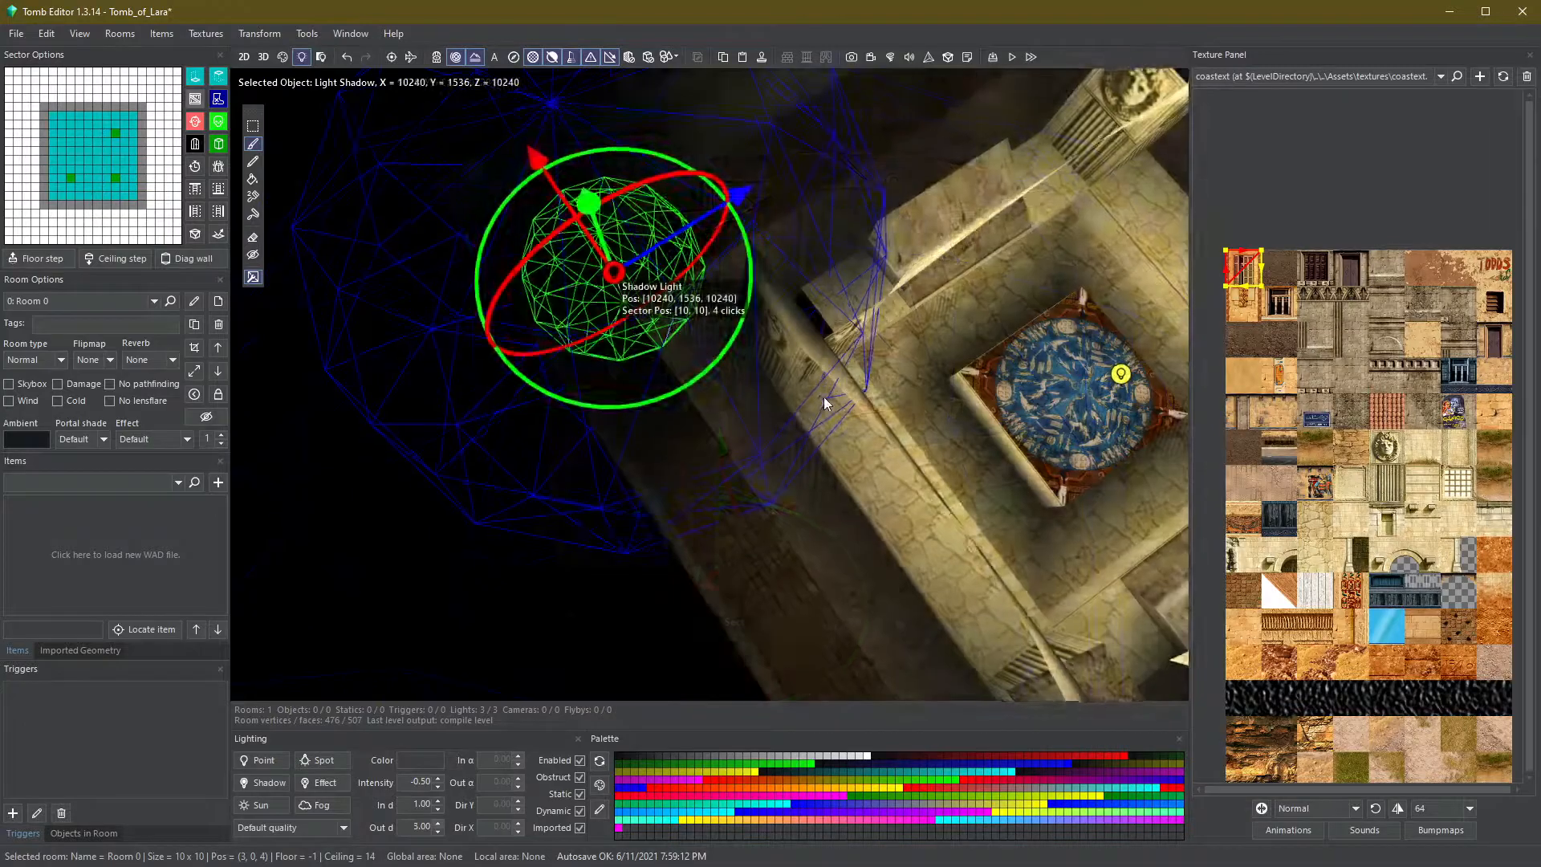
pyautogui.press('Escape')
pyautogui.moveTo(824, 404); pyautogui.dragTo(833, 121, button='right')
pyautogui.click(608, 452)
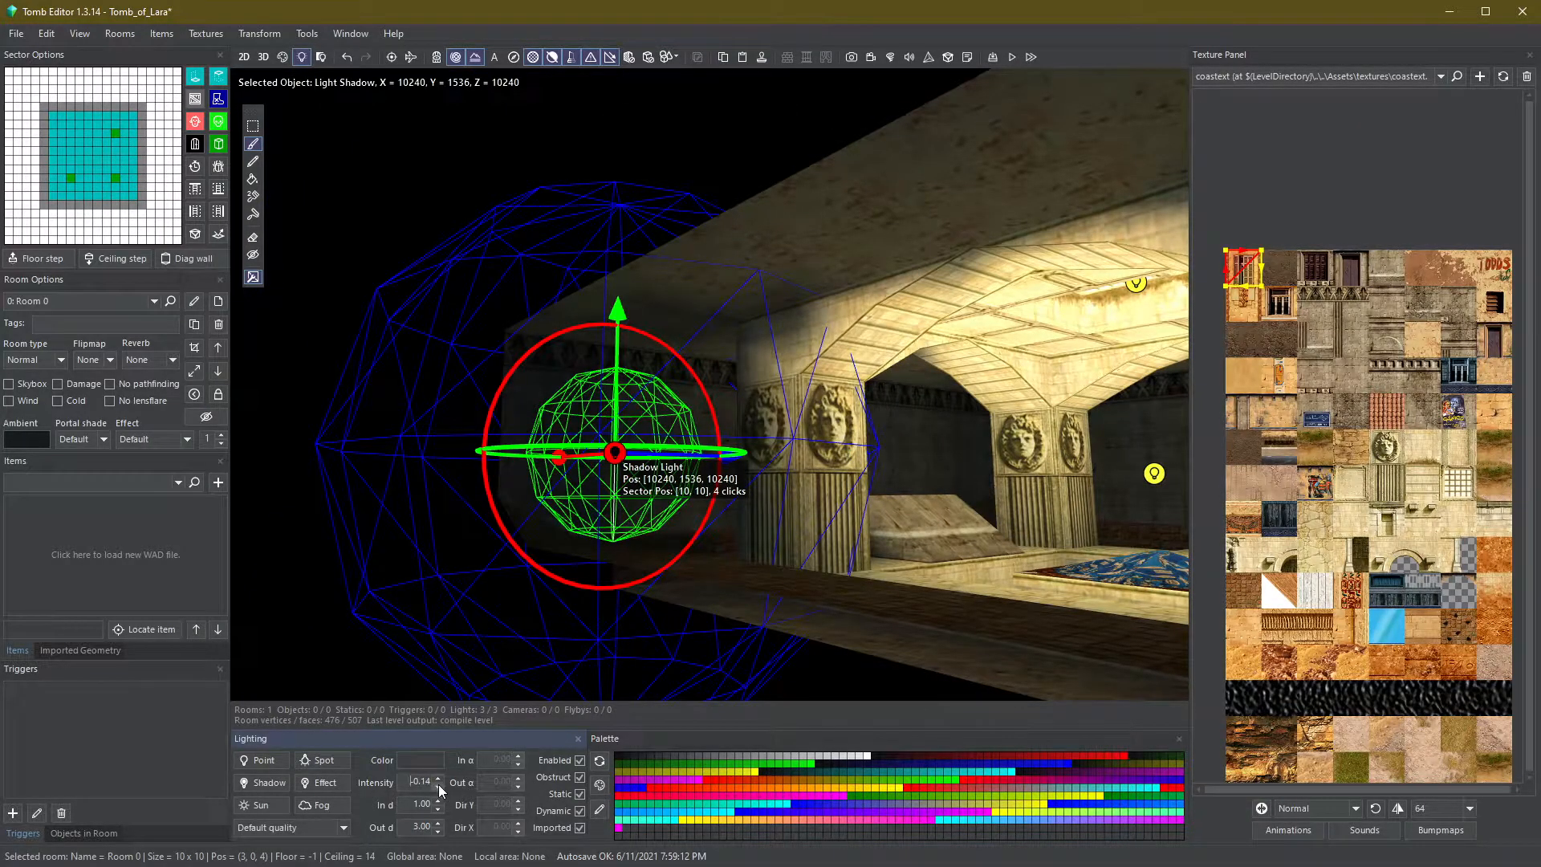
pyautogui.click(684, 585)
pyautogui.click(612, 455)
pyautogui.moveTo(613, 454); pyautogui.dragTo(961, 578, button='right')
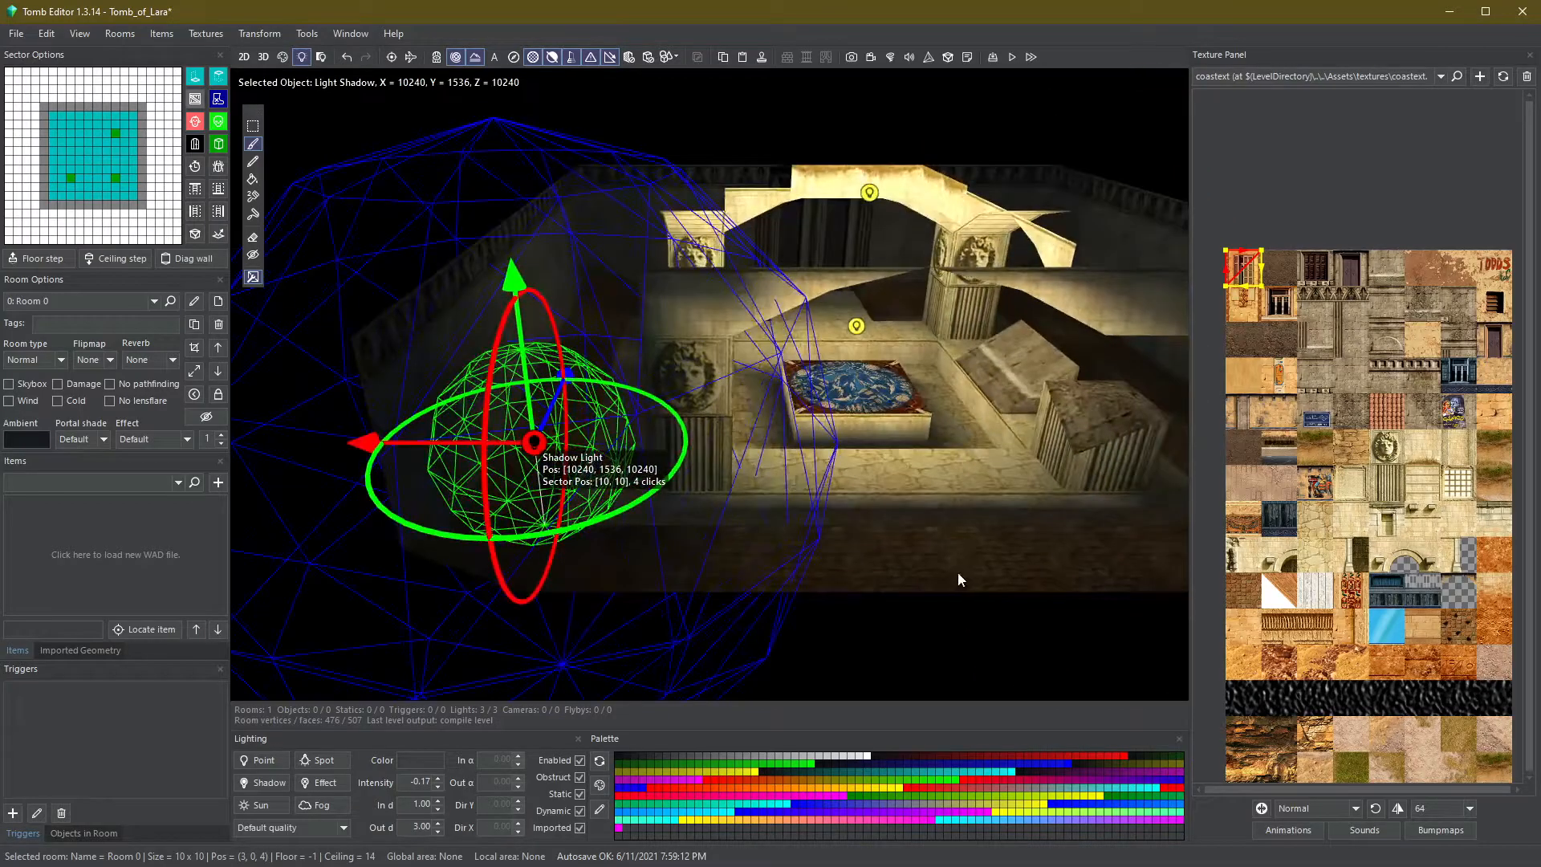
# - Paste a copy of the shadow light and move it along the side of the room
pyautogui.moveTo(630, 506); pyautogui.dragTo(901, 532, button='right')
pyautogui.hotkey('ctrl', 'v')
pyautogui.click(542, 571)
pyautogui.moveTo(542, 571); pyautogui.dragTo(434, 644, button='right')
pyautogui.moveTo(433, 645); pyautogui.dragTo(446, 624)
pyautogui.moveTo(464, 458); pyautogui.dragTo(506, 467)
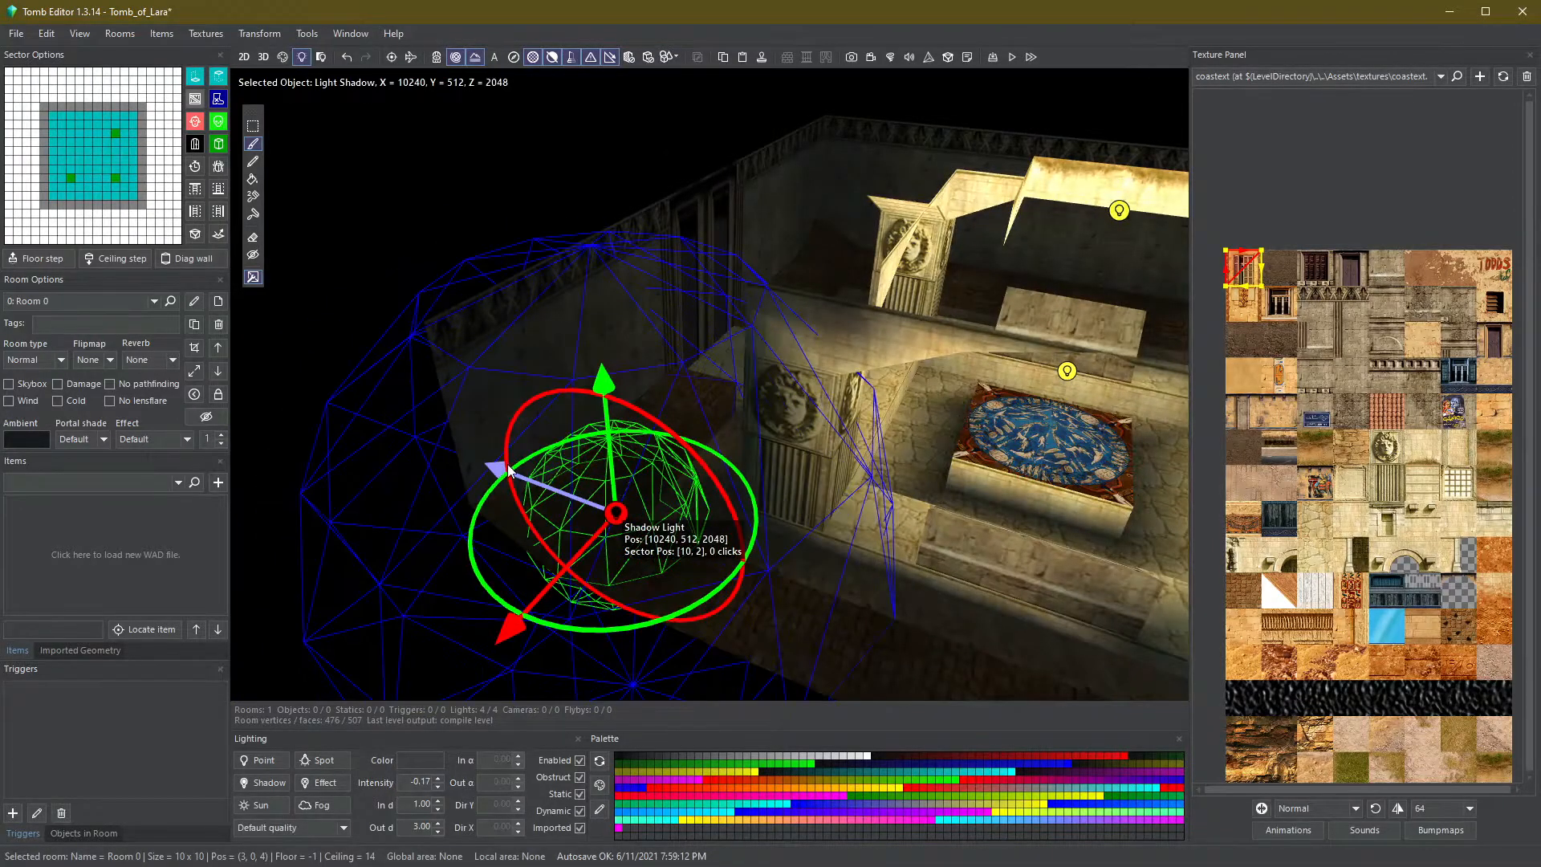
# - Raise the nearby point light and set its colour to green (Red 38, Green 240, Blue 89)
pyautogui.moveTo(507, 467); pyautogui.dragTo(912, 495, button='right')
pyautogui.moveTo(703, 547); pyautogui.dragTo(816, 401, button='right')
pyautogui.press('q')
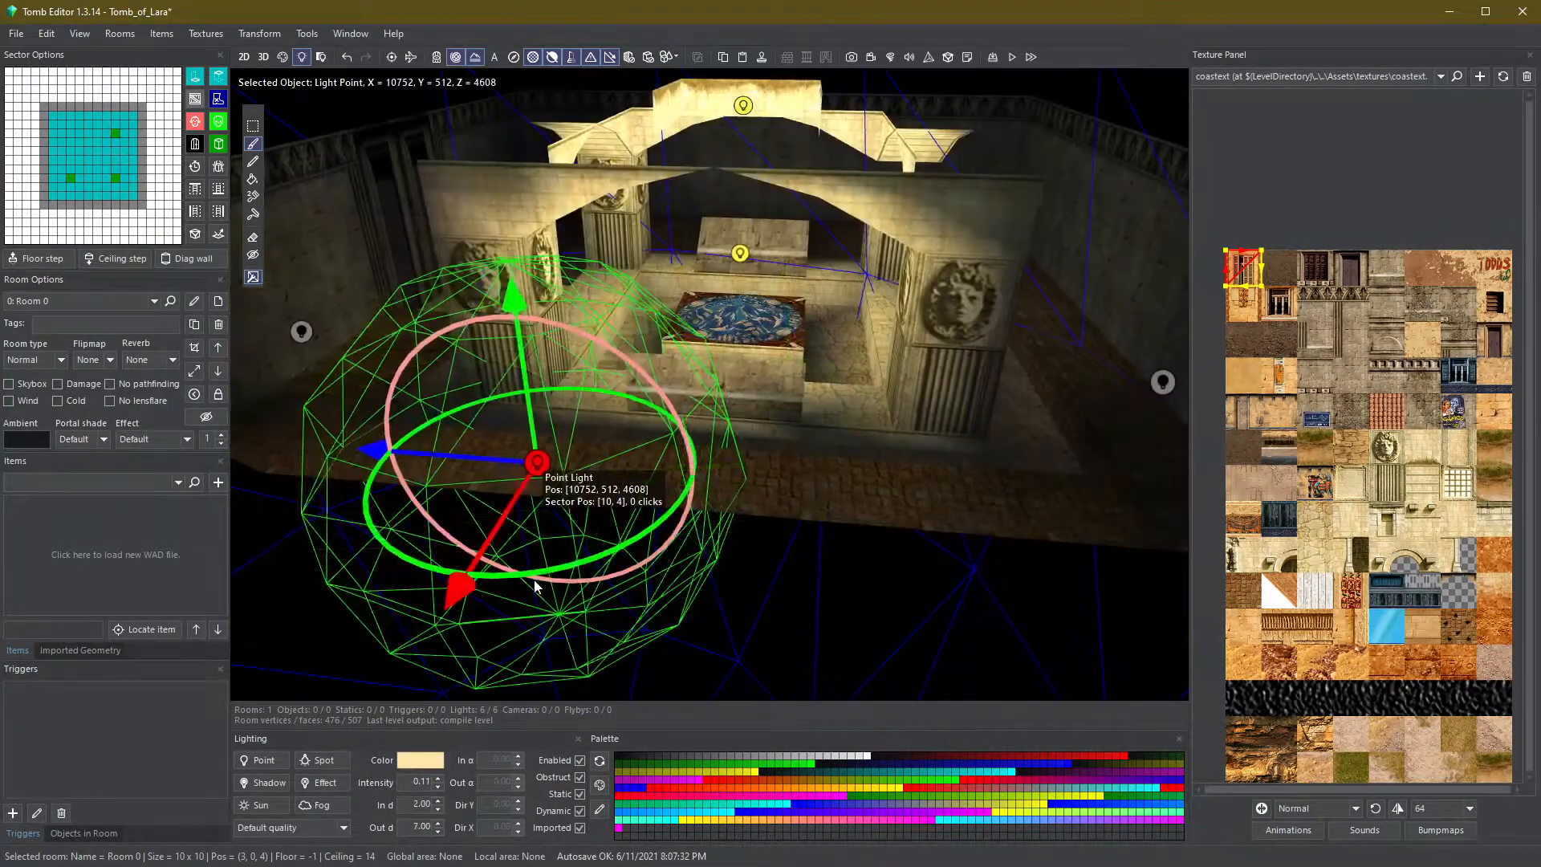
pyautogui.click(420, 760)
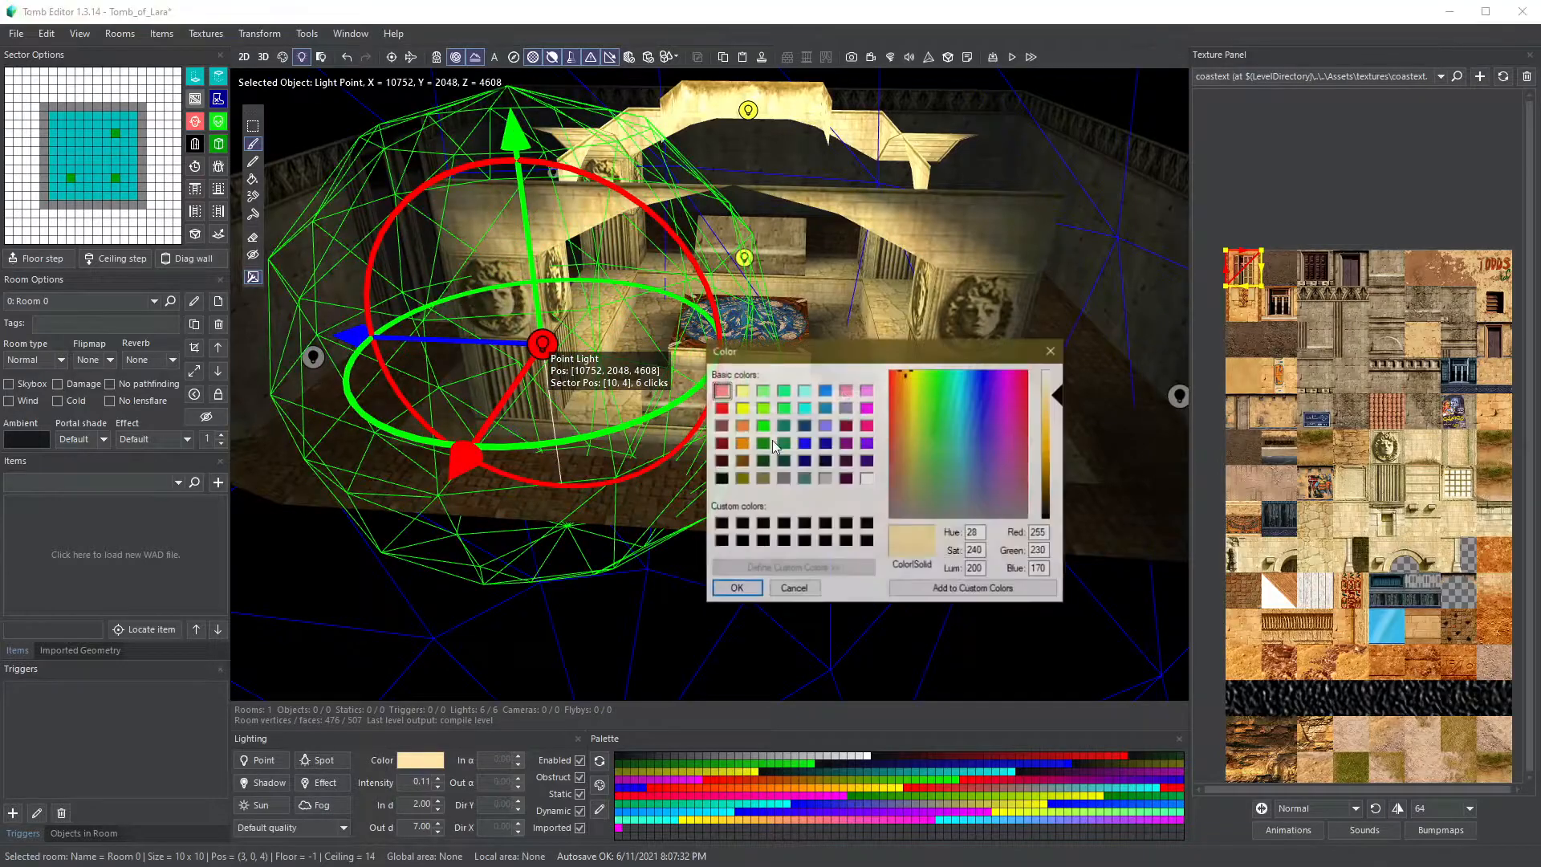
pyautogui.click(942, 389)
pyautogui.click(1054, 402)
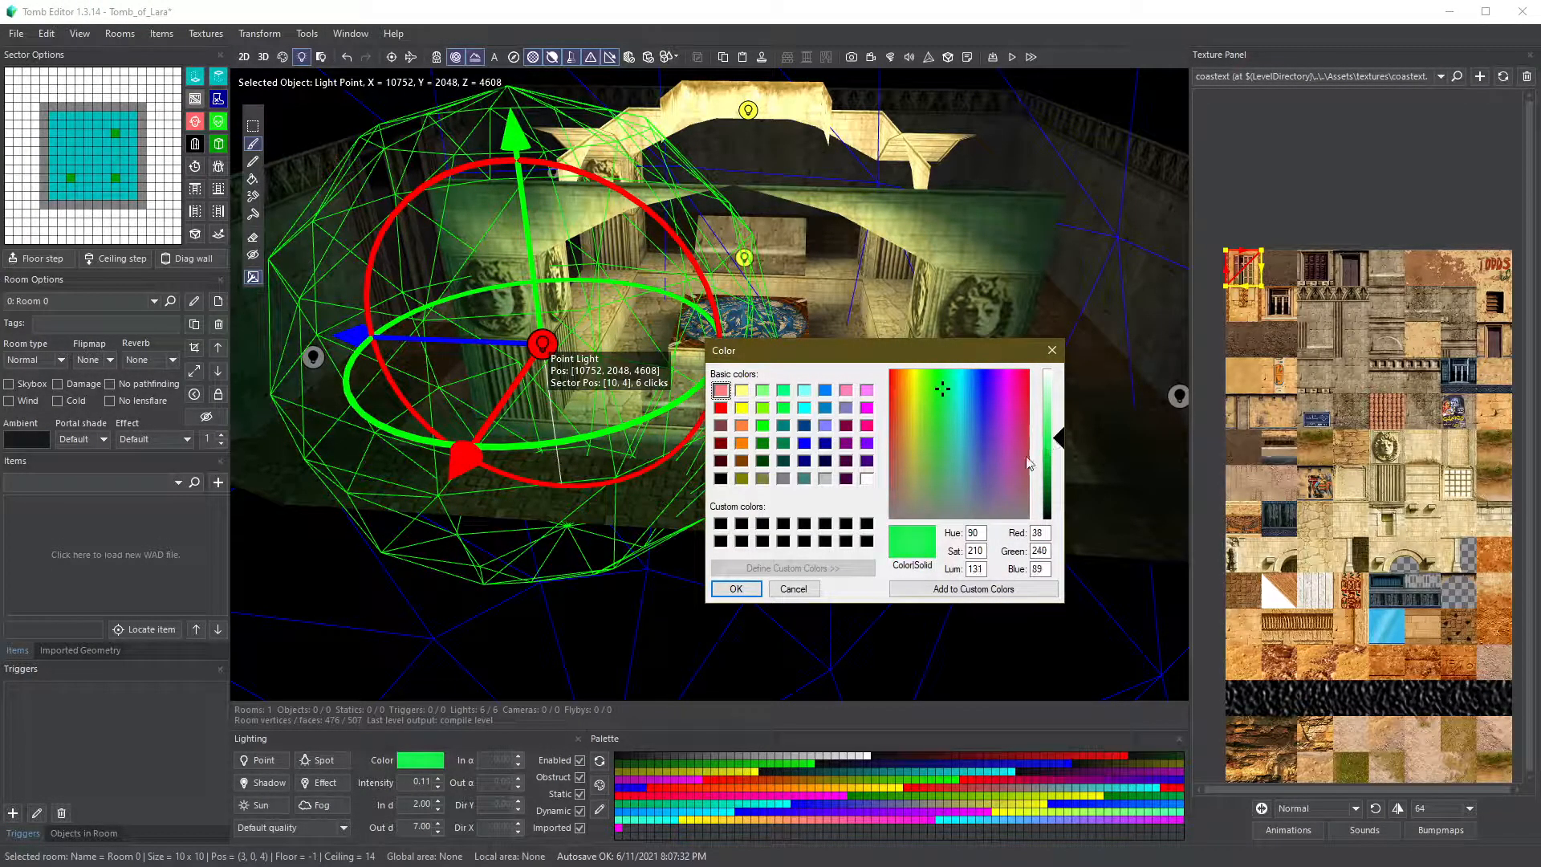
pyautogui.click(735, 589)
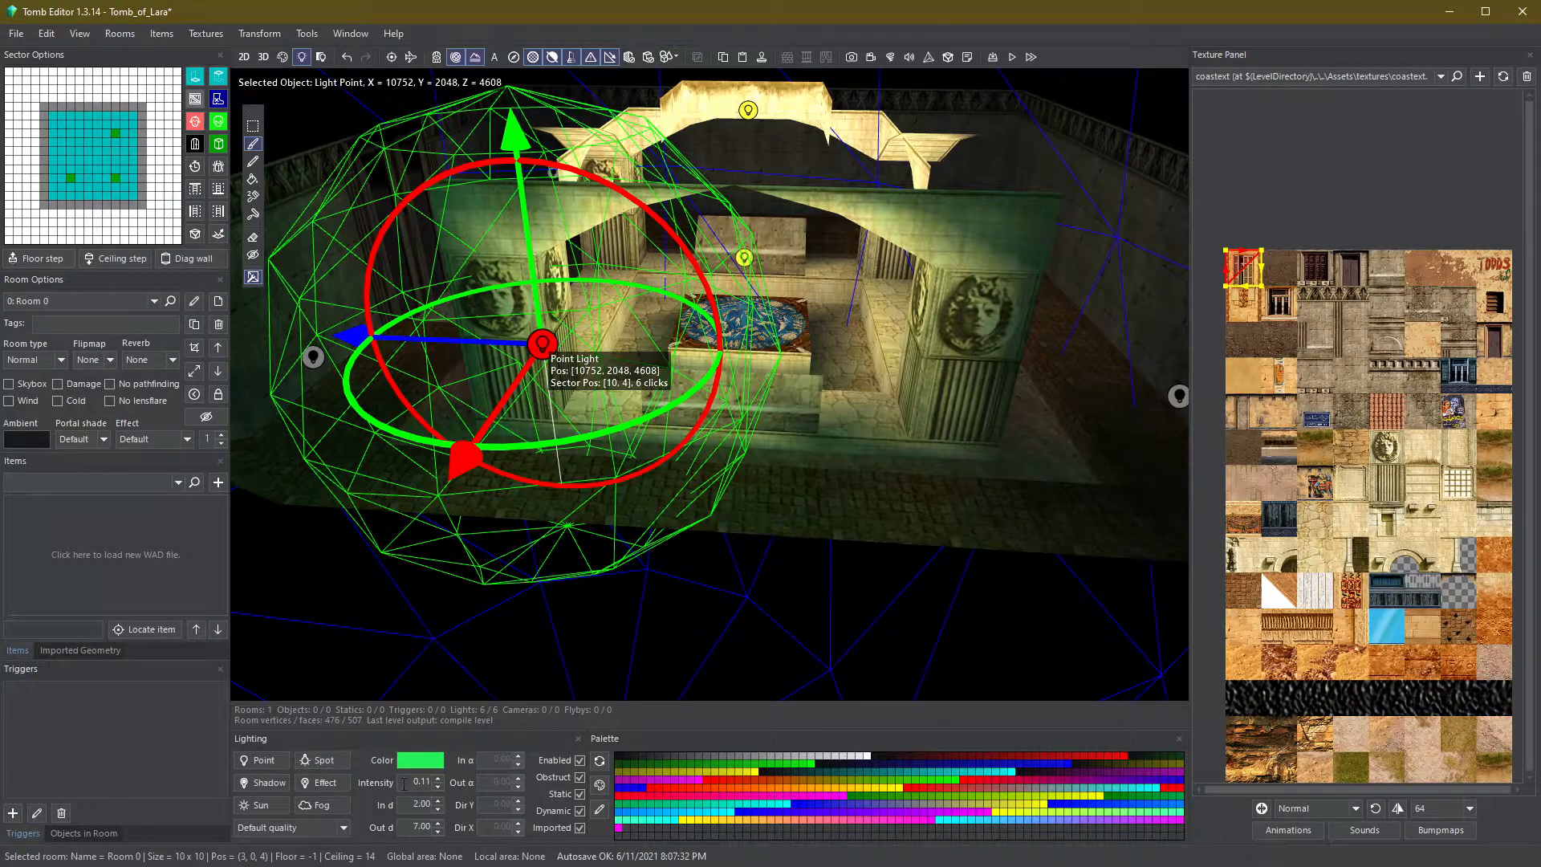
pyautogui.click(437, 787)
# - Load the coastal.wad2 object file from the project's wads folder
pyautogui.click(595, 587)
pyautogui.moveTo(595, 588); pyautogui.dragTo(465, 428, button='right')
pyautogui.click(360, 318)
pyautogui.moveTo(360, 319); pyautogui.dragTo(809, 454, button='right')
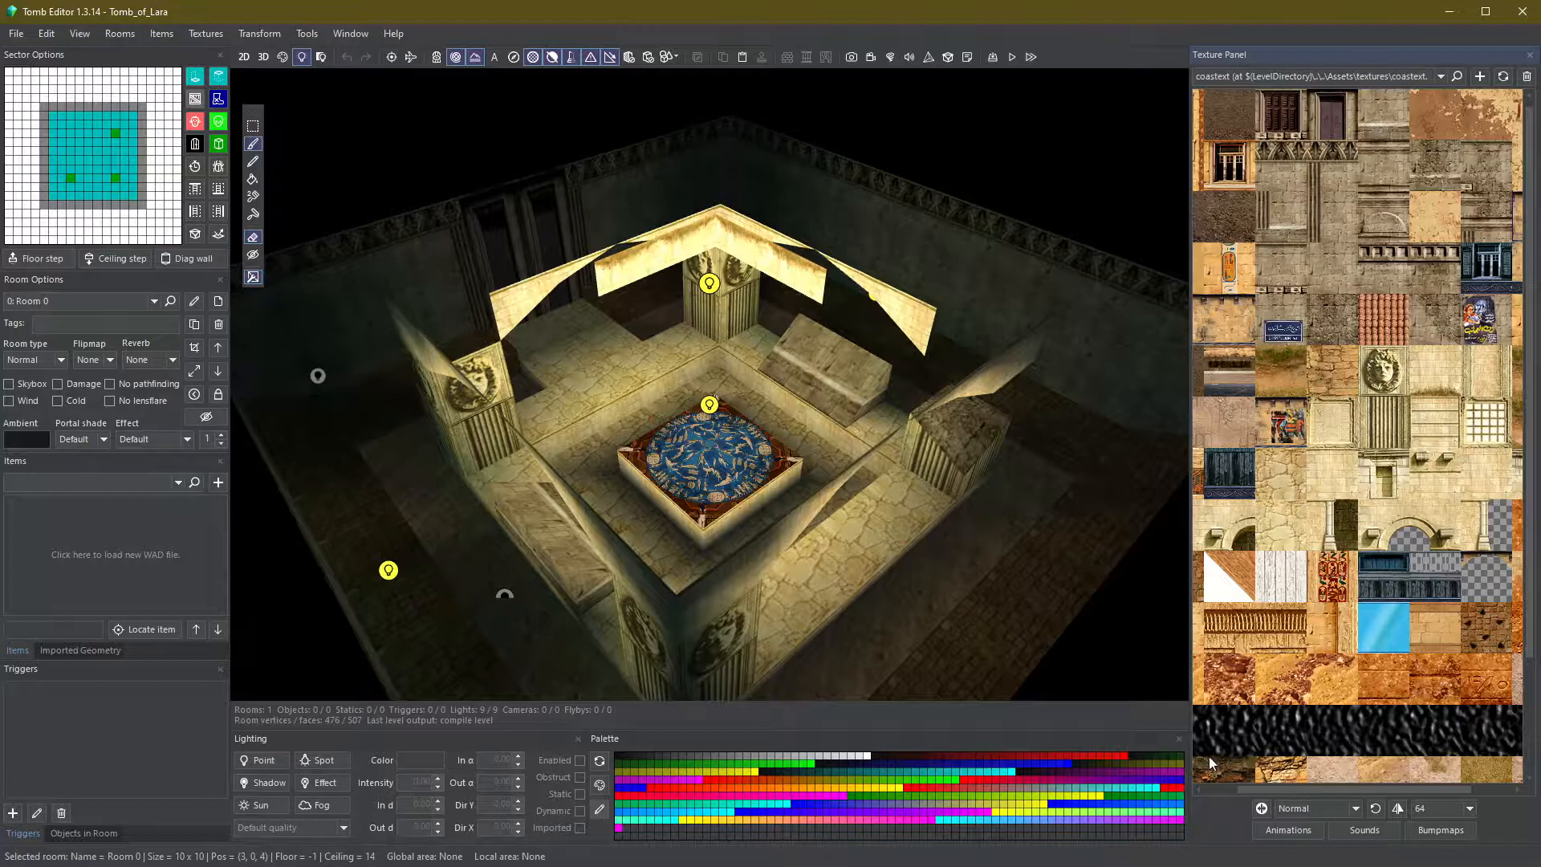
pyautogui.moveTo(1014, 553); pyautogui.dragTo(854, 457, button='right')
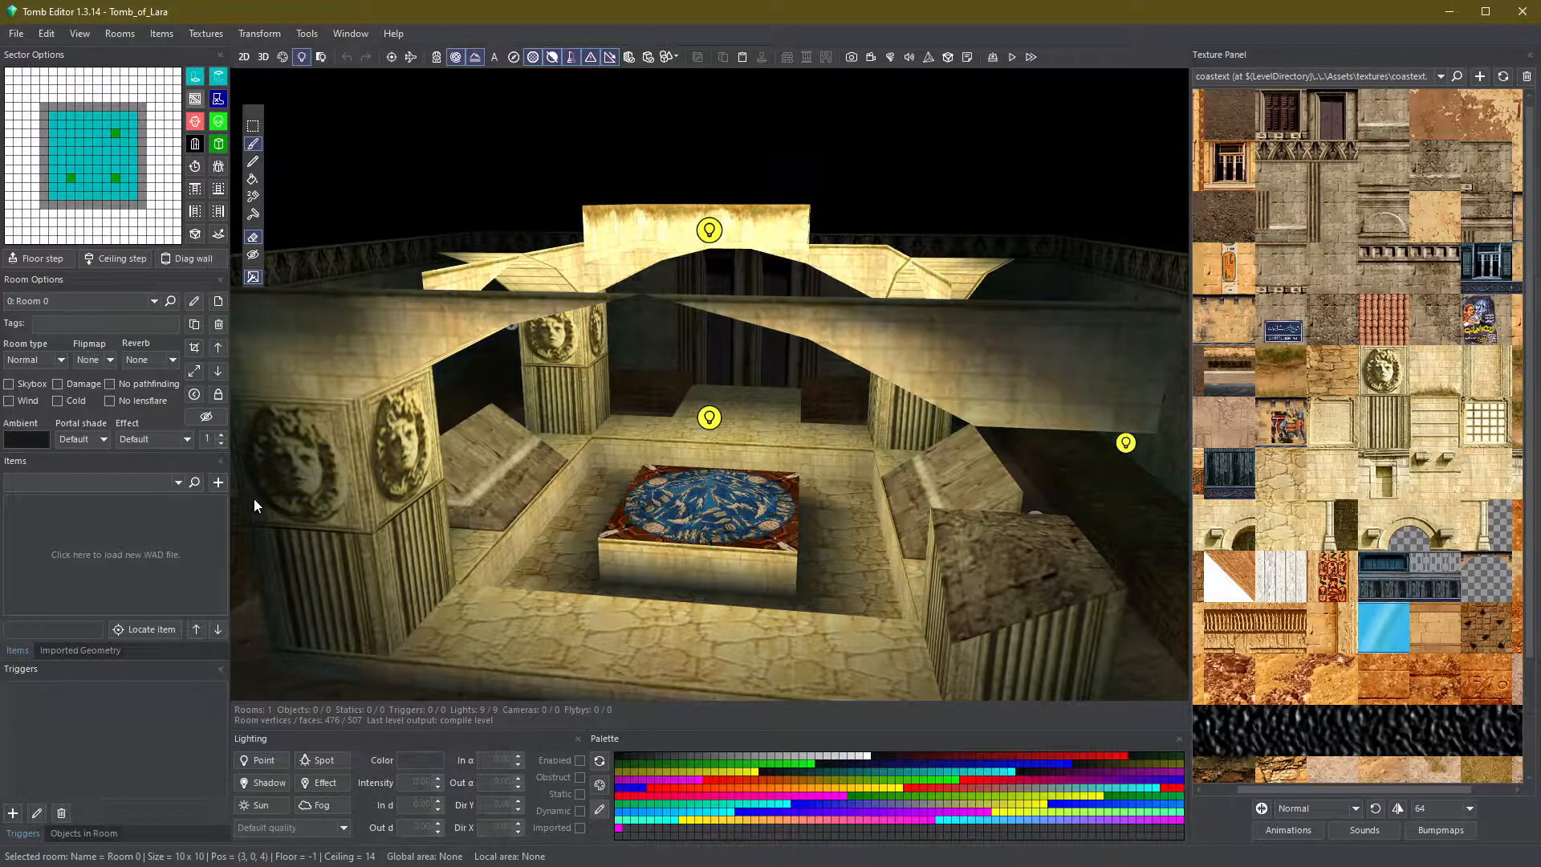
pyautogui.click(129, 552)
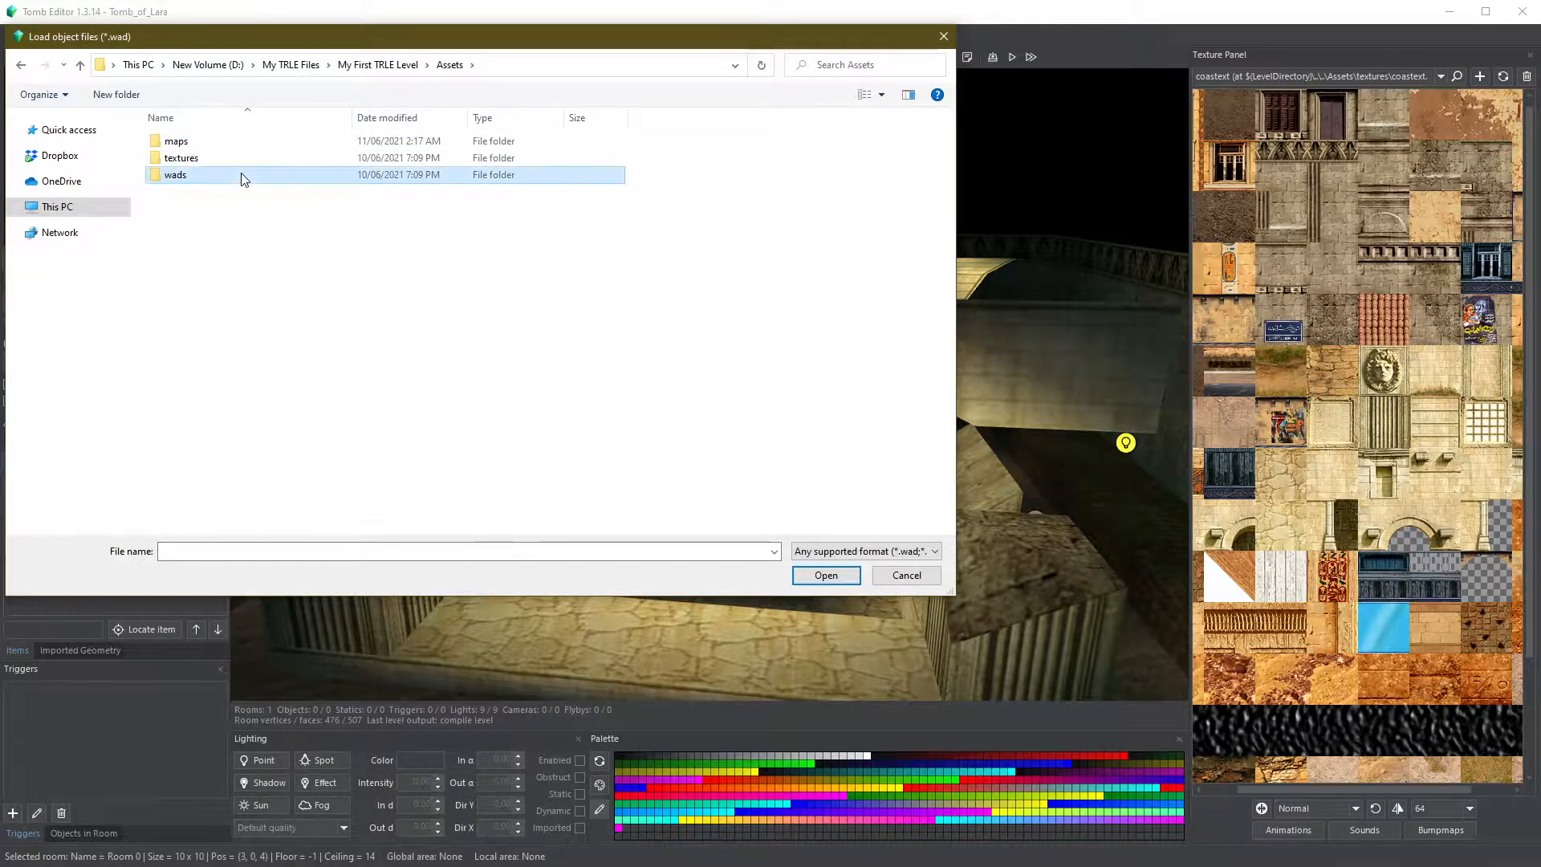
pyautogui.doubleClick(244, 176)
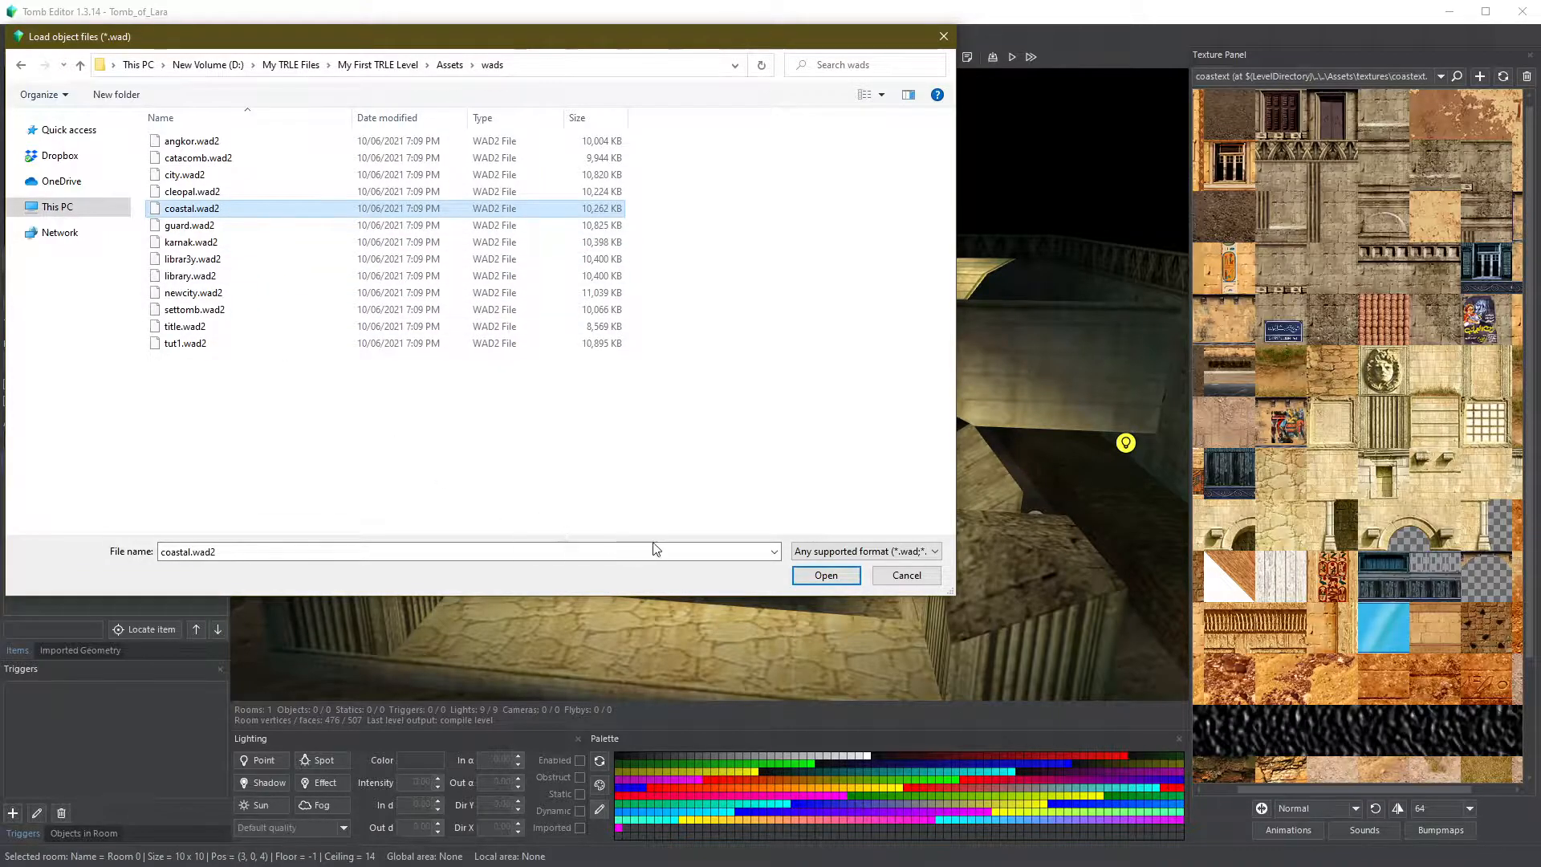
pyautogui.click(826, 575)
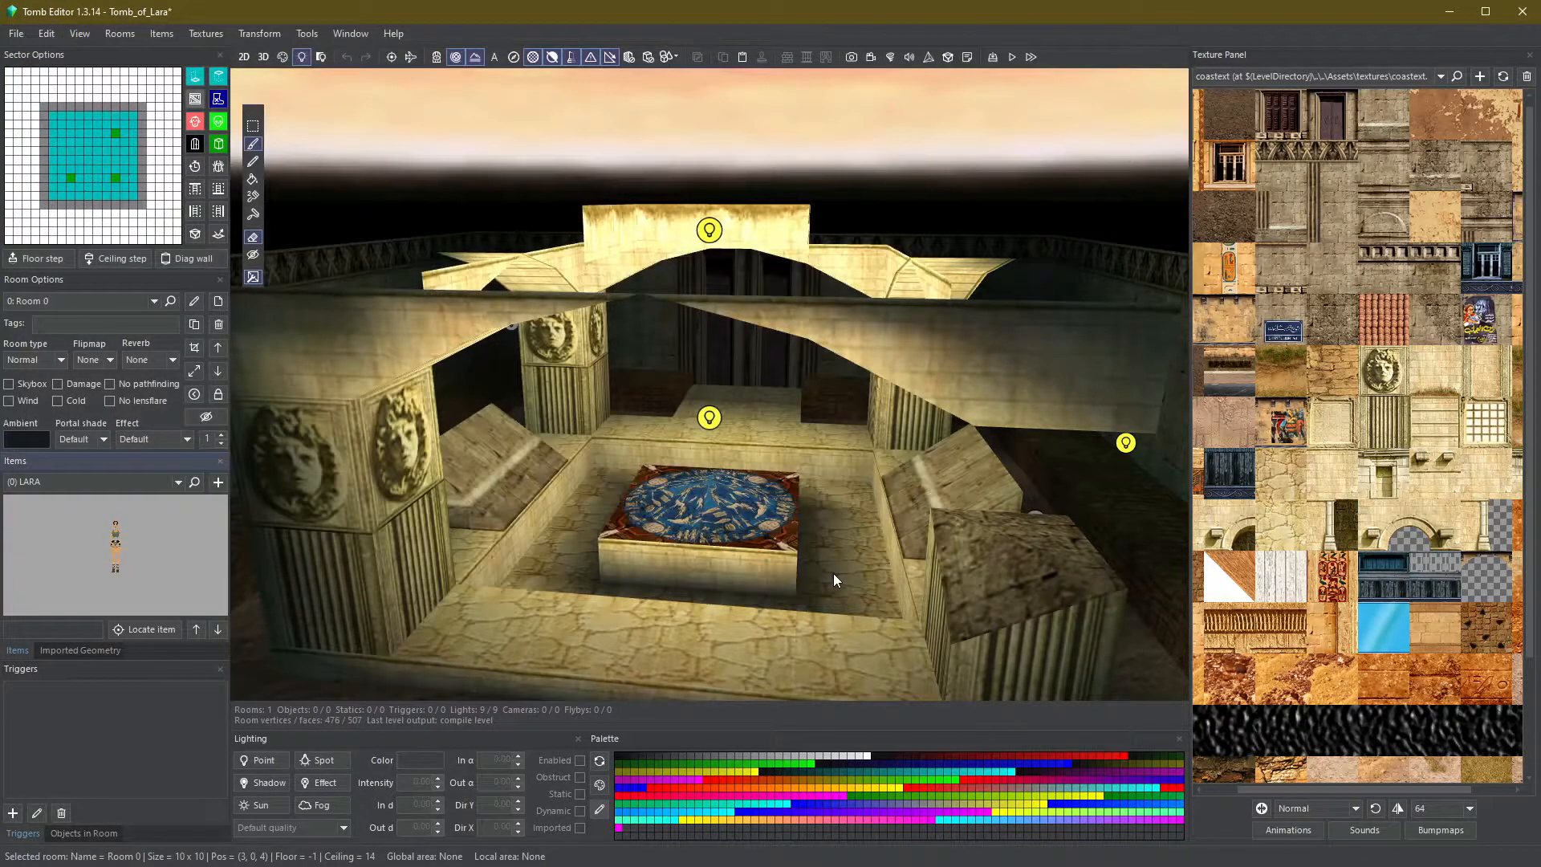
# - Place Lara in the room, then move her near the side wall and rotate her to 225
pyautogui.scroll(3, 711, 491)
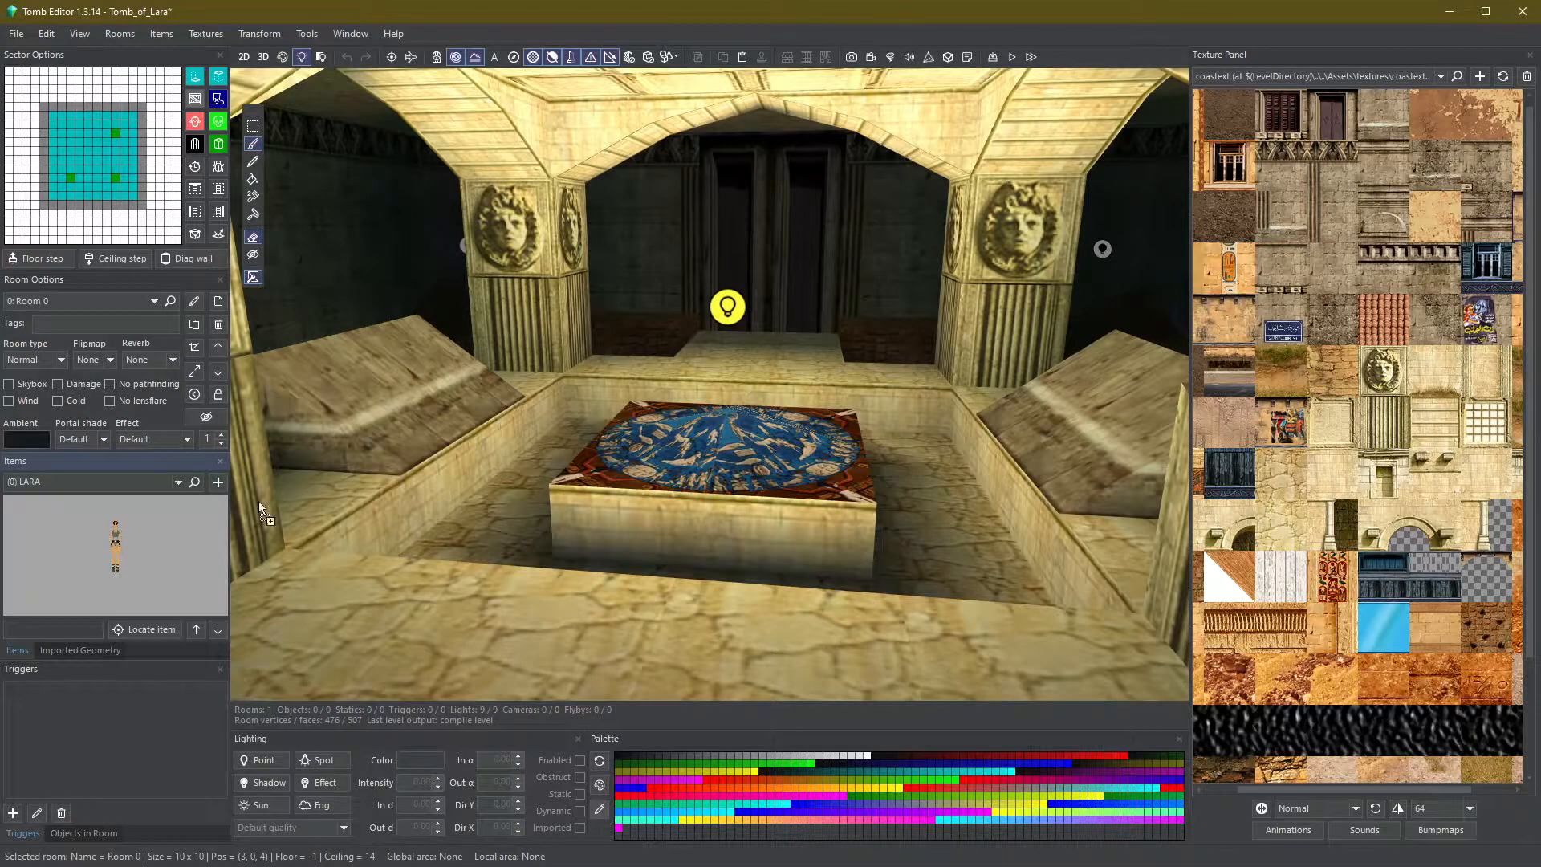
pyautogui.moveTo(781, 455); pyautogui.dragTo(782, 456)
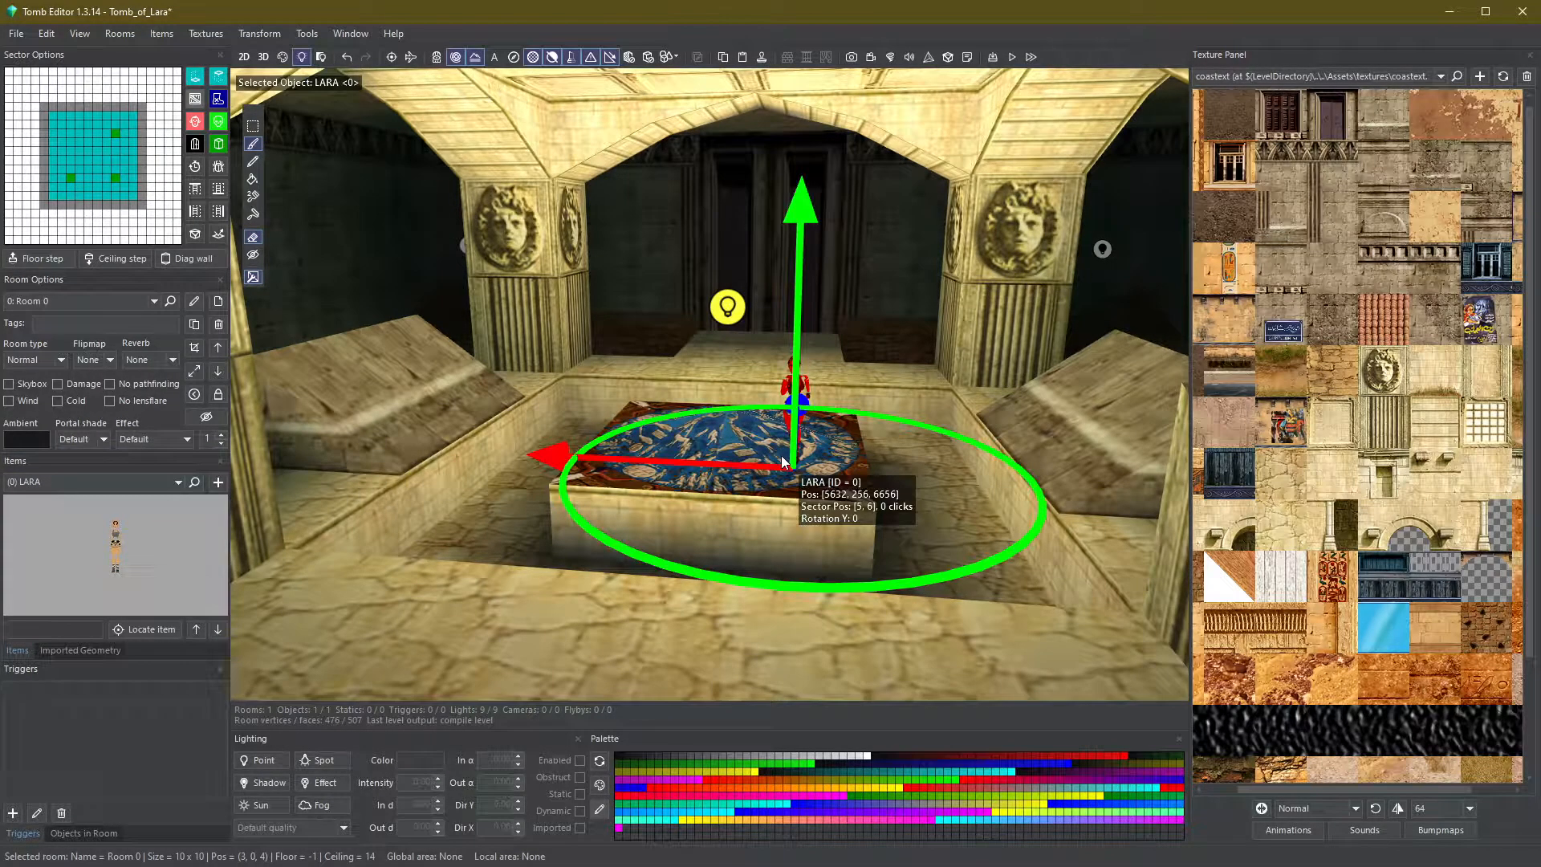
pyautogui.moveTo(1056, 480); pyautogui.dragTo(865, 509, button='right')
pyautogui.moveTo(866, 509); pyautogui.dragTo(1004, 523)
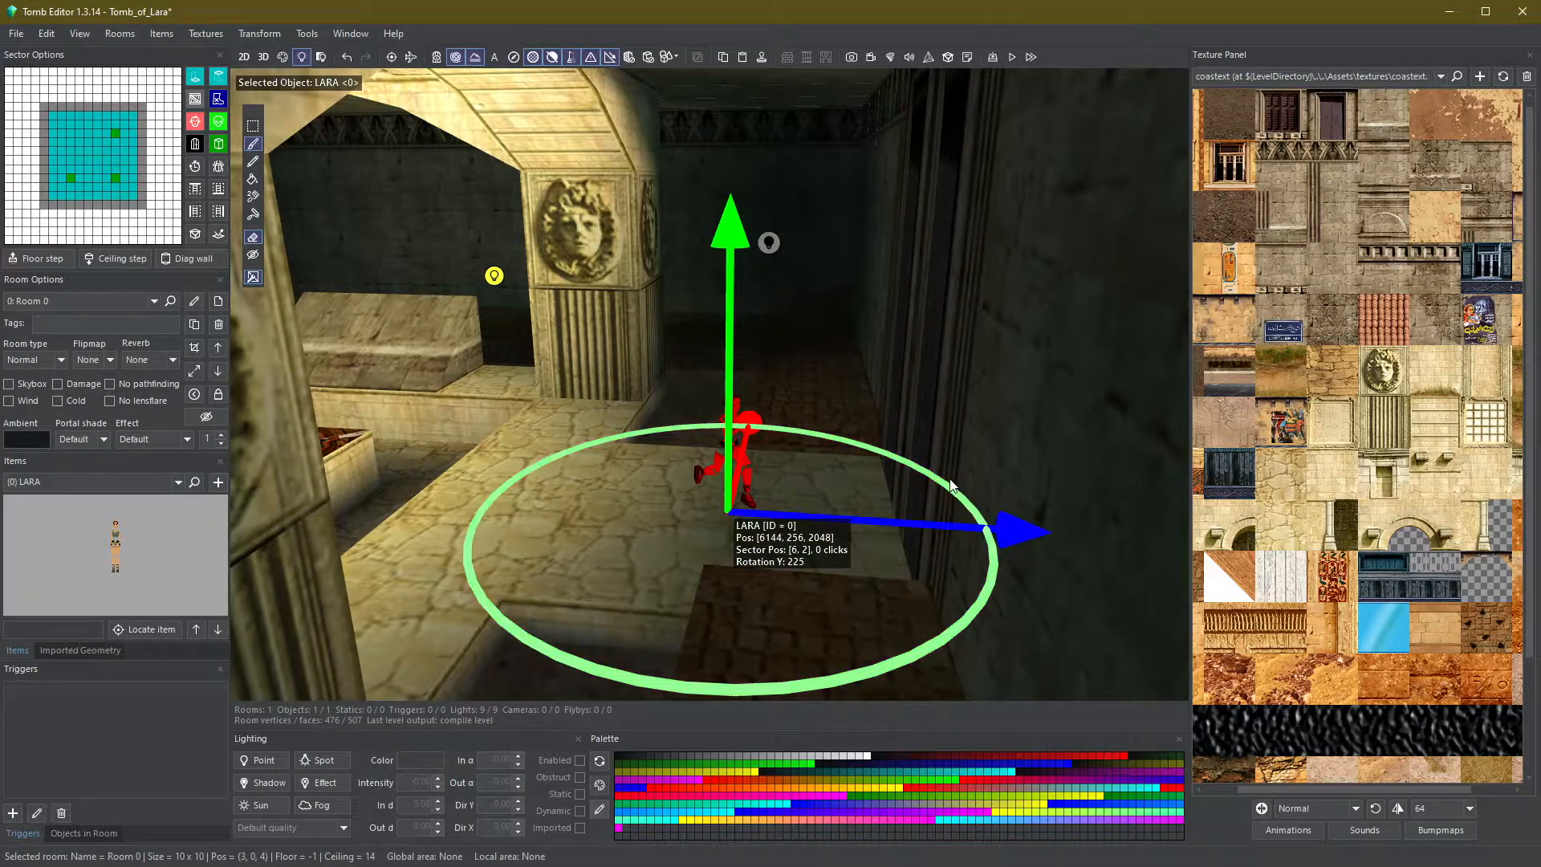
pyautogui.moveTo(900, 563); pyautogui.dragTo(657, 604)
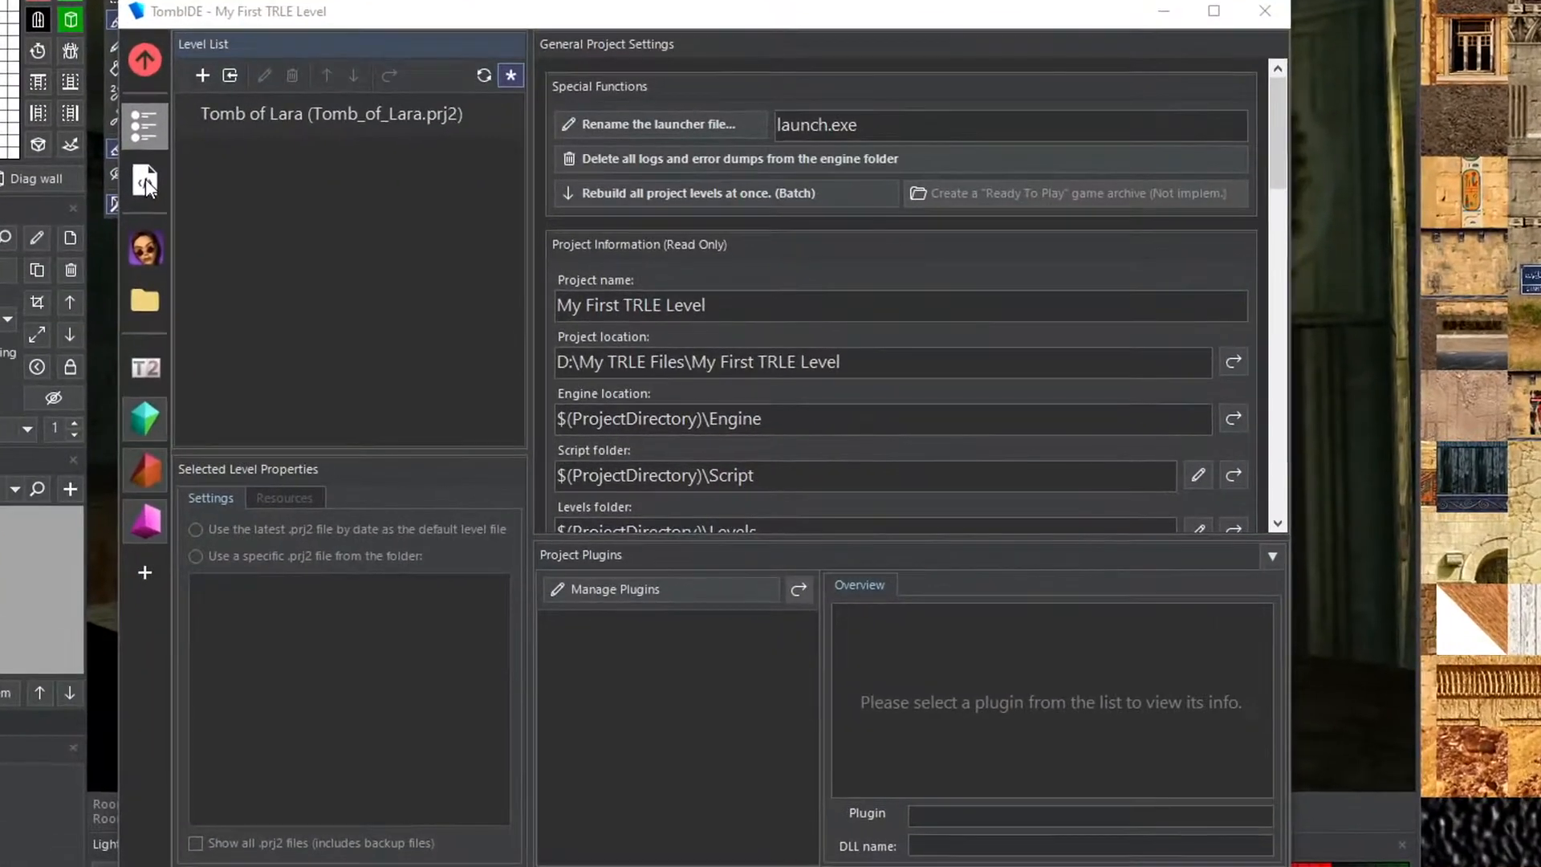
# - Build and play the level to test it in the game
pyautogui.click(200, 215)
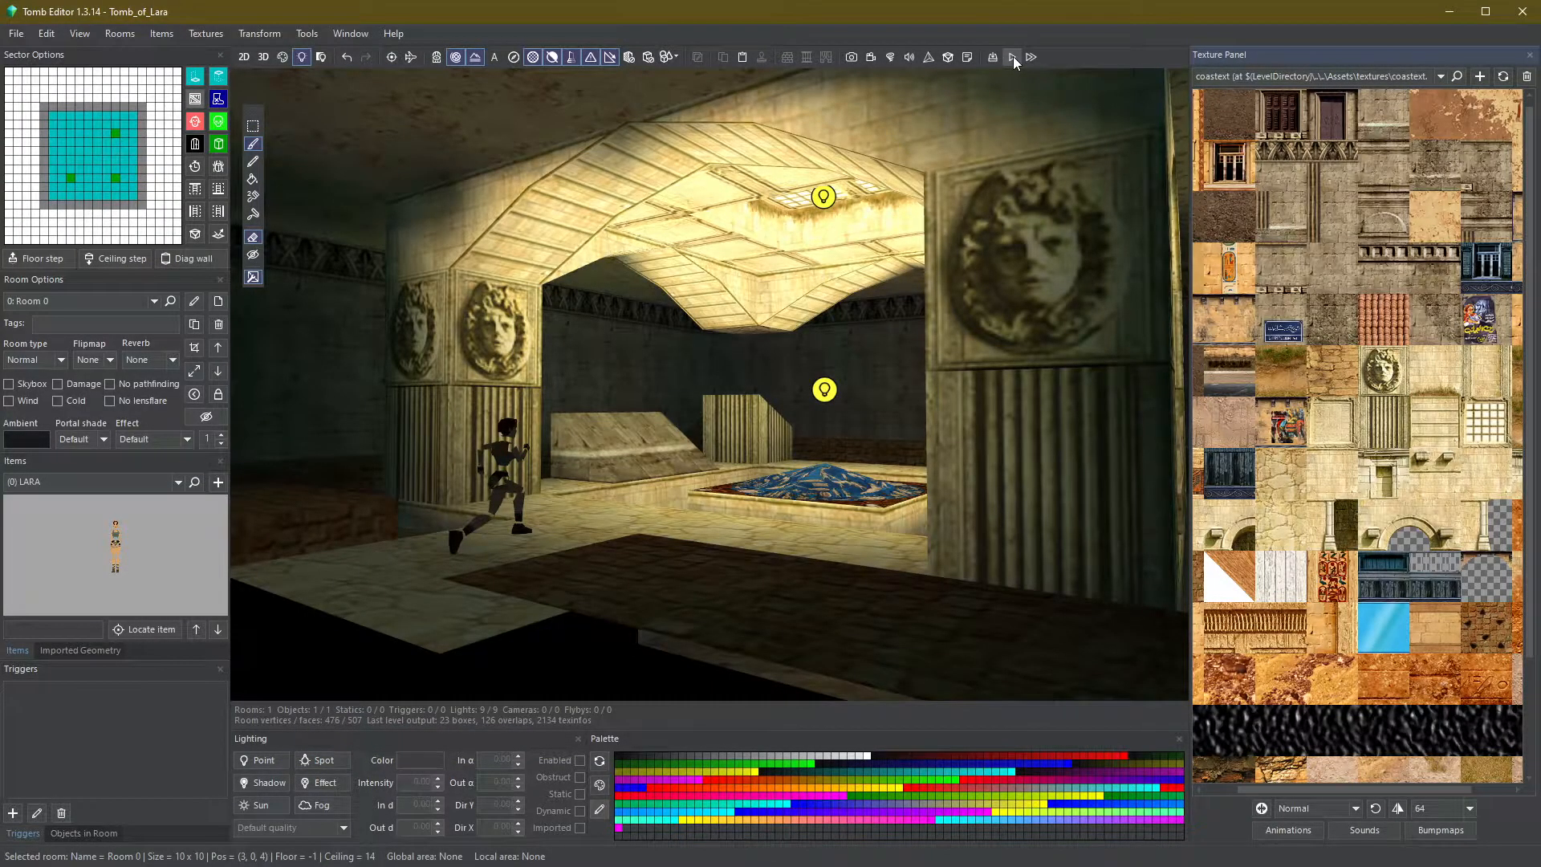
pyautogui.click(1013, 57)
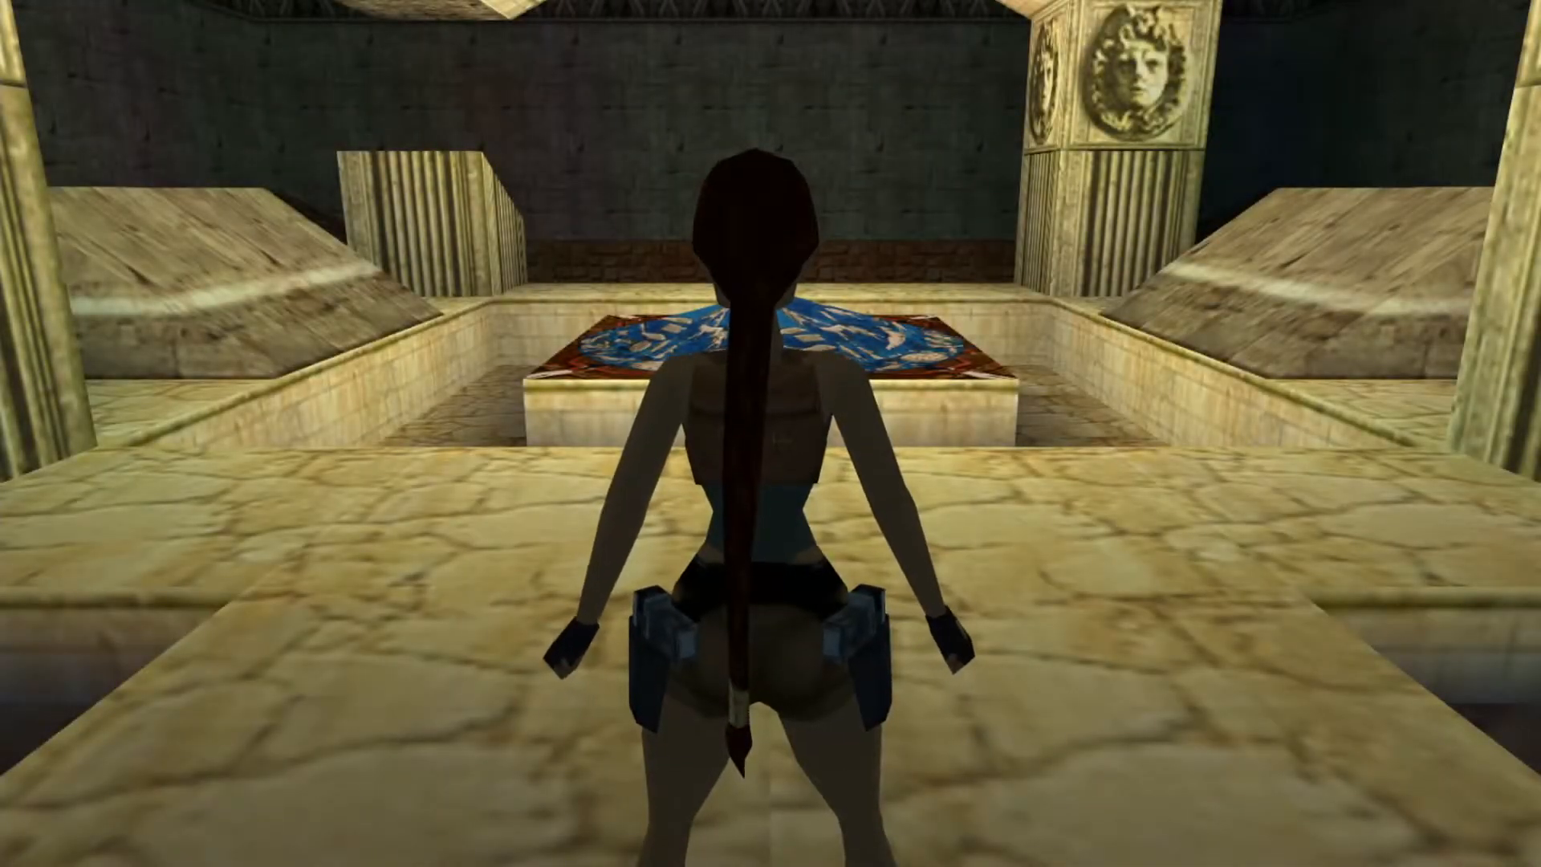
pyautogui.press('Up')
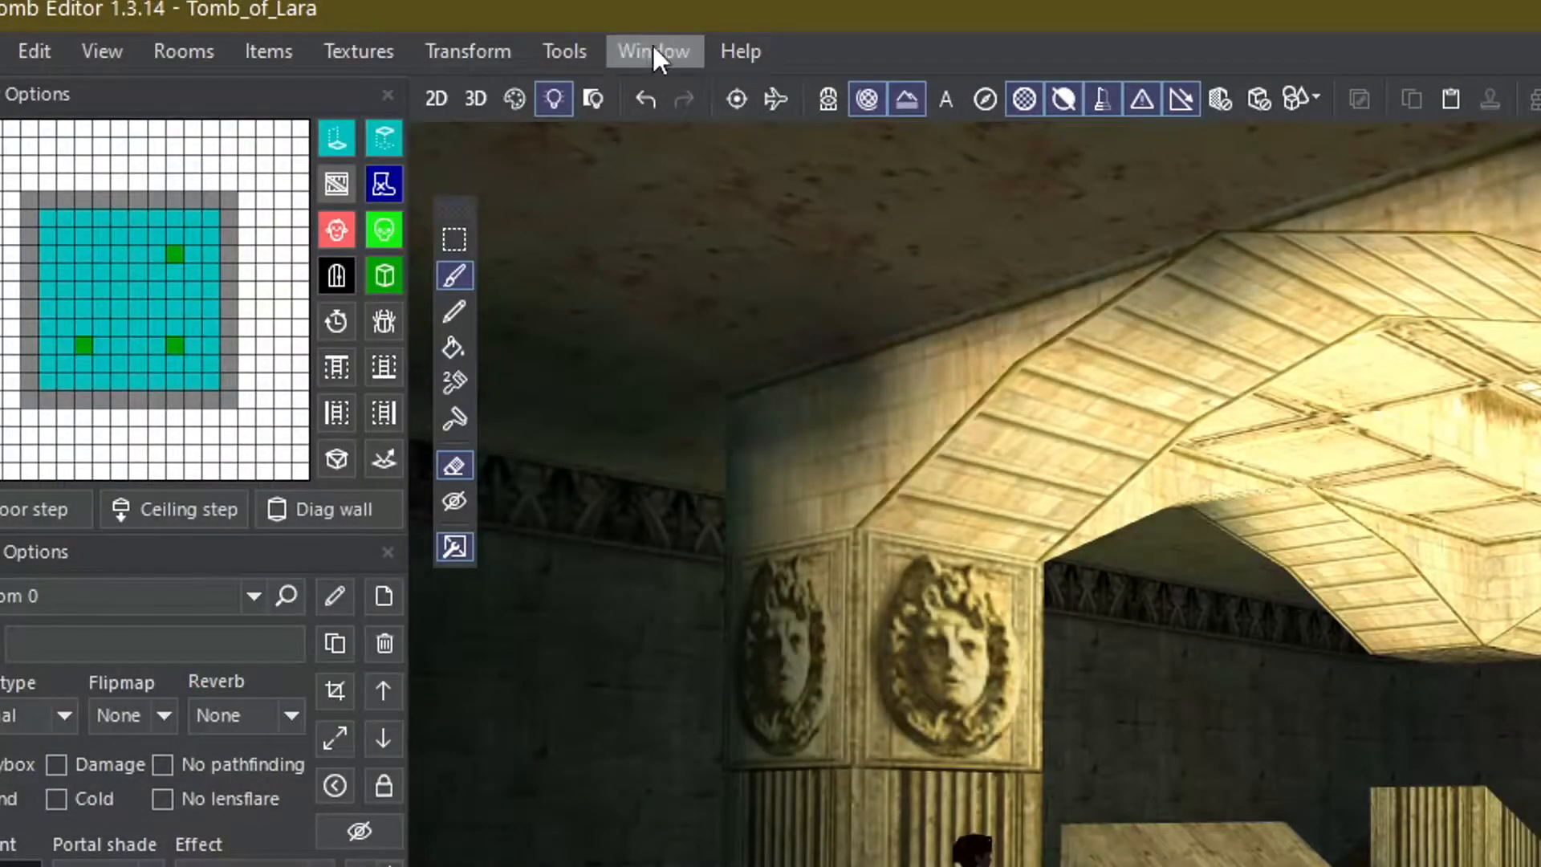
# - Add the coastal.xml sound catalog to the level's Sound Infos in Level Settings
pyautogui.click(647, 45)
pyautogui.moveTo(571, 55)
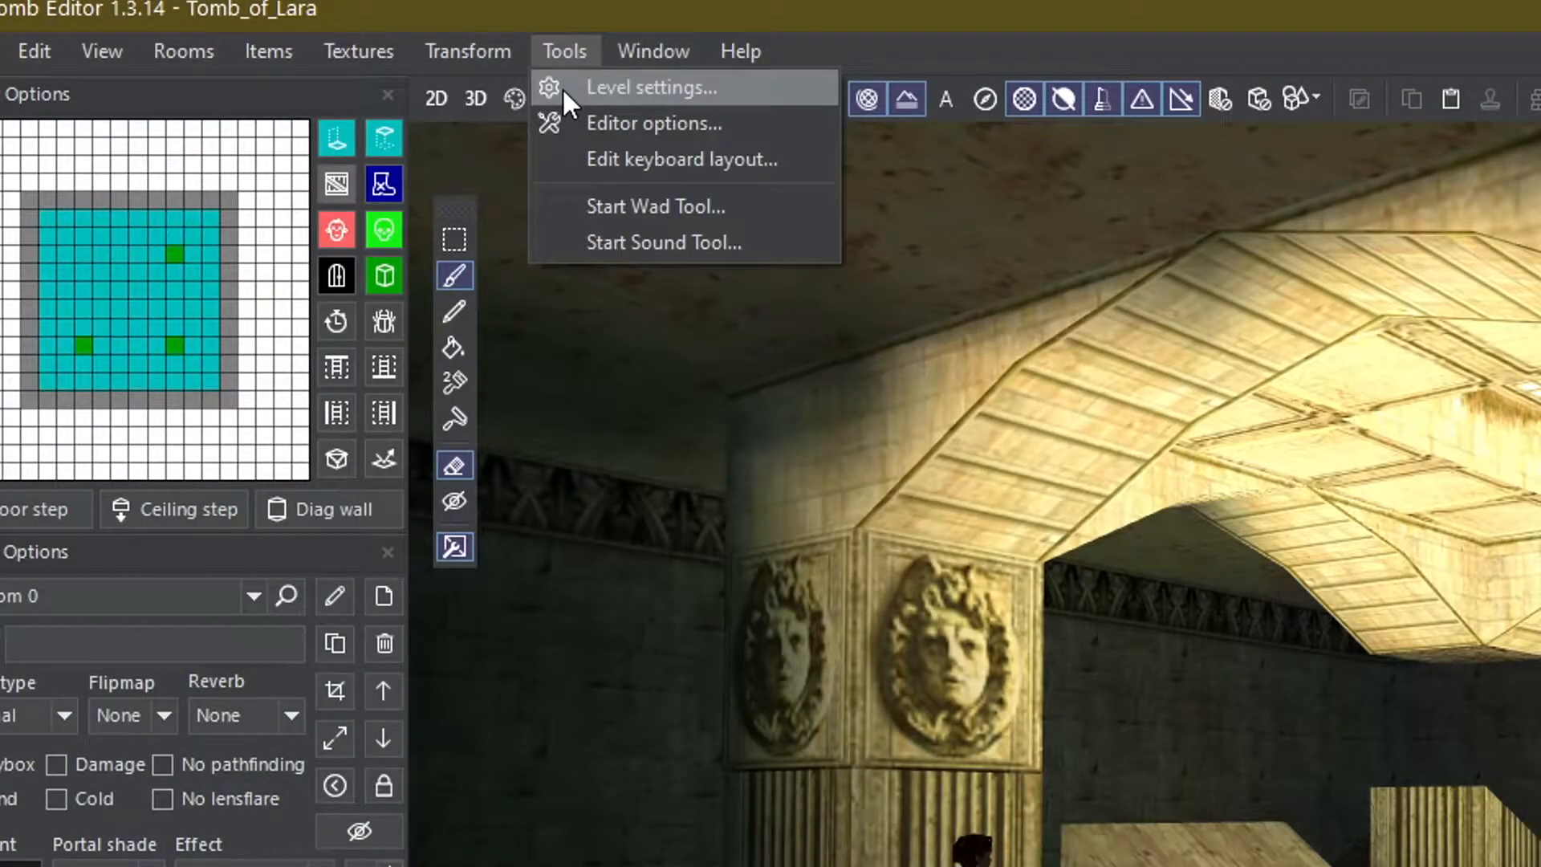
pyautogui.click(562, 86)
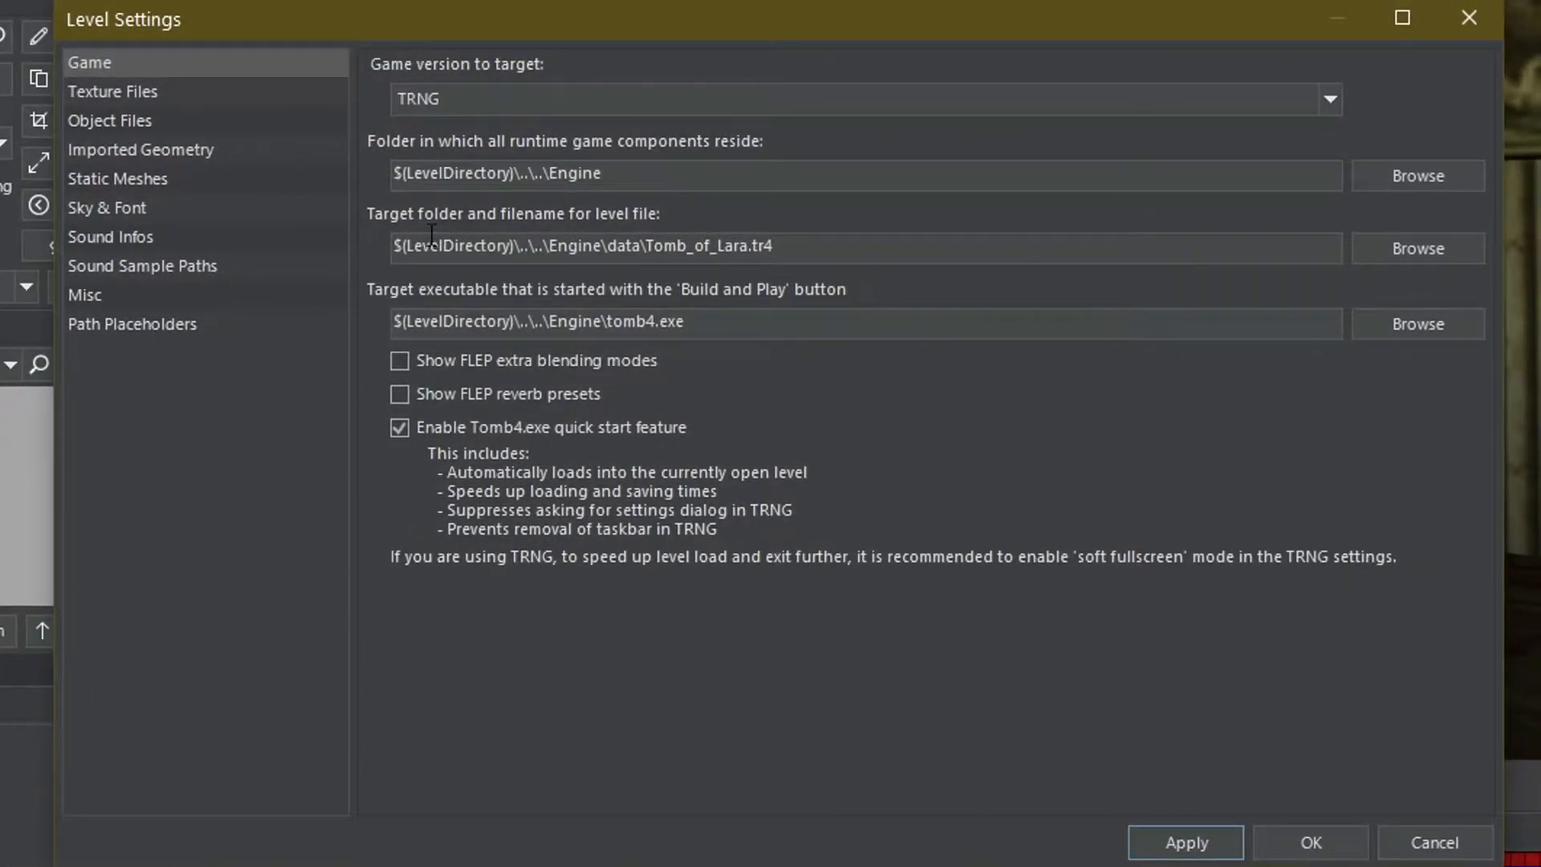
pyautogui.click(130, 243)
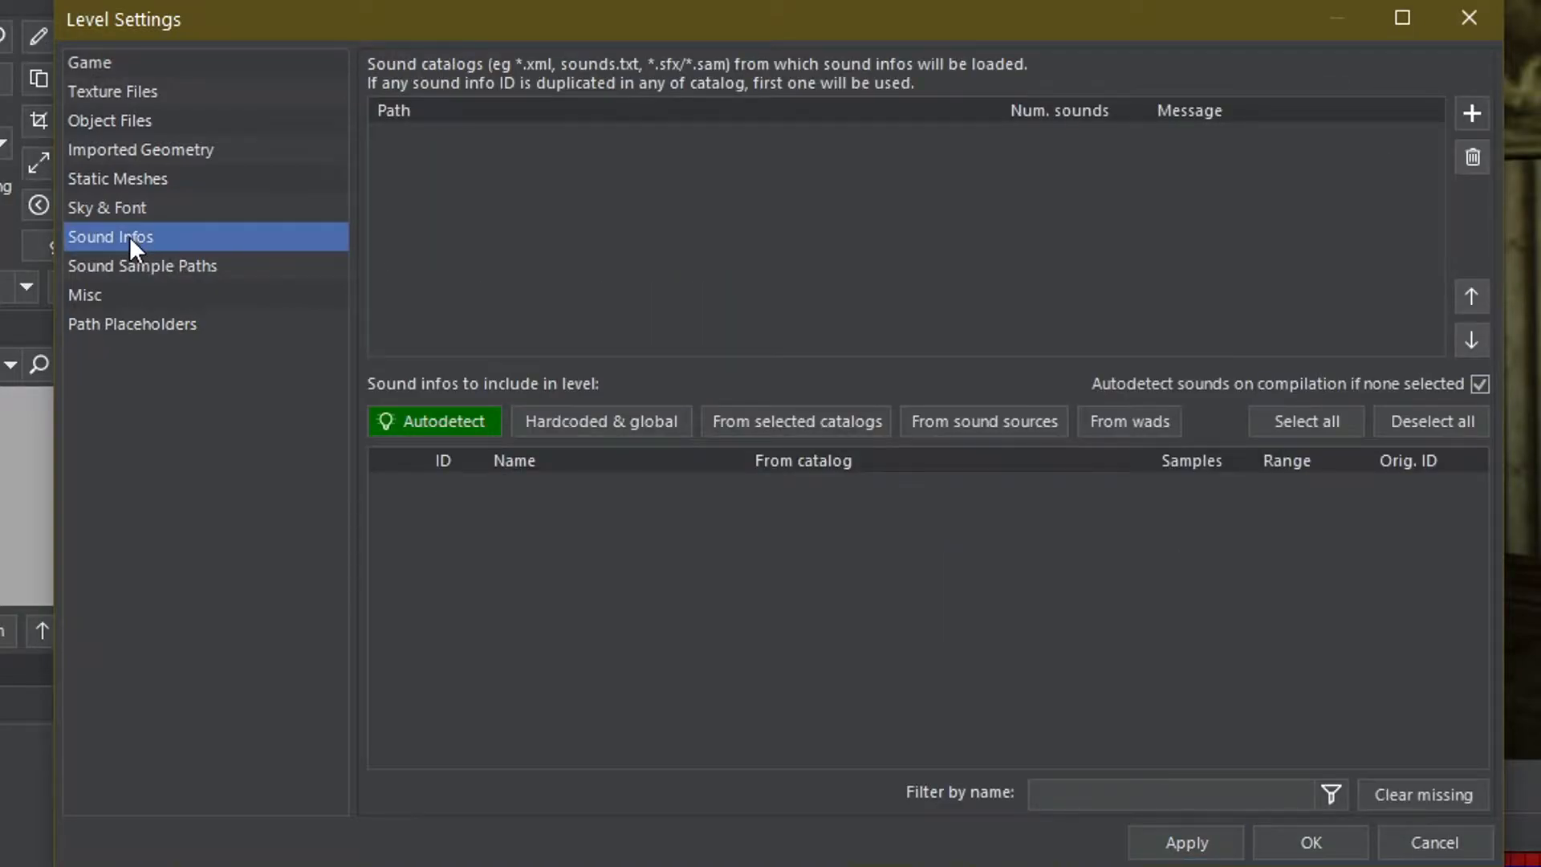
pyautogui.click(1473, 113)
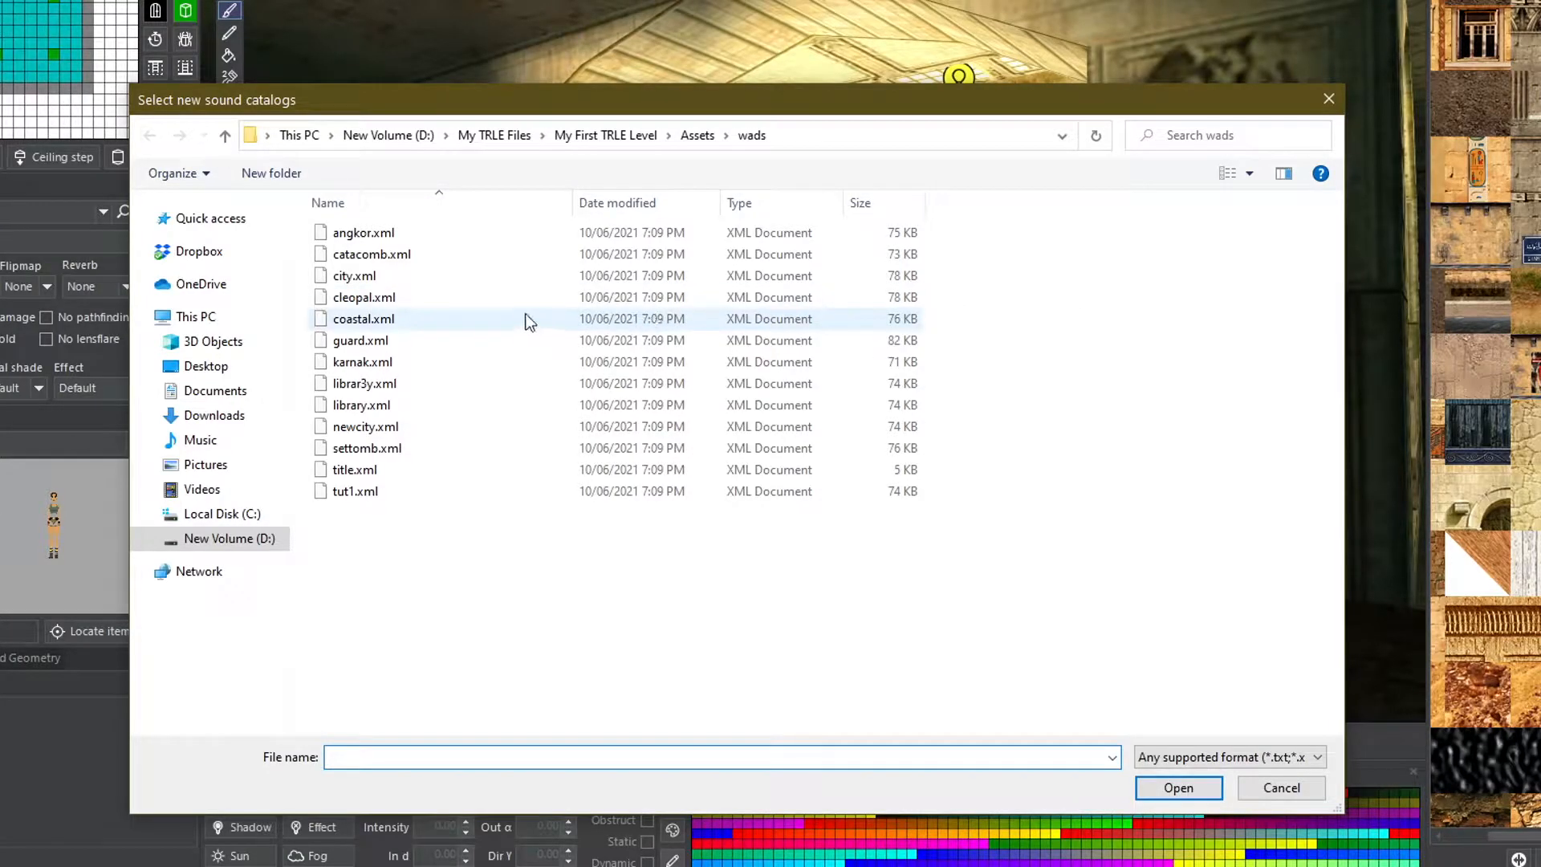
pyautogui.doubleClick(482, 319)
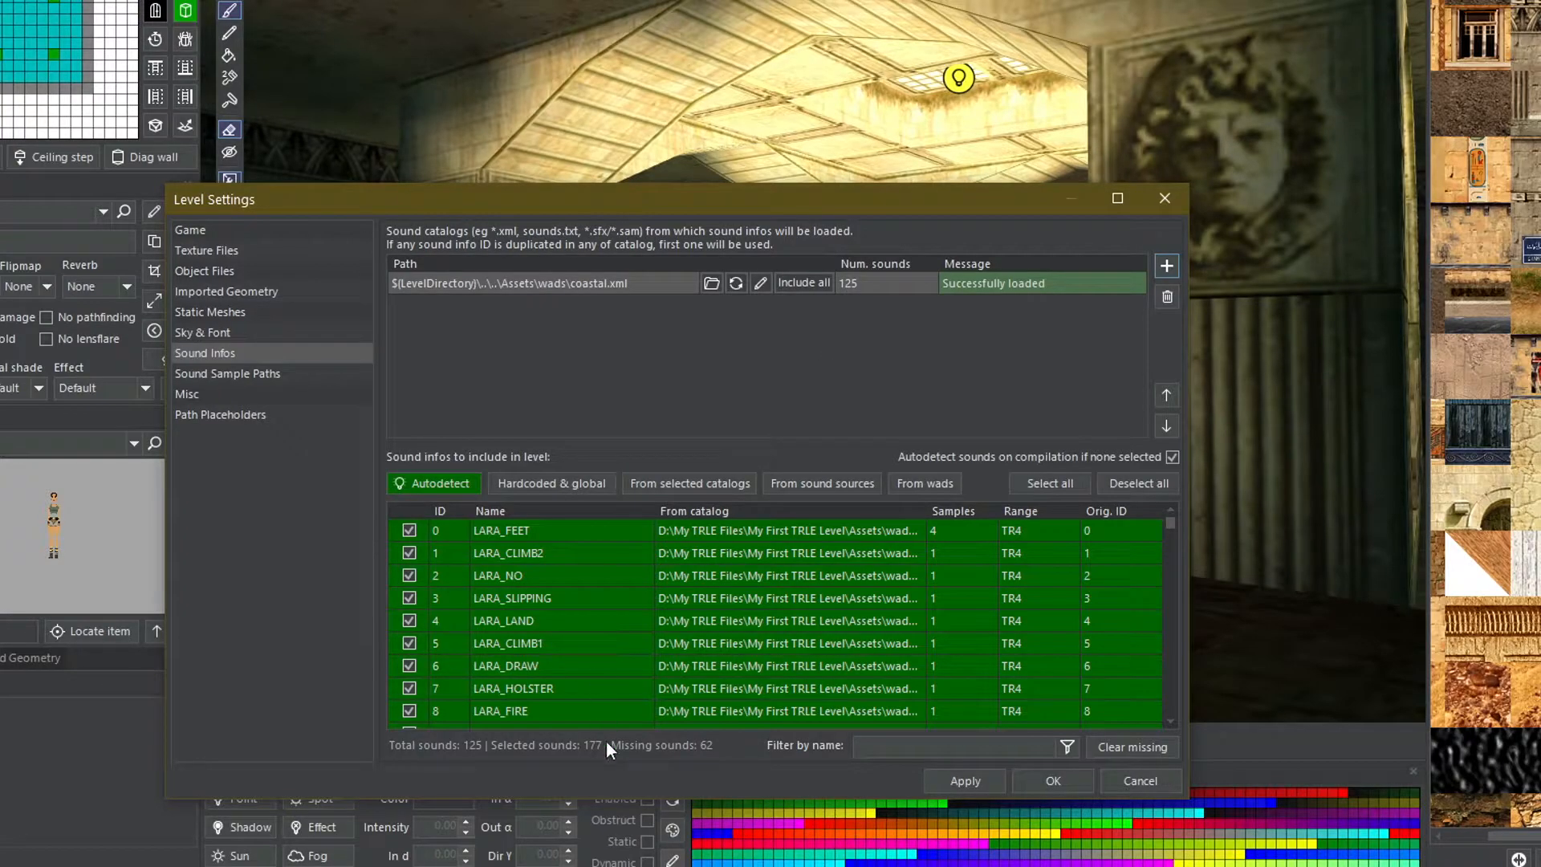
pyautogui.click(1046, 780)
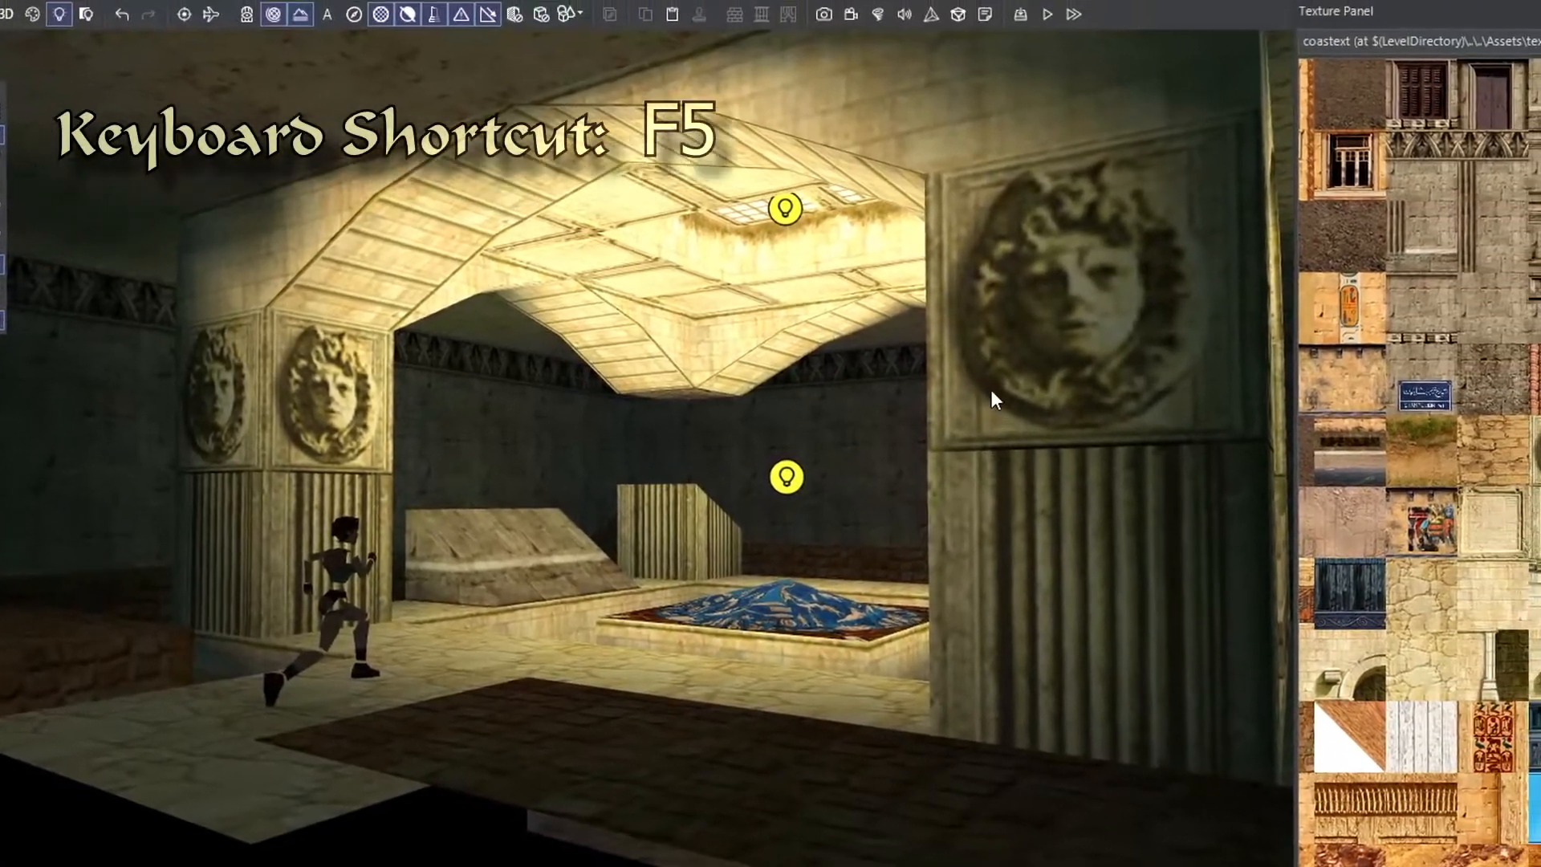
# - Build and play the level again and start a new game on Tomb of Lara
pyautogui.click(1004, 43)
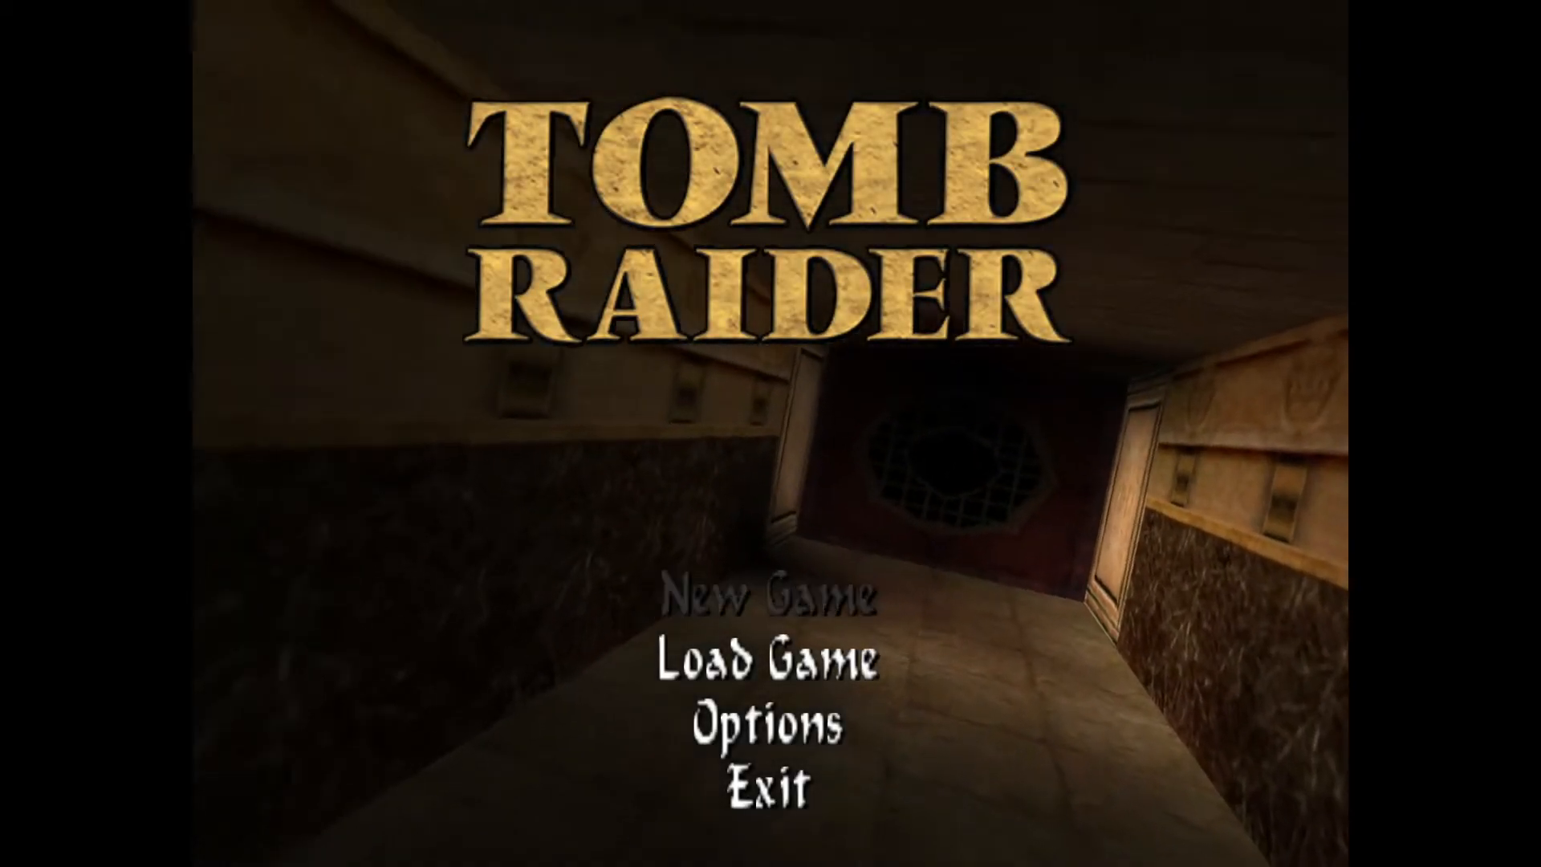
pyautogui.press('Return')
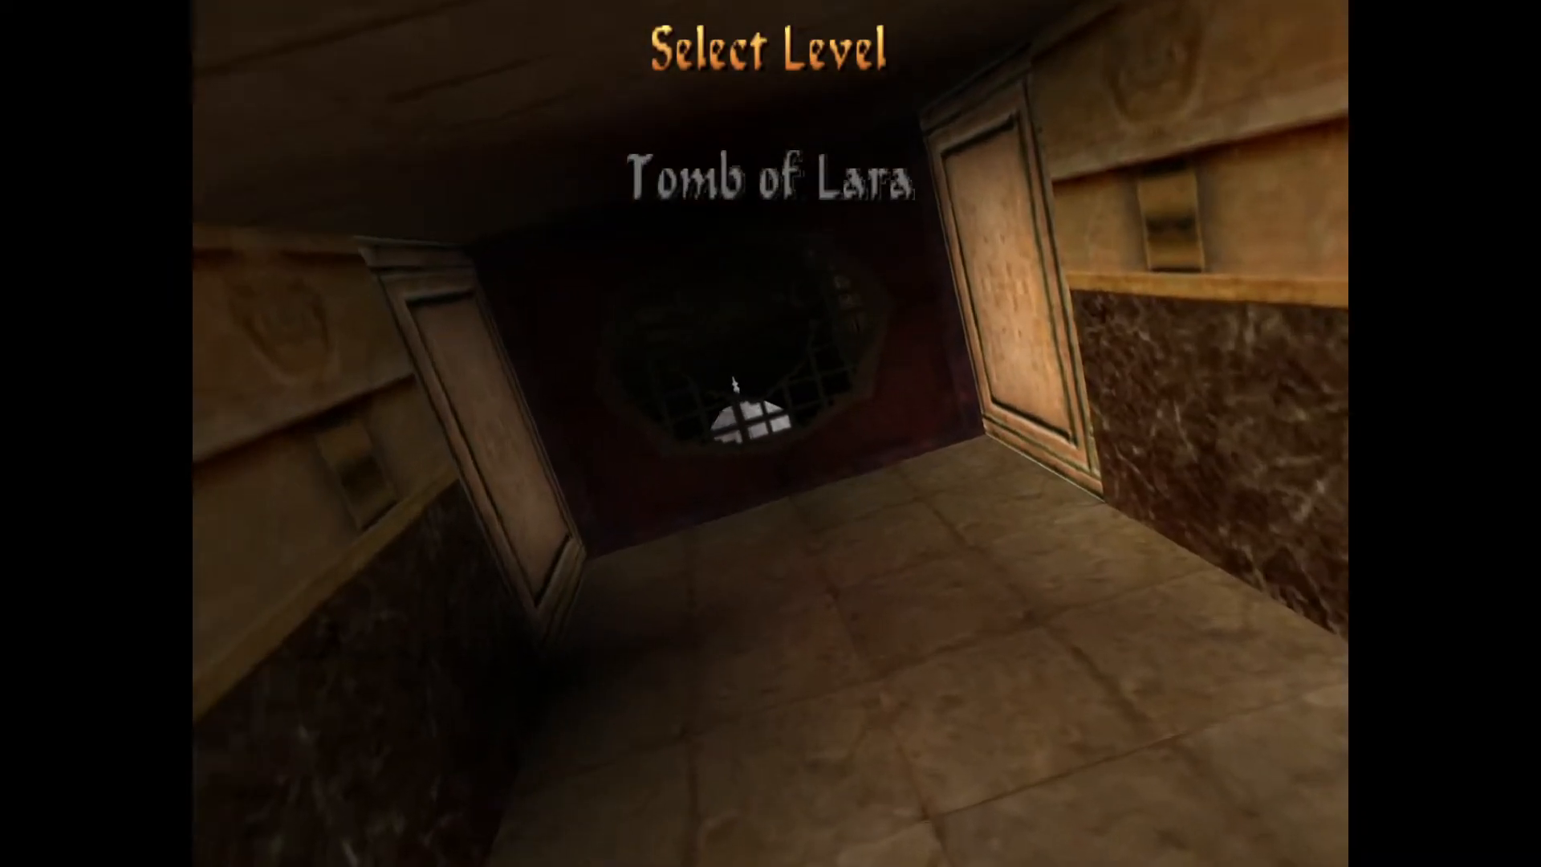
pyautogui.press('Return')
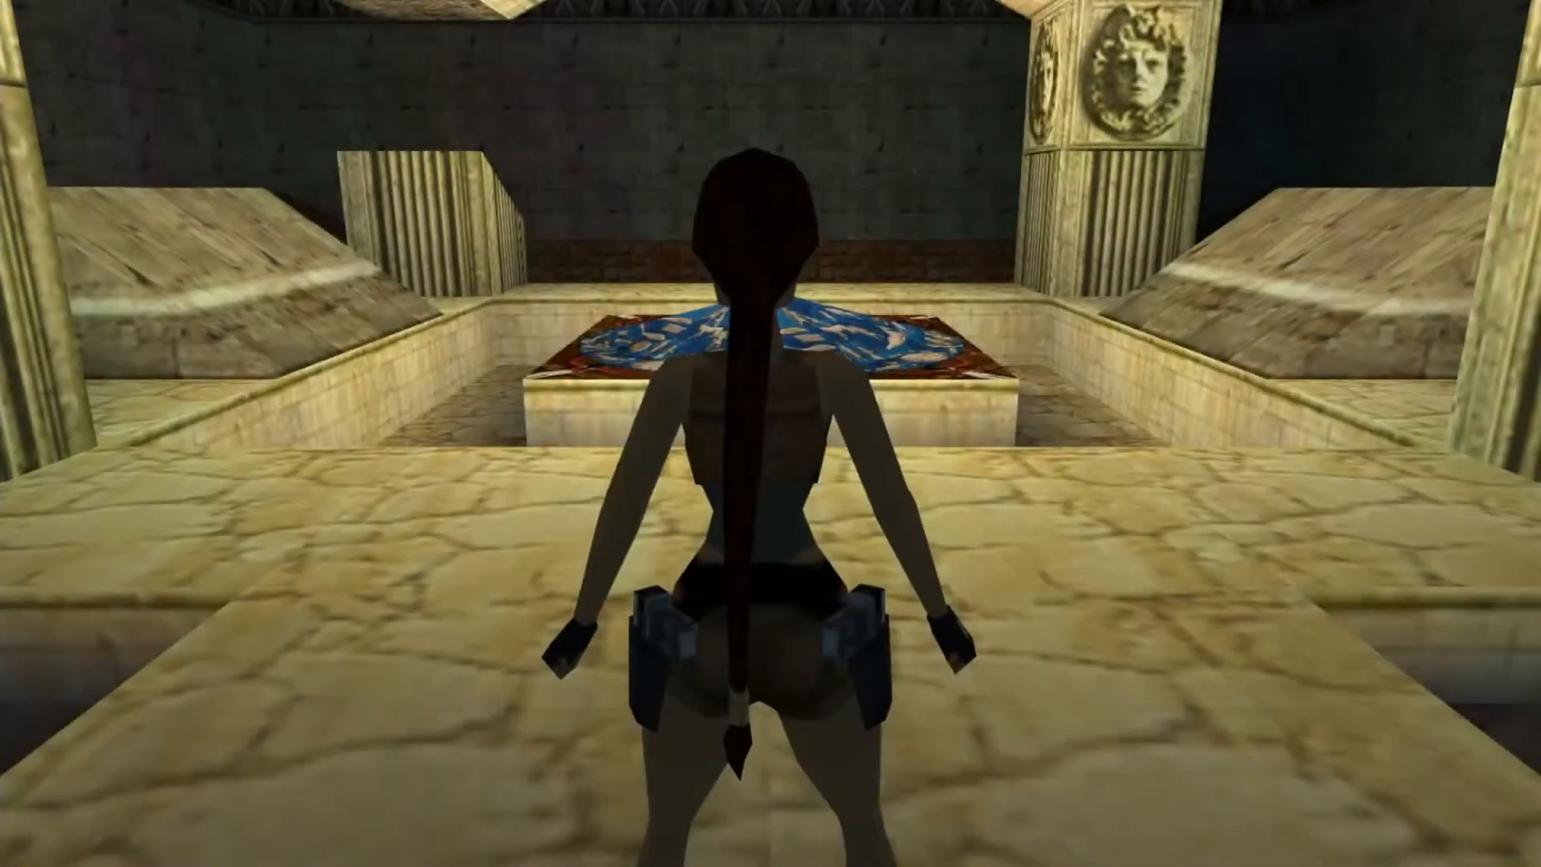
pyautogui.press('Up')
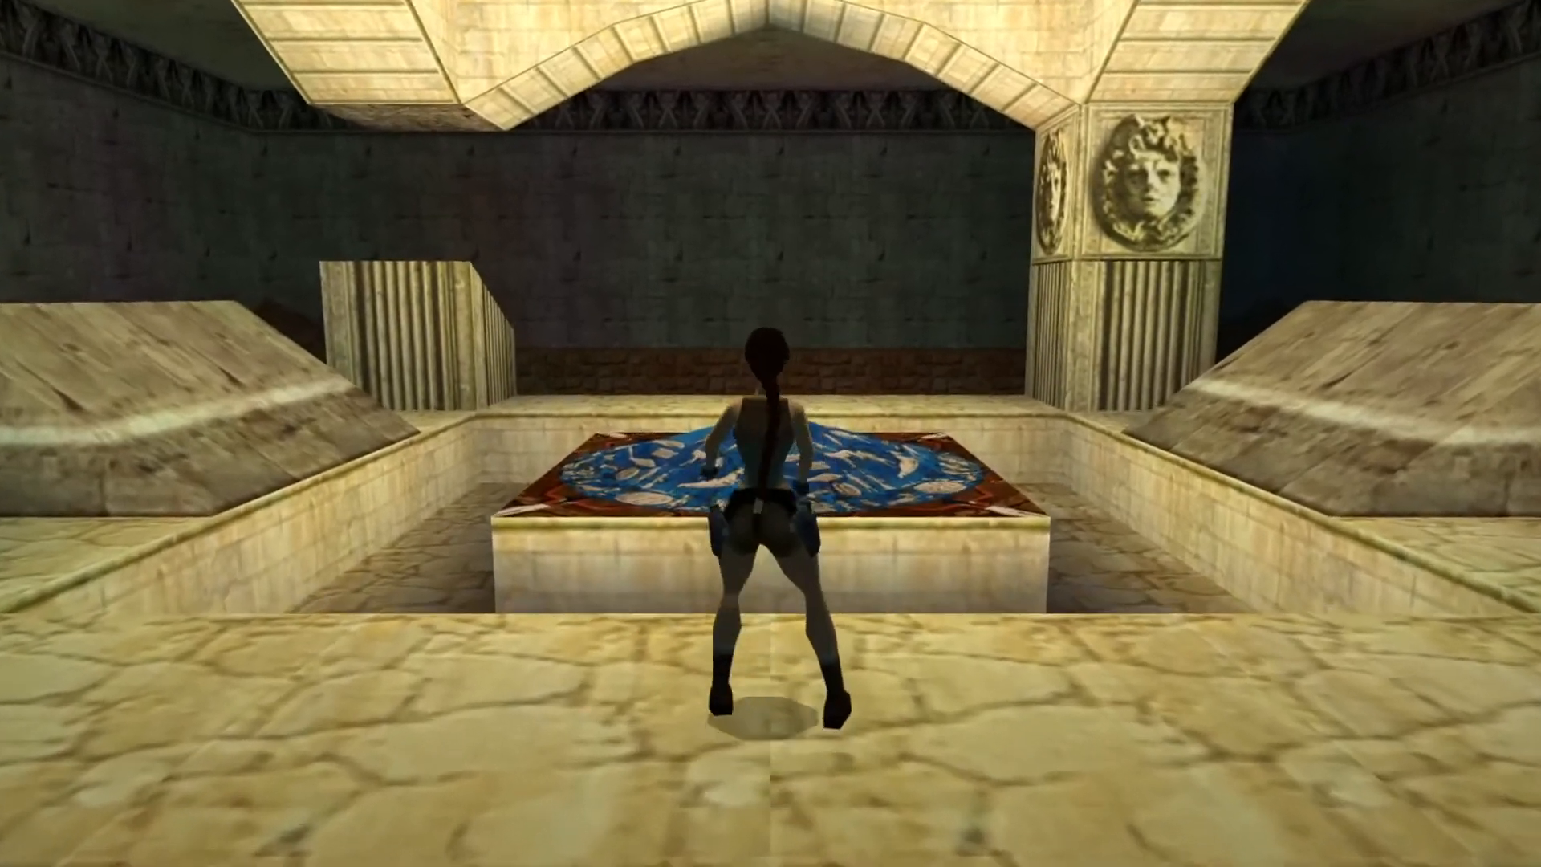
pyautogui.press('Right')
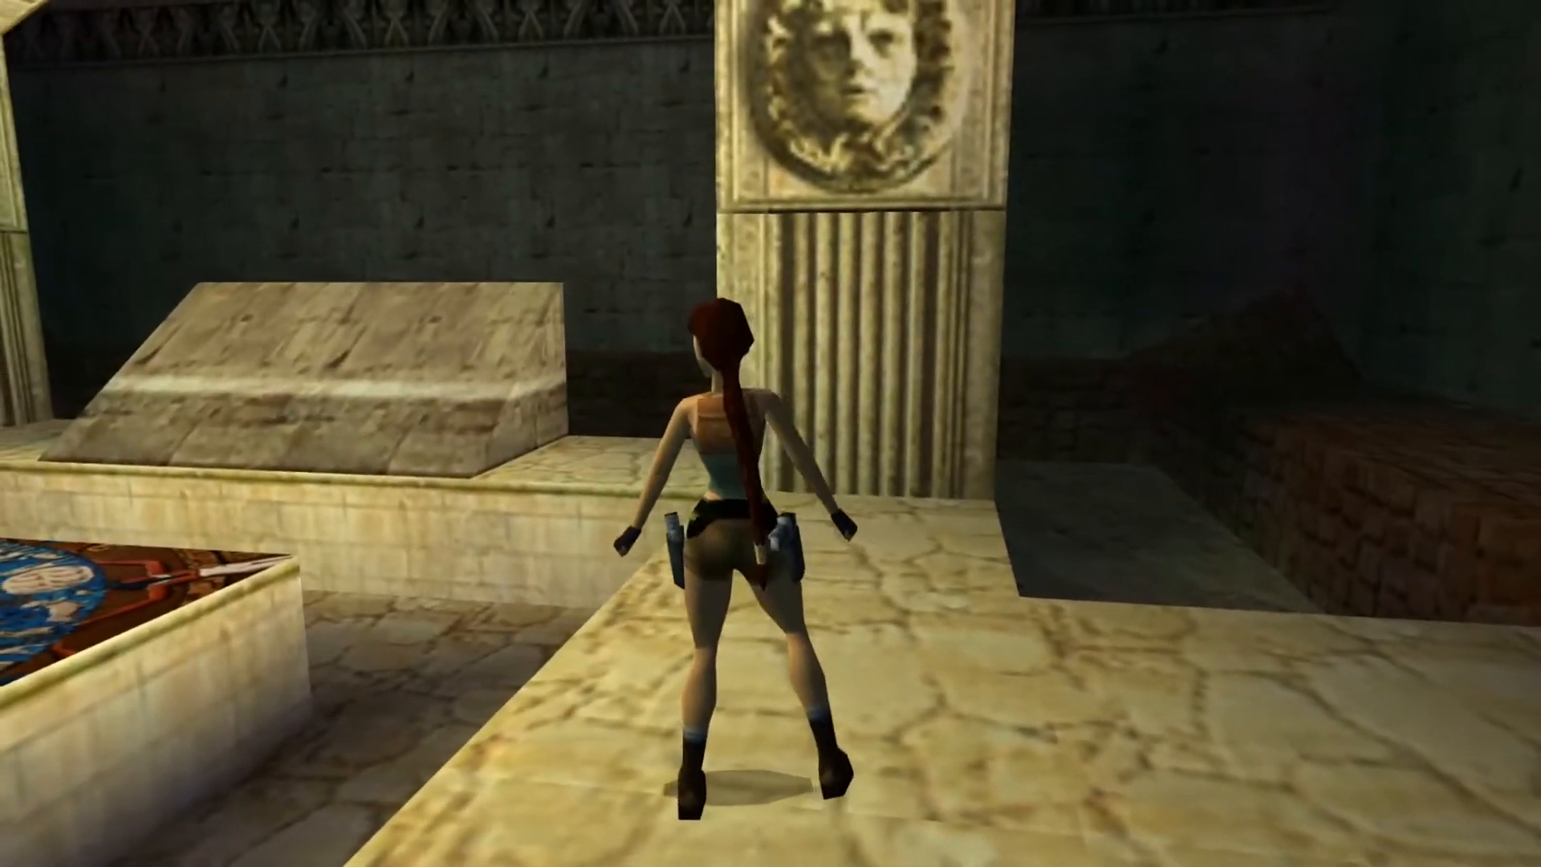
pyautogui.press('Left')
pyautogui.press('Left')
pyautogui.press('Right')
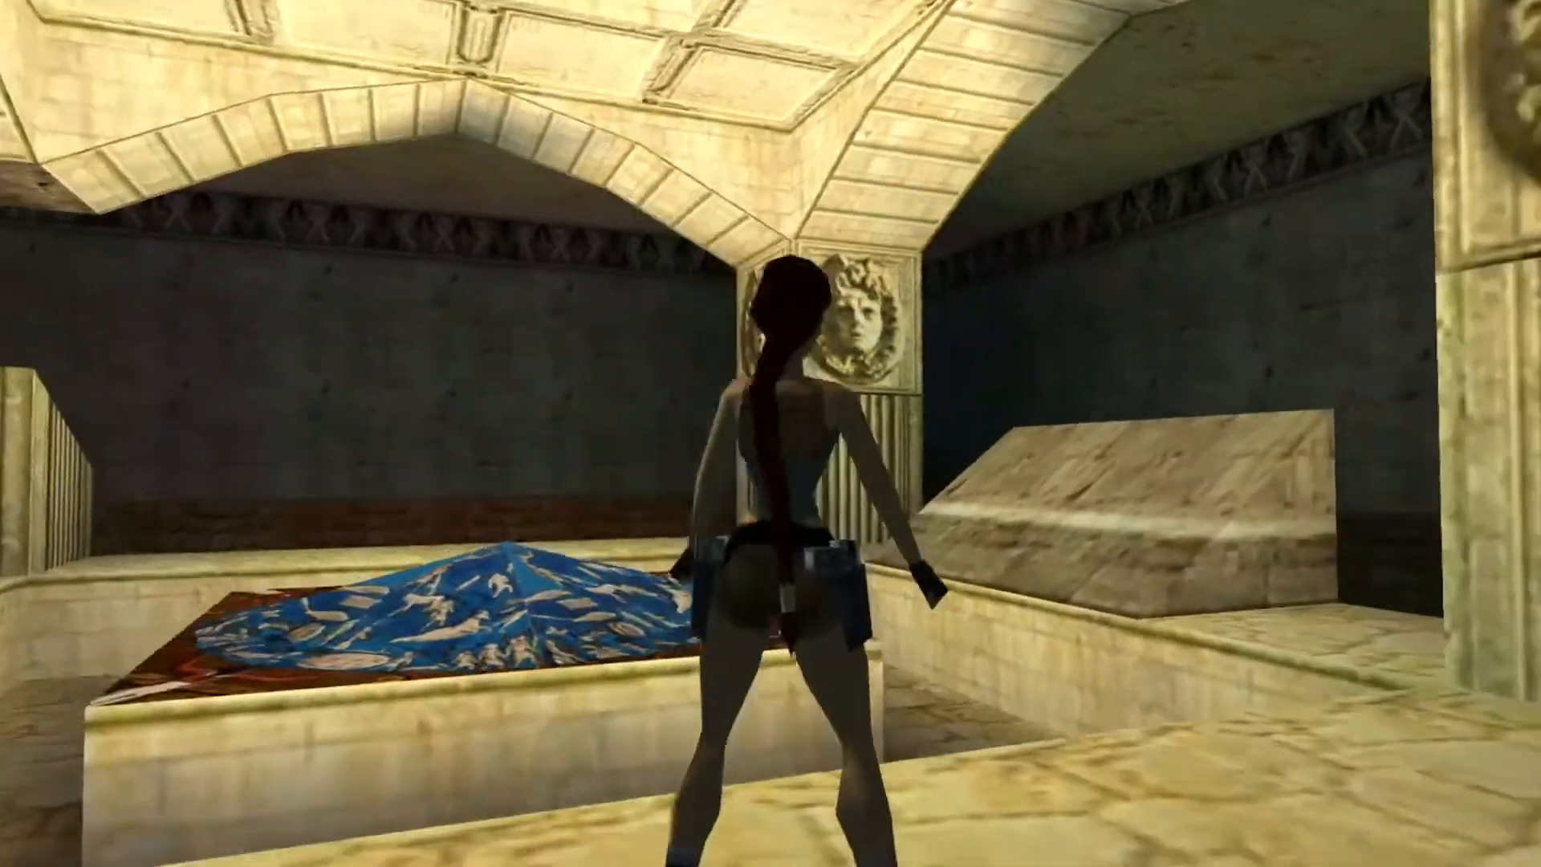
pyautogui.press('Up')
pyautogui.press('Right')
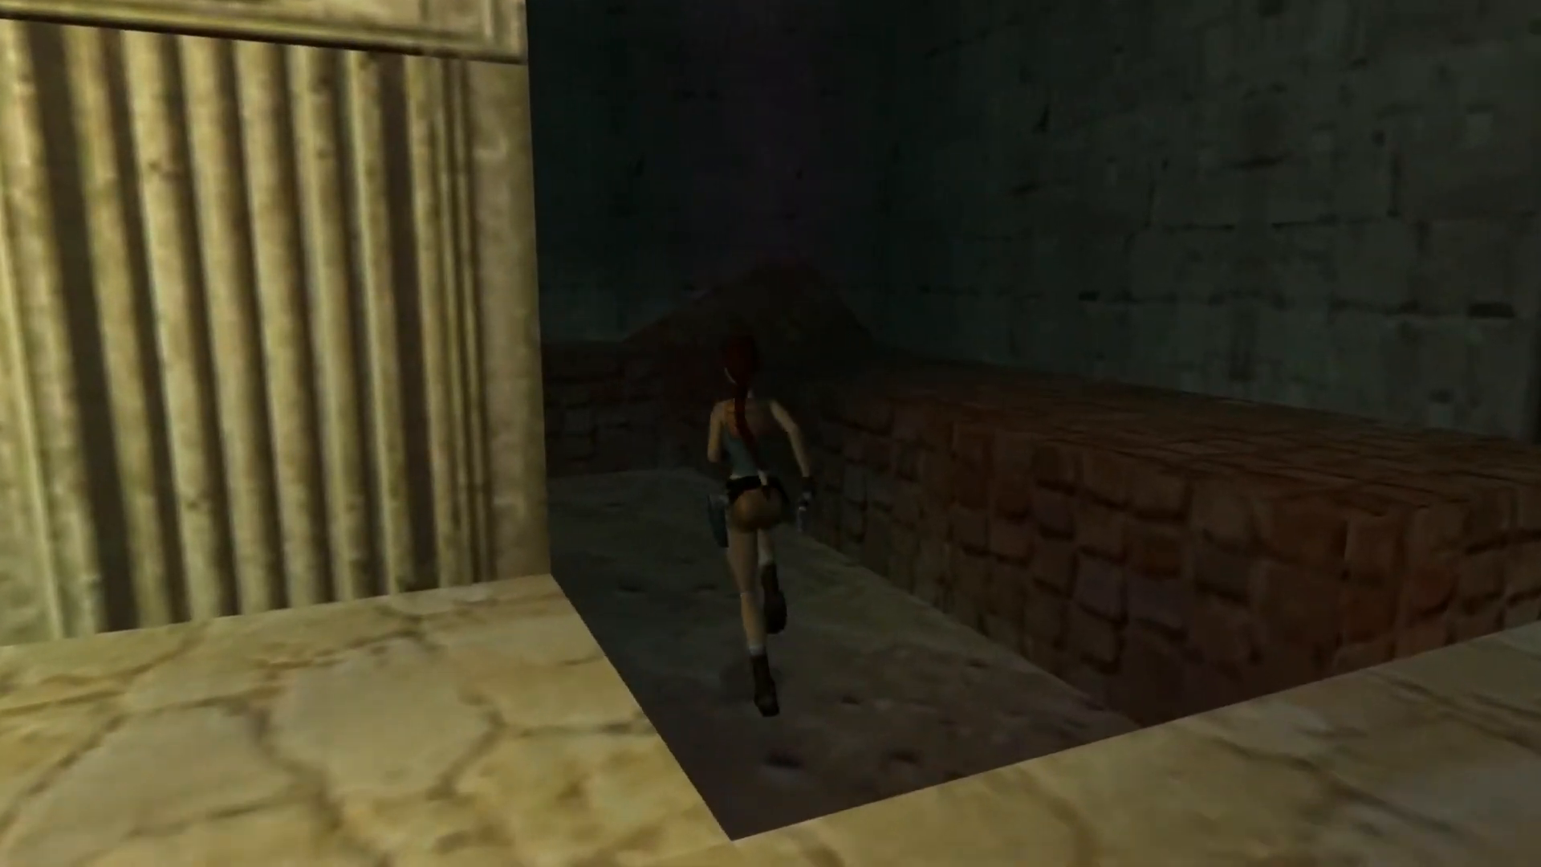
pyautogui.press('Left')
pyautogui.press('alt')
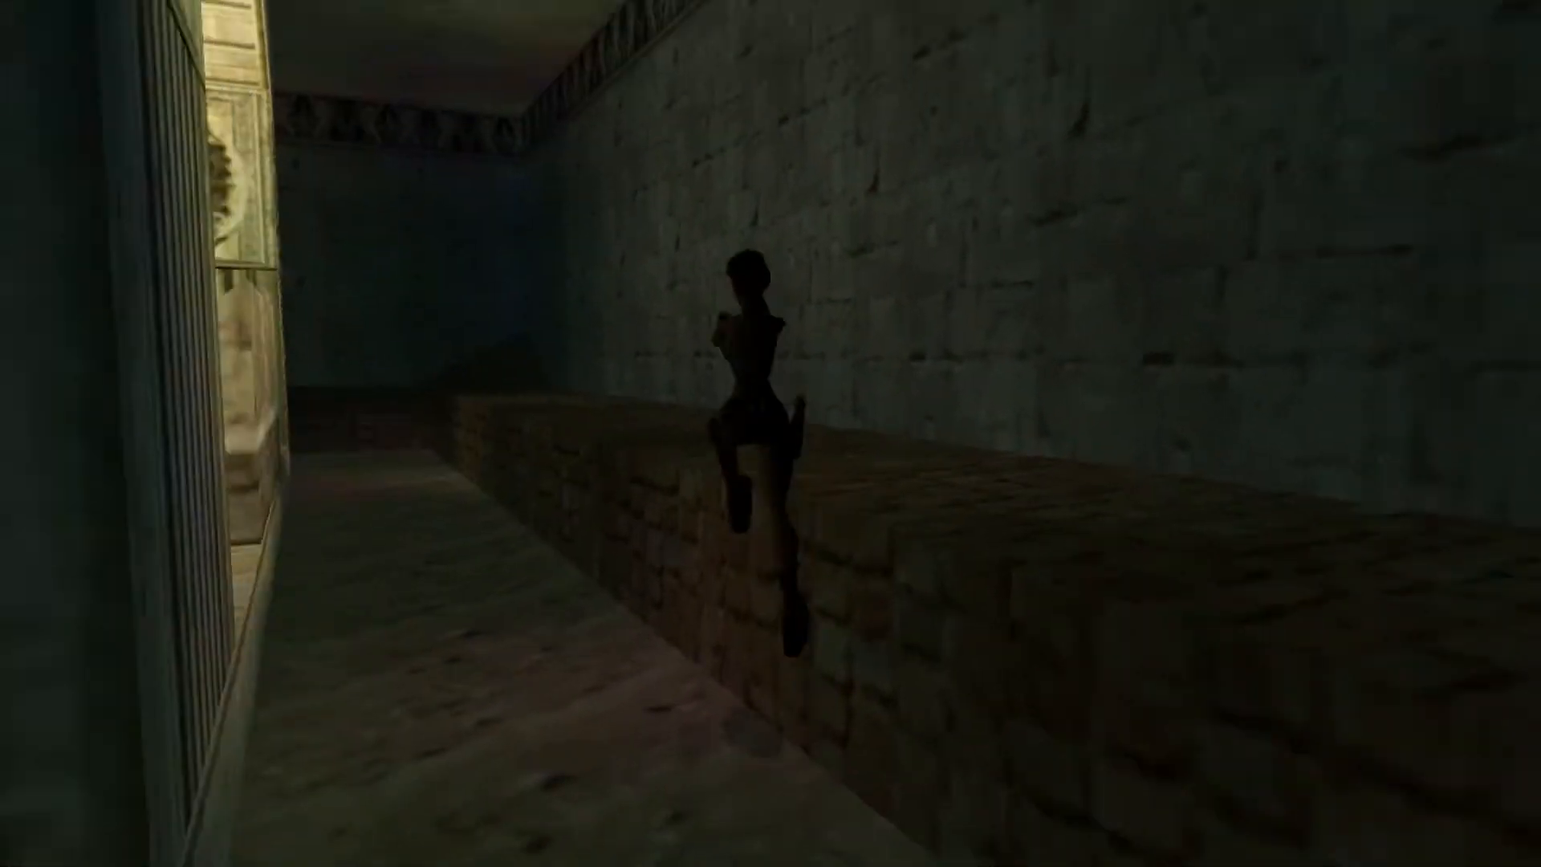
pyautogui.press('Left')
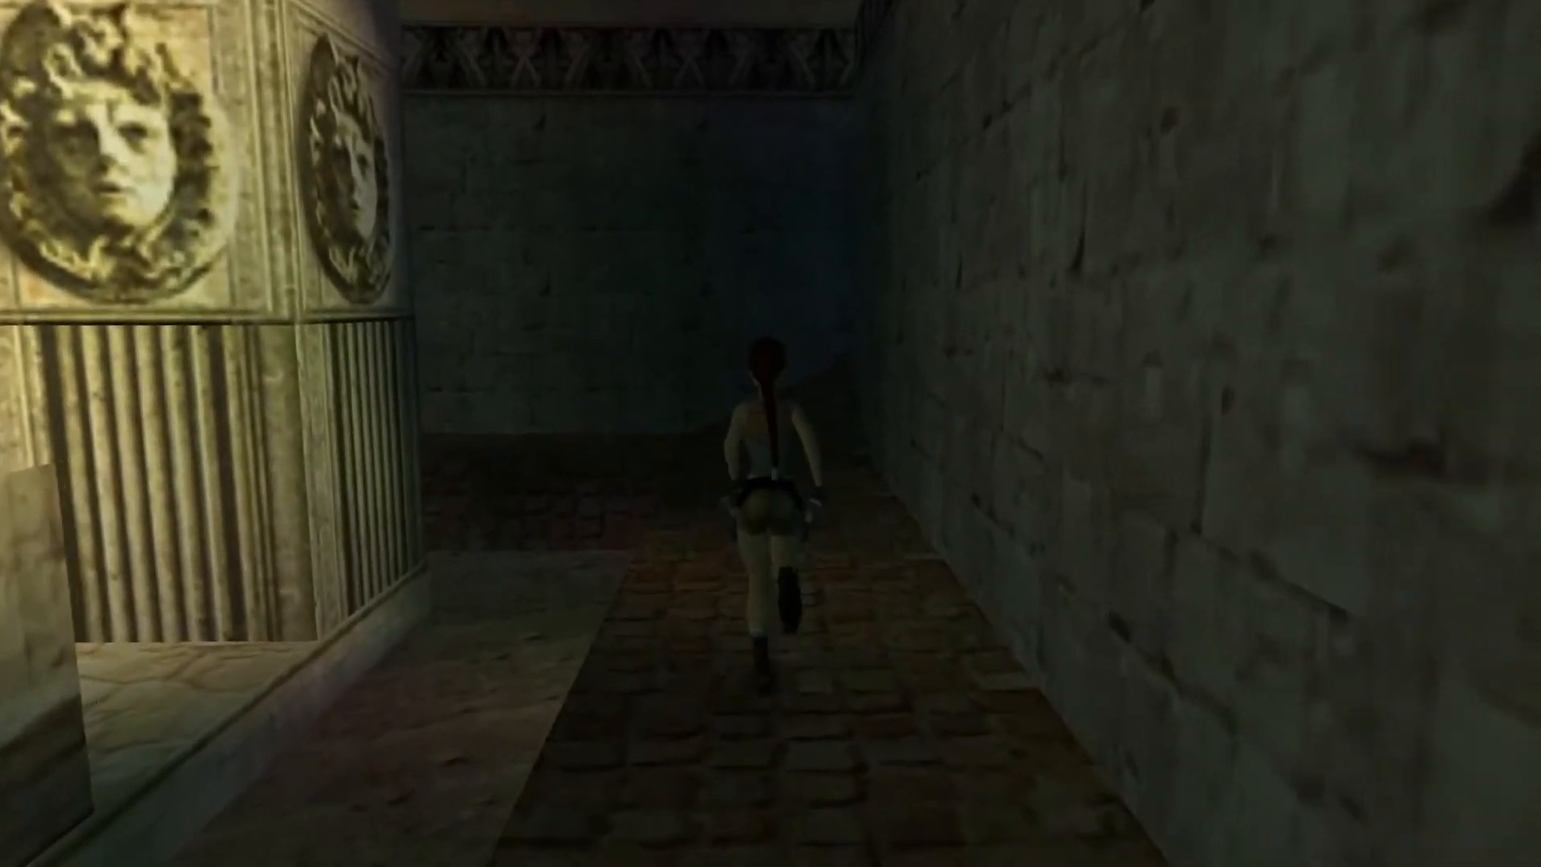